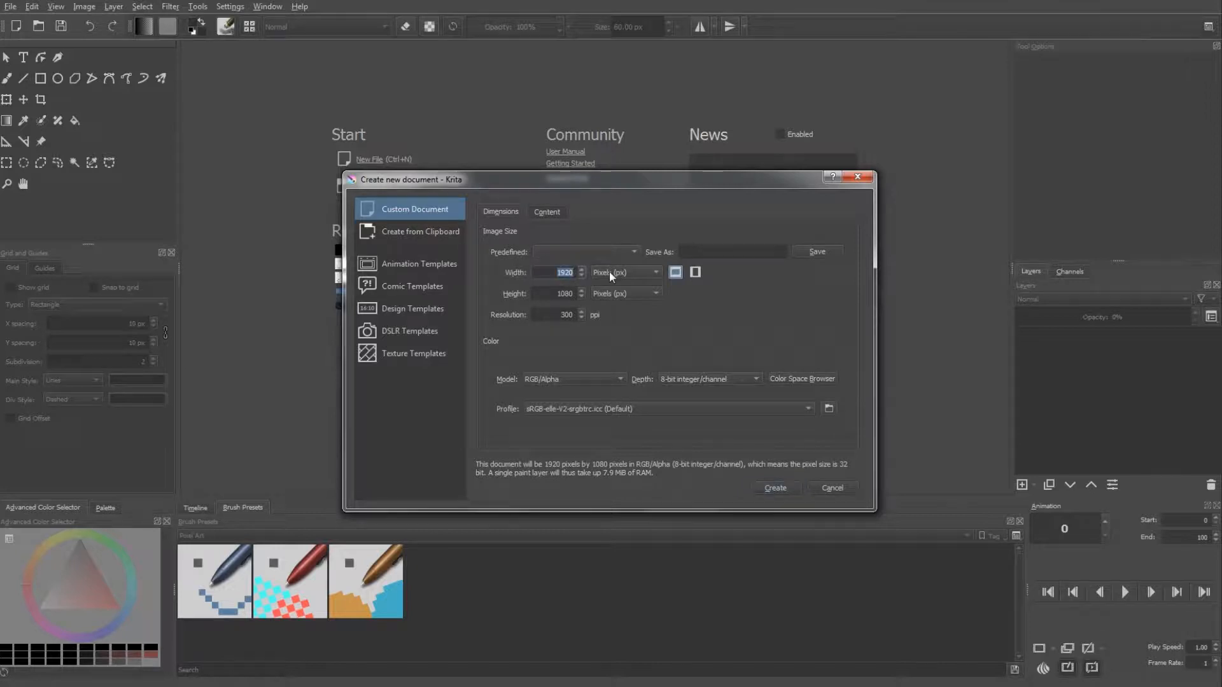
Create a new custom document 80 px wide and 80 px high.
type("80")
key("Tab")
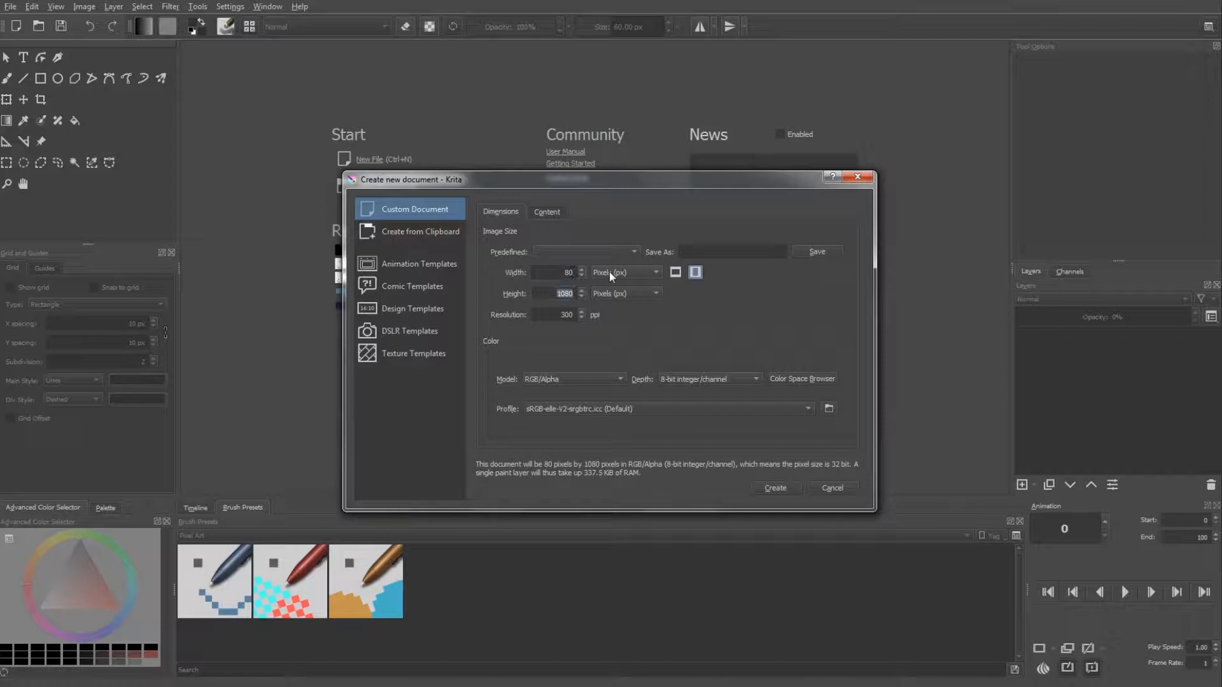
type("80")
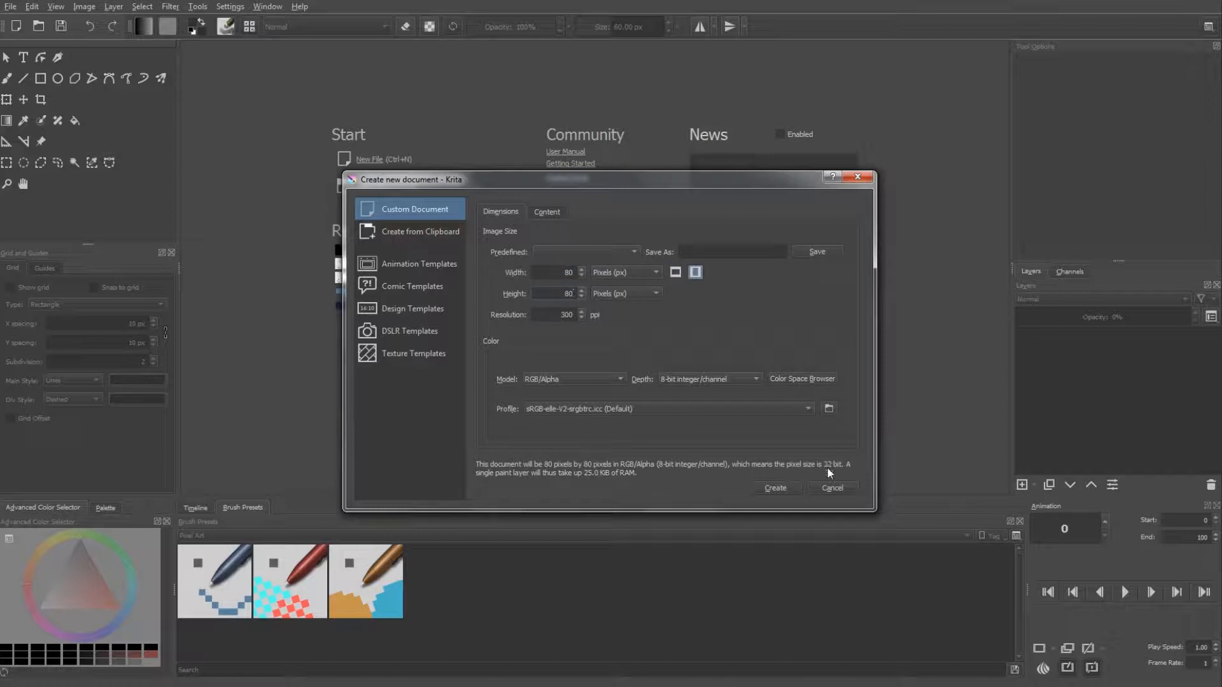
left_click(775, 488)
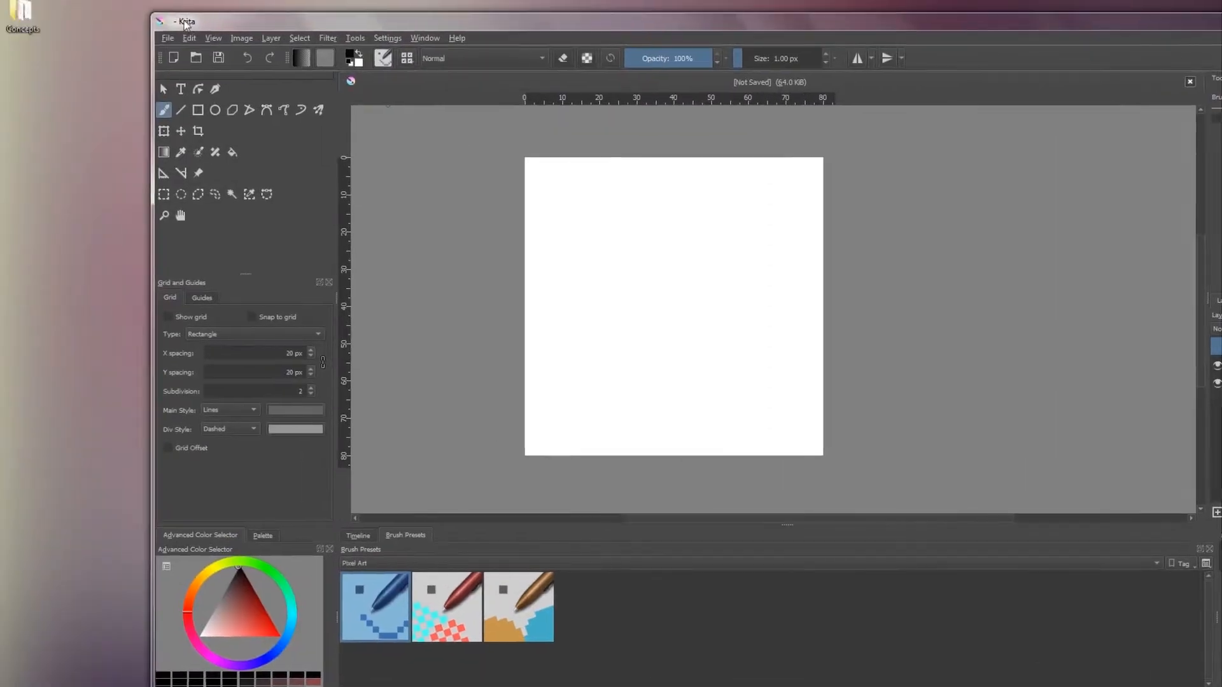
Open Concepts.kra from the desktop's Concepts folder alongside the new document and restore the full-size window.
left_click_drag(184, 24, 195, 24)
double_click(22, 16)
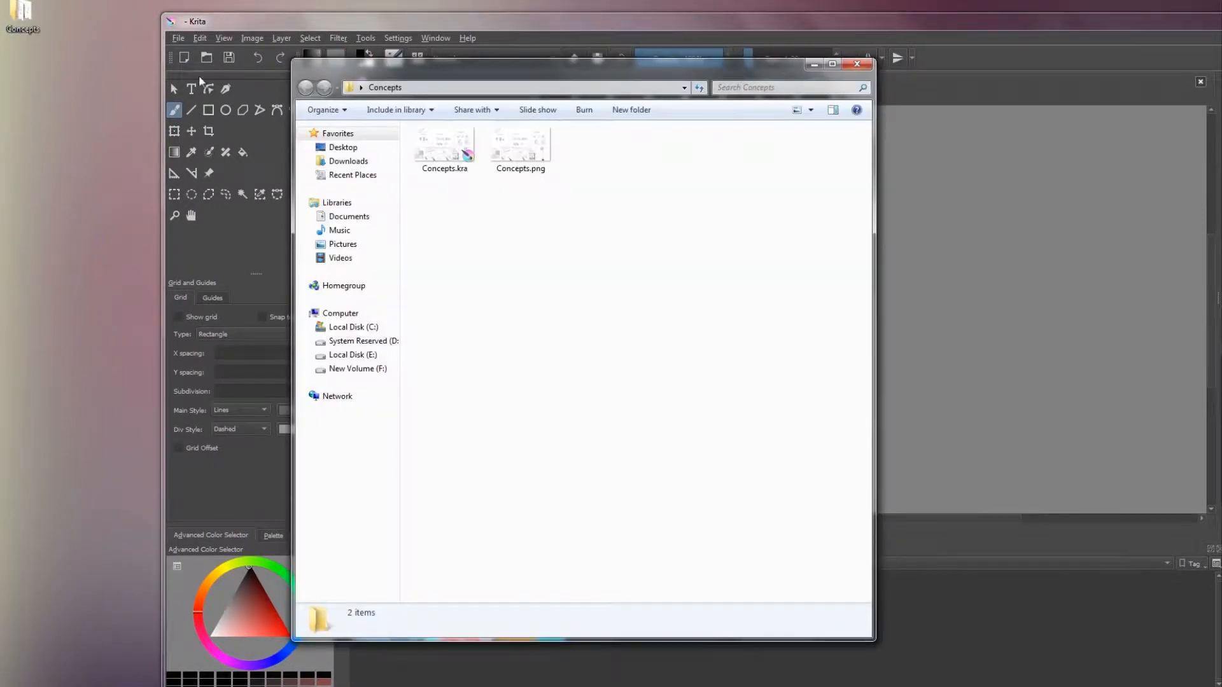
left_click(460, 159)
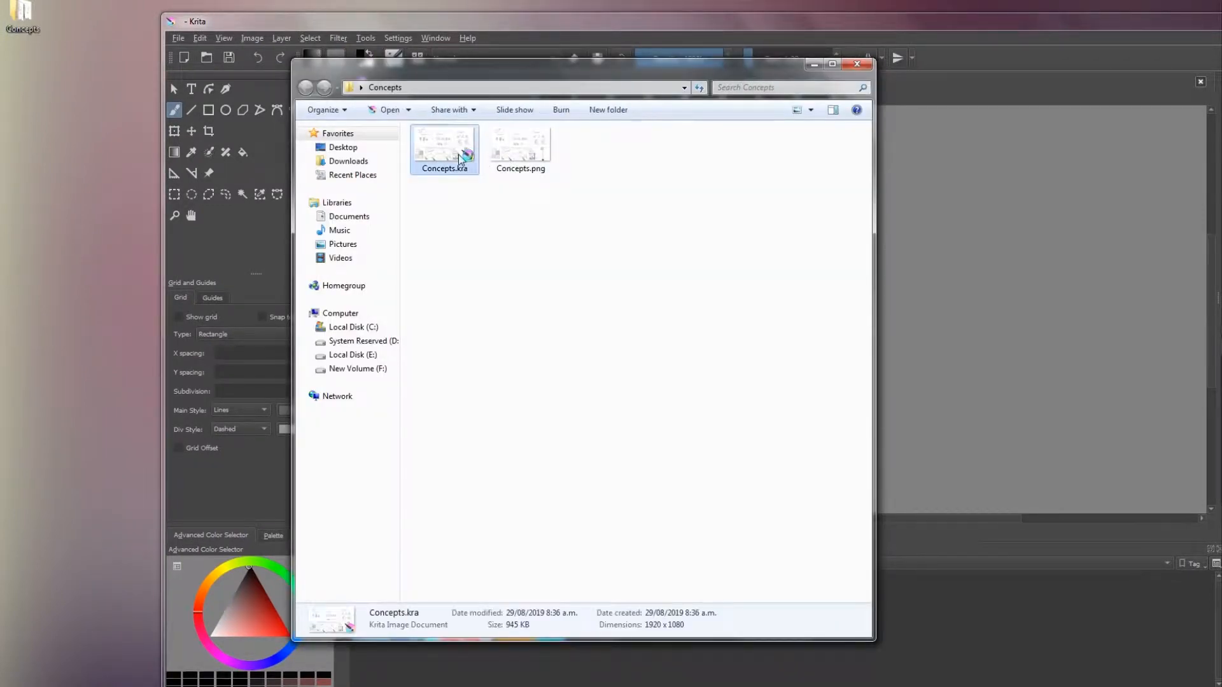
left_click(854, 68)
double_click(910, 25)
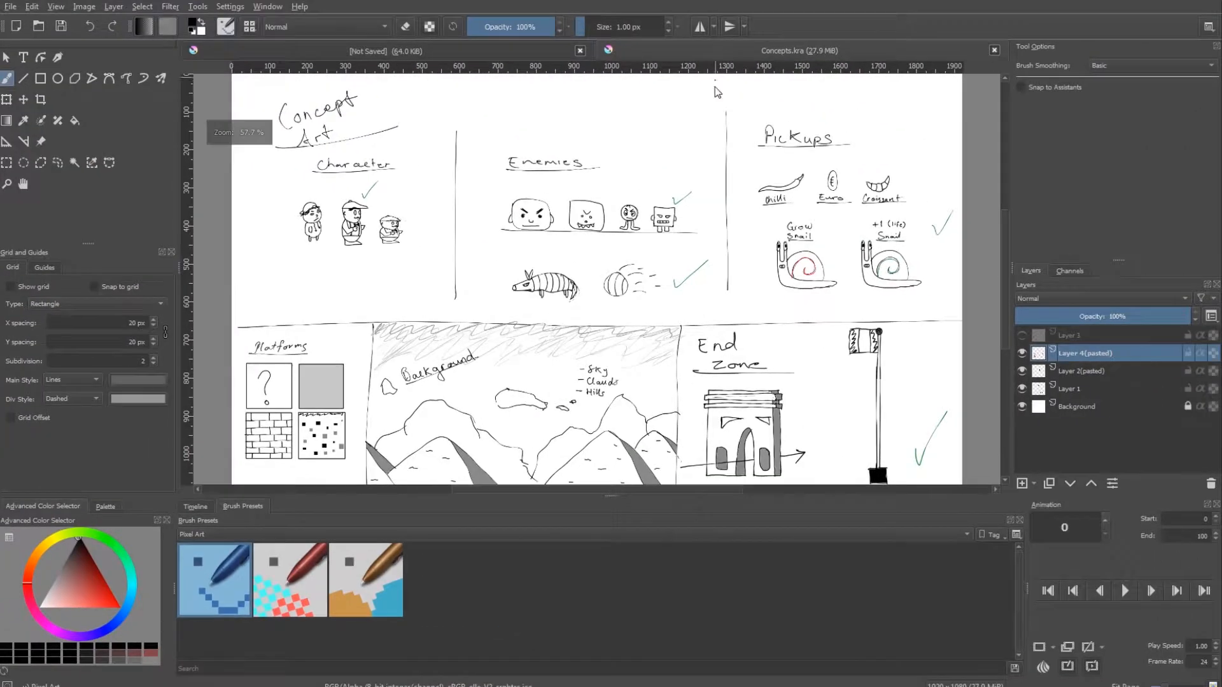
Copy the ticked middle character from Layer 1 of the concept art with a rectangular selection, then close Concepts.kra.
scroll(372, 228, "up", 5)
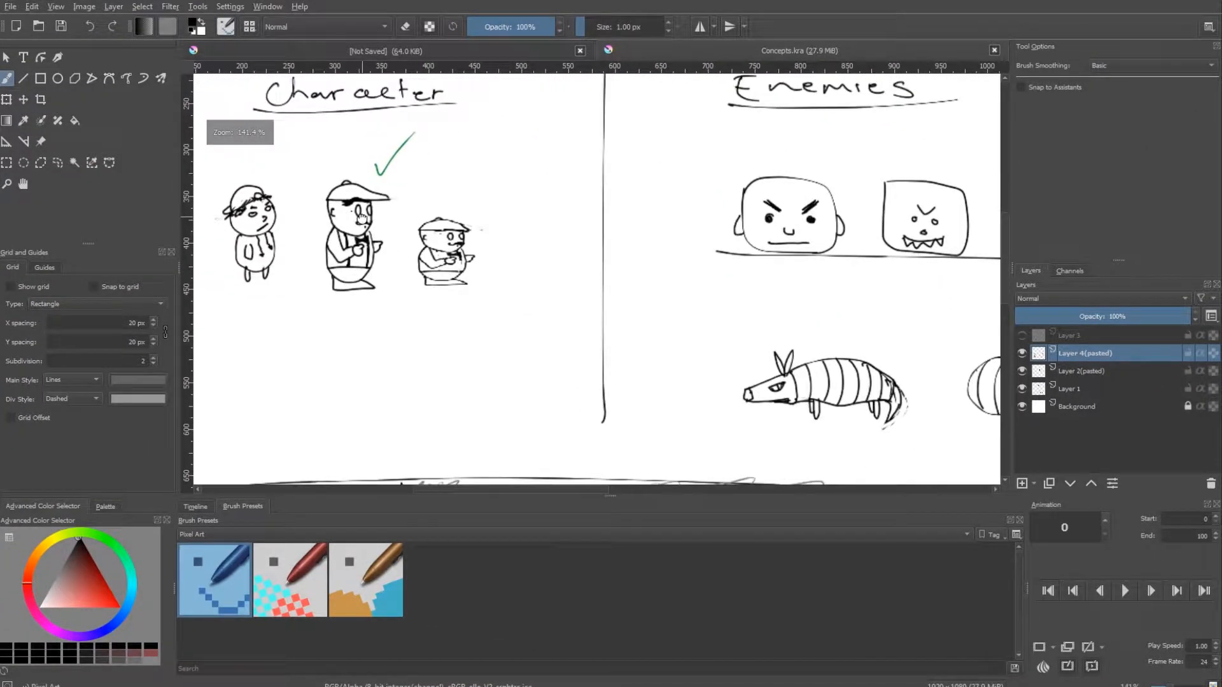
key("ctrl+r")
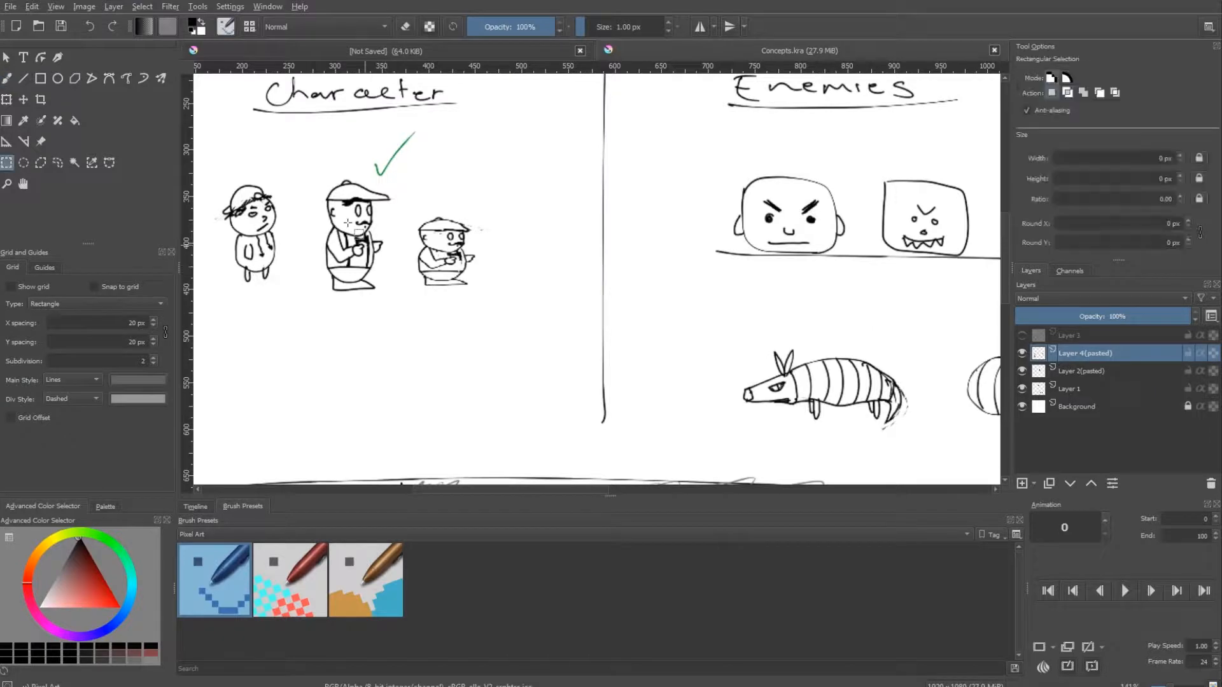
left_click_drag(312, 179, 410, 294)
left_click(1075, 389)
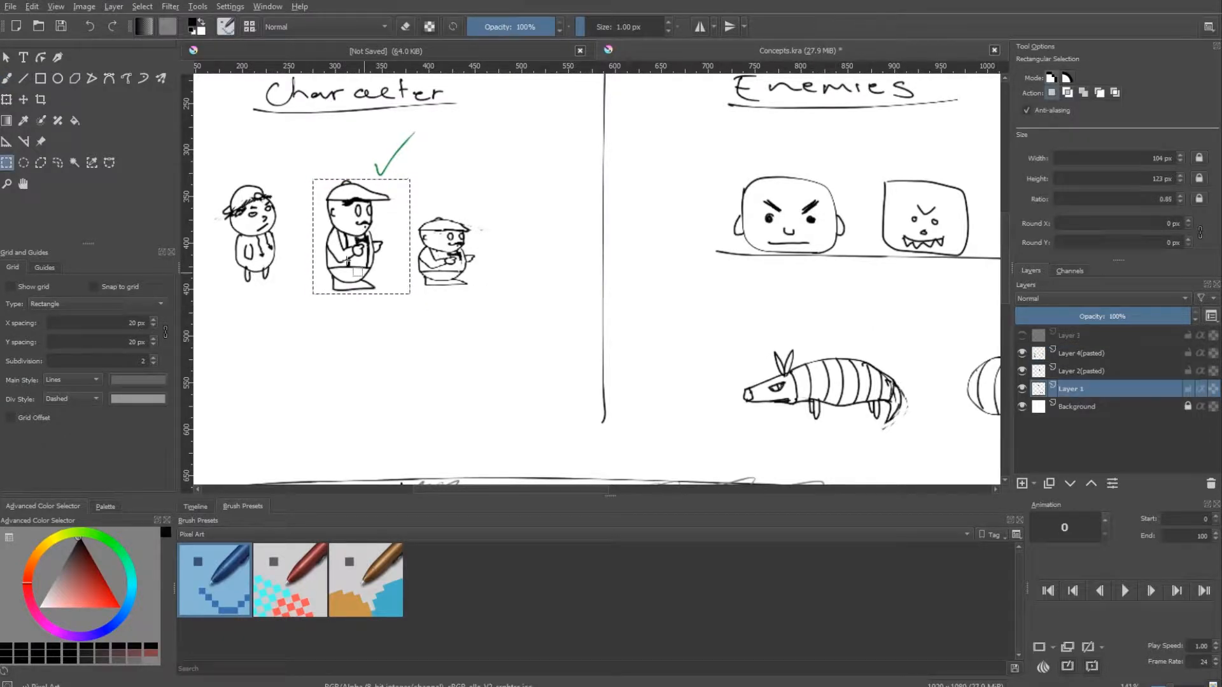
left_click(994, 50)
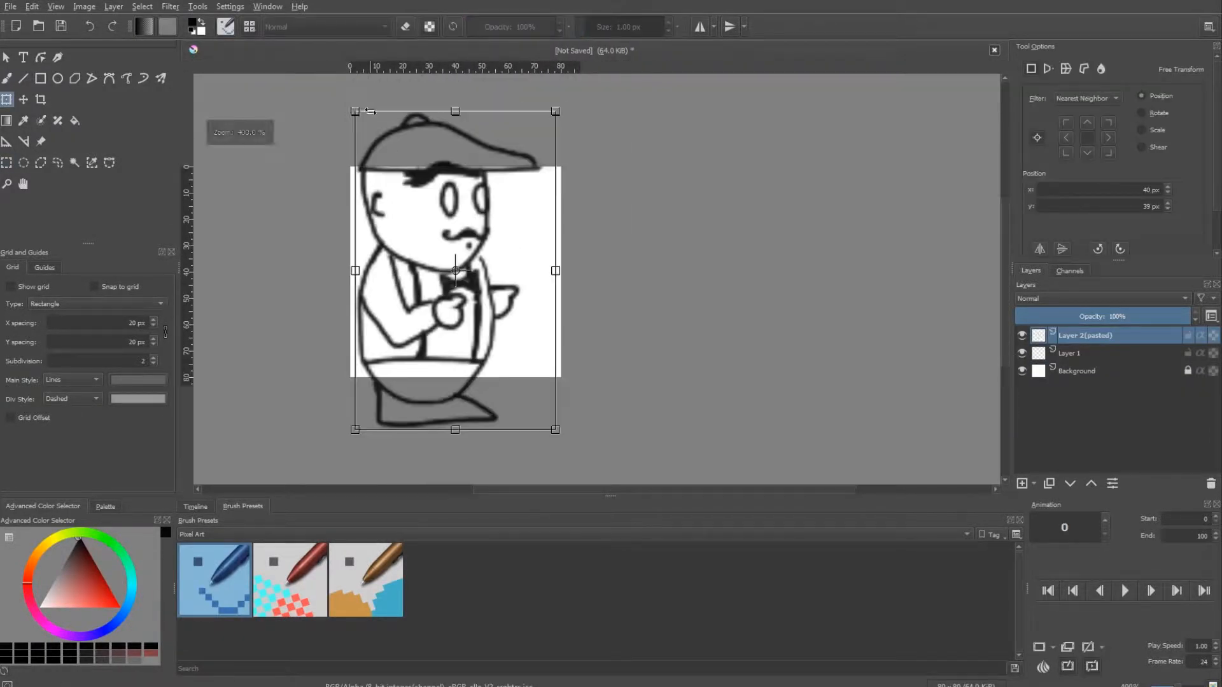
Scale and reposition the pasted character sketch to fit the canvas height, and apply the transform.
left_click_drag(368, 155, 376, 168)
scroll(450, 212, "up", 1)
left_click_drag(431, 216, 447, 216)
left_click_drag(378, 141, 377, 141)
key("Return")
left_click_drag(554, 257, 592, 252)
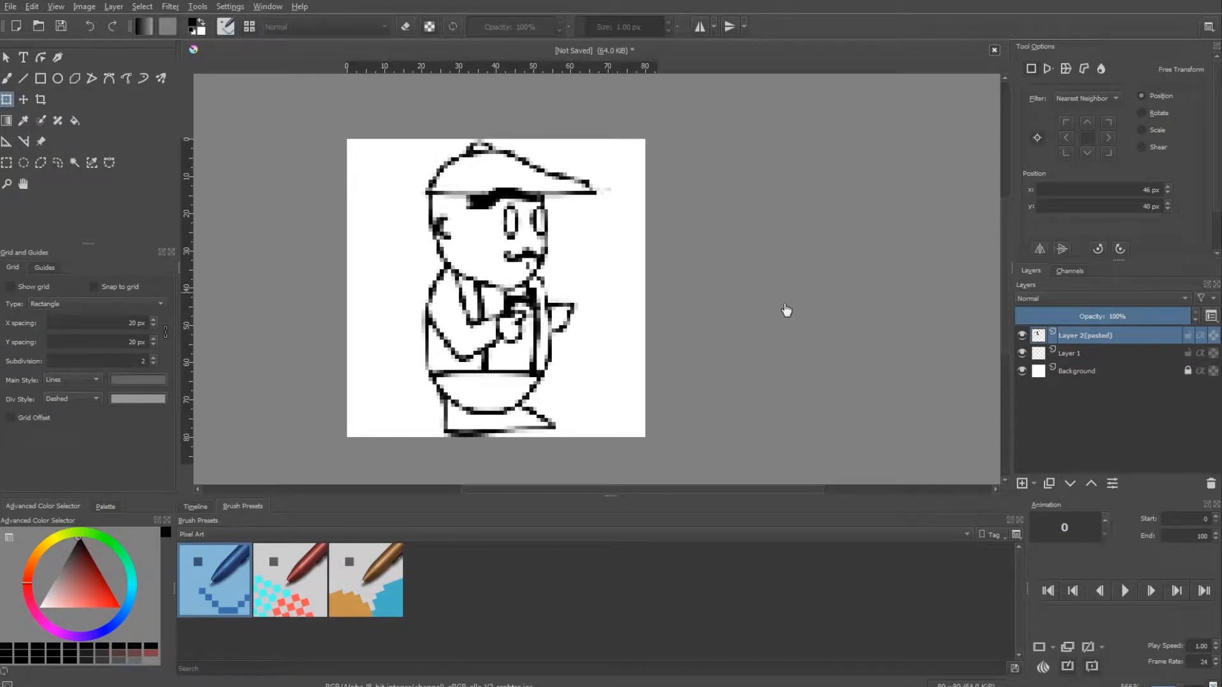
Turn off the Red active channel in the pasted sketch layer's properties.
right_click(1079, 333)
left_click(1070, 347)
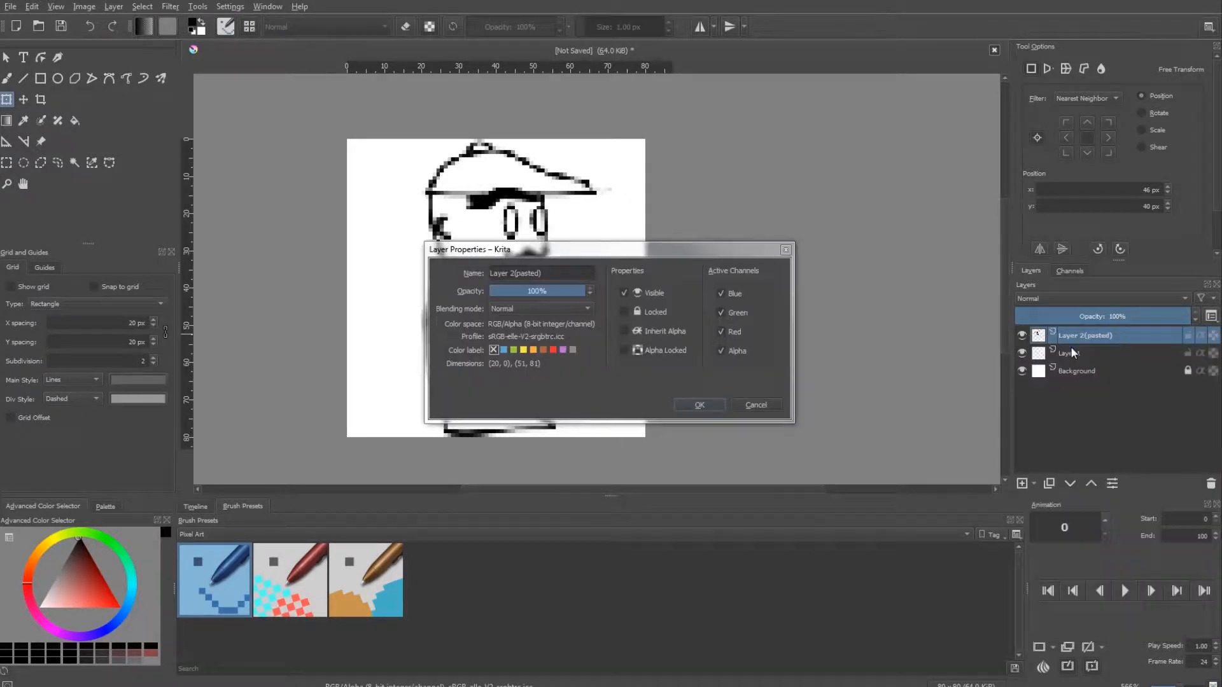
left_click(721, 330)
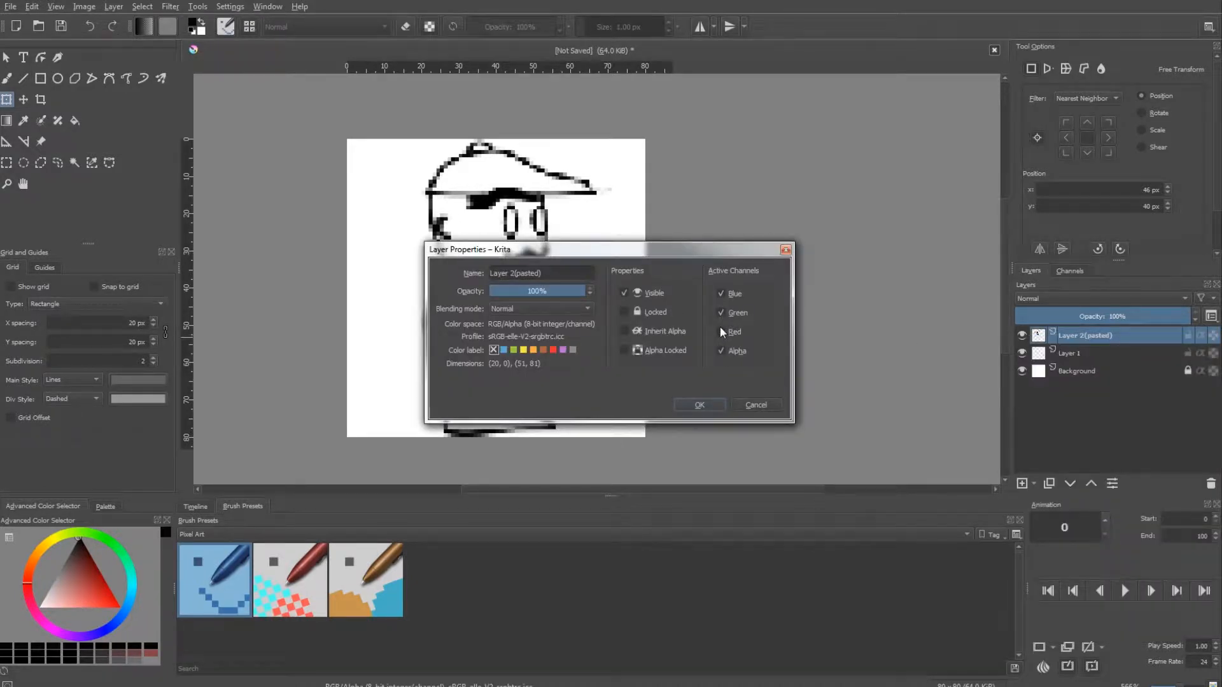
left_click(700, 405)
Place the pasted sketch beneath Layer 1 at 30% opacity, and make Layer 1 the active layer.
left_click(1110, 316)
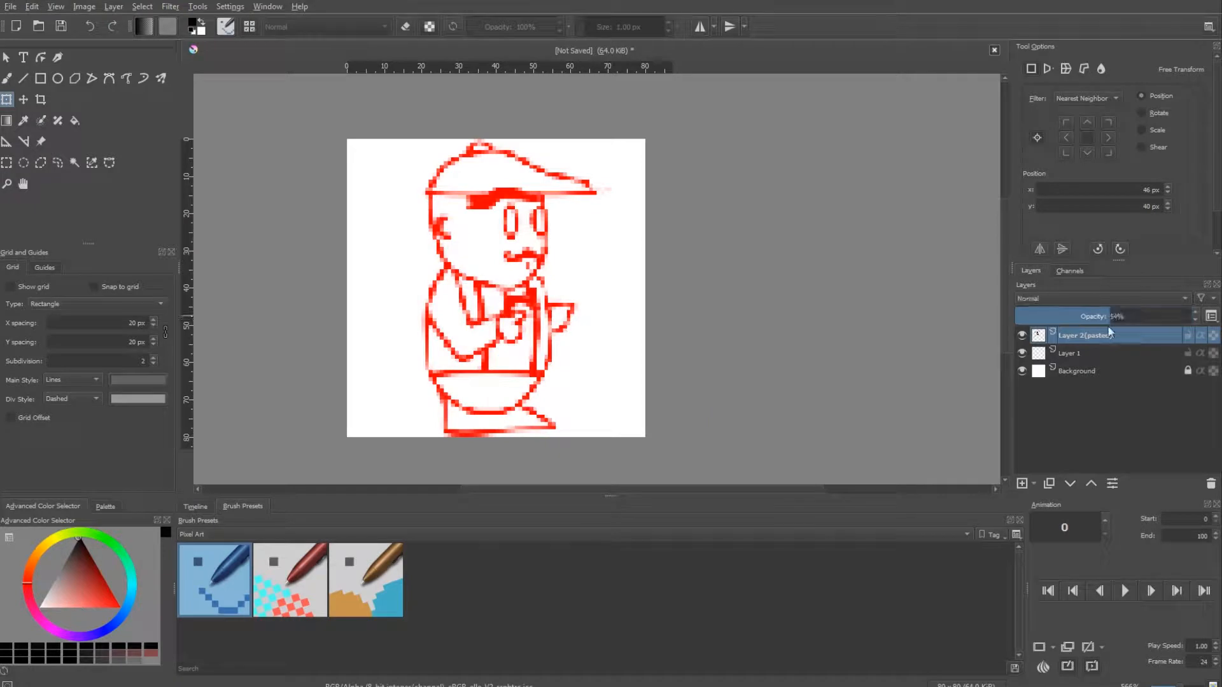
left_click_drag(1038, 337, 1041, 366)
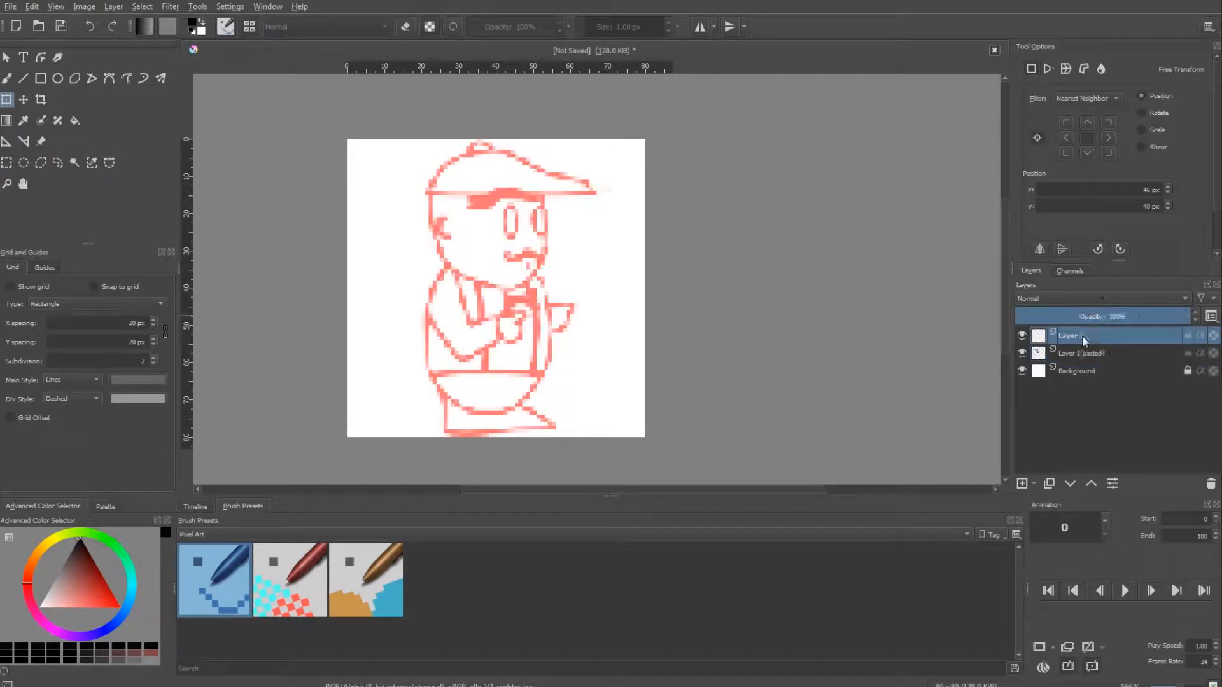
left_click(1092, 319)
left_click(1069, 313)
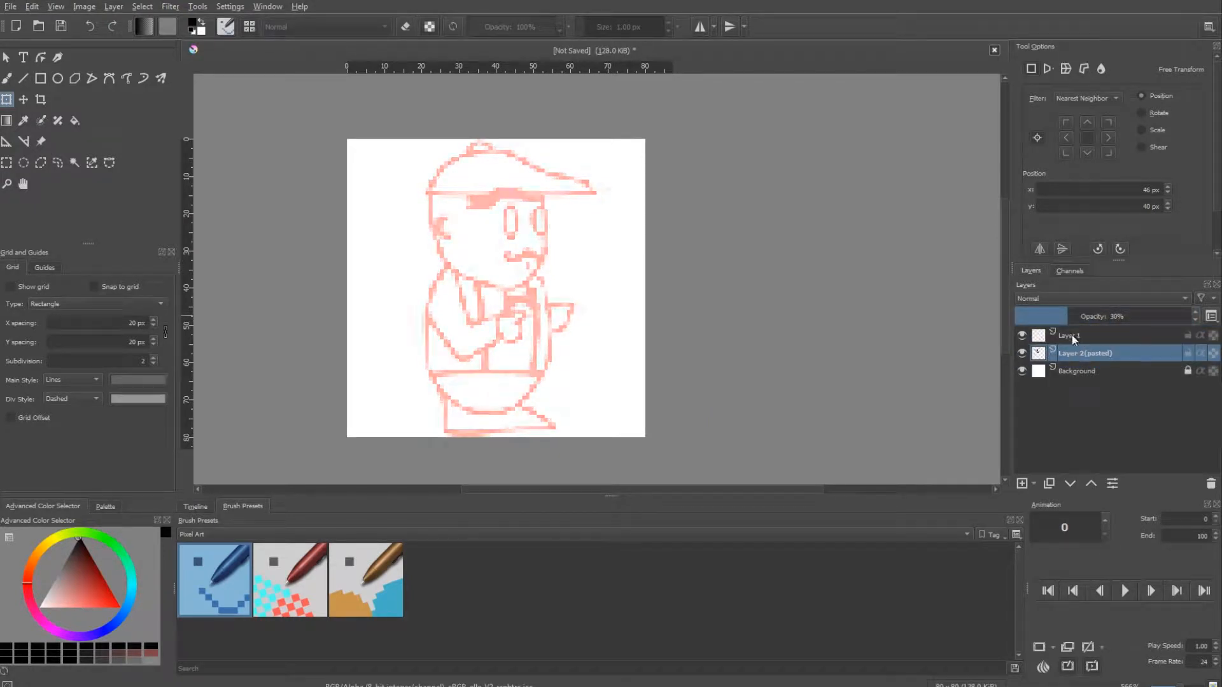
left_click(1072, 336)
Filter the brush presets by the Pixel Art tag and examine the u)_Pixel_Art preset.
mouse_move(518, 201)
left_mouse_down()
mouse_move(526, 221)
mouse_move(555, 212)
mouse_move(604, 243)
mouse_move(592, 224)
mouse_move(586, 236)
left_mouse_up()
scroll(538, 223, "up", 3)
scroll(601, 232, "down", 1)
scroll(589, 223, "up", 1)
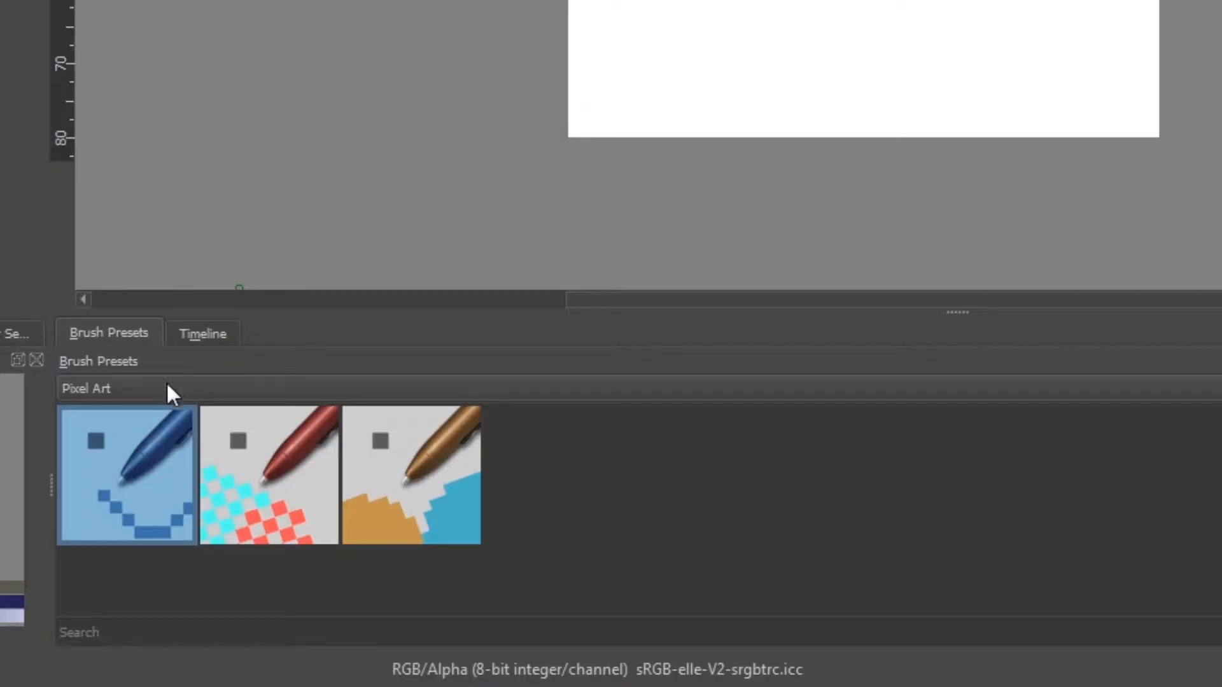
left_click(163, 391)
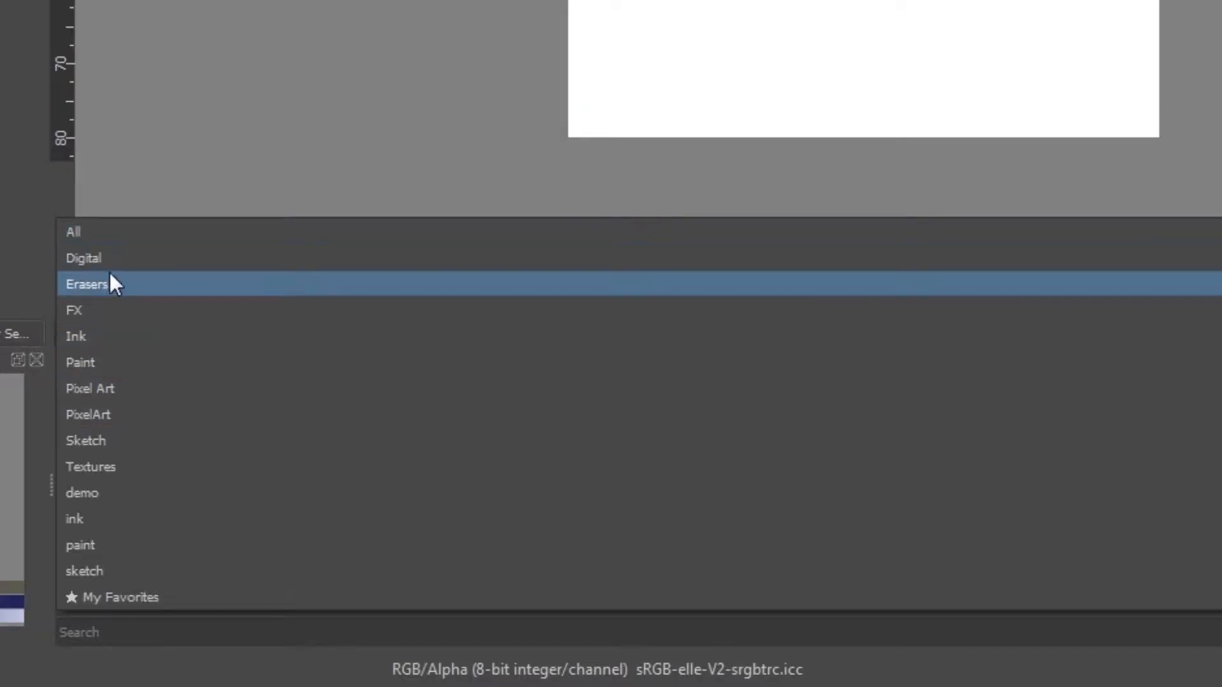
left_click(124, 388)
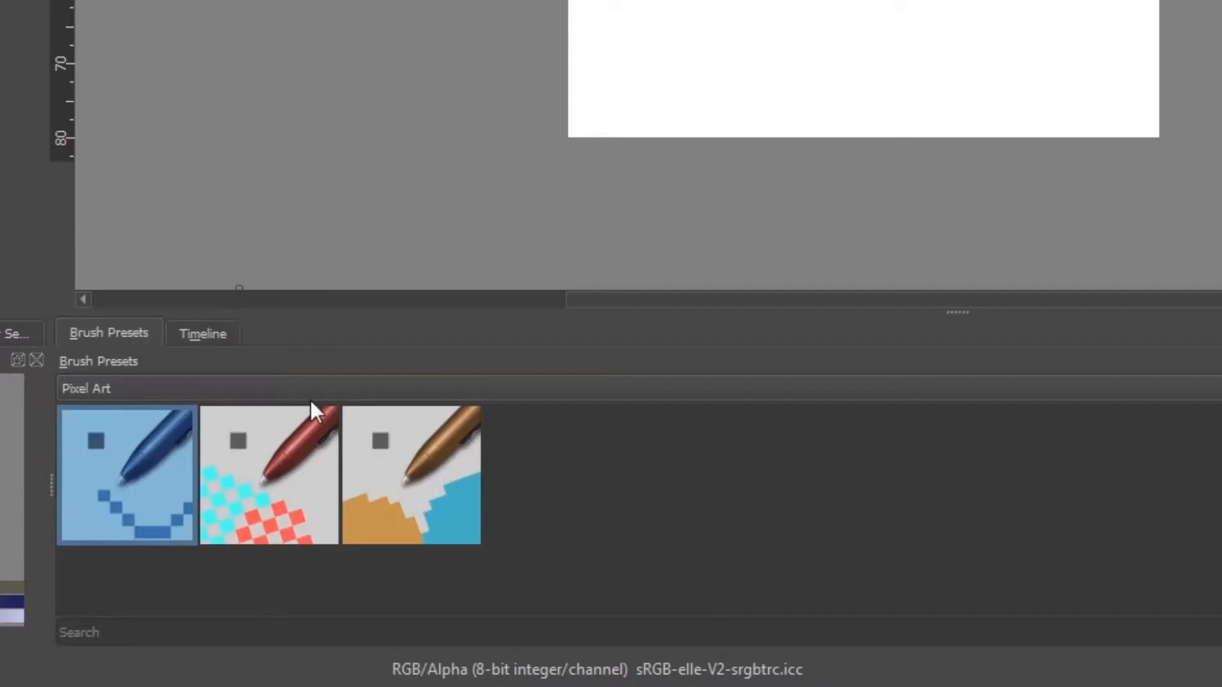
mouse_move(125, 464)
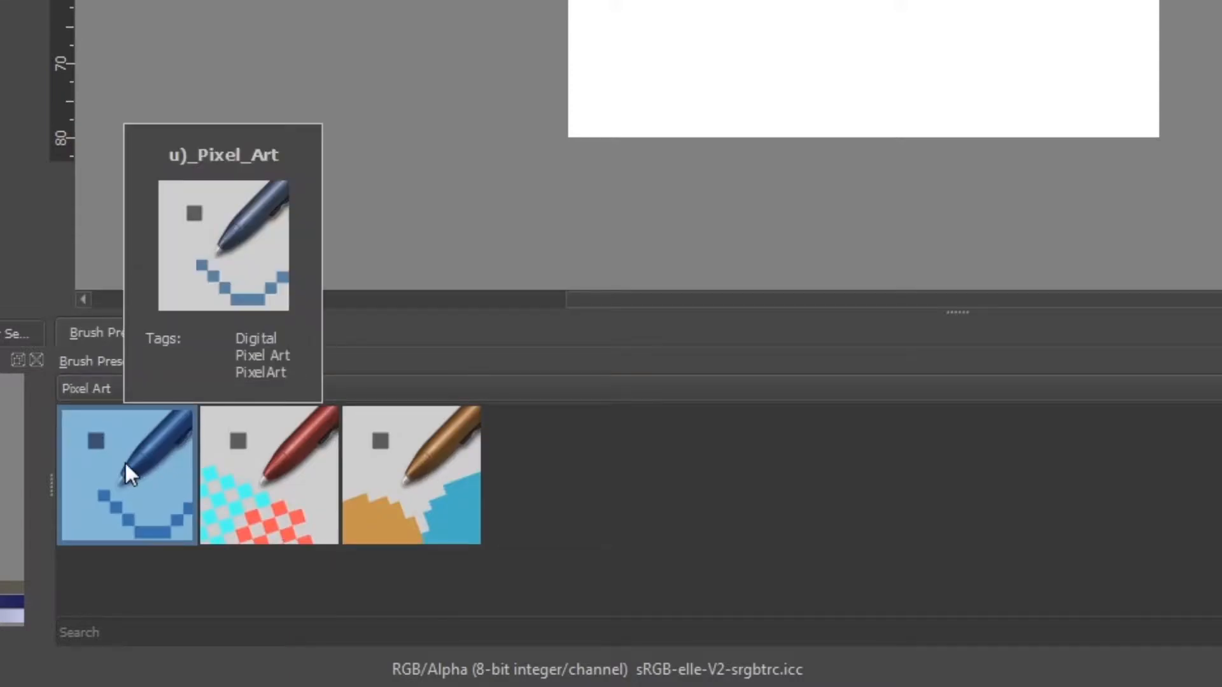
mouse_move(253, 480)
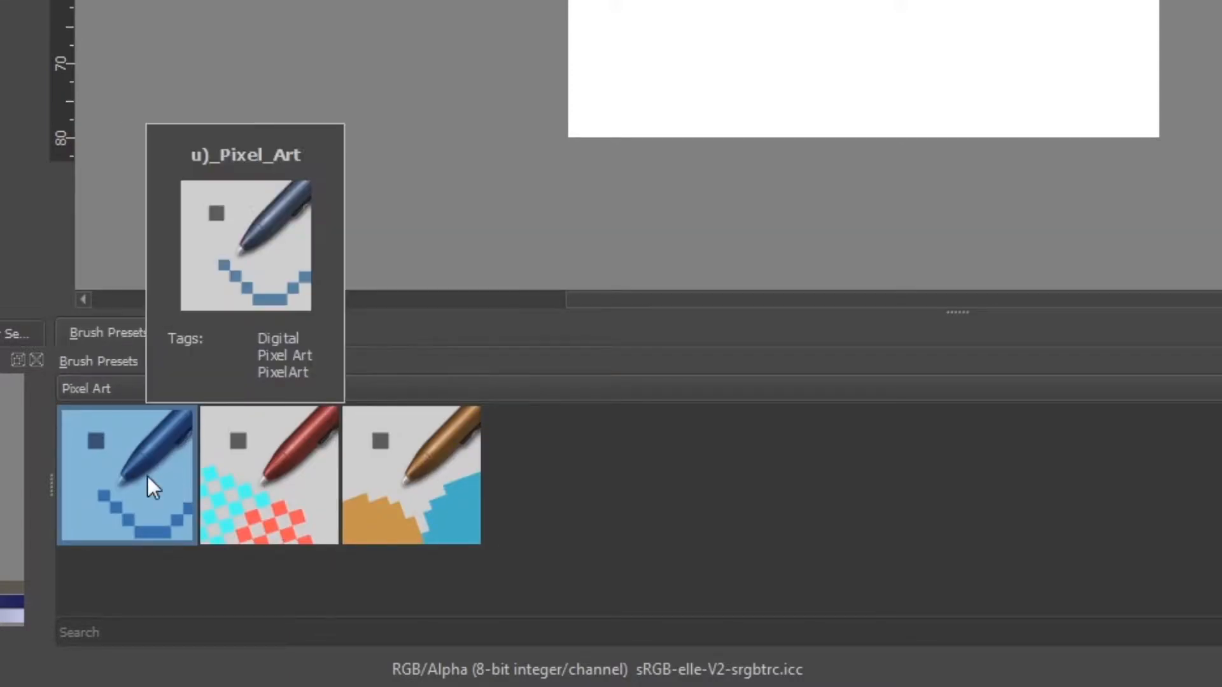
Draw a black boxy head outline on Layer 1 over the sketched face with the 1 px pixel brush.
left_click_drag(422, 471, 432, 345)
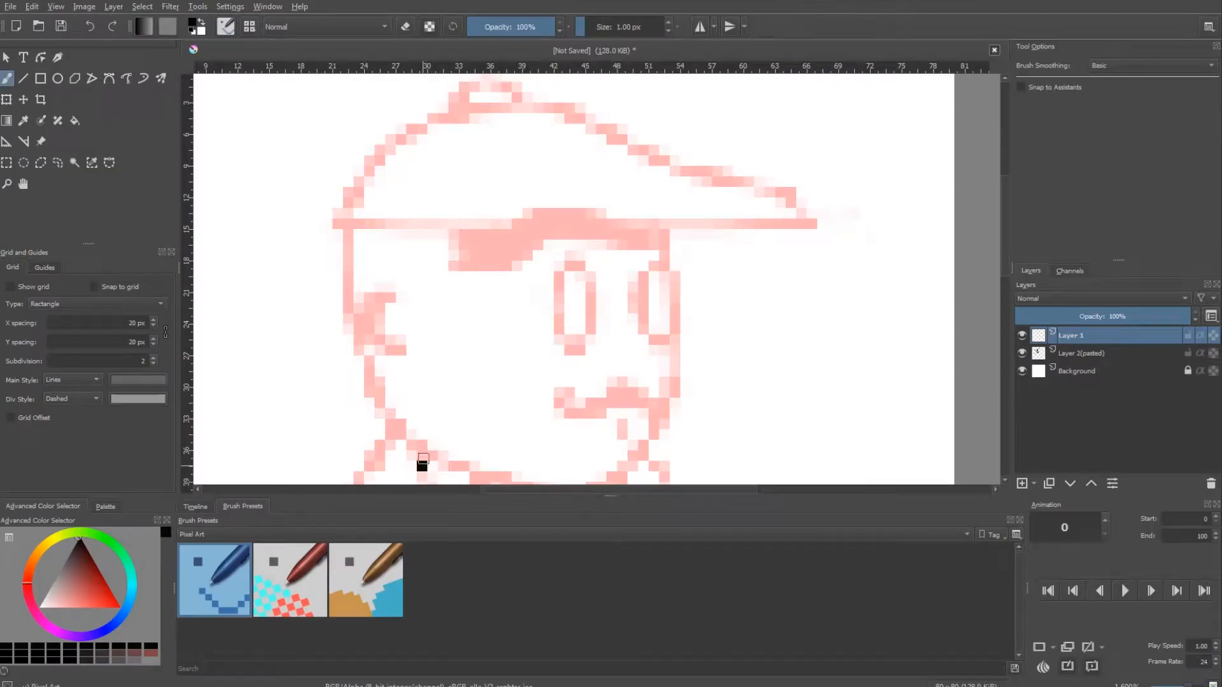
left_click(471, 387)
key("ctrl+z")
mouse_move(416, 461)
left_mouse_down()
mouse_move(410, 235)
mouse_move(441, 203)
mouse_move(641, 212)
mouse_move(672, 240)
mouse_move(655, 431)
mouse_move(616, 477)
mouse_move(425, 476)
left_mouse_up()
Erase the uneven front edge of the head and redraw it as a straight vertical line.
key("e")
mouse_move(679, 281)
left_mouse_down()
mouse_move(669, 260)
mouse_move(663, 381)
left_mouse_up()
left_click_drag(654, 423, 653, 467)
key("e")
mouse_move(654, 477)
left_mouse_down()
mouse_move(664, 476)
mouse_move(671, 222)
left_mouse_up()
key("e")
left_click_drag(679, 274, 676, 241)
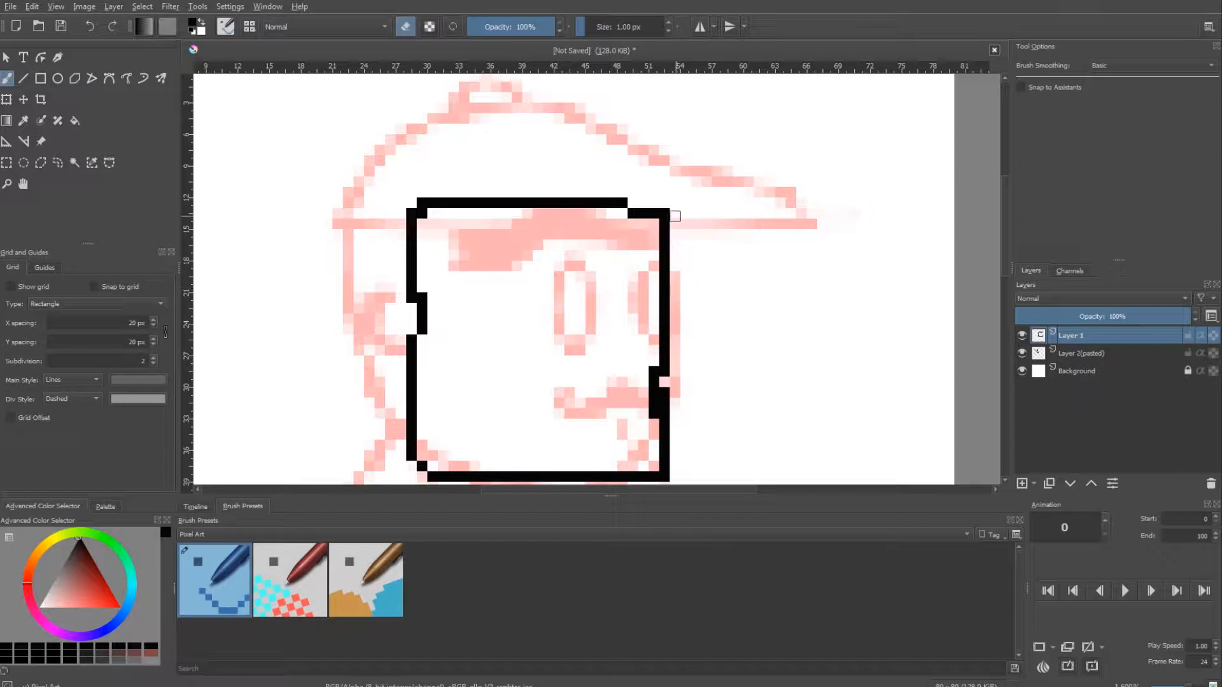
left_click_drag(654, 411, 663, 372)
key("e")
key("e")
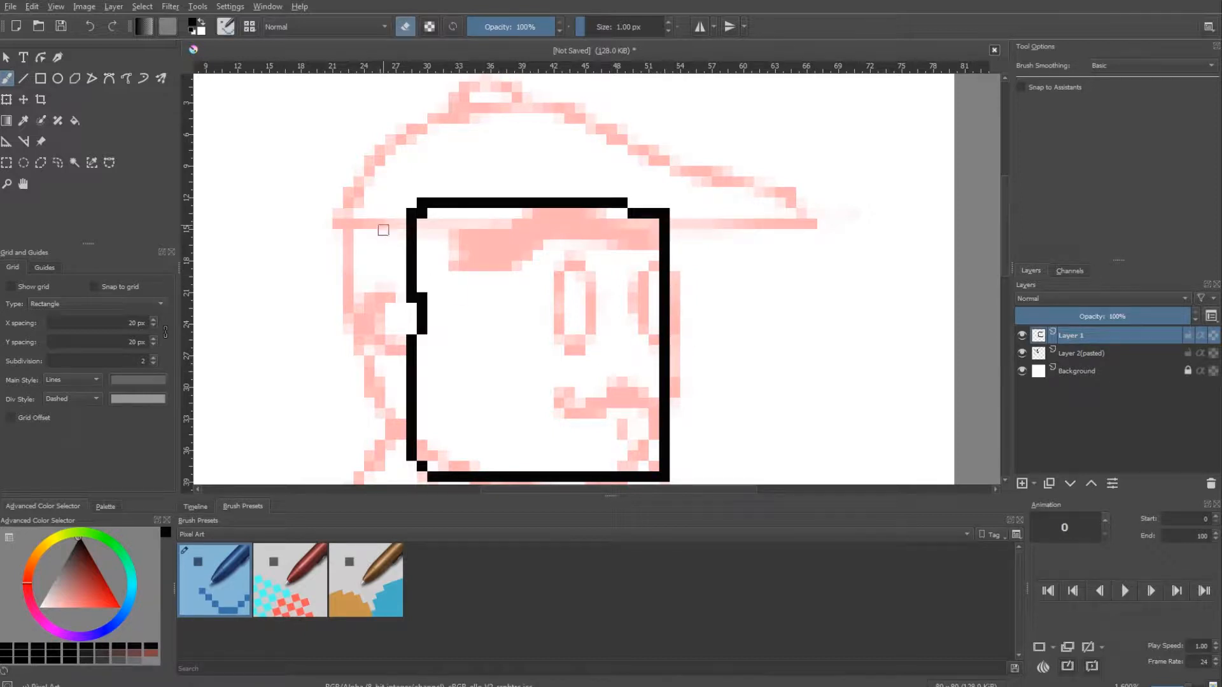
Draw the flat cap with a short peak above the head and a small button on its crown.
key("e")
mouse_move(401, 271)
left_mouse_down()
mouse_move(381, 214)
mouse_move(433, 138)
mouse_move(520, 128)
mouse_move(579, 140)
mouse_move(664, 181)
mouse_move(679, 214)
left_mouse_up()
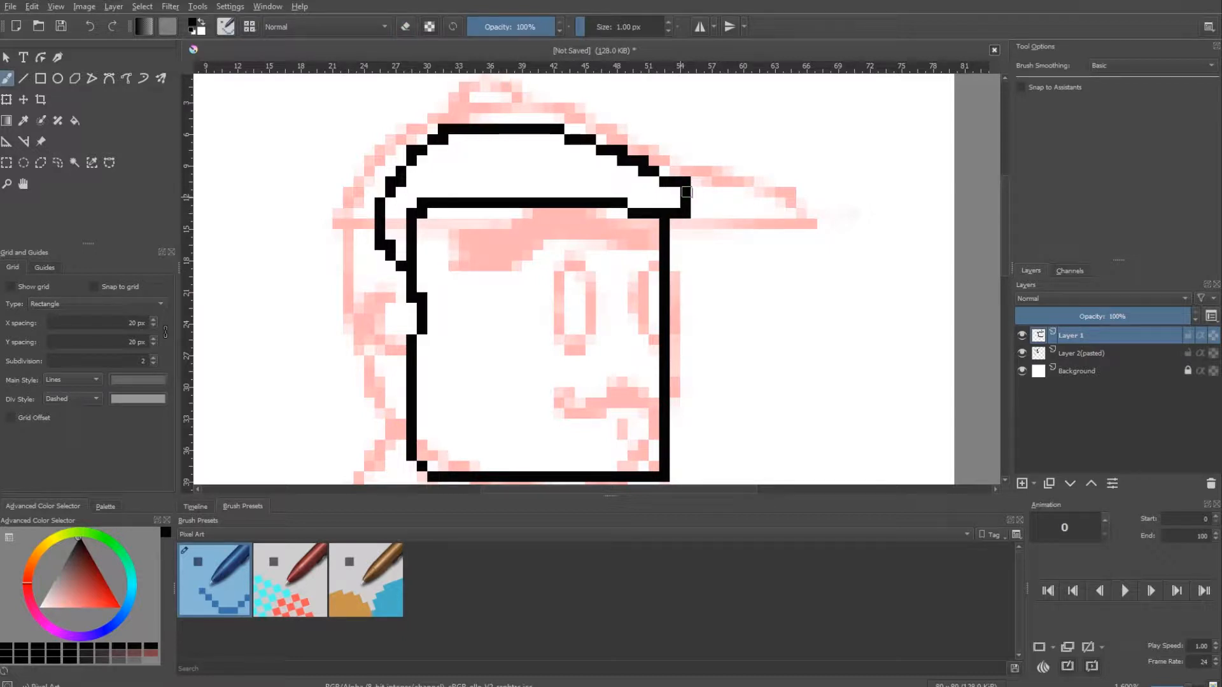
mouse_move(463, 126)
left_mouse_down()
mouse_move(478, 106)
mouse_move(496, 122)
left_mouse_up()
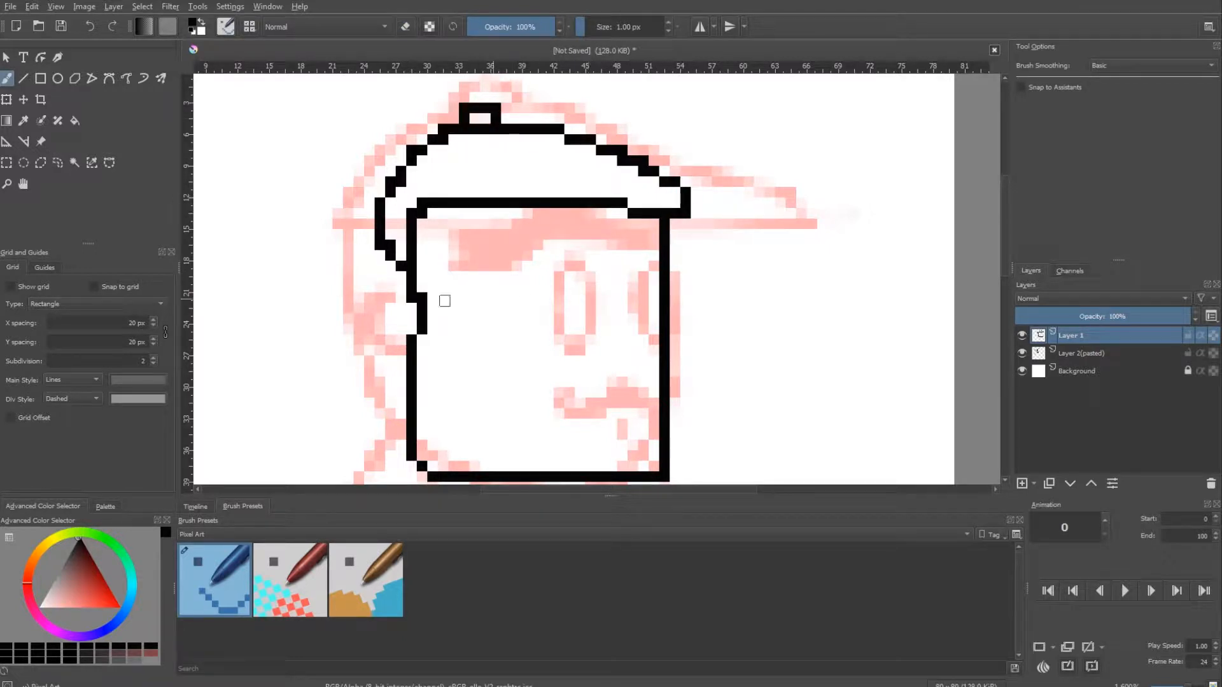
Draw the ear bulging outward from the back of the head and erase the old inward bump.
left_click_drag(401, 307, 401, 350)
key("e")
mouse_move(422, 303)
left_mouse_down()
mouse_move(411, 343)
mouse_move(422, 295)
left_mouse_up()
key("e")
Draw two narrow rectangular eyes, the second one against the front edge of the face.
left_click_drag(537, 276, 538, 286)
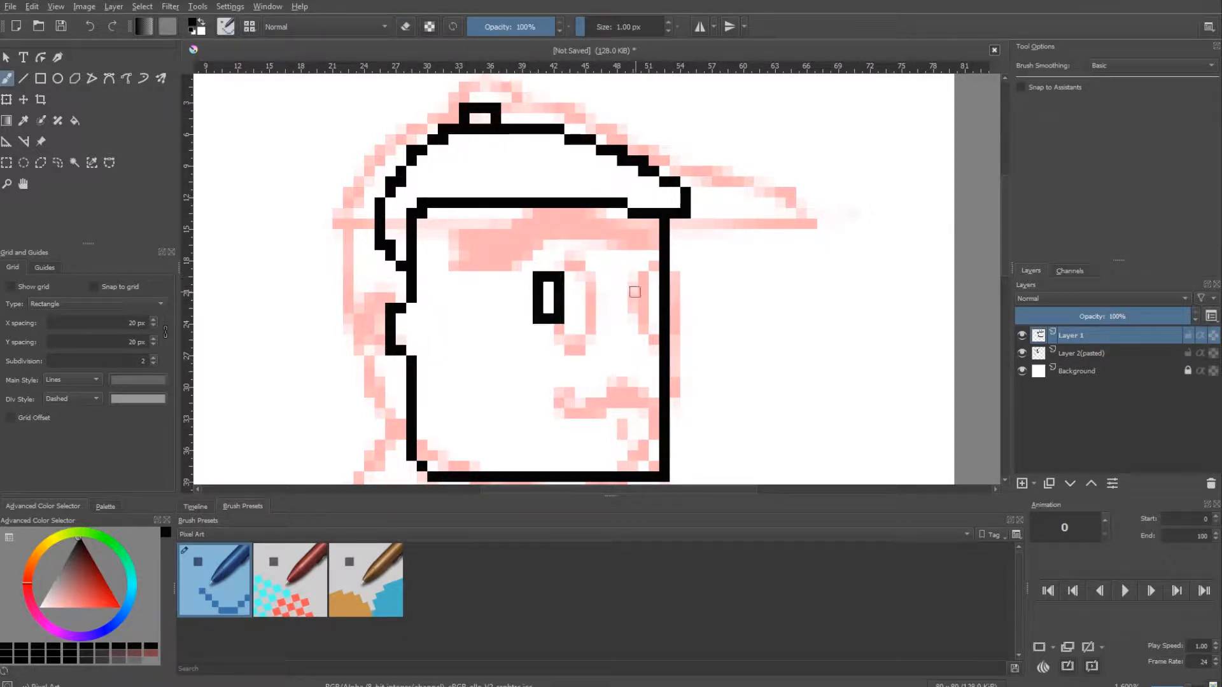
mouse_move(655, 276)
left_mouse_down()
mouse_move(647, 334)
mouse_move(654, 318)
left_mouse_up()
key("e")
key("e")
Draw the curled moustache and a small nose protruding from the face, cleaning up stray pixels with the eraser.
left_click_drag(593, 353, 587, 352)
mouse_move(669, 349)
left_mouse_down()
mouse_move(631, 363)
mouse_move(659, 408)
mouse_move(645, 386)
mouse_move(604, 391)
mouse_move(566, 420)
mouse_move(554, 381)
left_mouse_up()
key("e")
key("e")
left_click(679, 360)
key("e")
left_click(631, 363)
key("e")
left_click(648, 360)
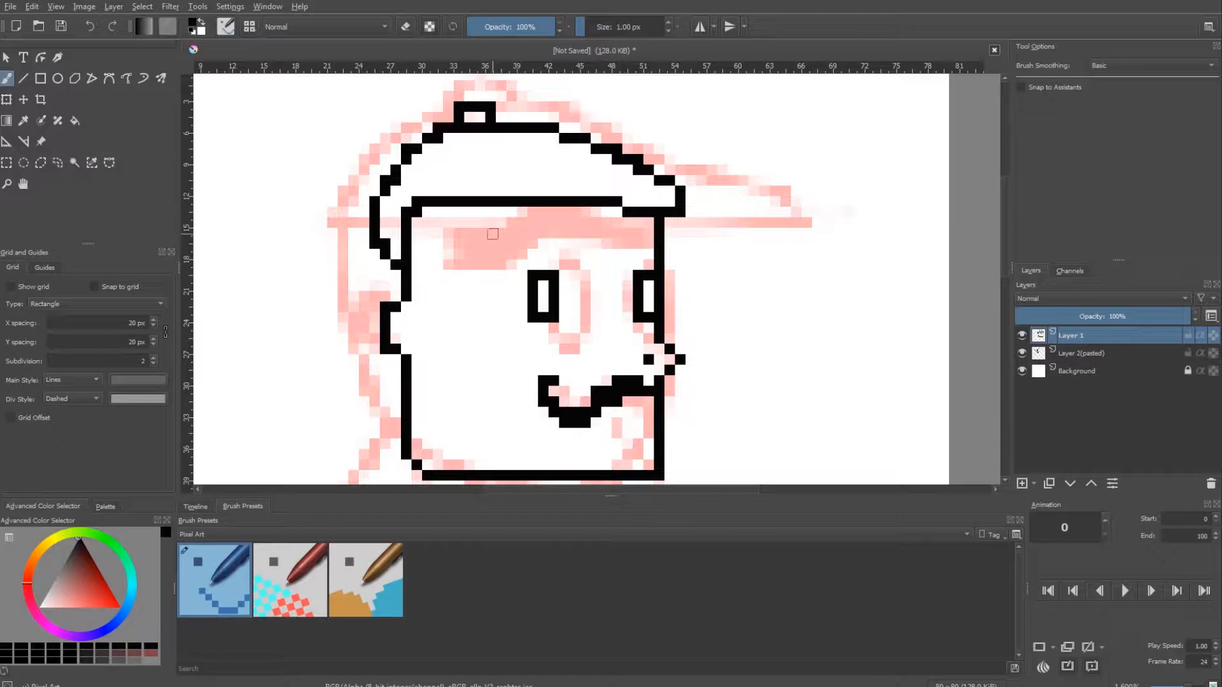
Draw the curved outline of the eyebrows across the face just below the cap.
mouse_move(443, 212)
left_mouse_down()
mouse_move(523, 245)
mouse_move(640, 222)
left_mouse_up()
scroll(641, 236, "down", 2)
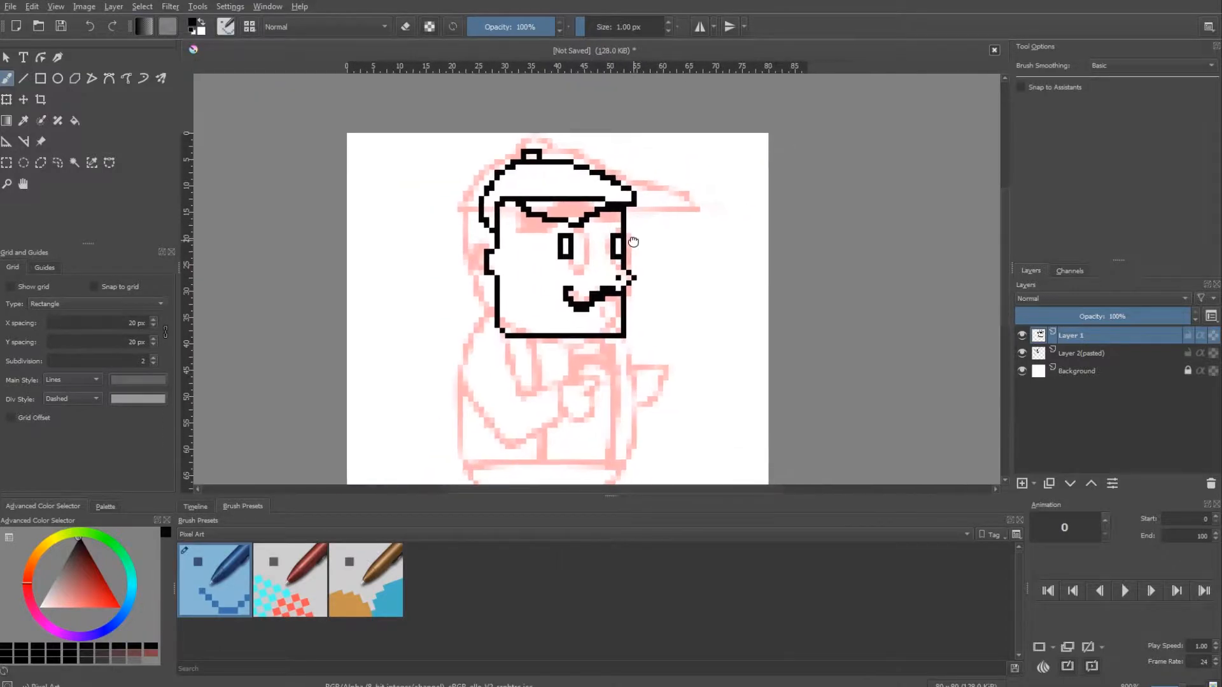
scroll(611, 223, "up", 1)
scroll(584, 209, "down", 1)
Select the whole head and cap with a rectangular selection and move it slightly upward with the Transform tool.
key("ctrl+r")
scroll(602, 101, "up", 1)
left_click_drag(346, 90, 645, 390)
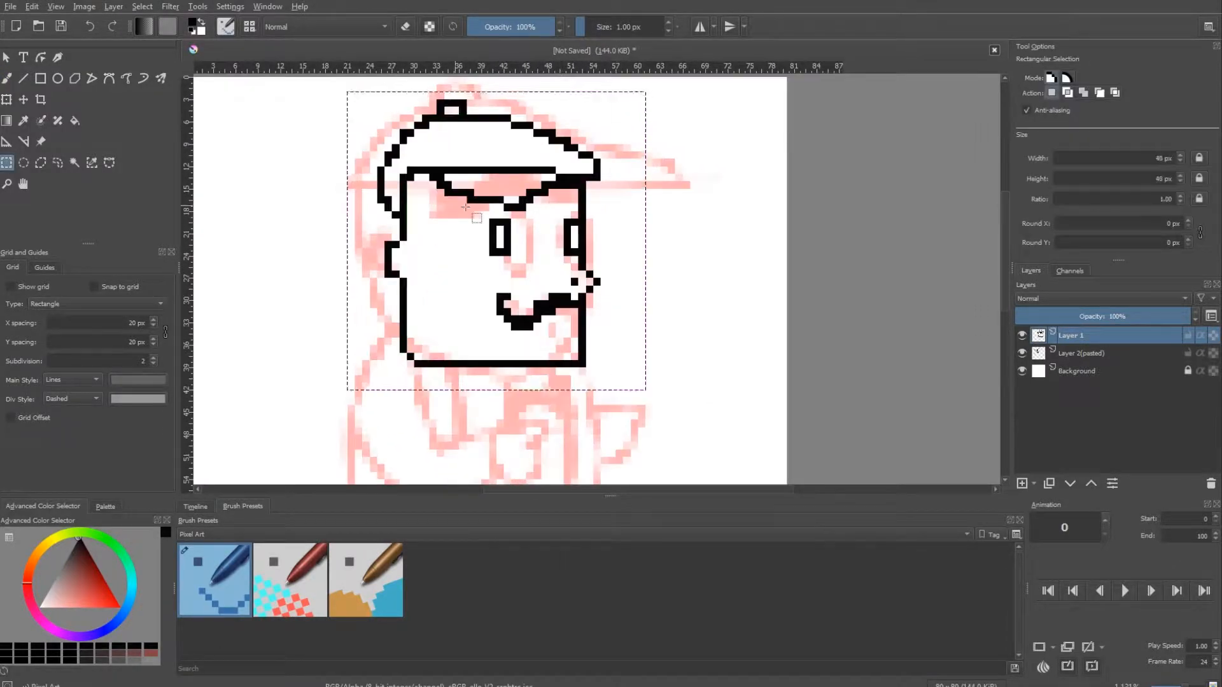
key("ctrl+t")
left_click_drag(491, 212, 491, 190)
Draw the rounded body outline beneath the head and rework the chest edge up to the neck.
mouse_move(477, 384)
left_mouse_down()
mouse_move(512, 183)
mouse_move(499, 109)
left_mouse_up()
key("b")
mouse_move(424, 109)
left_mouse_down()
mouse_move(361, 176)
mouse_move(398, 389)
mouse_move(598, 353)
mouse_move(622, 240)
left_mouse_up()
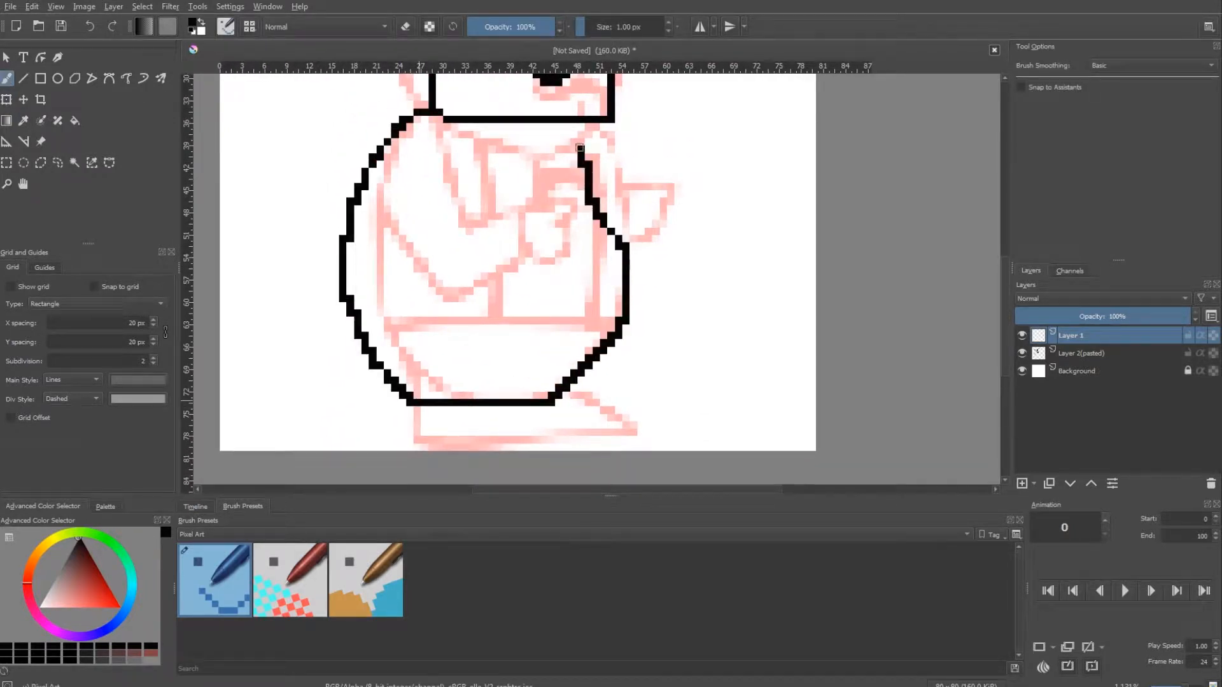
left_click_drag(574, 124, 574, 135)
key("e")
key("e")
left_click_drag(623, 240, 575, 125)
Draw the near arm hanging from the shoulder with a large hand resting over the belly.
mouse_move(363, 204)
left_mouse_down()
mouse_move(405, 290)
mouse_move(443, 252)
left_mouse_up()
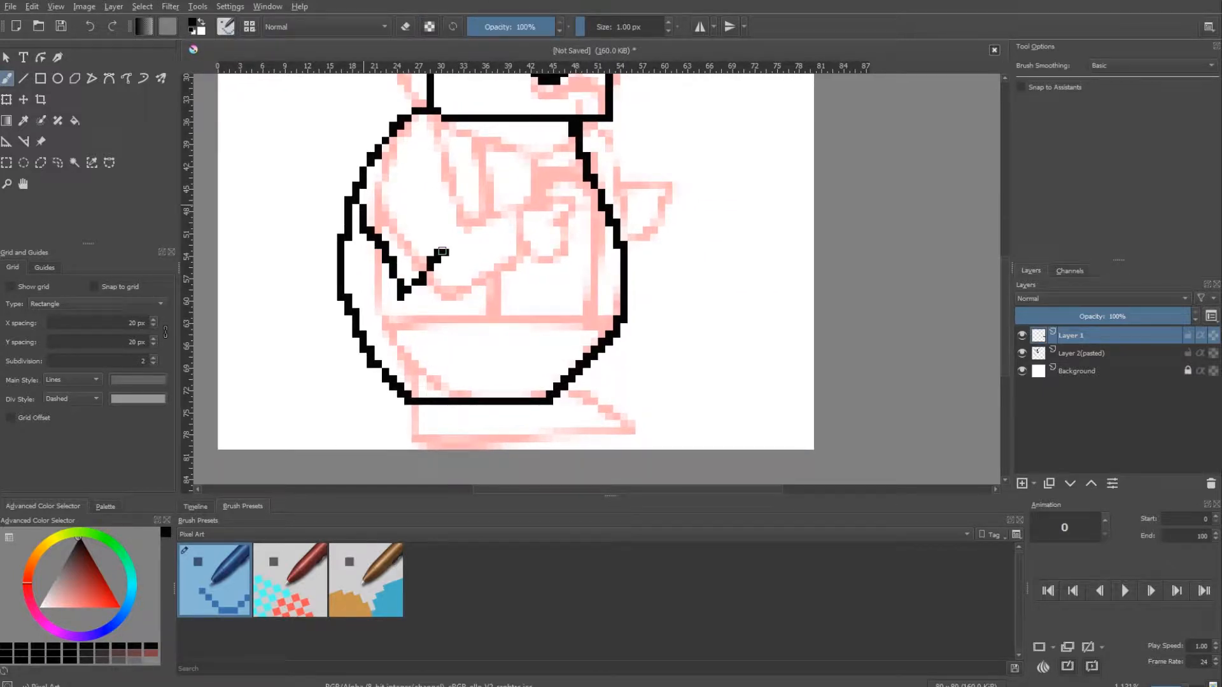
left_click_drag(444, 118, 453, 251)
mouse_move(406, 290)
left_mouse_down()
mouse_move(411, 342)
mouse_move(509, 347)
left_mouse_up()
left_click_drag(453, 253, 511, 341)
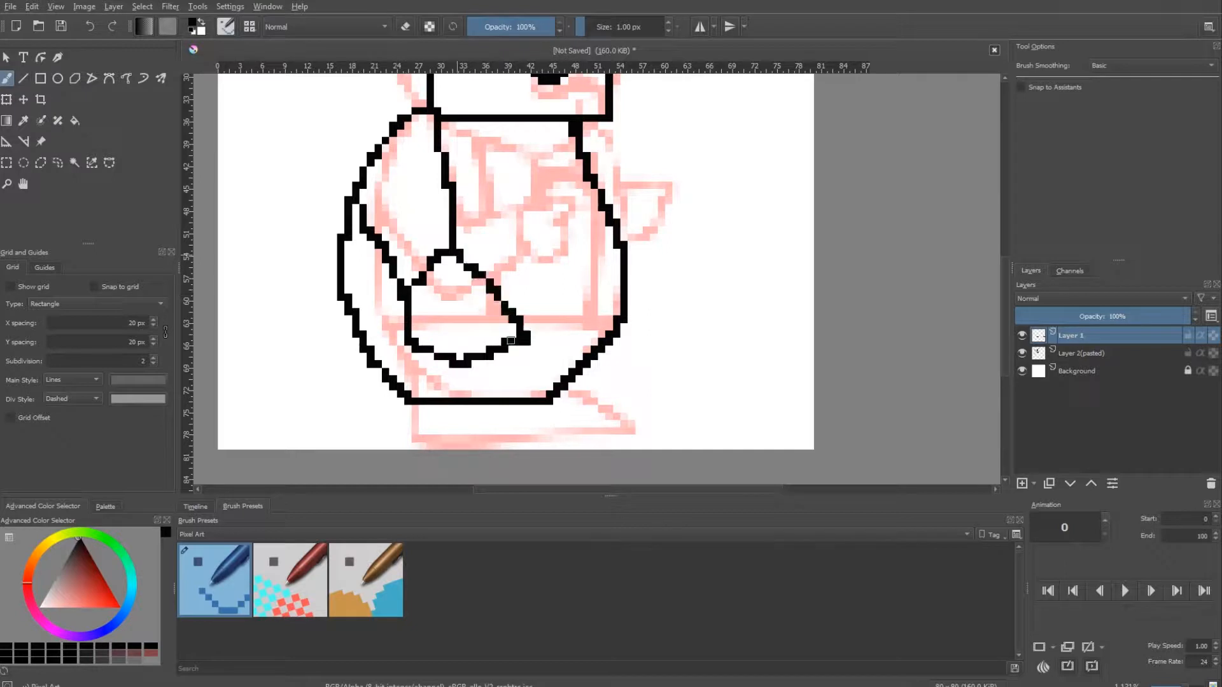
Draw a thick horizontal waistline across the body on both sides of the hand.
left_click_drag(374, 287, 399, 289)
left_click_drag(497, 289, 618, 289)
left_click_drag(400, 295, 357, 295)
left_click_drag(515, 296, 610, 296)
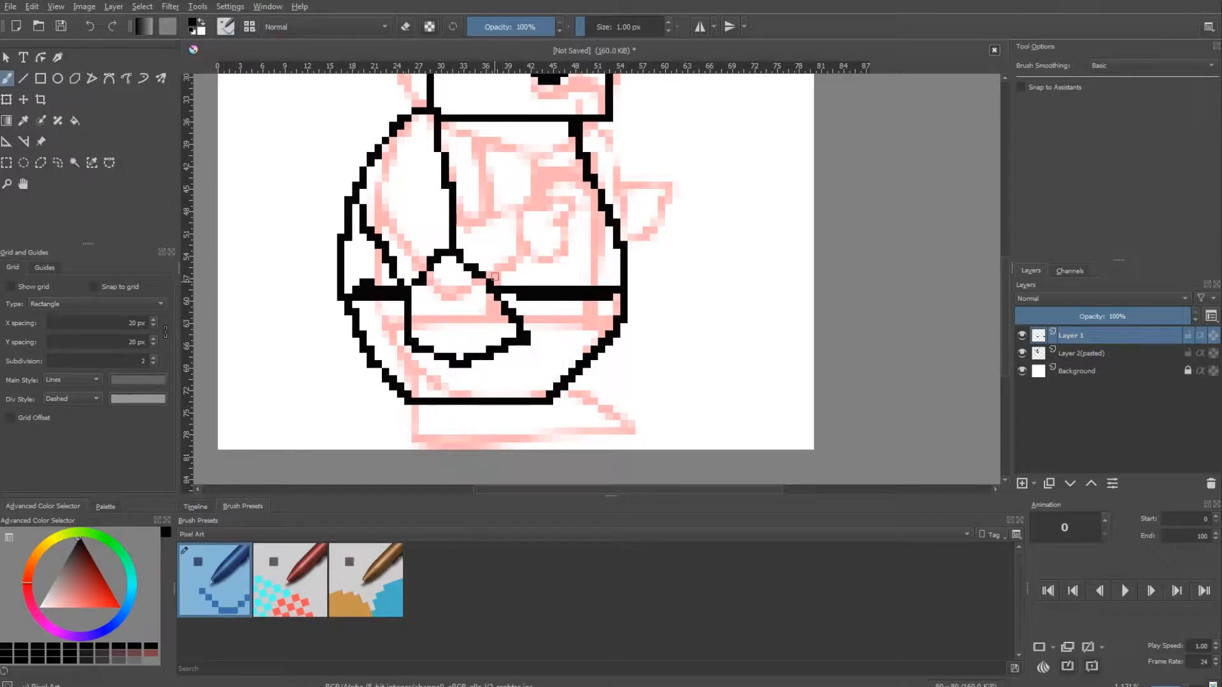
Draw the long pointed shoe under the body and erase the excess pixels along its sole.
mouse_move(576, 409)
left_mouse_down()
mouse_move(405, 411)
mouse_move(572, 438)
left_mouse_up()
left_click(494, 439)
key("e")
left_click_drag(490, 445, 527, 445)
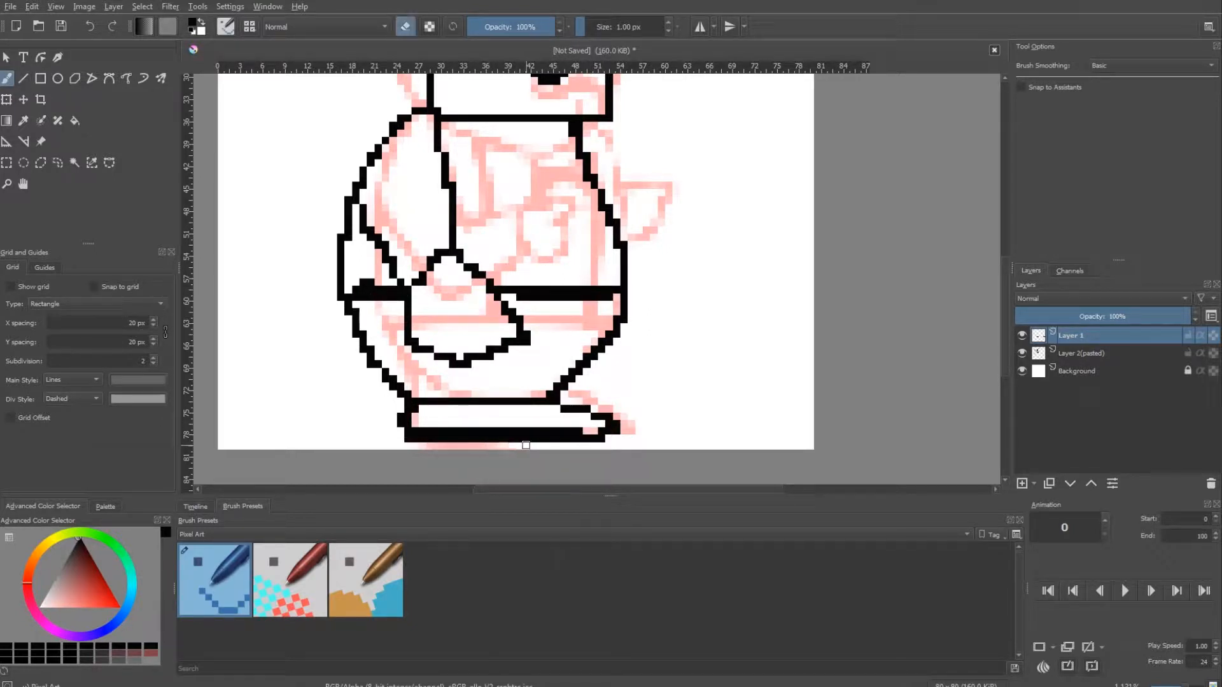
Thin the shoe's sole by erasing its upper row of pixels and draw the jacket's curved front edge from collar to waist.
left_click_drag(434, 430, 585, 430)
key("e")
mouse_move(455, 120)
left_mouse_down()
mouse_move(506, 214)
mouse_move(504, 262)
left_mouse_up()
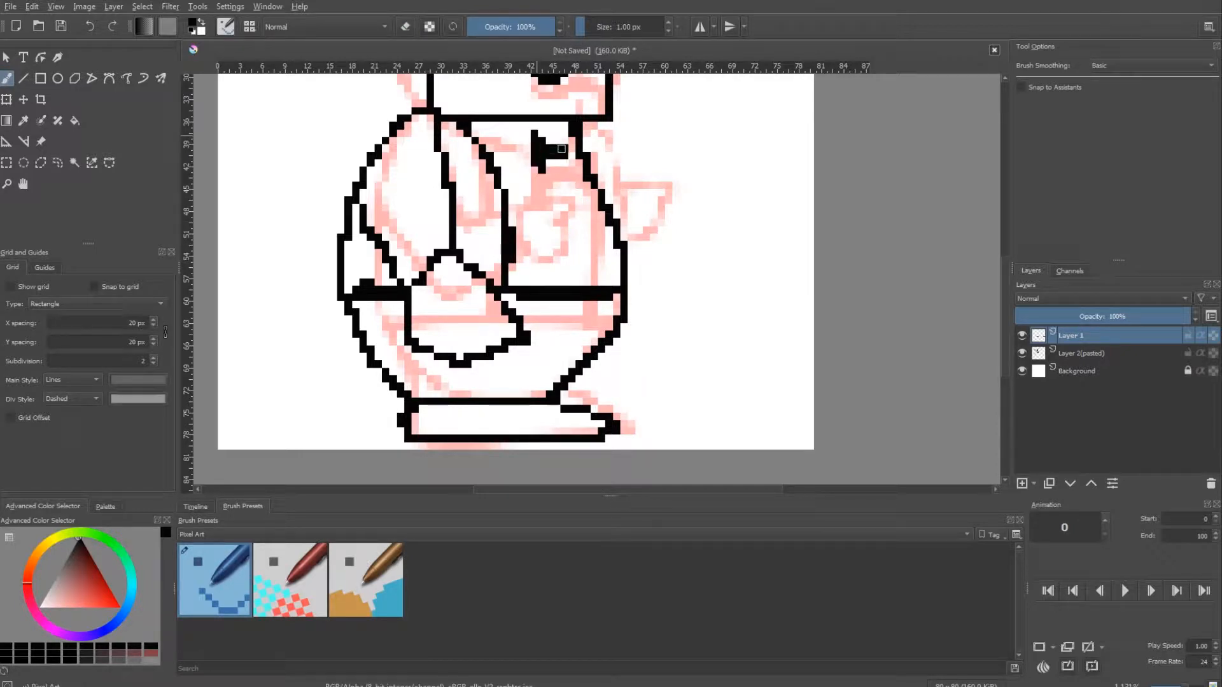
Draw a small bow tie under the chin with a single hollow pixel in its knot.
key("e")
left_click(556, 155)
key("e")
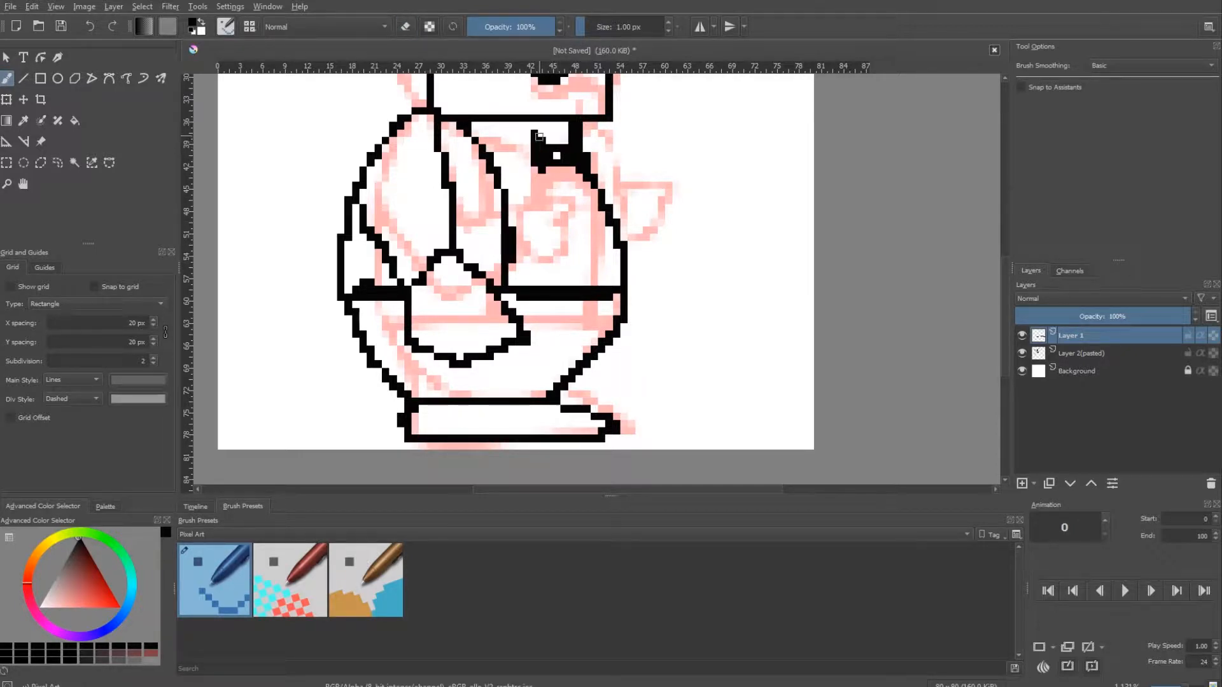
Hide the pasted concept sketch layer and add a new paint layer above the outline layer.
scroll(579, 179, "down", 3)
left_click_drag(587, 147, 534, 192)
scroll(569, 174, "up", 1)
scroll(526, 198, "up", 1)
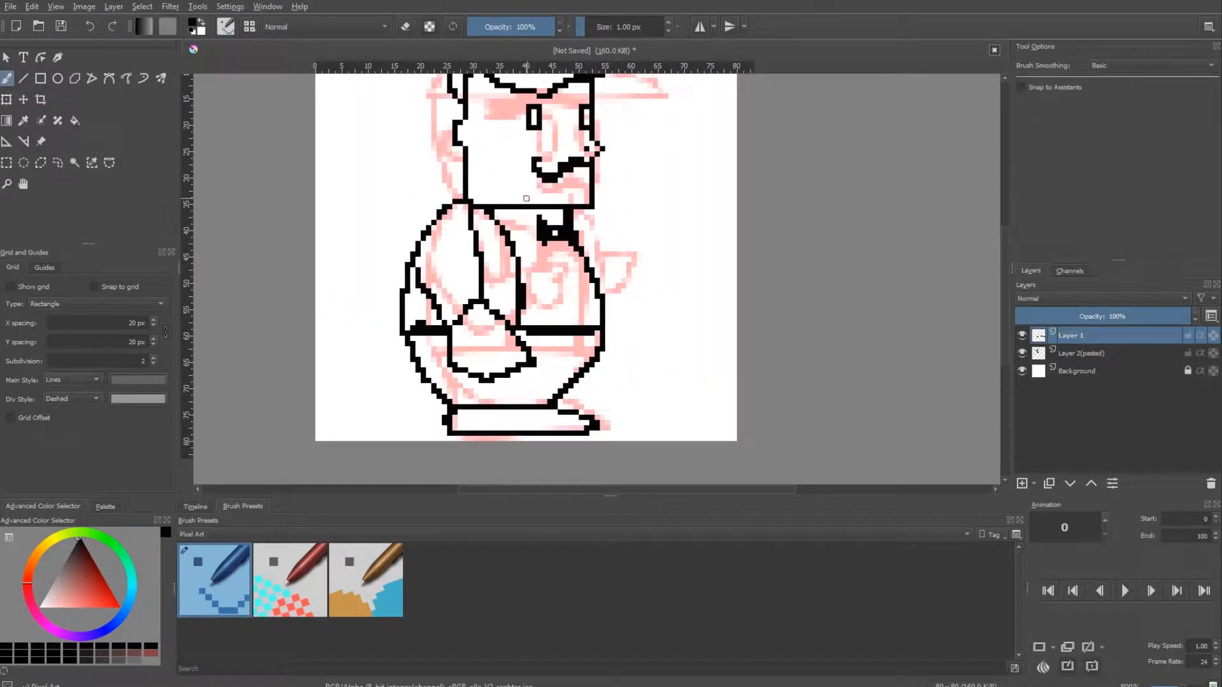
scroll(526, 199, "down", 1)
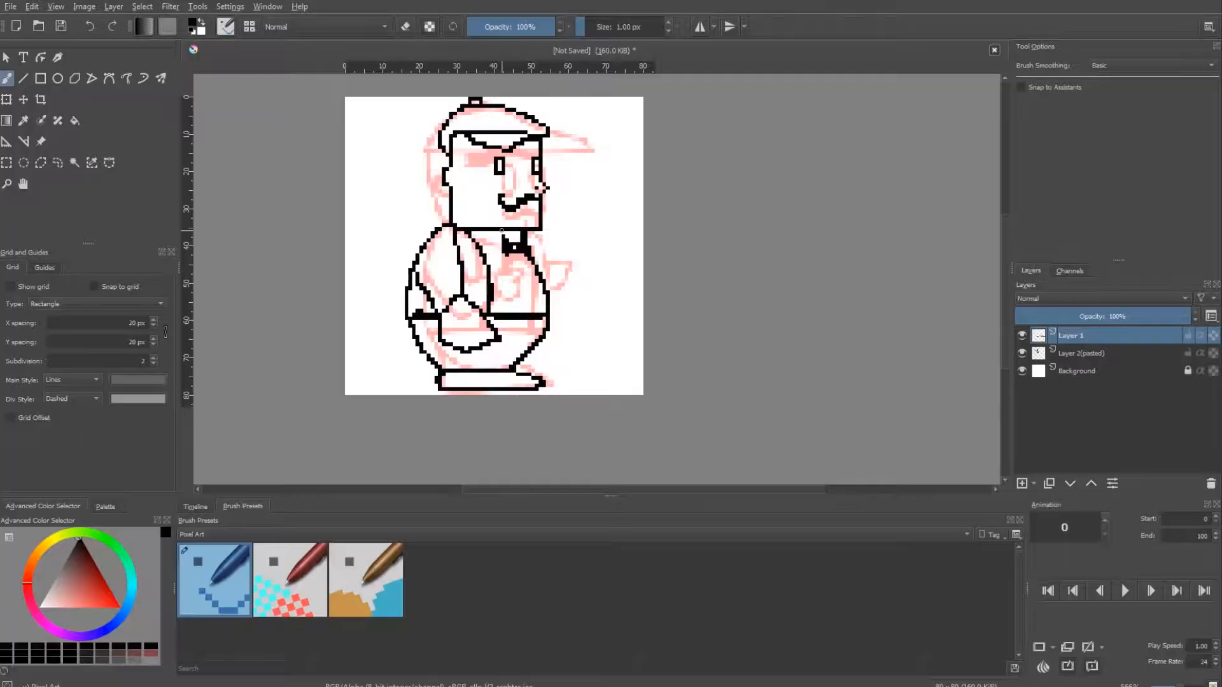
left_click_drag(698, 258, 698, 271)
left_click(1022, 354)
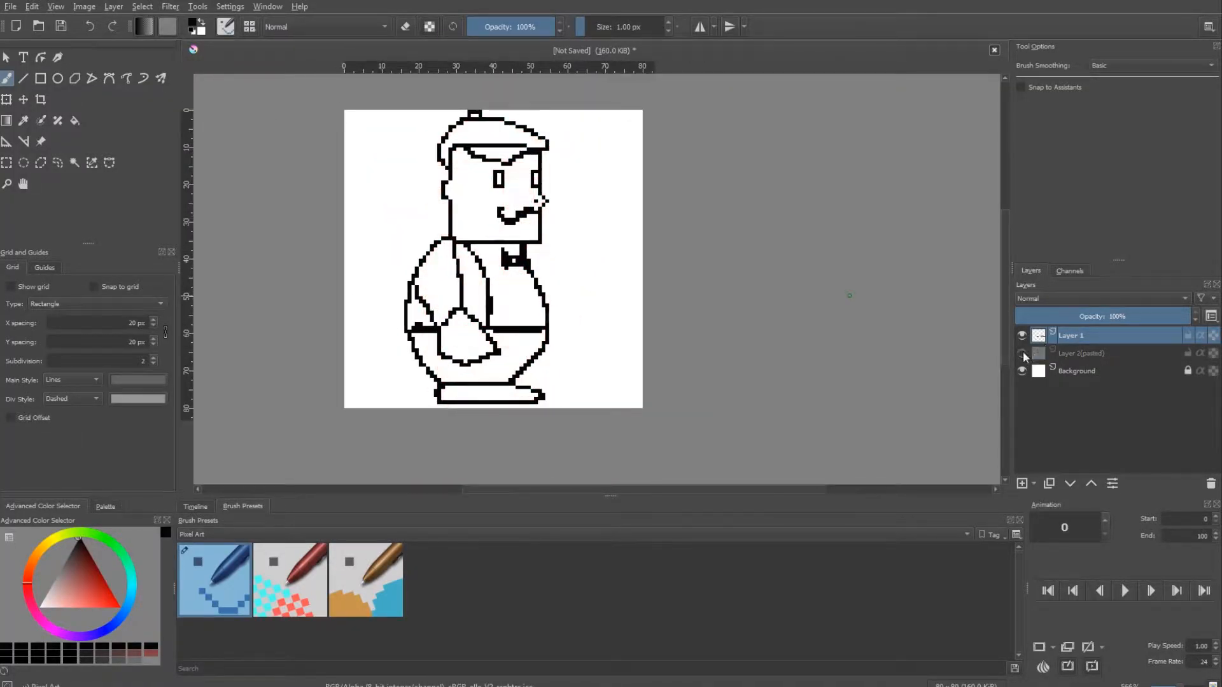
key("Insert")
Turn Layer 1's outlines blue by disabling its blue channel and reduce the layer's opacity to about half.
left_click(1065, 350)
right_click(1065, 354)
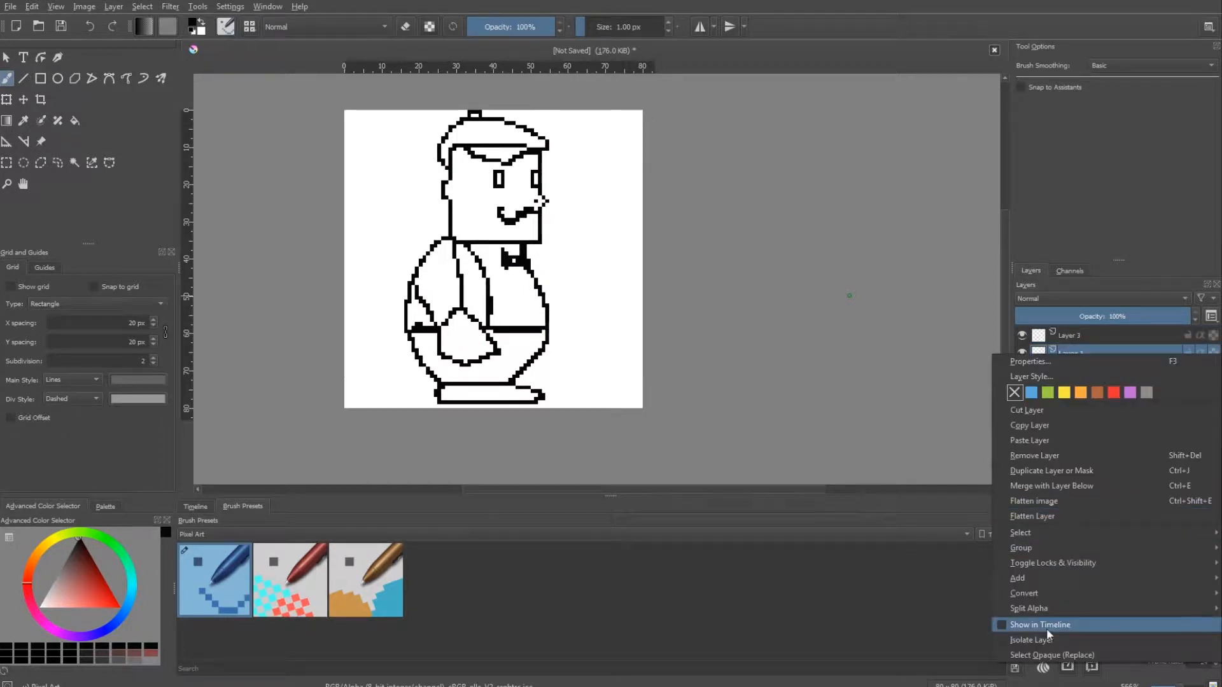
left_click(1015, 361)
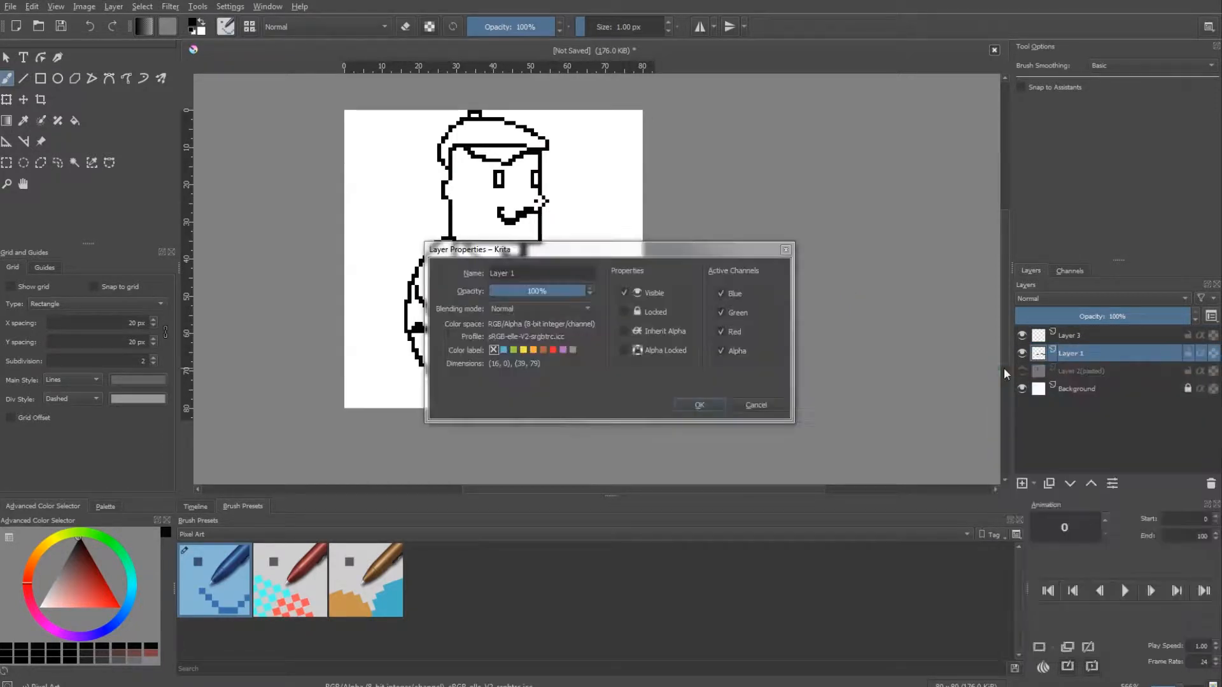
left_click(722, 312)
left_click(721, 293)
left_click(700, 405)
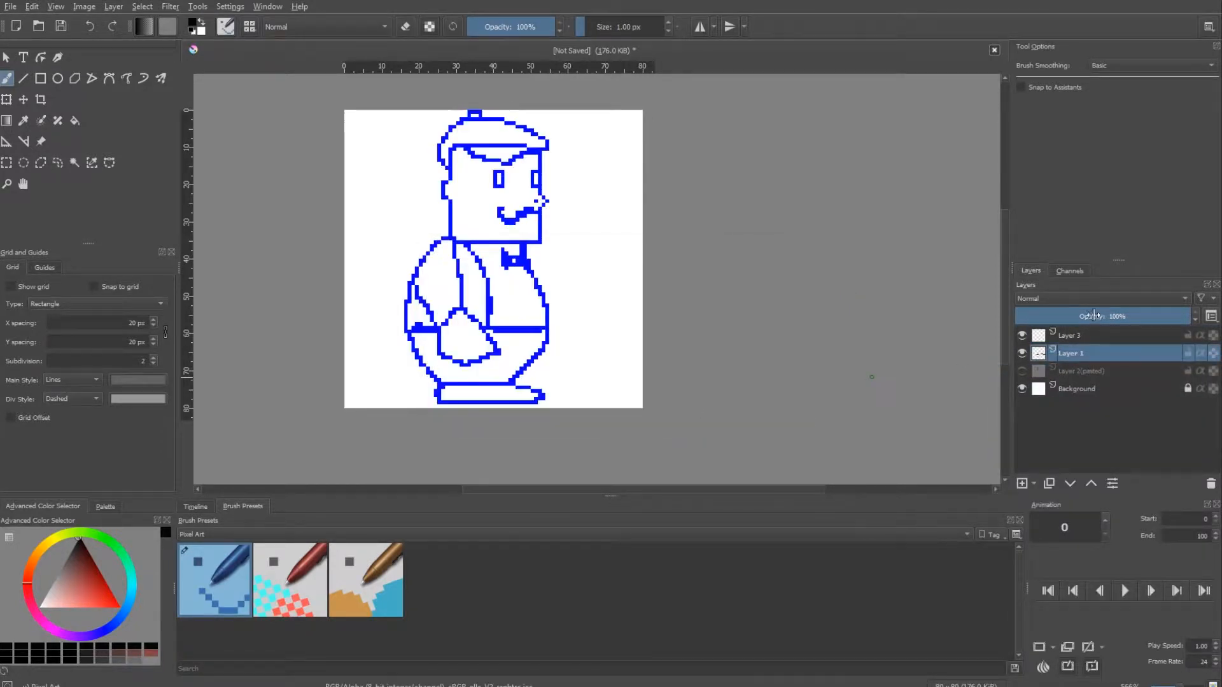
left_click(1095, 316)
On Layer 3, redraw the face in black with a rounded chin, front edge, pointed nose and two rectangular eyes.
left_click(1107, 336)
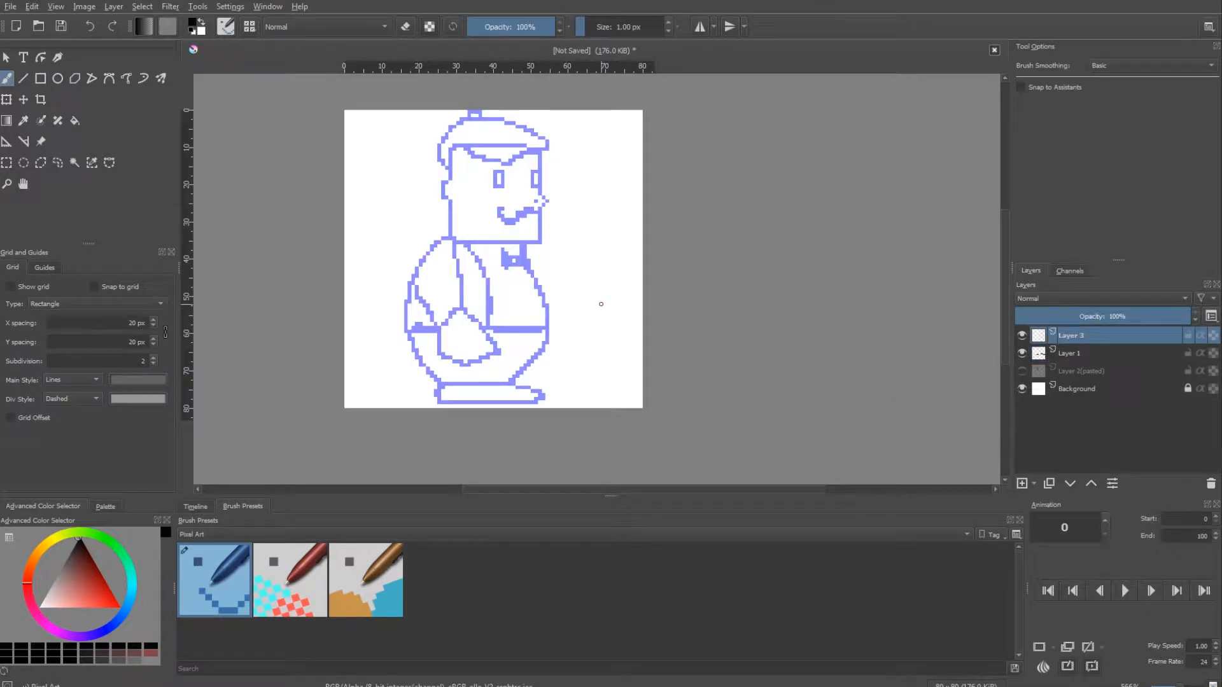
scroll(596, 305, "up", 2)
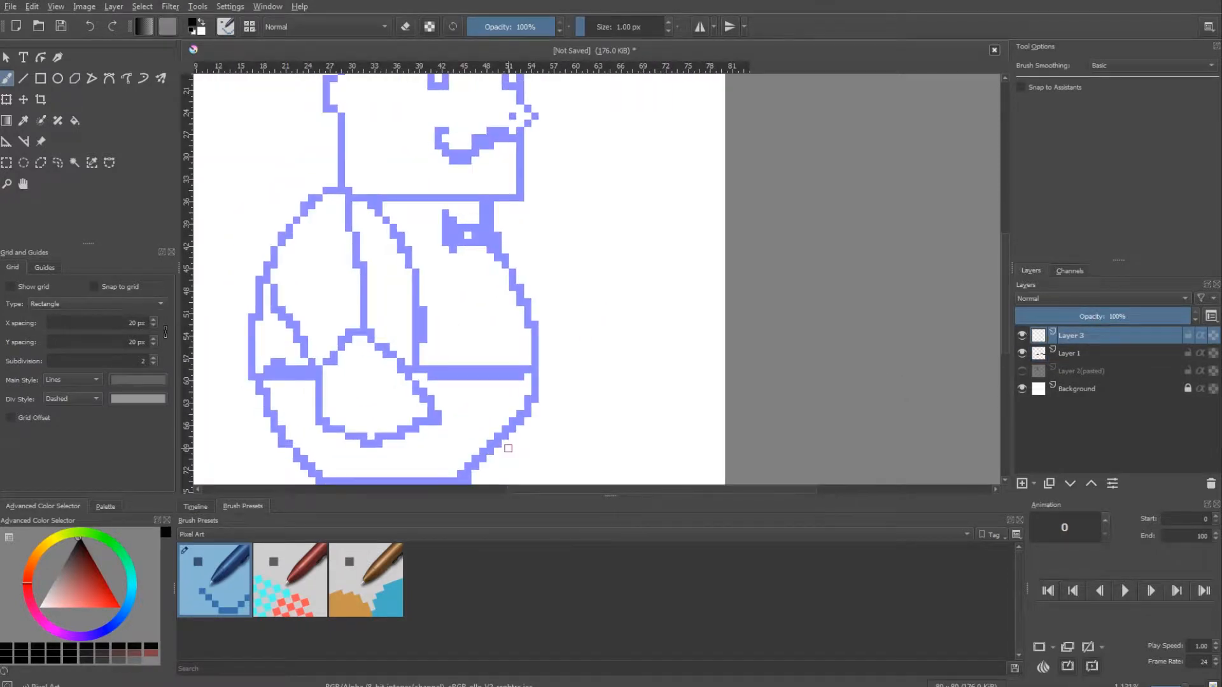
scroll(485, 177, "up", 2)
left_click_drag(485, 177, 607, 364)
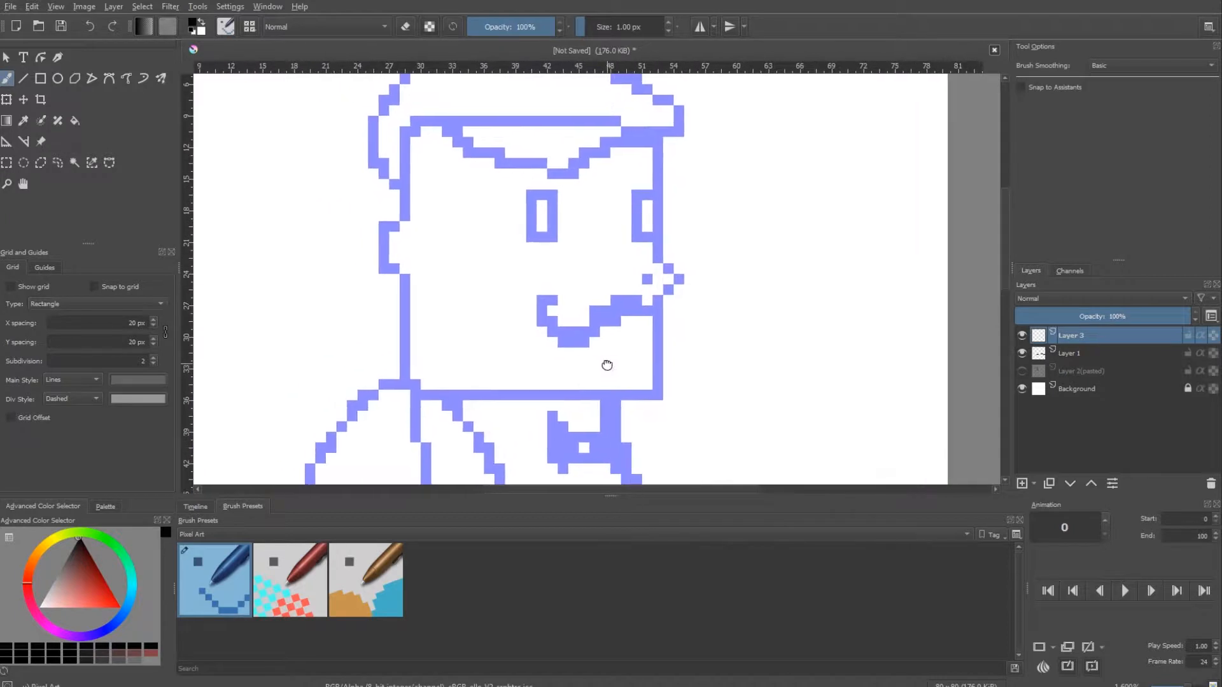
mouse_move(449, 387)
left_mouse_down()
mouse_move(625, 394)
mouse_move(649, 382)
mouse_move(642, 146)
left_mouse_up()
left_click_drag(627, 237, 637, 194)
left_click_drag(542, 195, 558, 236)
key("e")
mouse_move(559, 237)
left_mouse_down()
mouse_move(532, 195)
mouse_move(533, 235)
left_mouse_up()
key("e")
Draw the back of the head from the rounded jaw corner up around the protruding ear.
mouse_move(433, 386)
left_mouse_down()
mouse_move(411, 350)
mouse_move(421, 279)
mouse_move(383, 276)
left_mouse_up()
key("e")
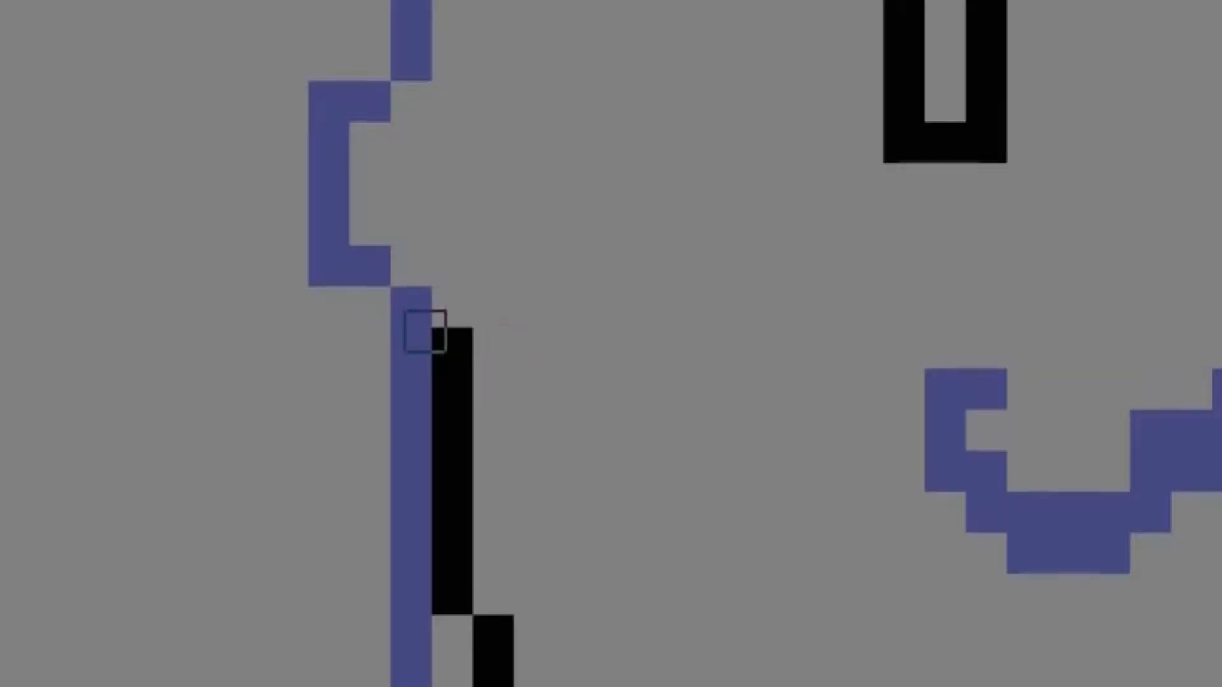
left_click(410, 316)
left_click_drag(409, 319, 408, 329)
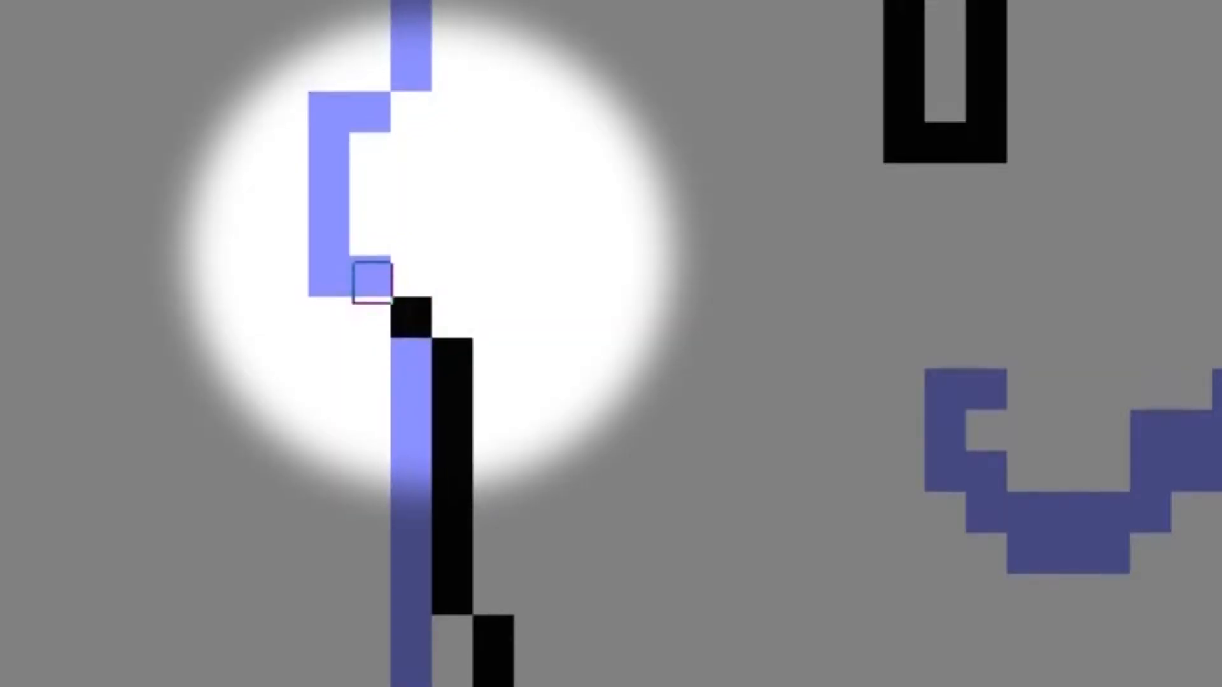
left_click(371, 280)
mouse_move(332, 239)
left_mouse_down()
mouse_move(331, 180)
mouse_move(409, 74)
mouse_move(423, 3)
left_mouse_up()
left_click(334, 159)
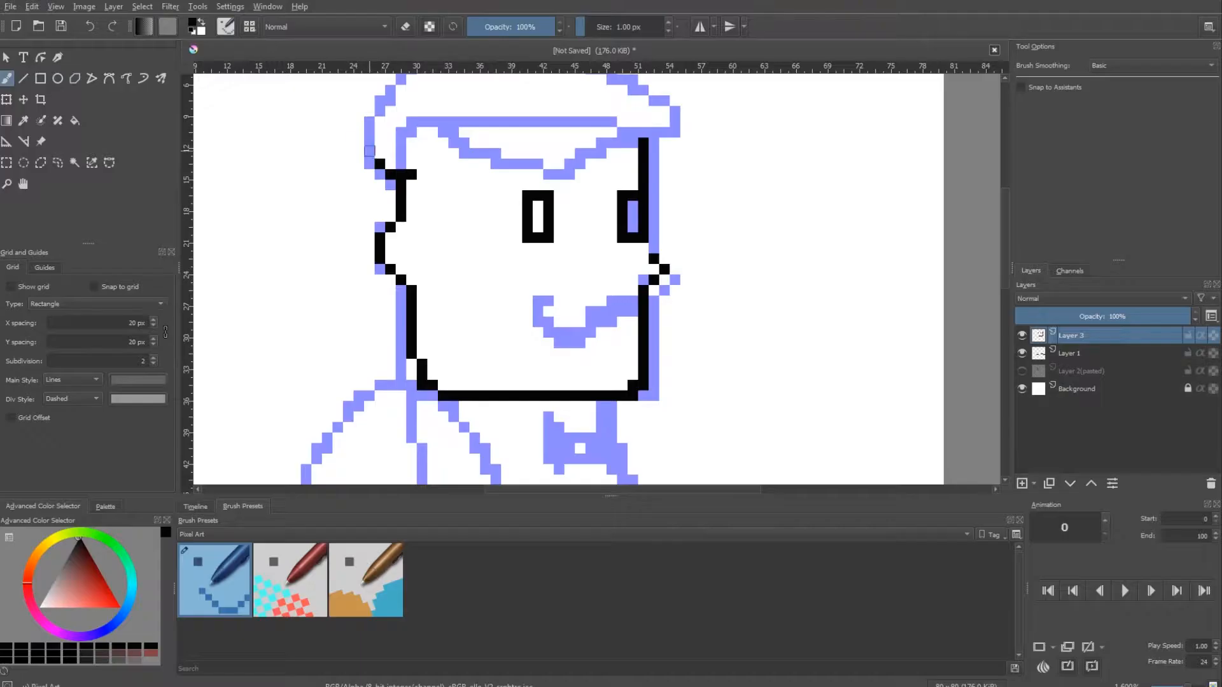
Trace the beret with its small top nub and brim, and the wavy line across the forehead beneath it.
left_click_drag(376, 157, 394, 95)
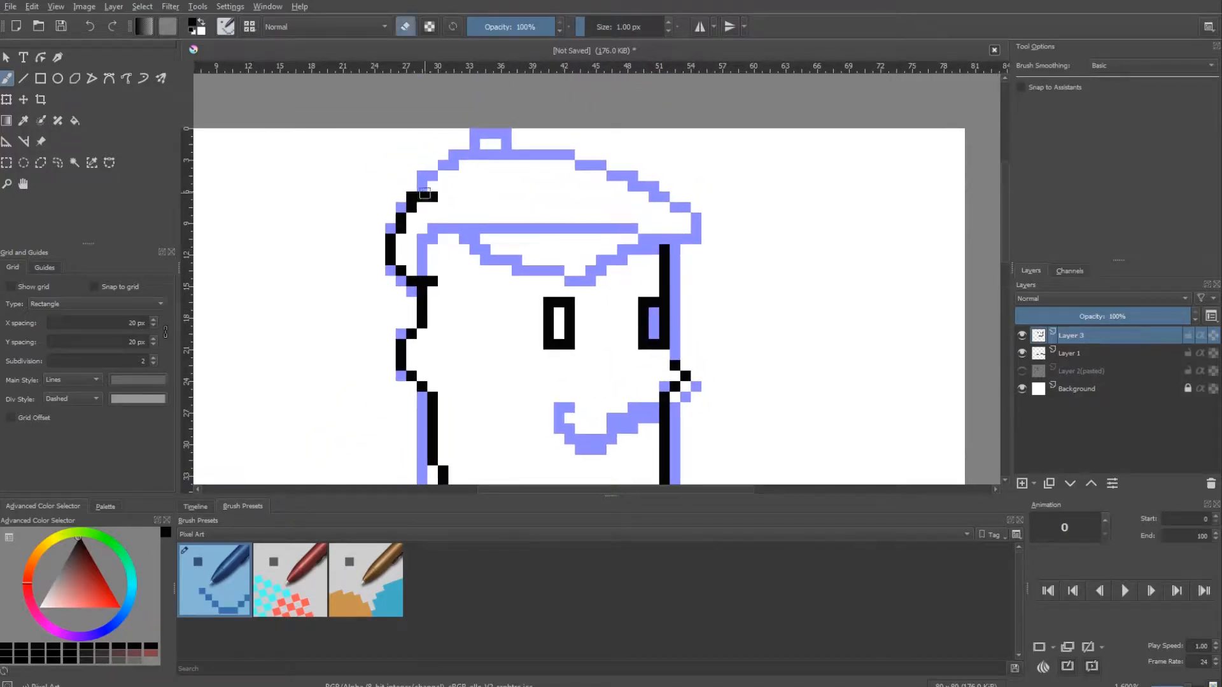
mouse_move(421, 184)
left_mouse_down()
mouse_move(492, 132)
mouse_move(674, 202)
mouse_move(666, 244)
mouse_move(474, 231)
left_mouse_up()
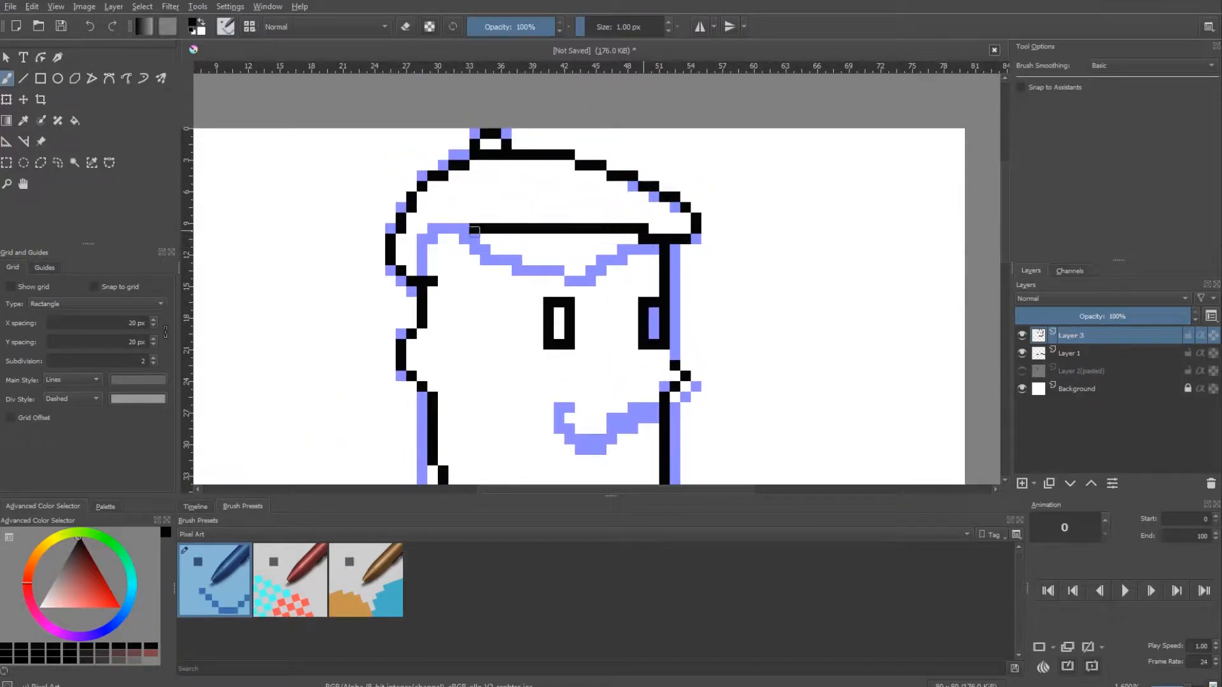
mouse_move(436, 280)
left_mouse_down()
mouse_move(449, 250)
mouse_move(585, 275)
mouse_move(662, 248)
left_mouse_up()
Draw a single-pixel nostril and trace the thick curled moustache below it.
left_click(646, 390)
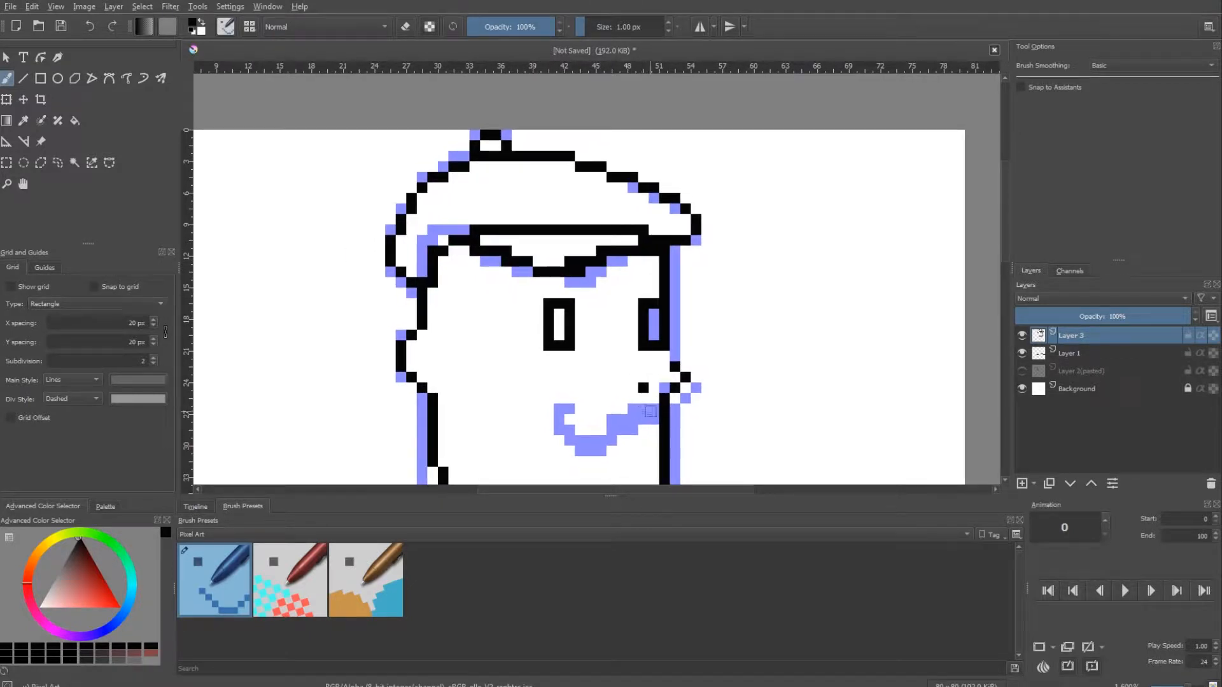
mouse_move(655, 410)
left_mouse_down()
mouse_move(615, 430)
mouse_move(562, 422)
mouse_move(572, 411)
left_mouse_up()
Redraw the back of the body slightly inside the blue guide and continue it along the flat trouser hem.
mouse_move(625, 381)
left_mouse_down()
mouse_move(615, 347)
mouse_move(579, 330)
mouse_move(608, 85)
left_mouse_up()
scroll(687, 253, "down", 1)
left_click_drag(687, 252, 660, 148)
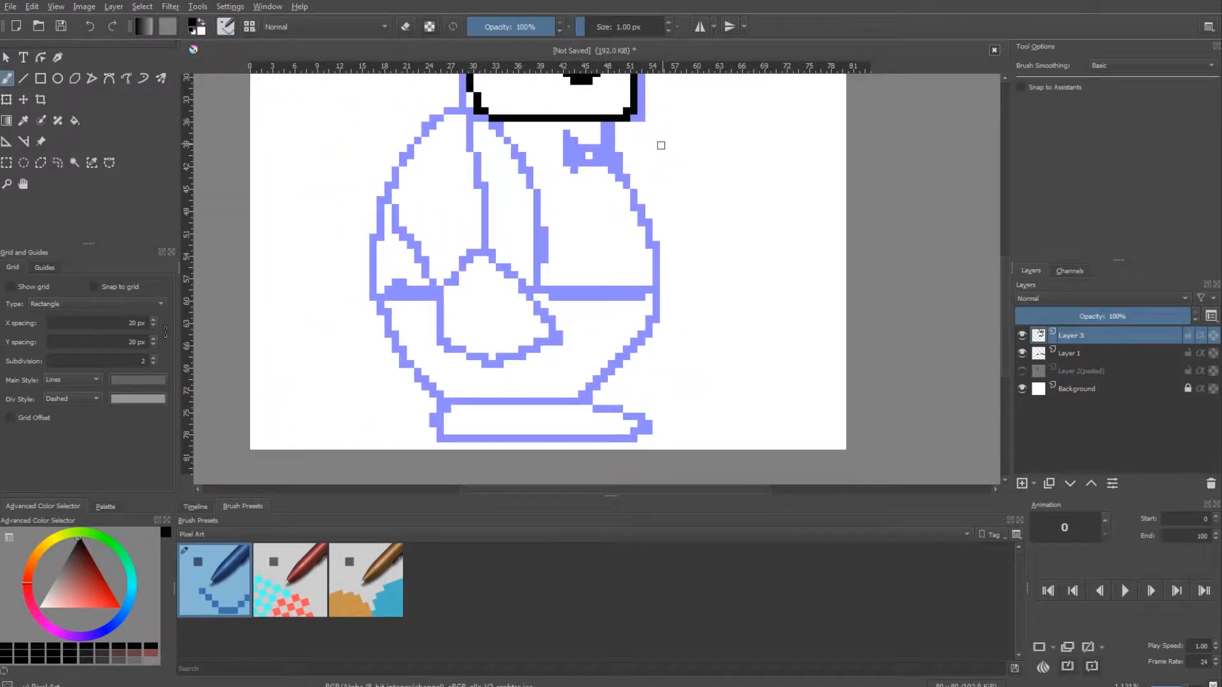
mouse_move(463, 111)
left_mouse_down()
mouse_move(398, 207)
mouse_move(387, 252)
mouse_move(416, 362)
left_mouse_up()
key("ctrl+z")
key("e")
key("e")
key("e")
mouse_move(416, 347)
left_mouse_down()
mouse_move(411, 330)
mouse_move(449, 393)
mouse_move(588, 405)
left_mouse_up()
Redraw the shoe under the trouser hem with a flat sole on the canvas's lower edge and a sloping toe.
key("e")
left_click_drag(457, 410, 647, 441)
key("e")
left_click_drag(576, 434, 521, 434)
key("e")
left_click_drag(603, 412, 653, 431)
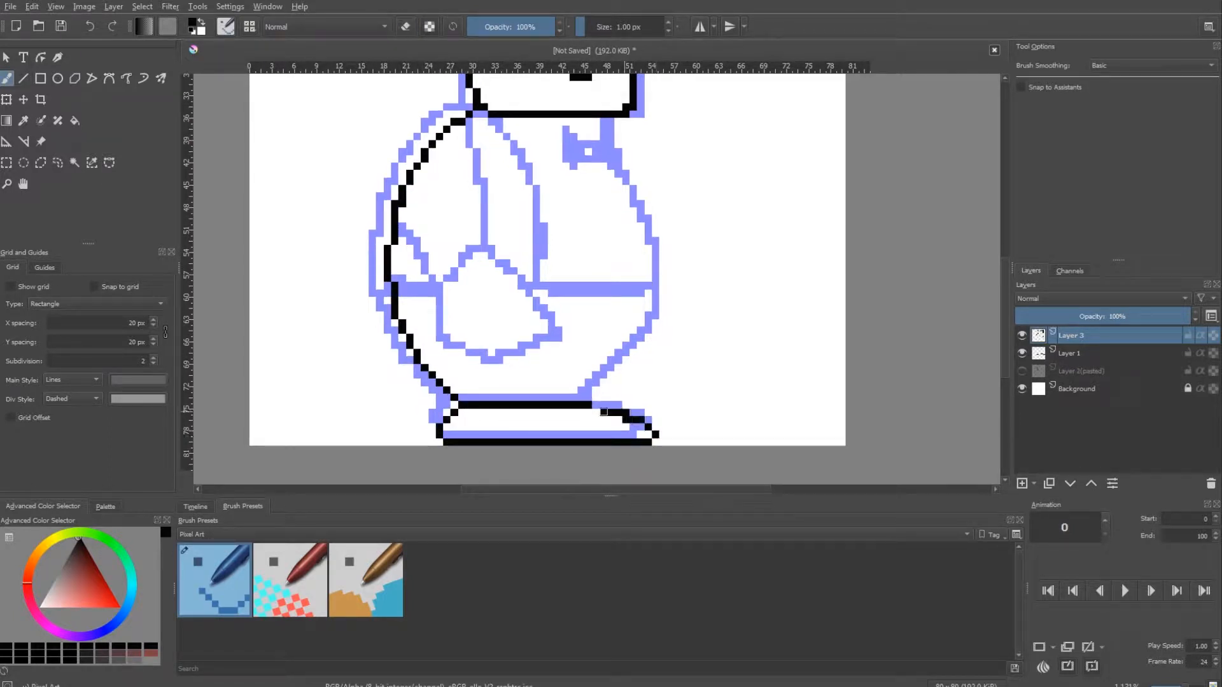
Redraw the belly and chest front bulging outside the blue guide, and draw the neck line and bow tie.
mouse_move(599, 397)
left_mouse_down()
mouse_move(643, 353)
mouse_move(666, 254)
mouse_move(652, 219)
left_mouse_up()
key("e")
left_click(624, 383)
key("e")
key("e")
scroll(672, 322, "up", 2)
scroll(673, 324, "down", 2)
key("e")
mouse_move(644, 203)
left_mouse_down()
mouse_move(623, 135)
mouse_move(624, 159)
left_mouse_up()
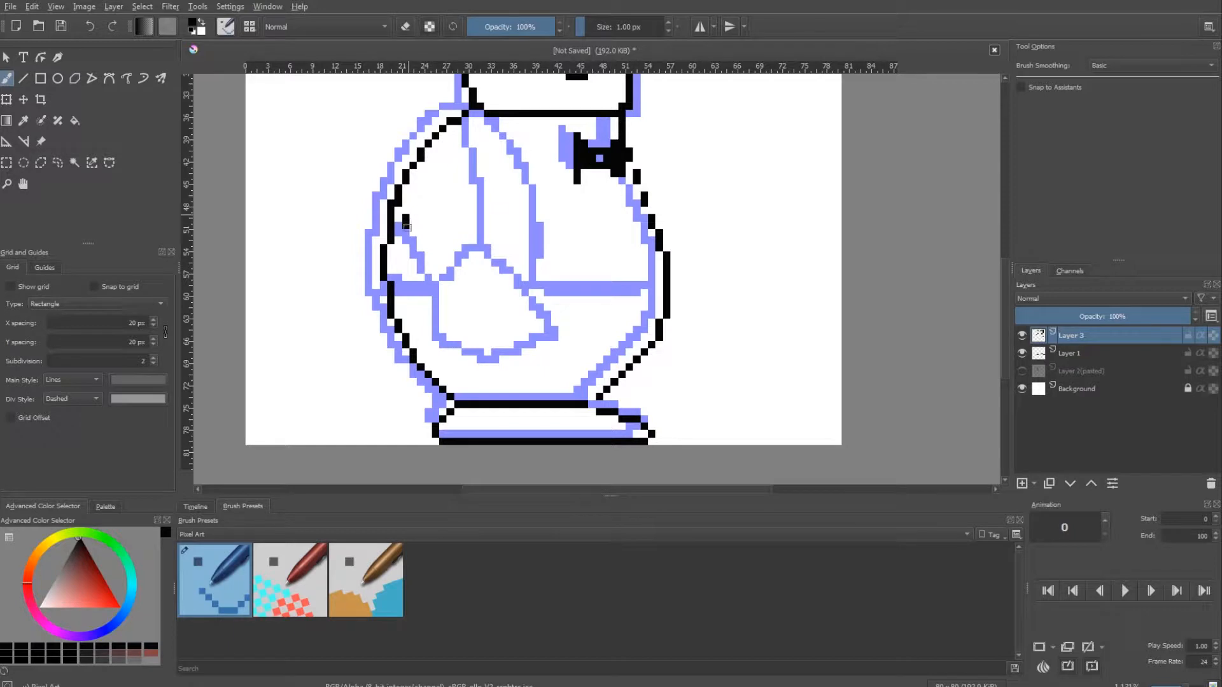
Redraw the near arm with a rounded hand over the belly and draw thin waistlines on both sides of it.
mouse_move(406, 226)
left_mouse_down()
mouse_move(462, 353)
mouse_move(535, 347)
mouse_move(542, 308)
left_mouse_up()
mouse_move(500, 263)
left_mouse_down()
mouse_move(450, 288)
mouse_move(506, 199)
mouse_move(469, 124)
left_mouse_up()
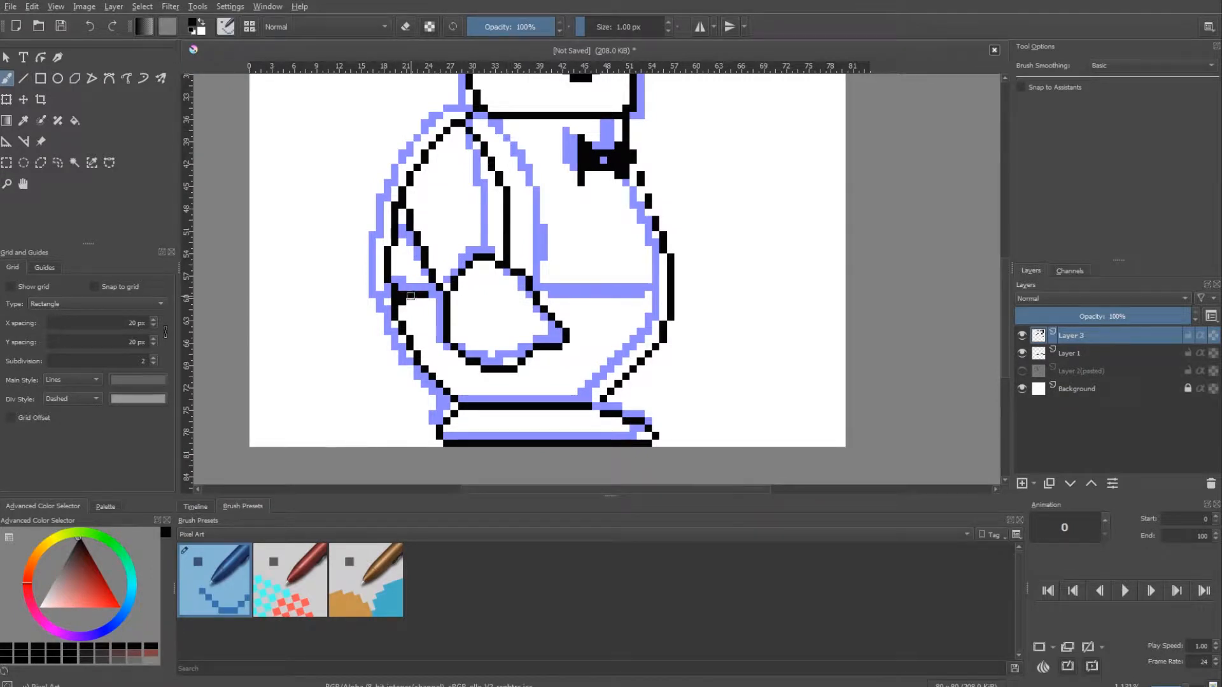
key("ctrl+z")
left_click_drag(537, 295, 667, 295)
left_click_drag(398, 295, 444, 294)
Draw the thick curved jacket edge from the waistline up to the collar.
left_click_drag(549, 214, 538, 200)
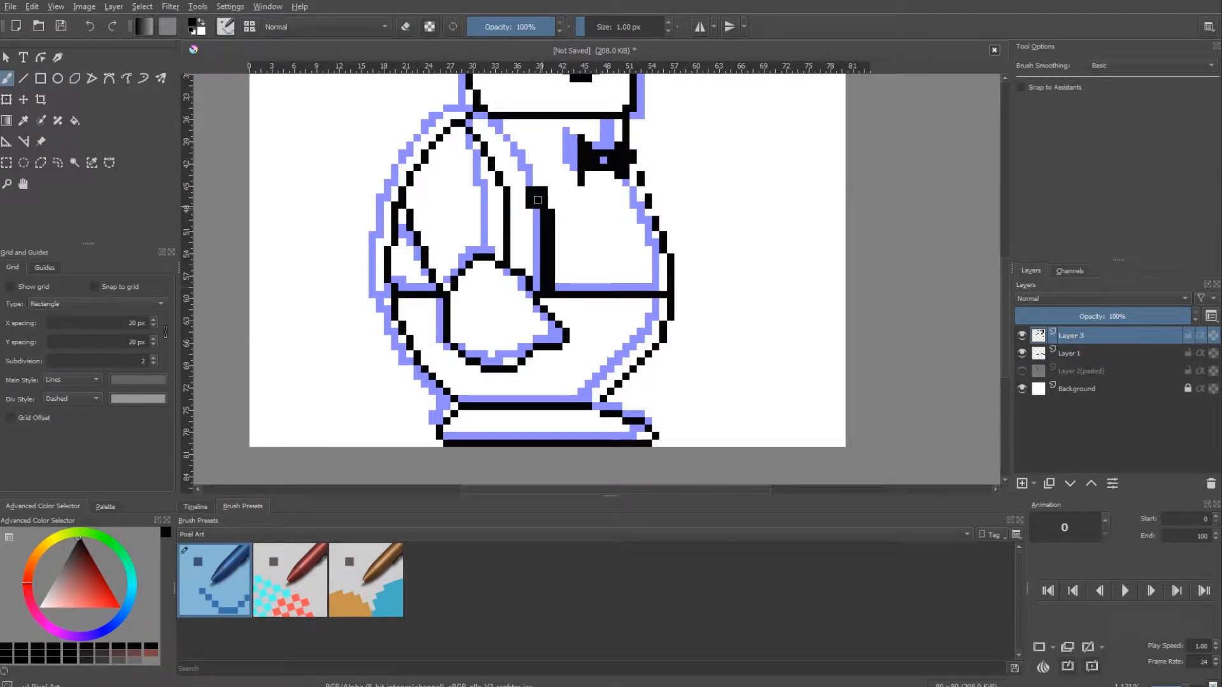
key("e")
mouse_move(510, 133)
left_mouse_down()
mouse_move(500, 122)
mouse_move(522, 140)
left_mouse_up()
key("e")
left_click_drag(517, 139, 509, 123)
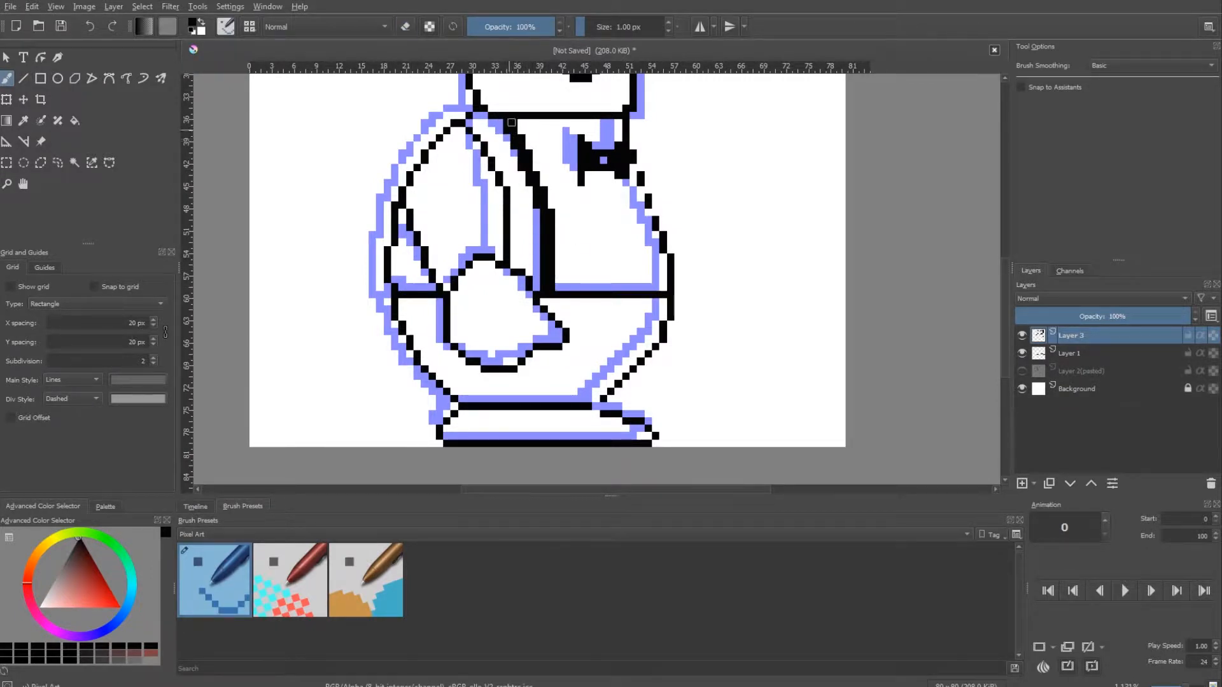
left_click_drag(674, 278, 670, 288)
Hide the blue Layer 1 guide and check the clean black outline of the whole character.
scroll(670, 288, "down", 3)
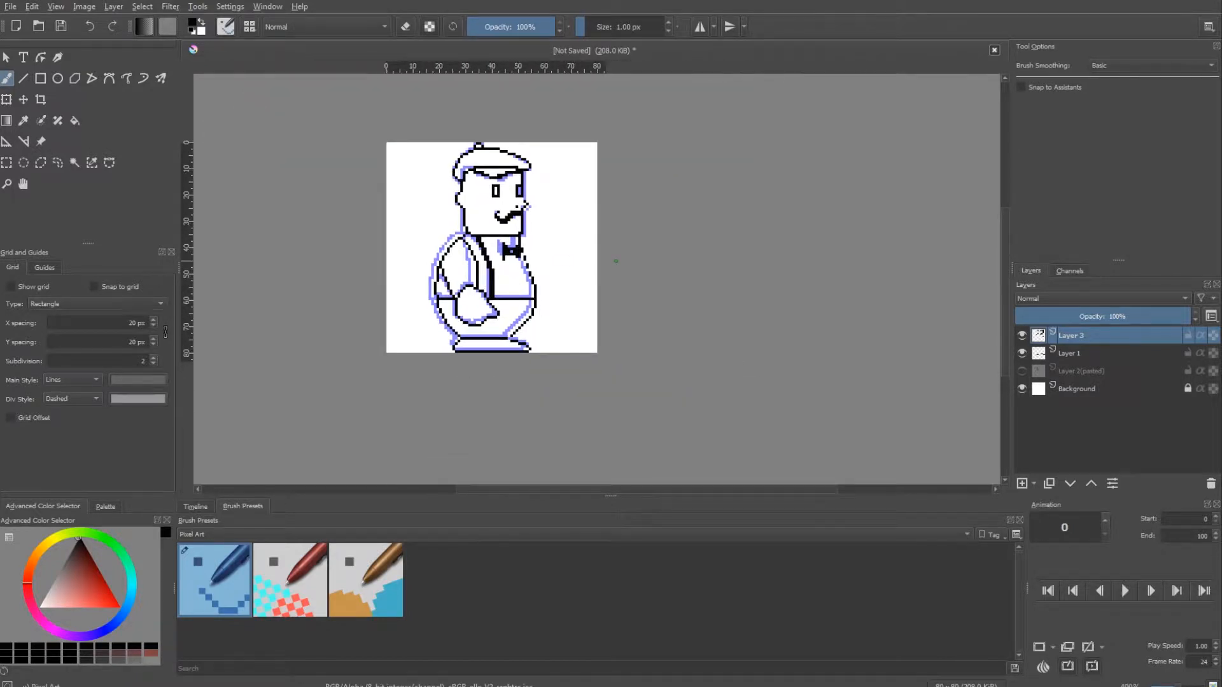
scroll(546, 272, "up", 3)
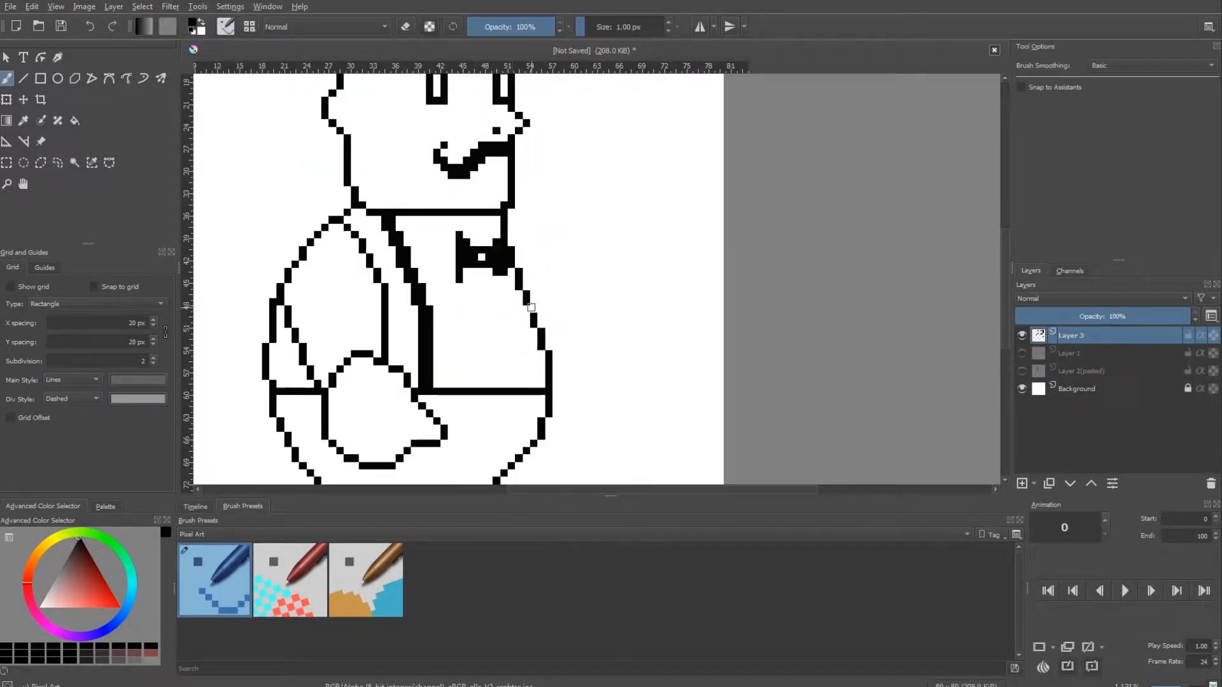
scroll(520, 290, "down", 1)
scroll(491, 439, "up", 2)
scroll(518, 399, "down", 3)
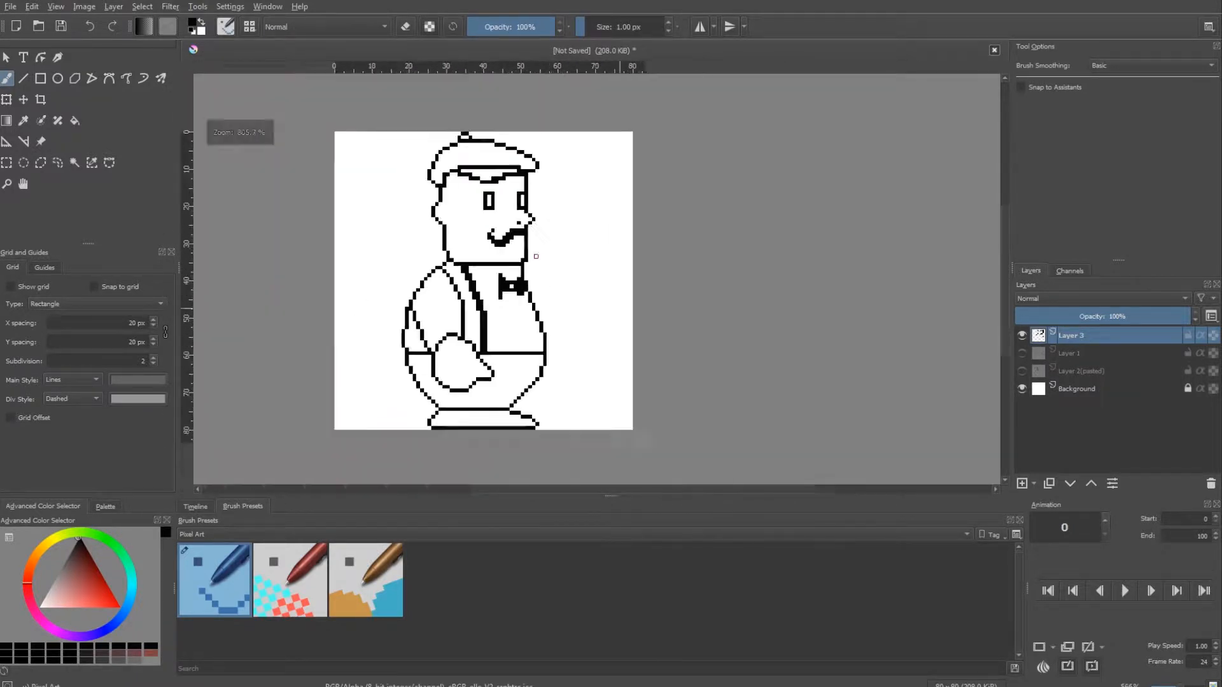
scroll(536, 256, "up", 2)
scroll(571, 217, "down", 2)
left_click_drag(579, 216, 576, 220)
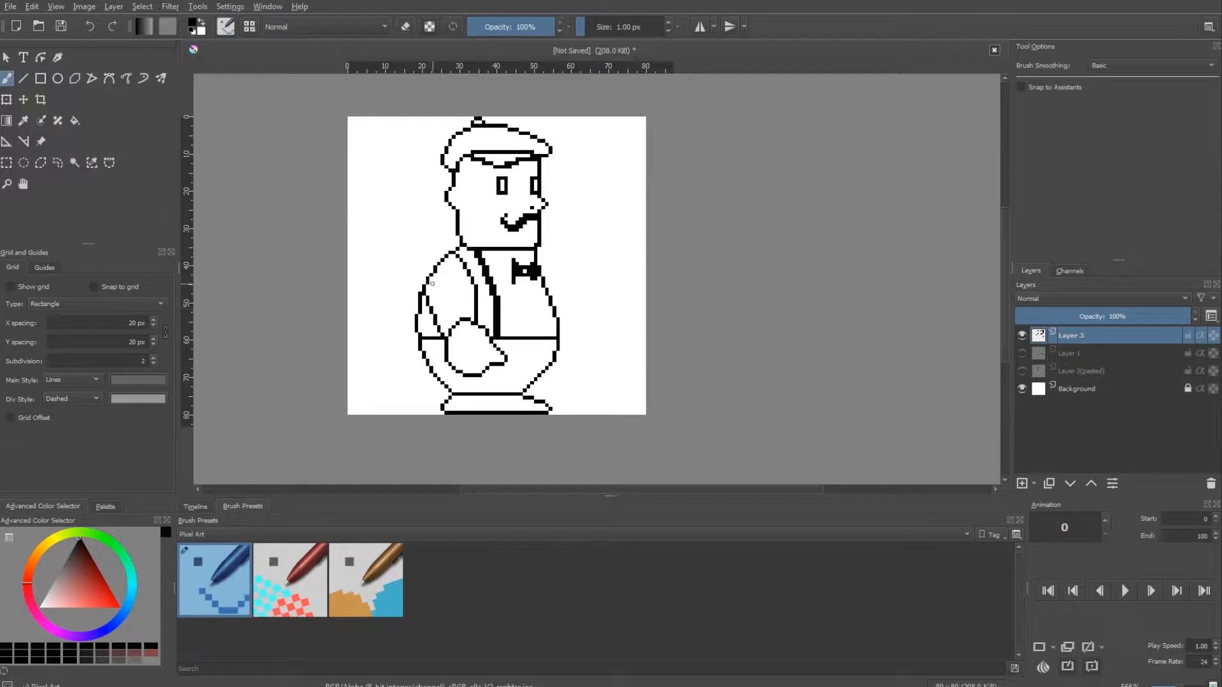
Start saving the document and create a folder named Stompman on the Desktop as its location.
left_click(45, 90)
right_click(253, 189)
mouse_move(299, 354)
left_click(460, 354)
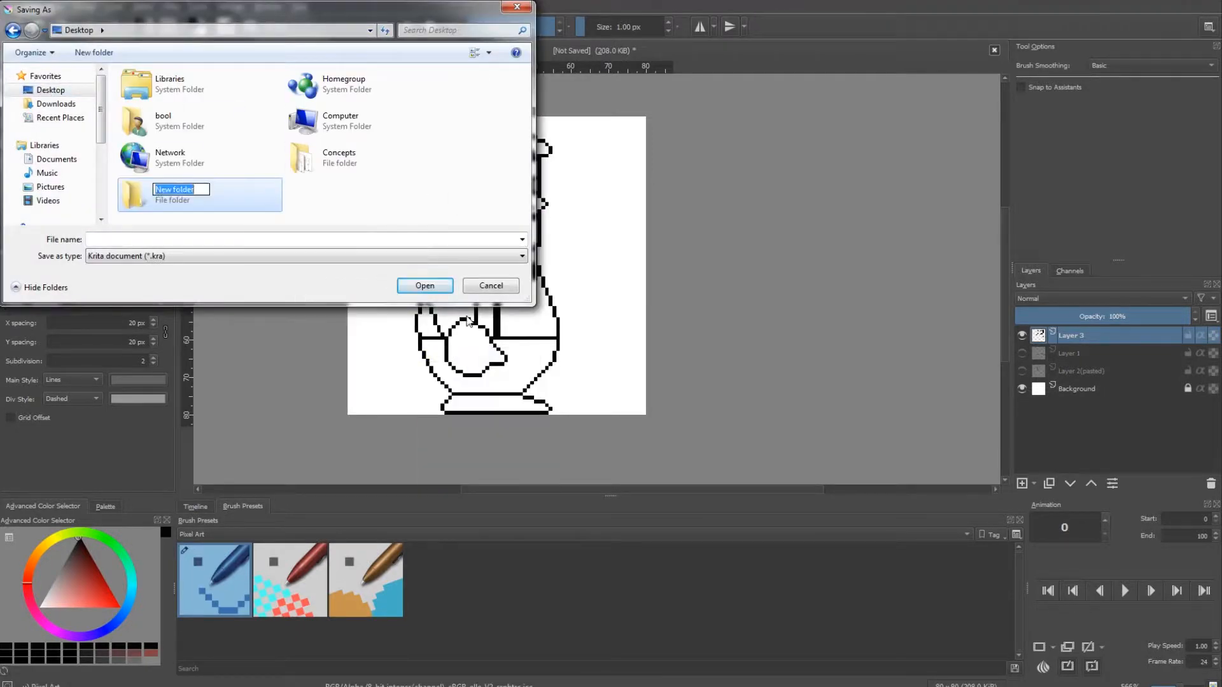
key("Return")
key("Return")
Save the drawing in the Stompman folder as a Krita document named Stompman_Big_Idle.
right_click(231, 166)
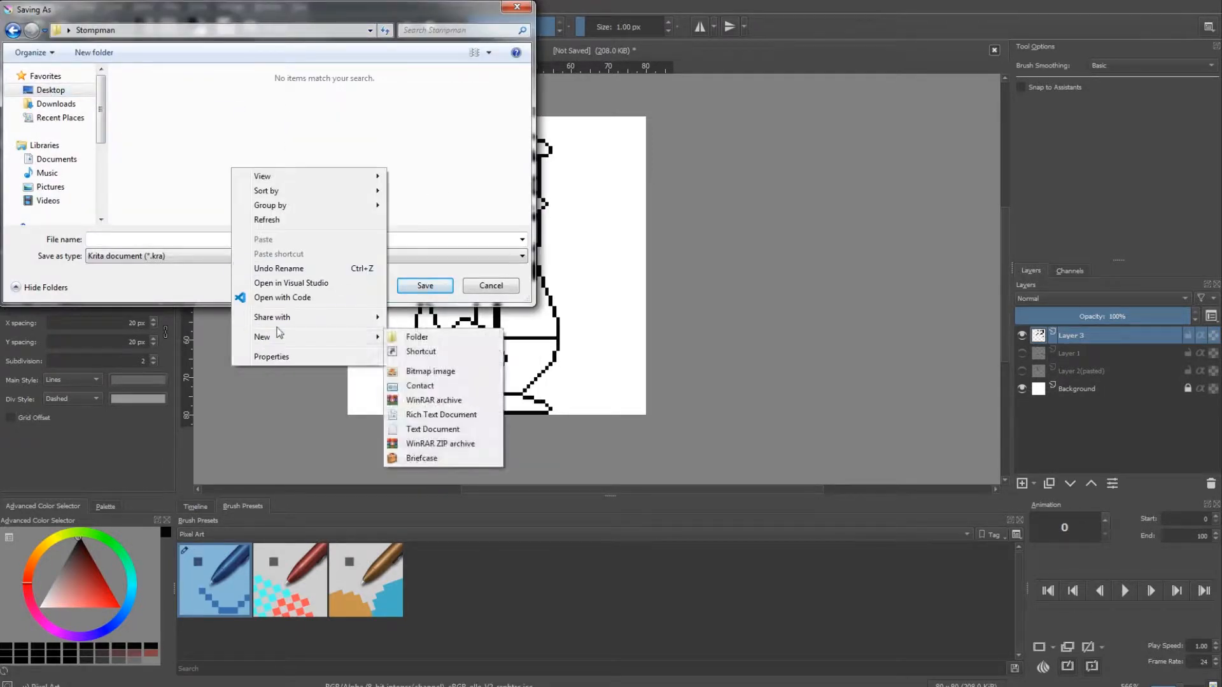
left_click(201, 264)
left_click(174, 239)
type("Stompman_Big")
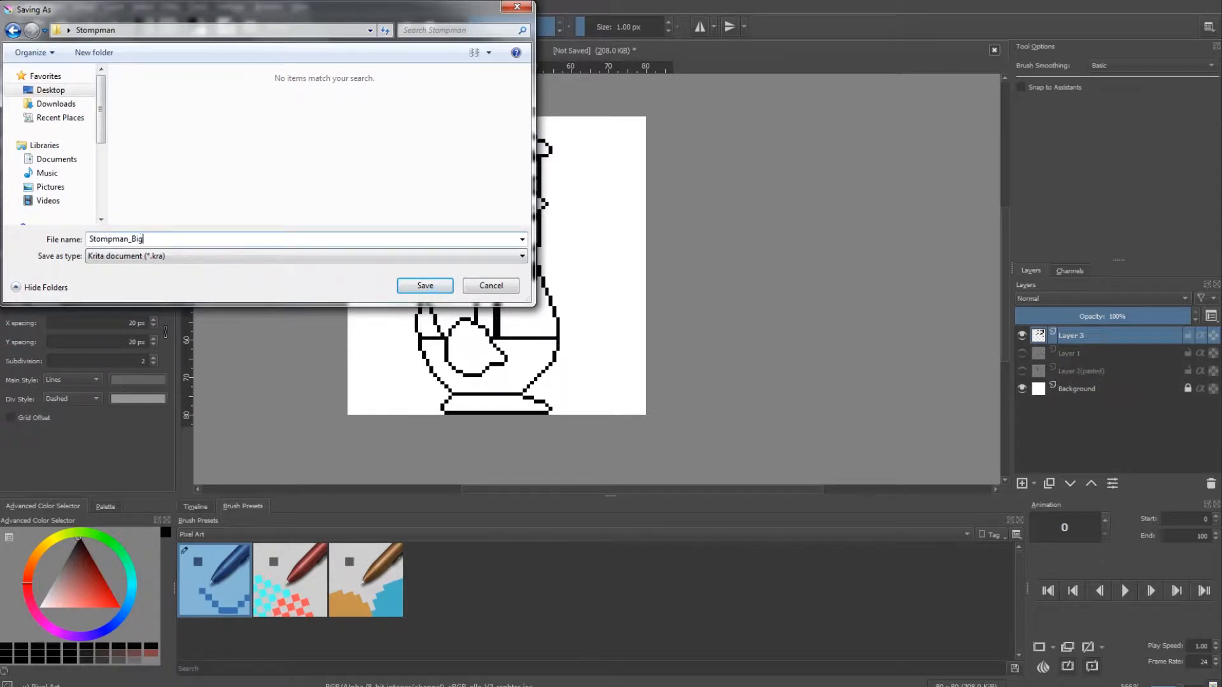
type("_Idle")
key("Return")
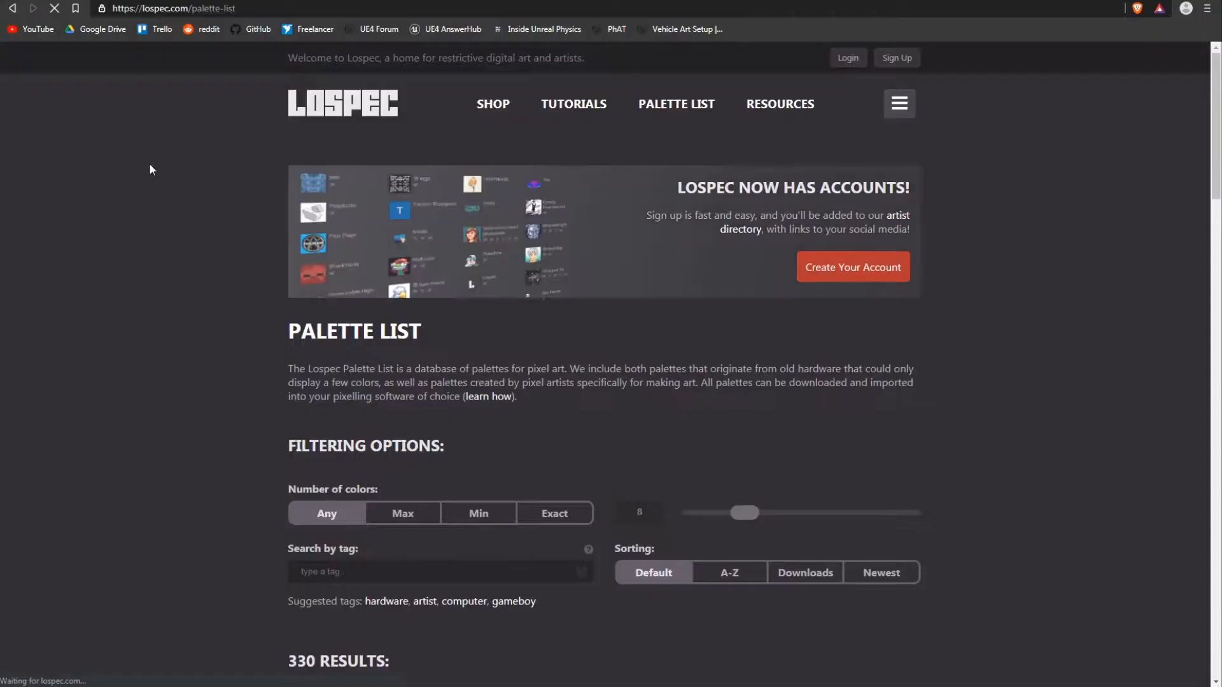
Switch to Lospec's palette list in the browser, filter for exactly 32 colors and open the ENDESGA 32 palette.
scroll(214, 210, "down", 3)
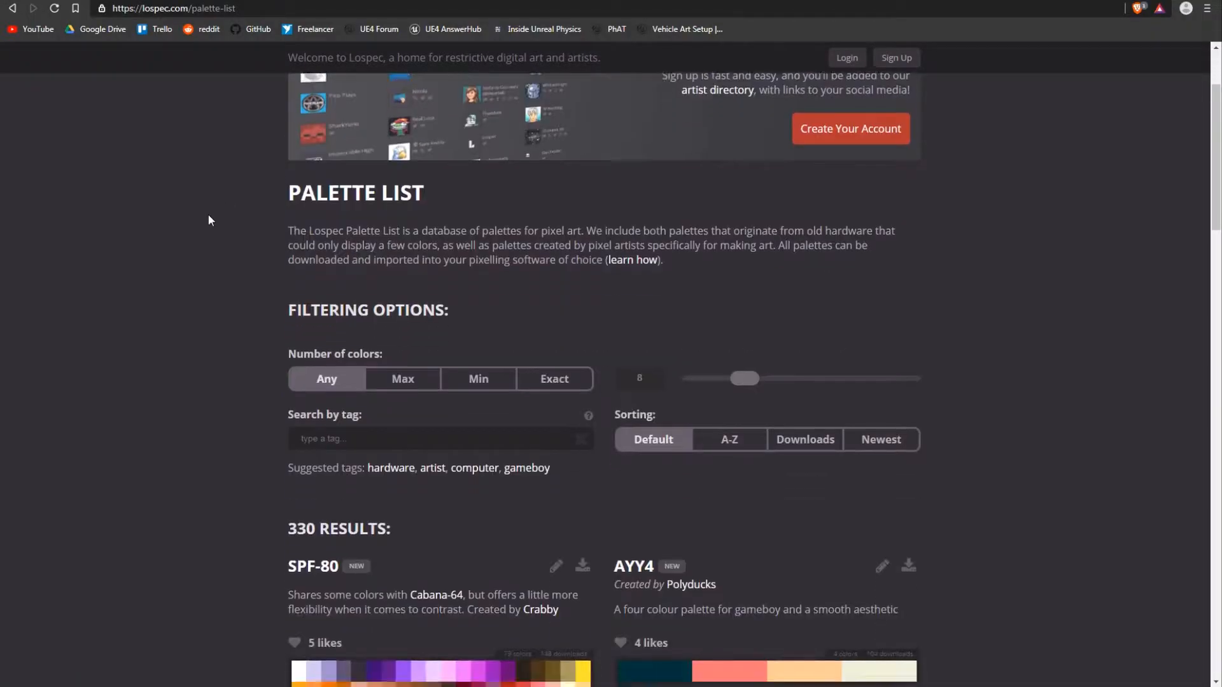
scroll(285, 273, "down", 1)
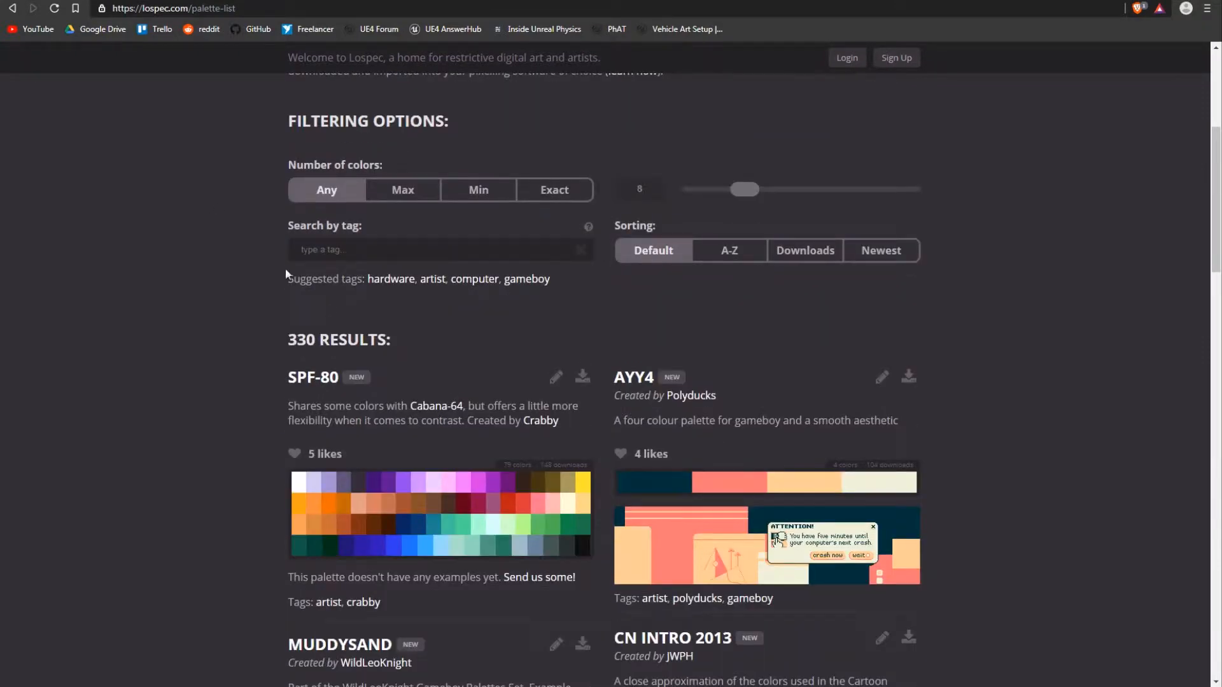
left_click_drag(752, 194, 808, 386)
scroll(1068, 448, "down", 6)
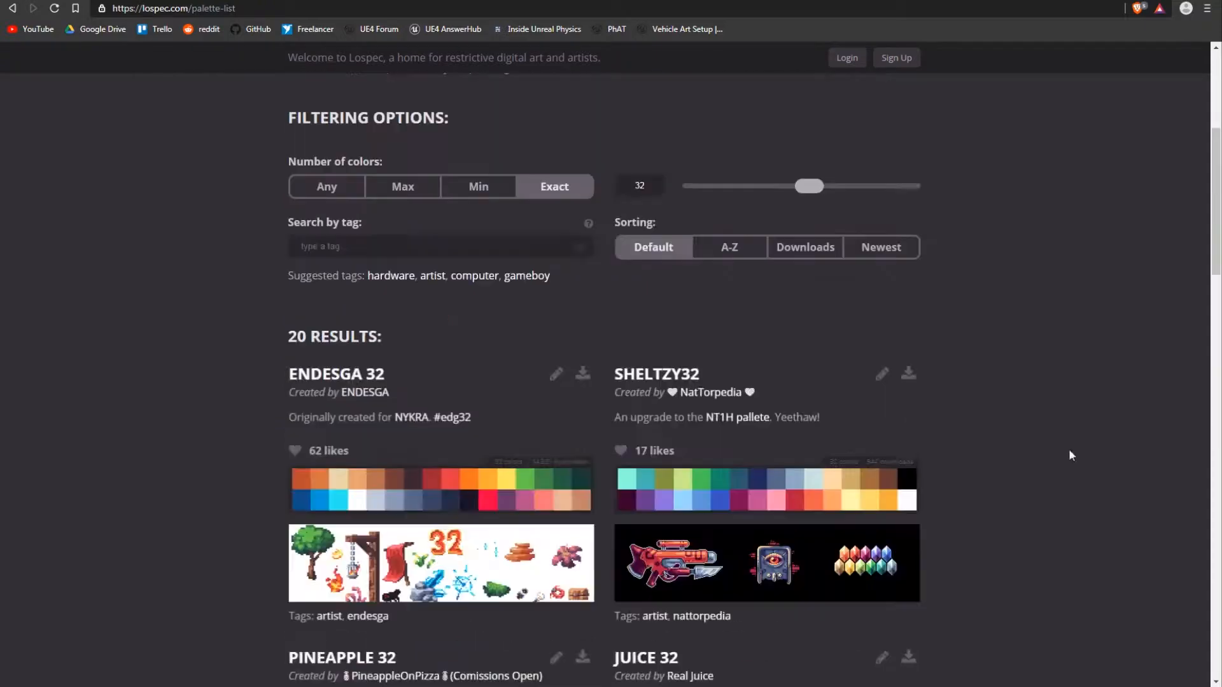
left_click(320, 183)
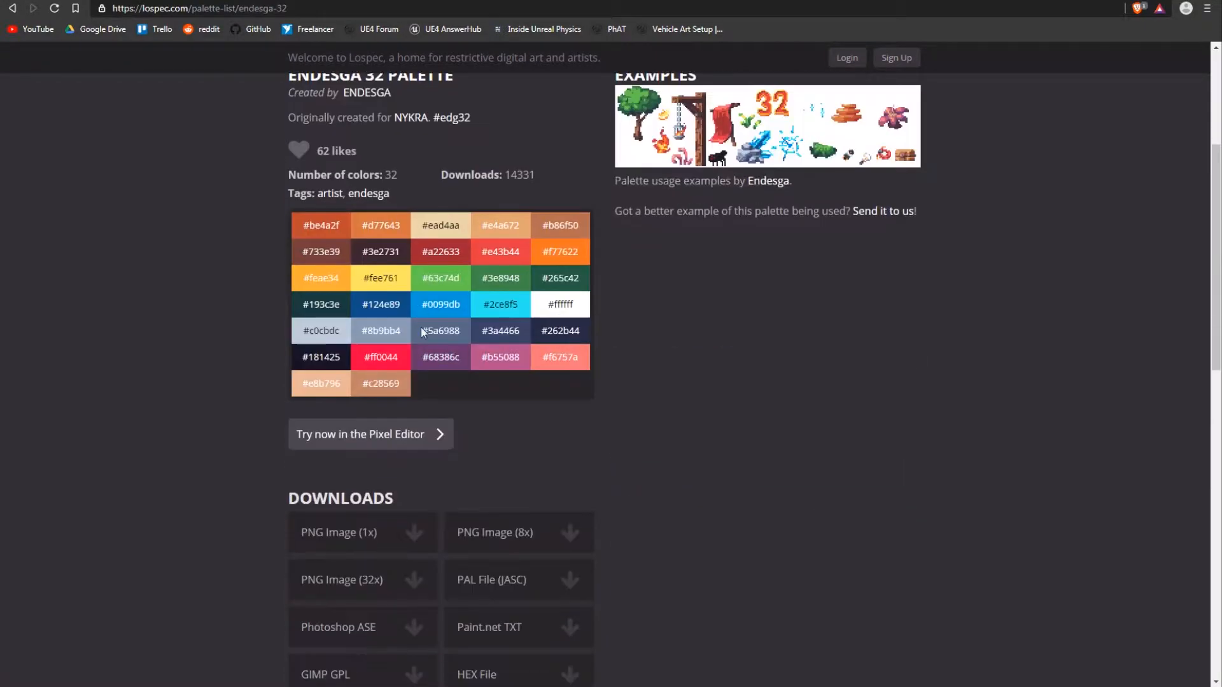
Download the ENDESGA 32 palette as a 32x PNG image and save it on the Desktop.
scroll(446, 463, "down", 2)
left_click(382, 463)
right_click(562, 375)
left_click(589, 396)
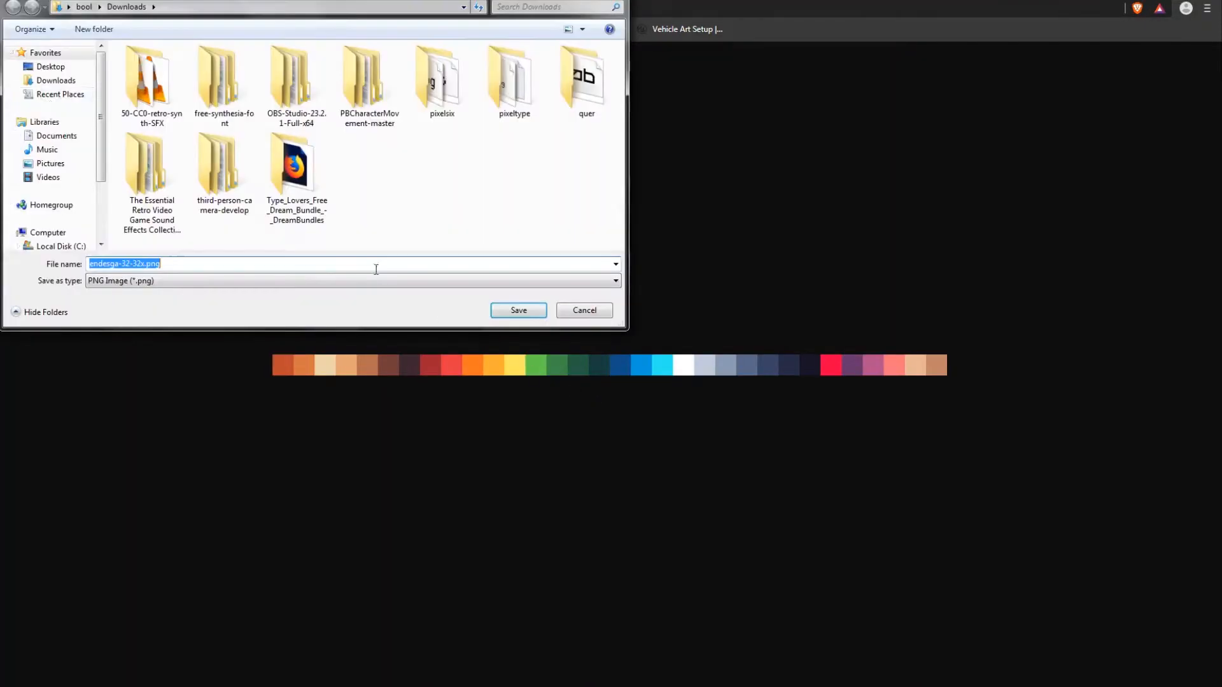
left_click(38, 70)
key("Return")
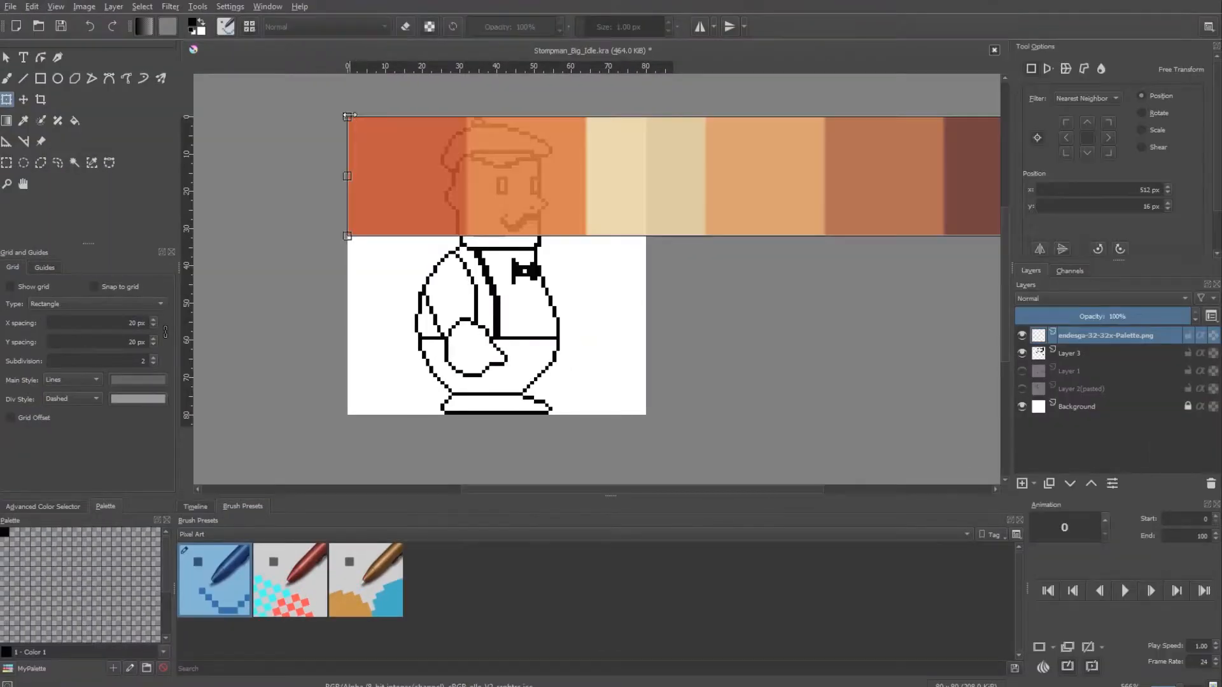
Bring the palette image into the Krita drawing as a layer and scale its color strip to the canvas width across the character's head.
left_click_drag(280, 210, 763, 215)
scroll(764, 215, "down", 5)
left_click_drag(935, 205, 697, 185)
scroll(856, 200, "up", 2)
scroll(749, 193, "up", 3)
key("Return")
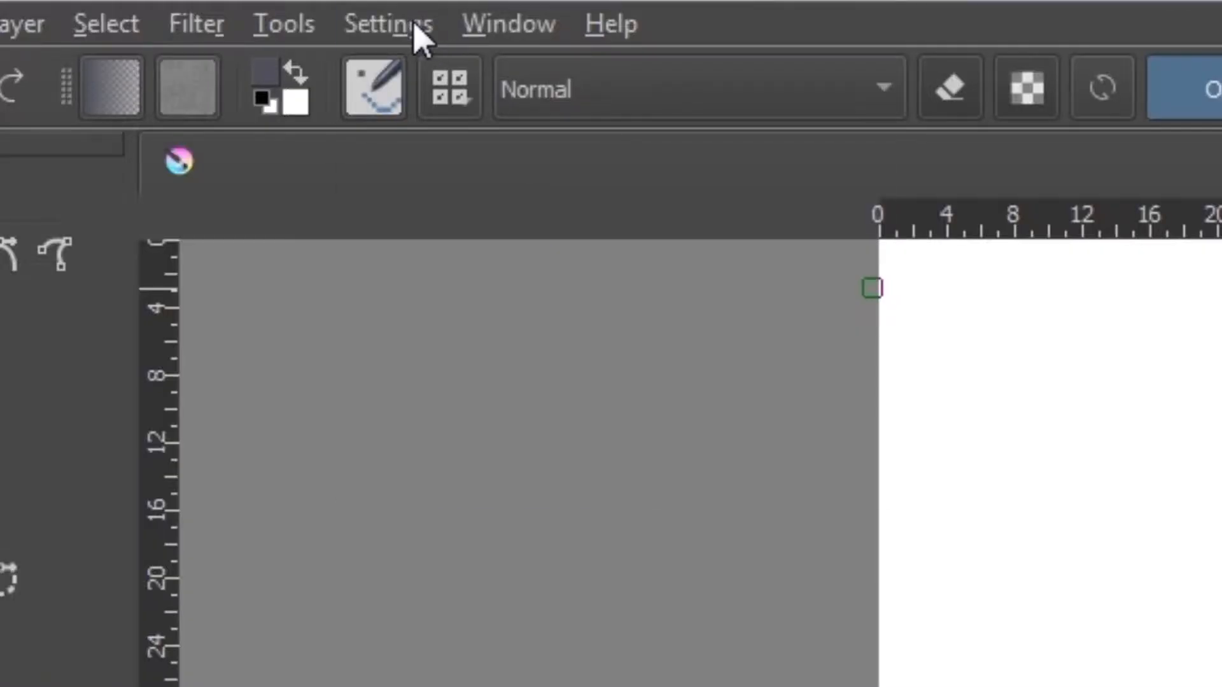
Enable the Palette docker and bring it to the front beside the Advanced Color Selector.
left_click(238, 8)
mouse_move(507, 333)
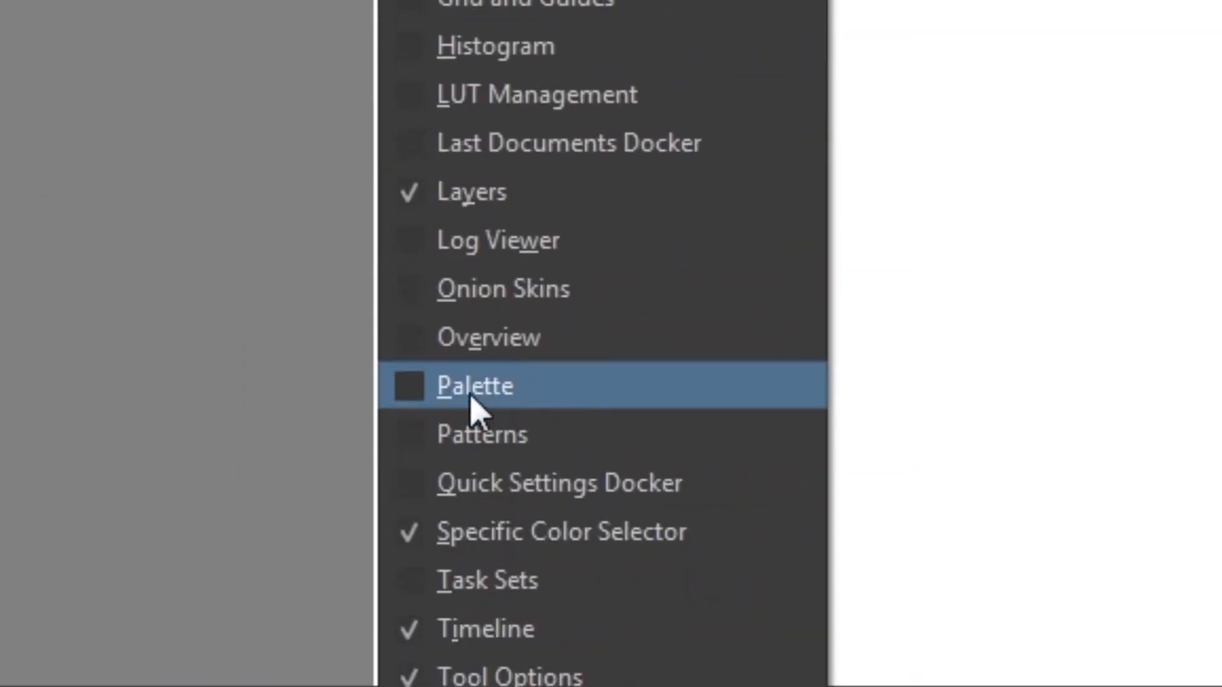
left_click(407, 393)
left_click(359, 68)
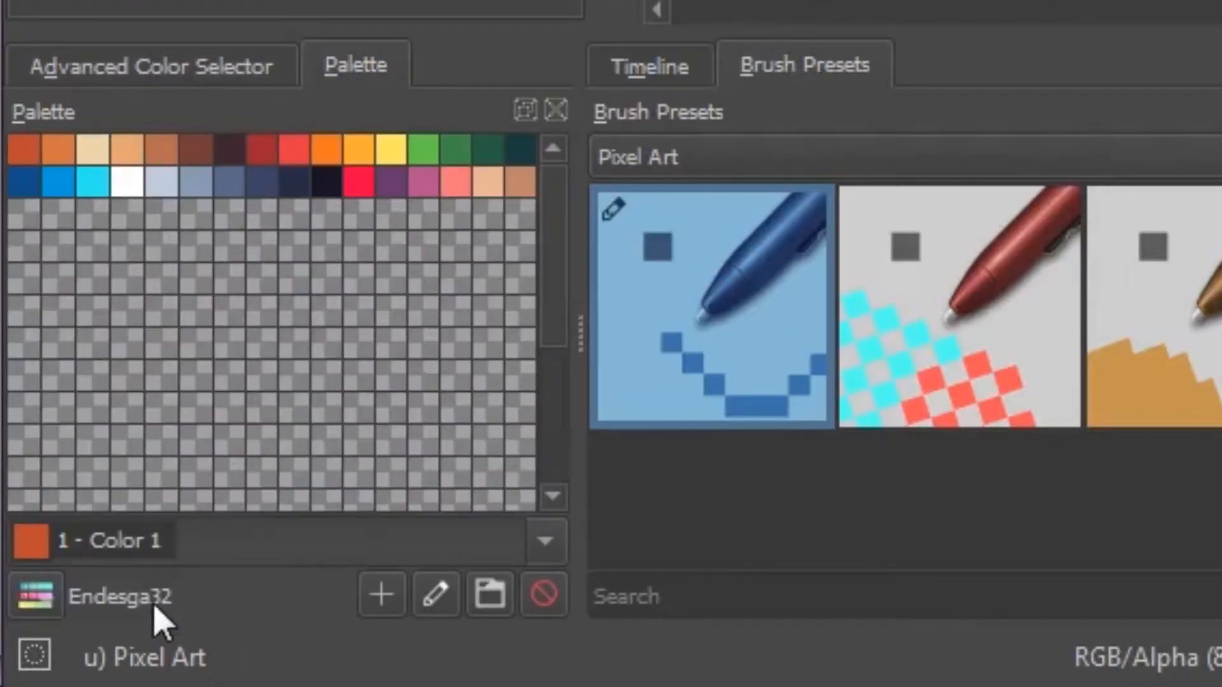
Create a new color palette named MyPalette.
left_click(154, 601)
left_click(390, 634)
type("MyOak")
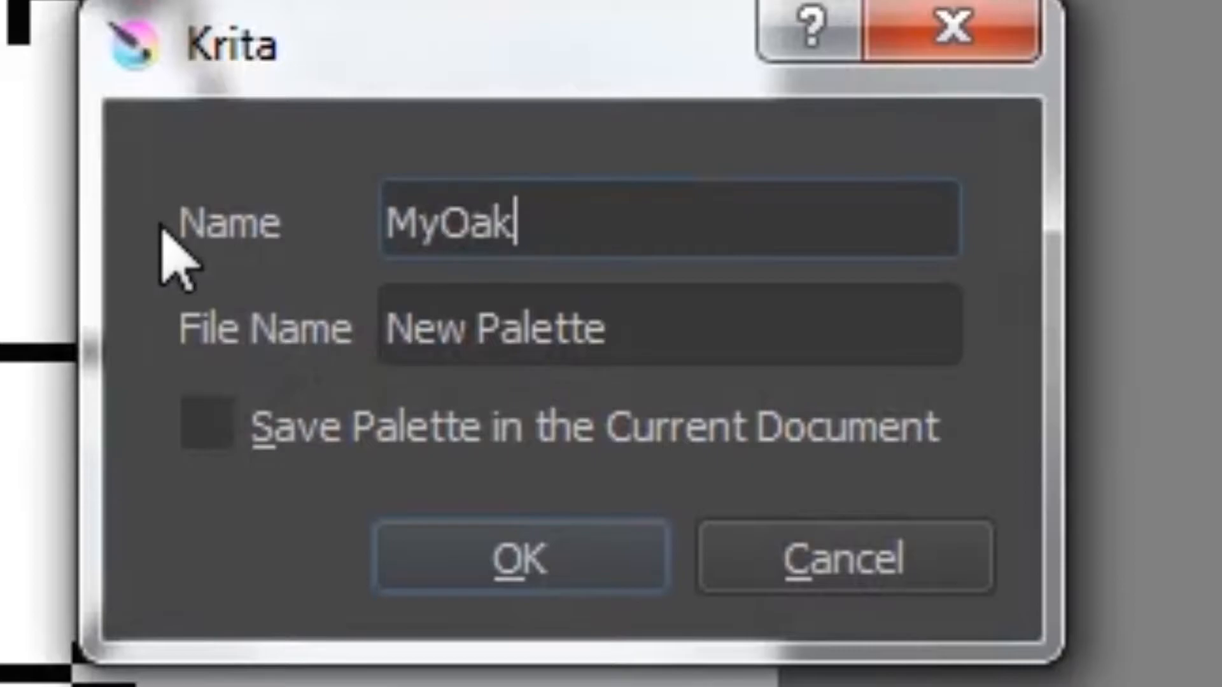
key("Return")
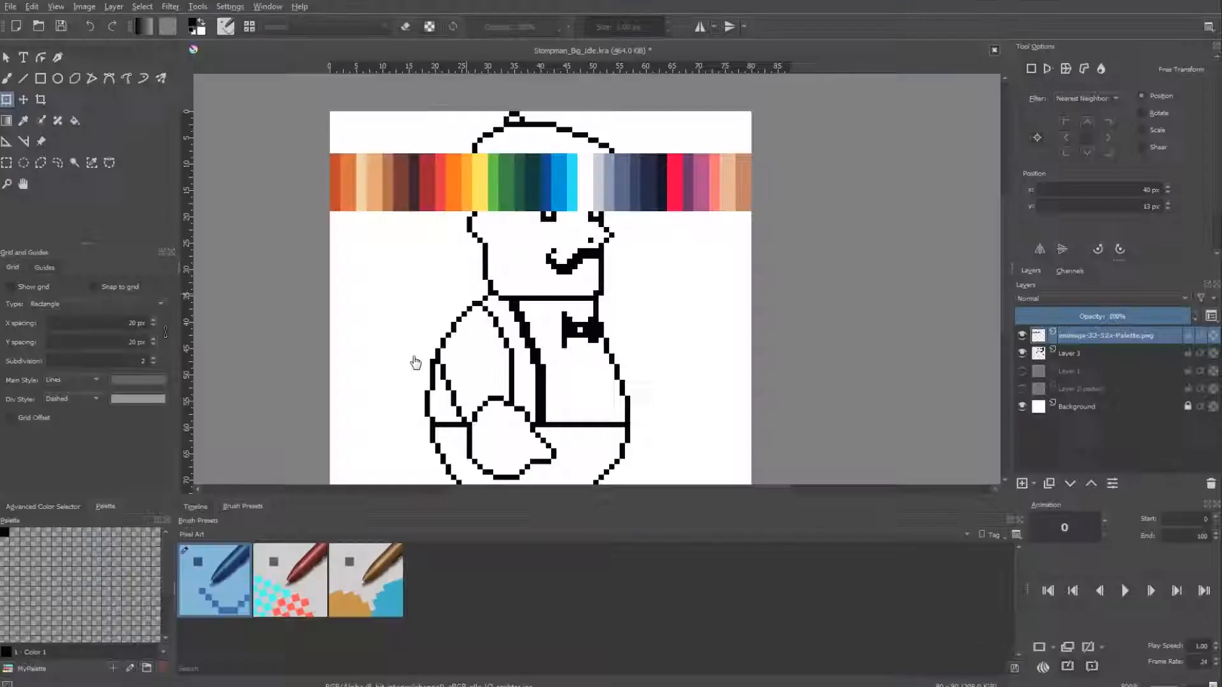
Add the strip's first color, the dark orange, to the first palette slot by sampling it from the canvas.
double_click(10, 551)
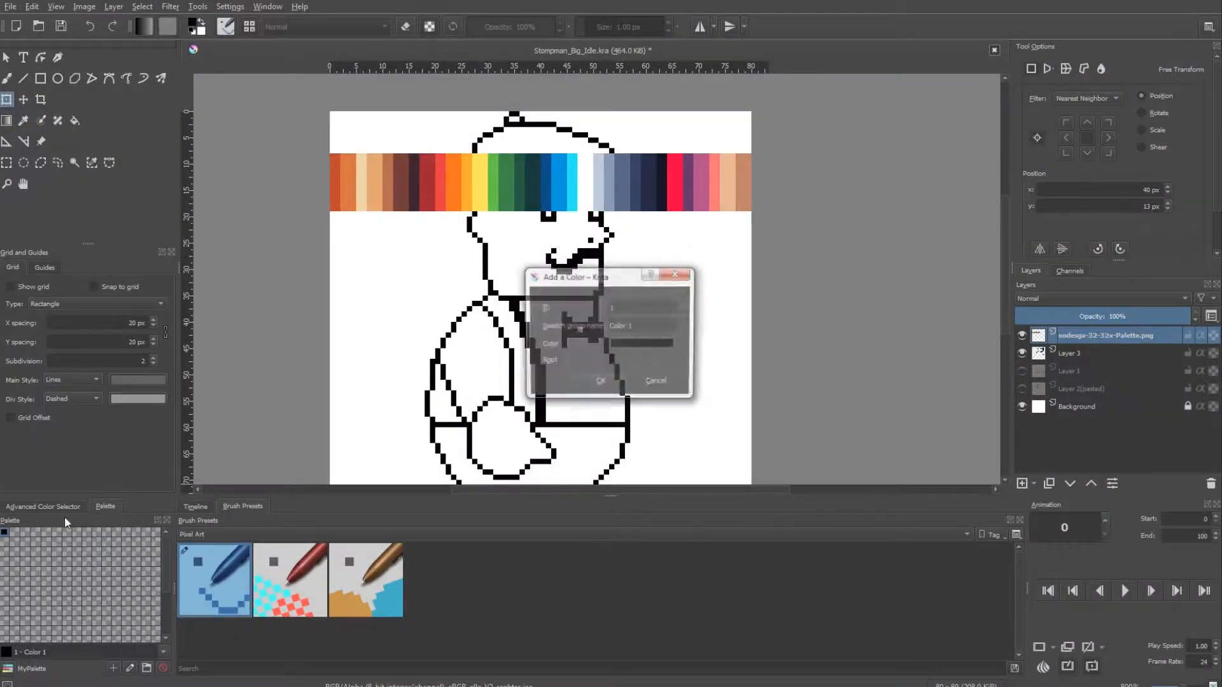
left_click(628, 342)
left_click(810, 391)
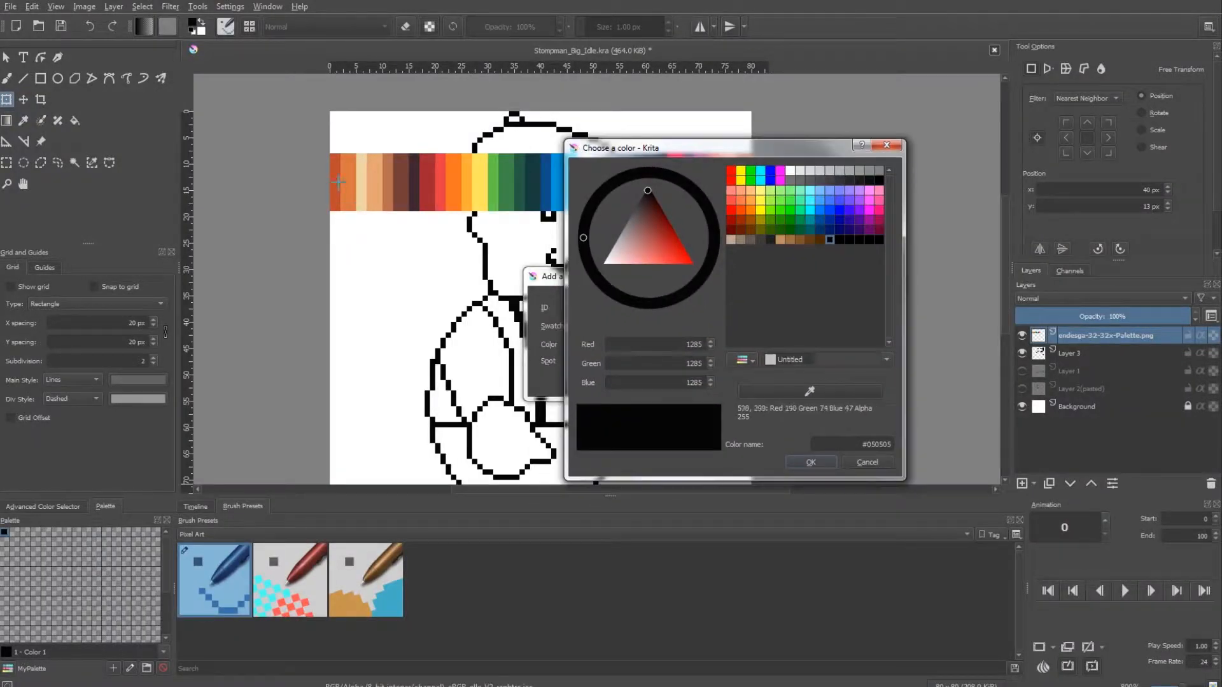
left_click(336, 183)
left_click(811, 462)
left_click(598, 382)
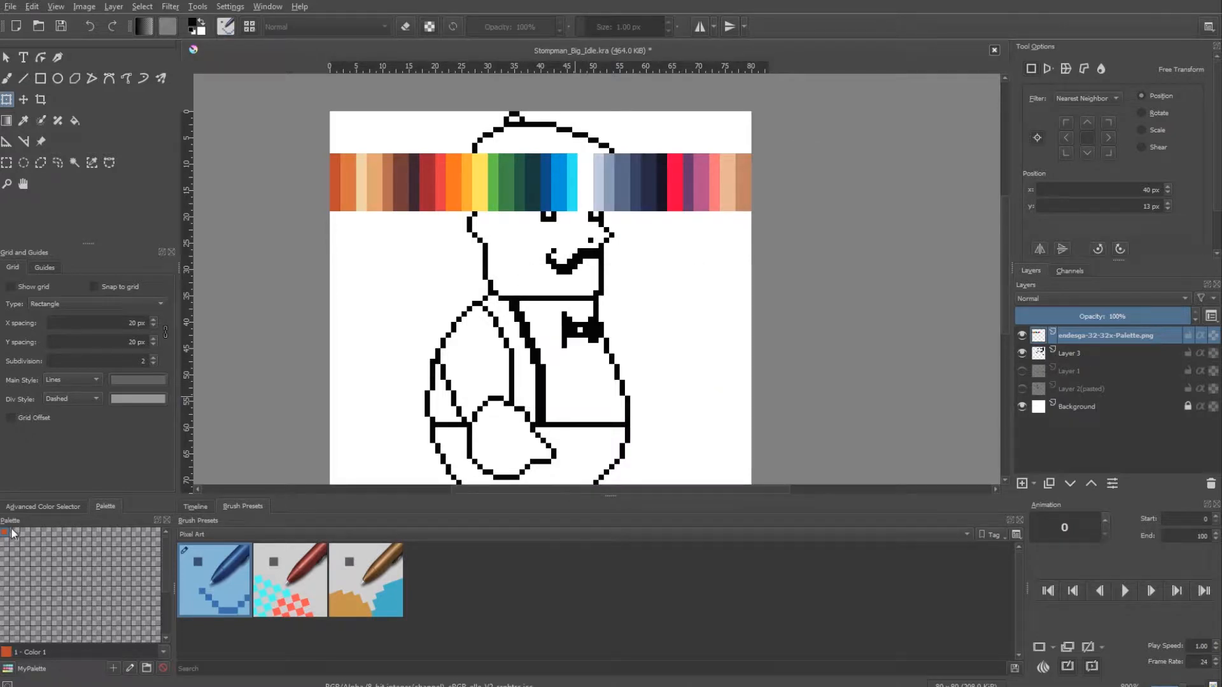
Add the strip's second color, the lighter orange, to the second palette slot by sampling it from the canvas.
double_click(14, 534)
left_click(642, 343)
left_click(683, 415)
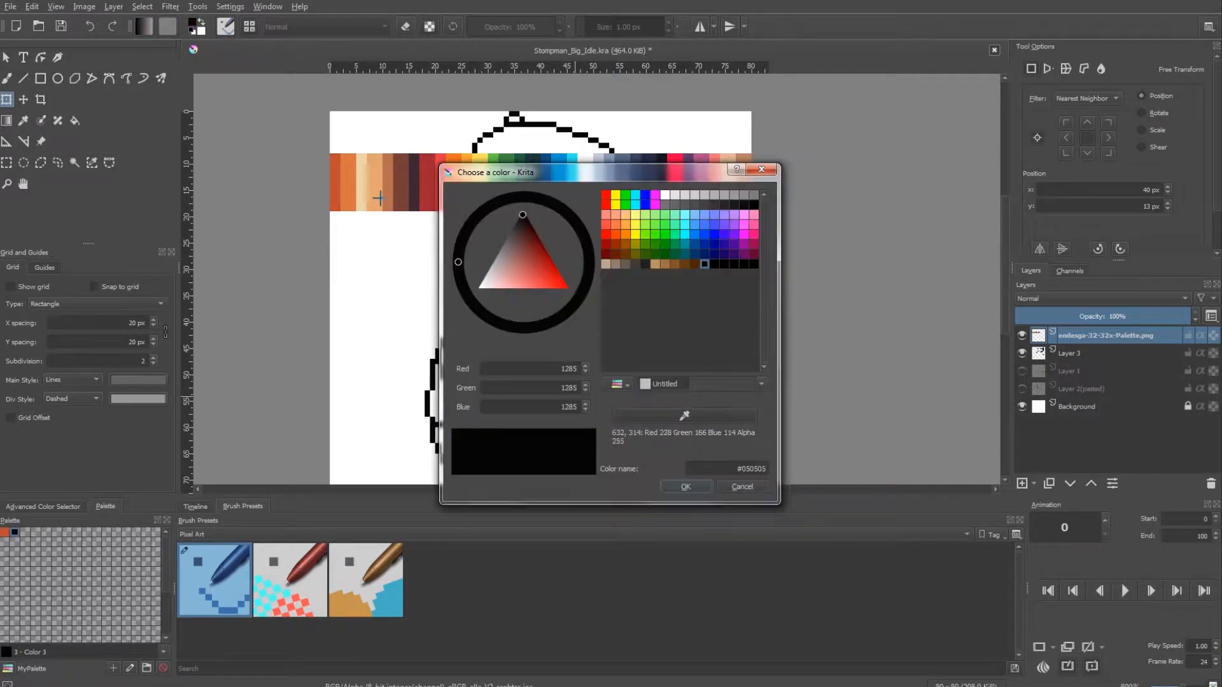
left_click(347, 183)
left_click(684, 484)
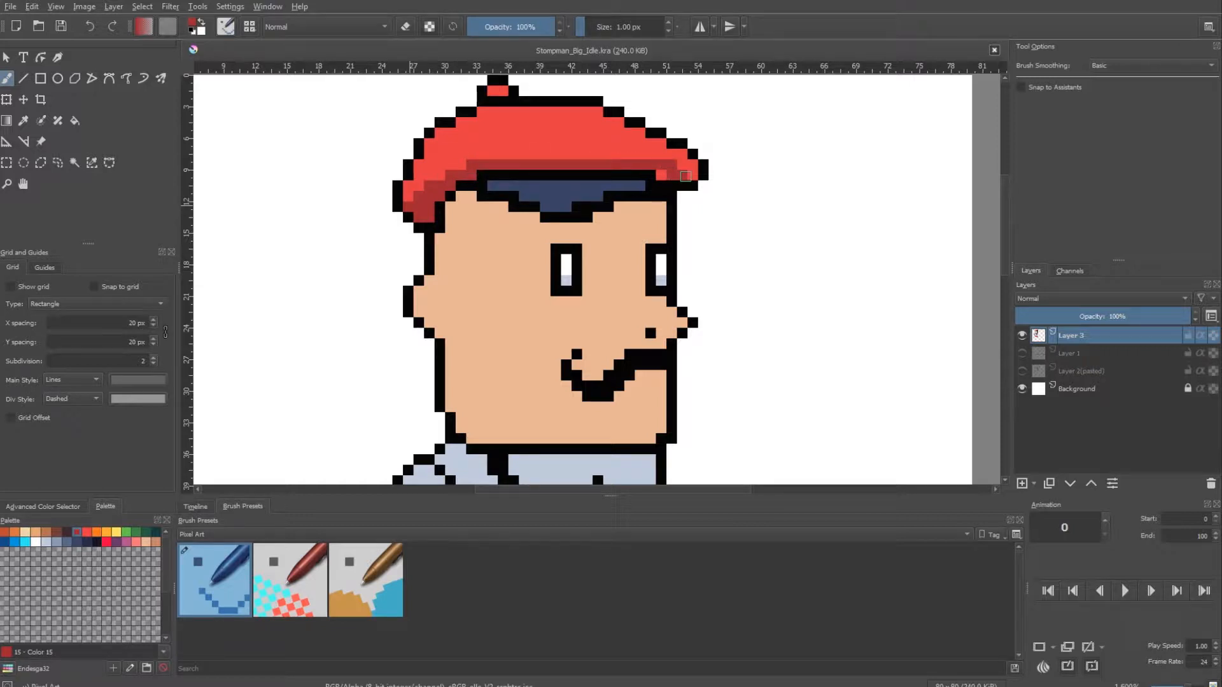
Shade the back of the head, the jaw and the front edge of the face with the darker skin tone, Color 63.
left_click(155, 543)
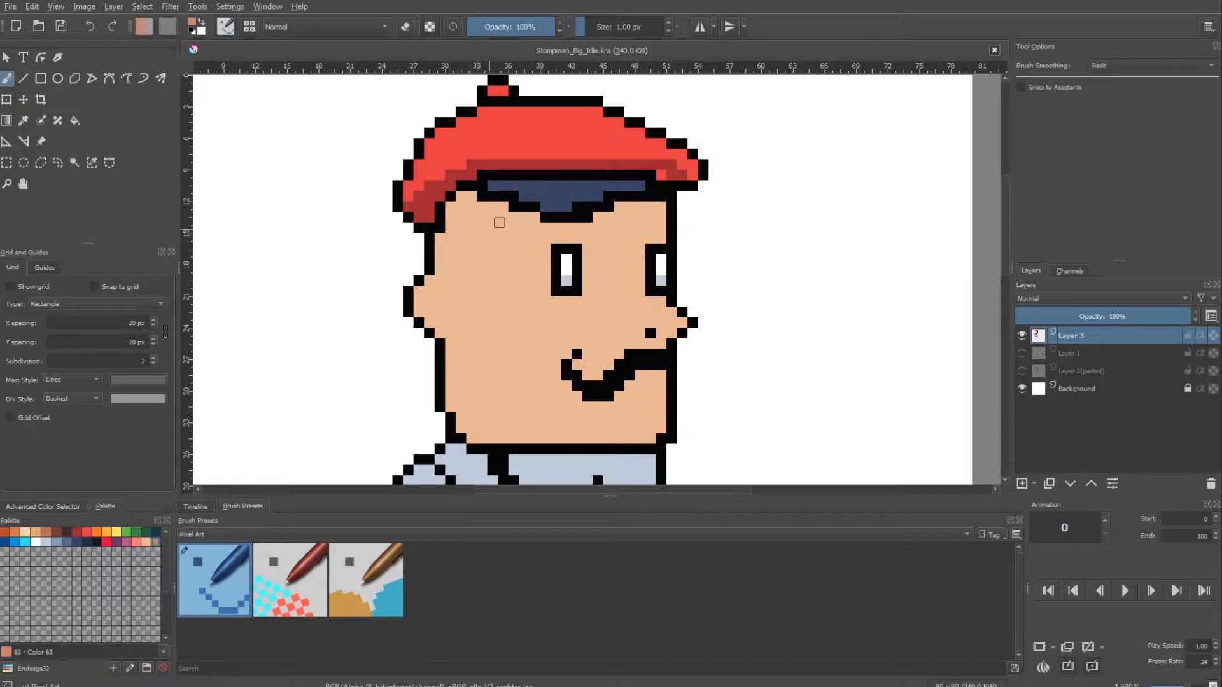
mouse_move(469, 195)
left_mouse_down()
mouse_move(428, 308)
mouse_move(462, 356)
mouse_move(472, 389)
mouse_move(455, 419)
mouse_move(493, 418)
left_mouse_up()
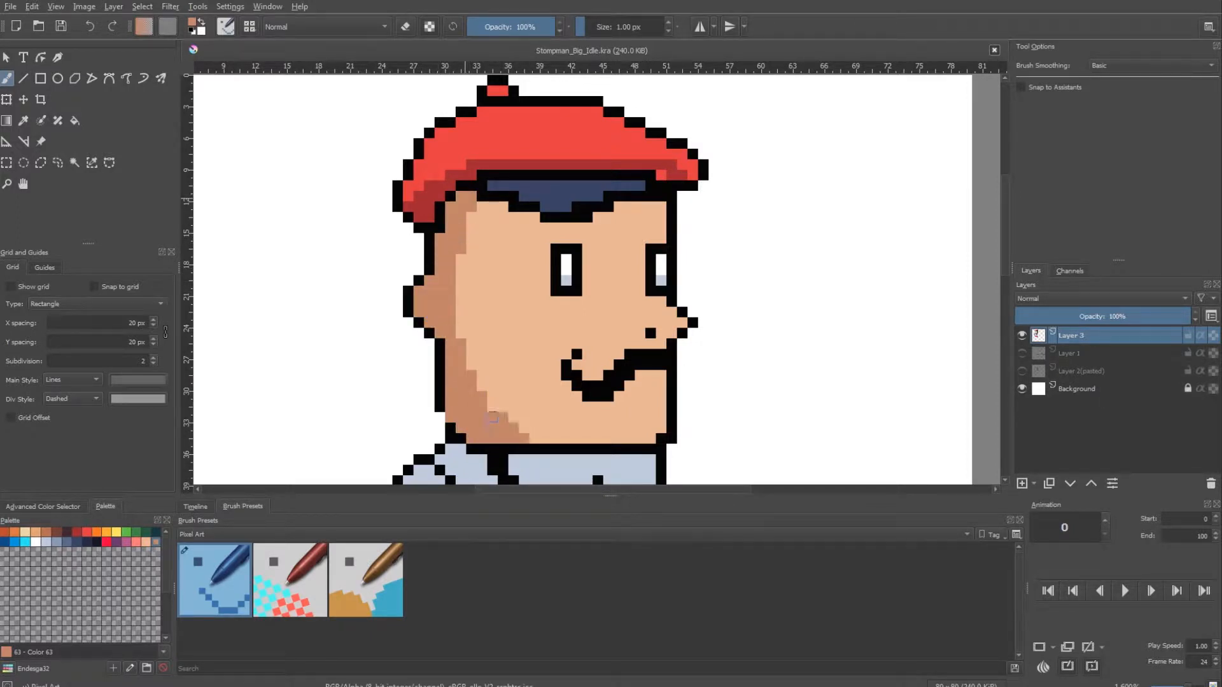
left_click_drag(658, 430, 661, 347)
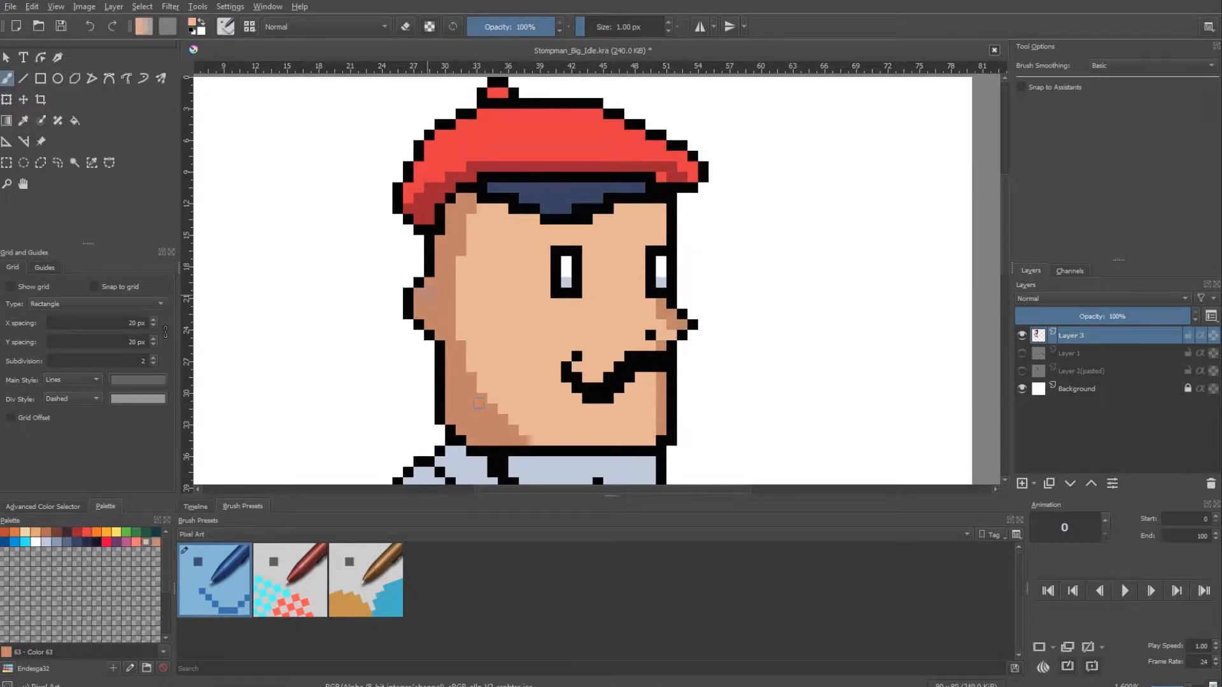
Sample the cap's dark red and touch up the shading at the front of the brim.
left_click(666, 179, "ctrl")
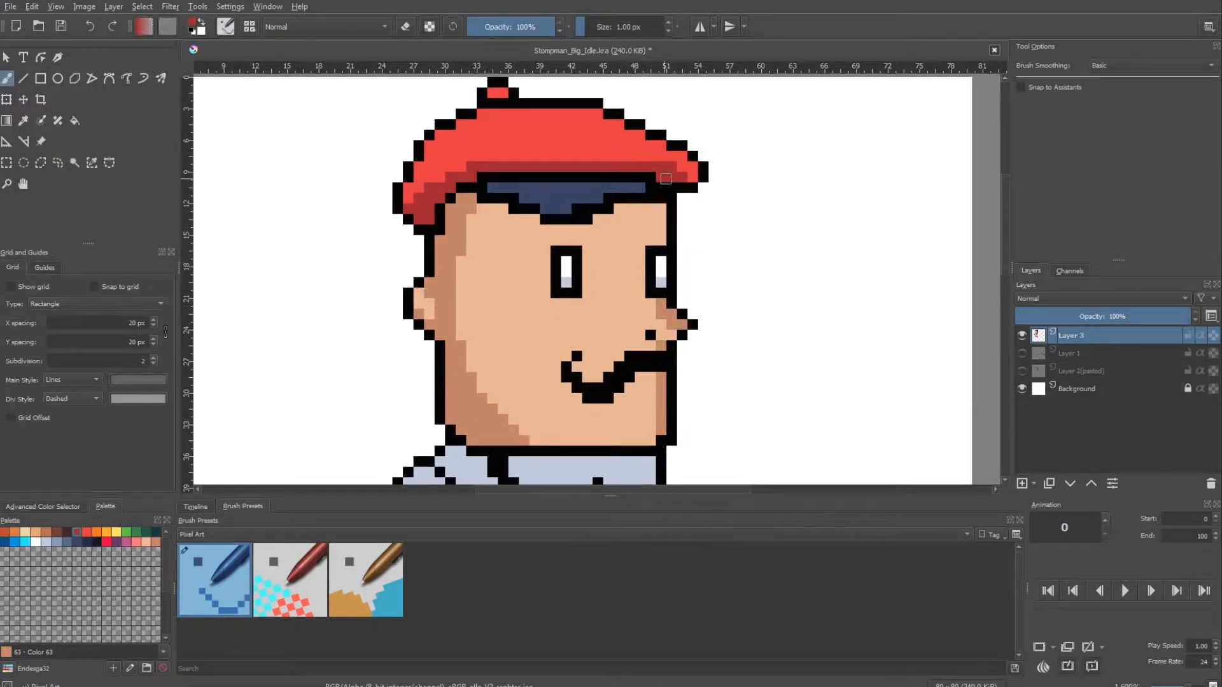
left_click(672, 167)
left_click_drag(669, 167, 650, 189)
left_click(560, 226, "ctrl")
left_click(569, 222, "ctrl")
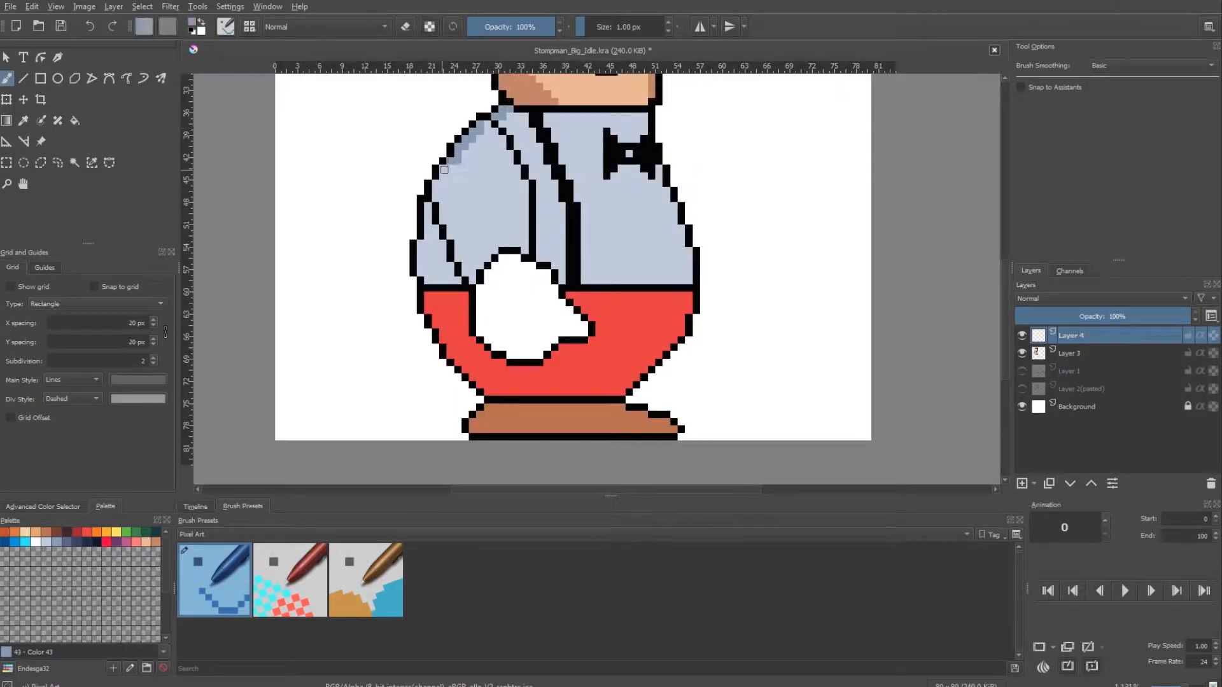
Shade the sleeve, the suspender edge and the belly side of the shirt with blue-grey Color 43 on Layer 4.
mouse_move(444, 169)
left_mouse_down()
mouse_move(478, 261)
mouse_move(454, 265)
mouse_move(427, 209)
mouse_move(425, 277)
left_mouse_up()
left_click_drag(538, 163, 536, 162)
left_click_drag(489, 126, 527, 245)
mouse_move(523, 125)
left_mouse_down()
mouse_move(560, 207)
mouse_move(567, 275)
left_mouse_up()
left_click_drag(680, 278, 687, 253)
left_click_drag(672, 250, 664, 190)
Shade the back edge of the red trousers with the palette's dark red.
left_click(432, 299, "ctrl")
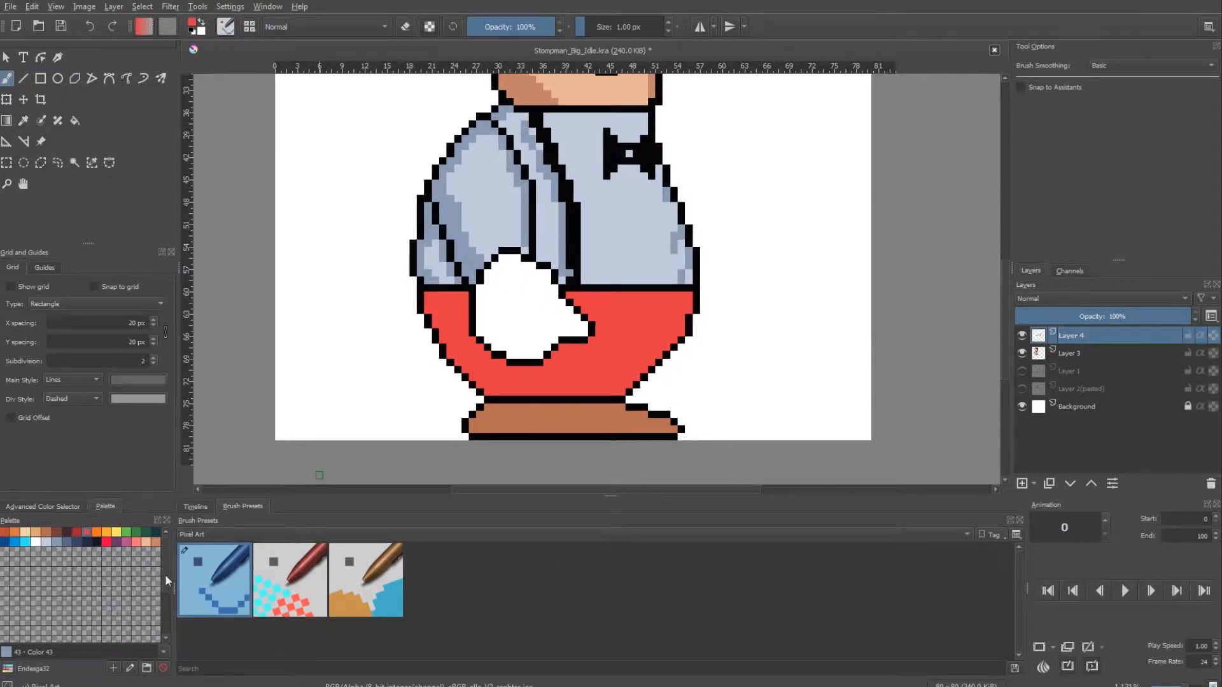
left_click(75, 531)
left_click_drag(429, 294, 451, 351)
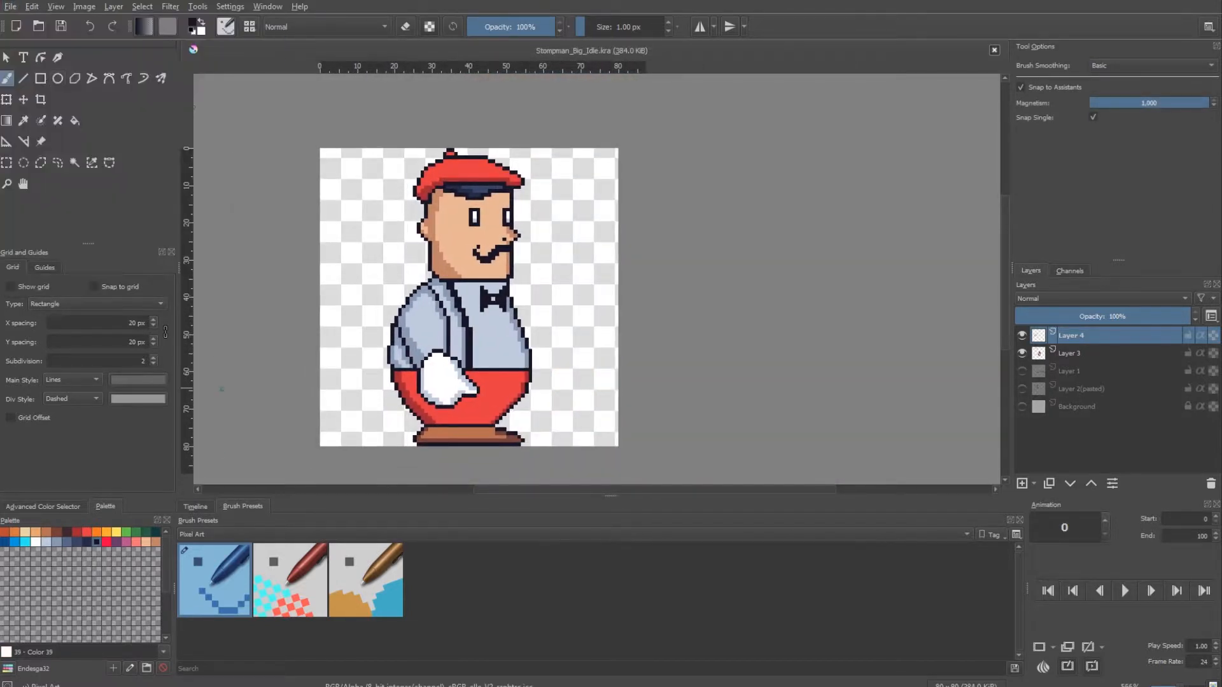
Bring up the timeline and switch to the Animation workspace.
left_click(205, 507)
left_click_drag(608, 491, 610, 518)
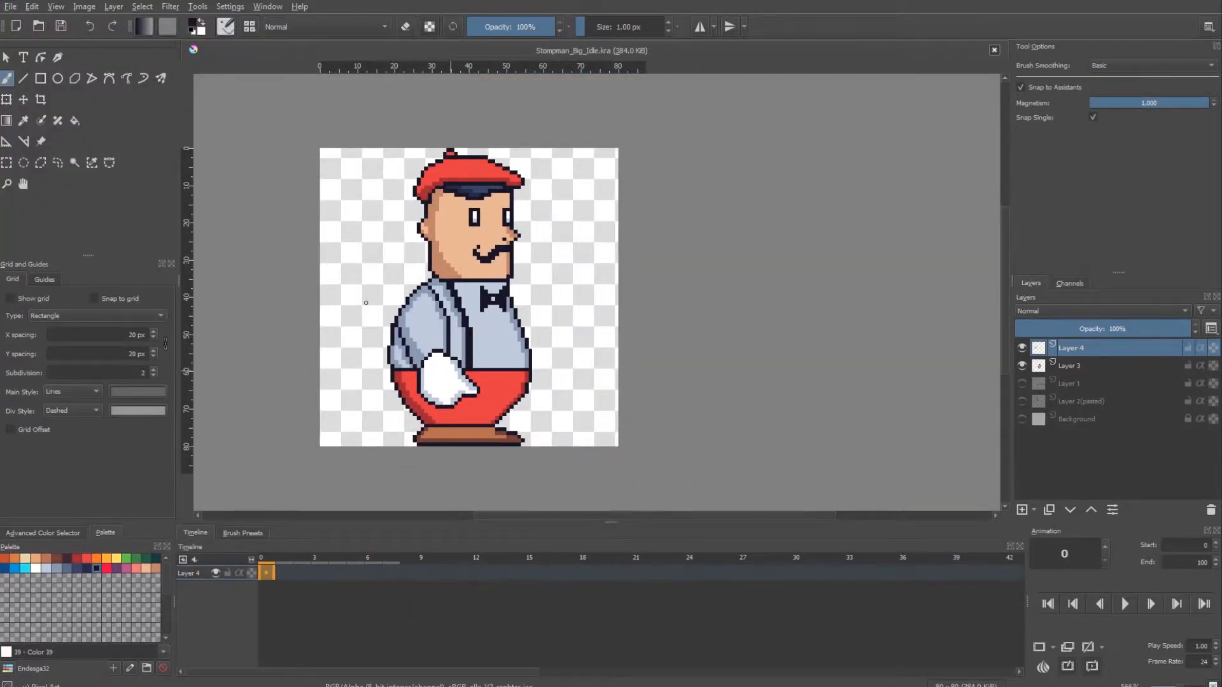
left_click(84, 6)
mouse_move(56, 7)
mouse_move(274, 7)
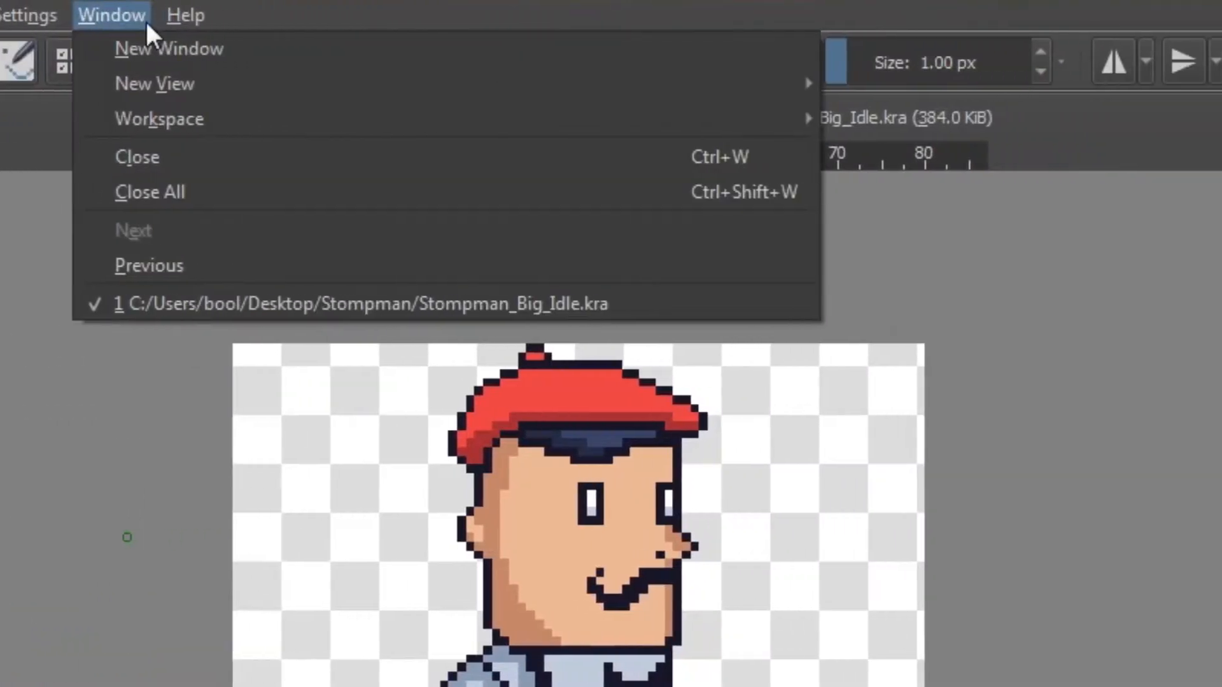
mouse_move(295, 38)
mouse_move(346, 128)
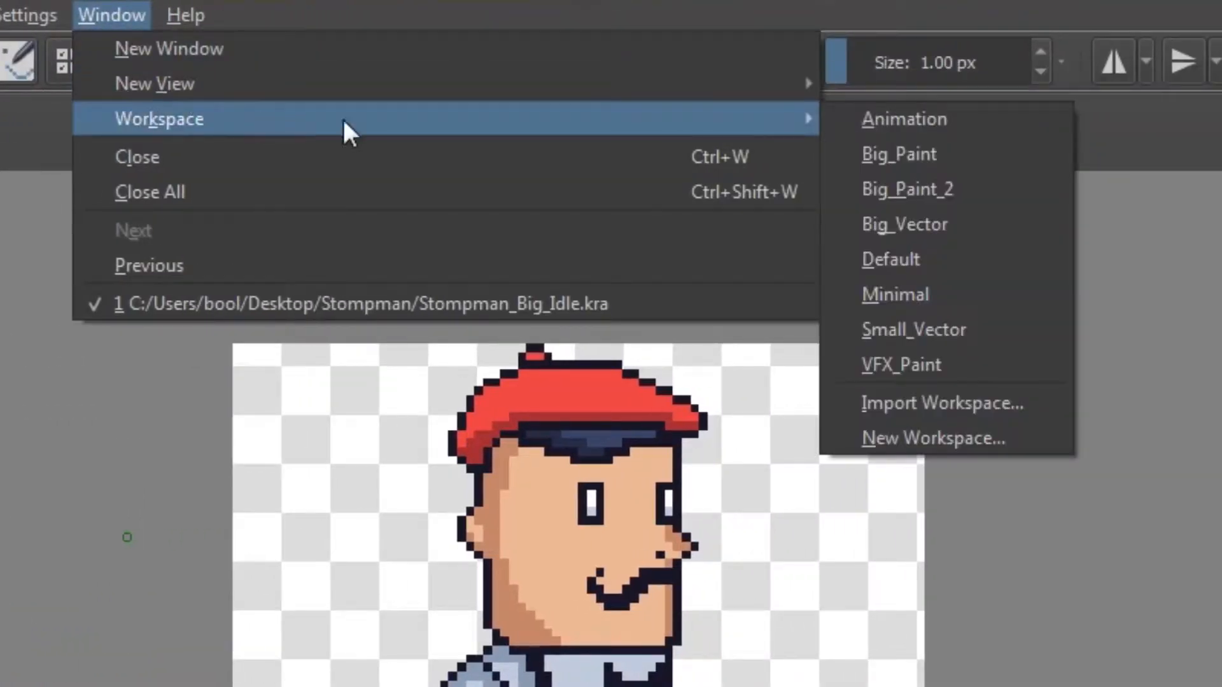
left_click(923, 121)
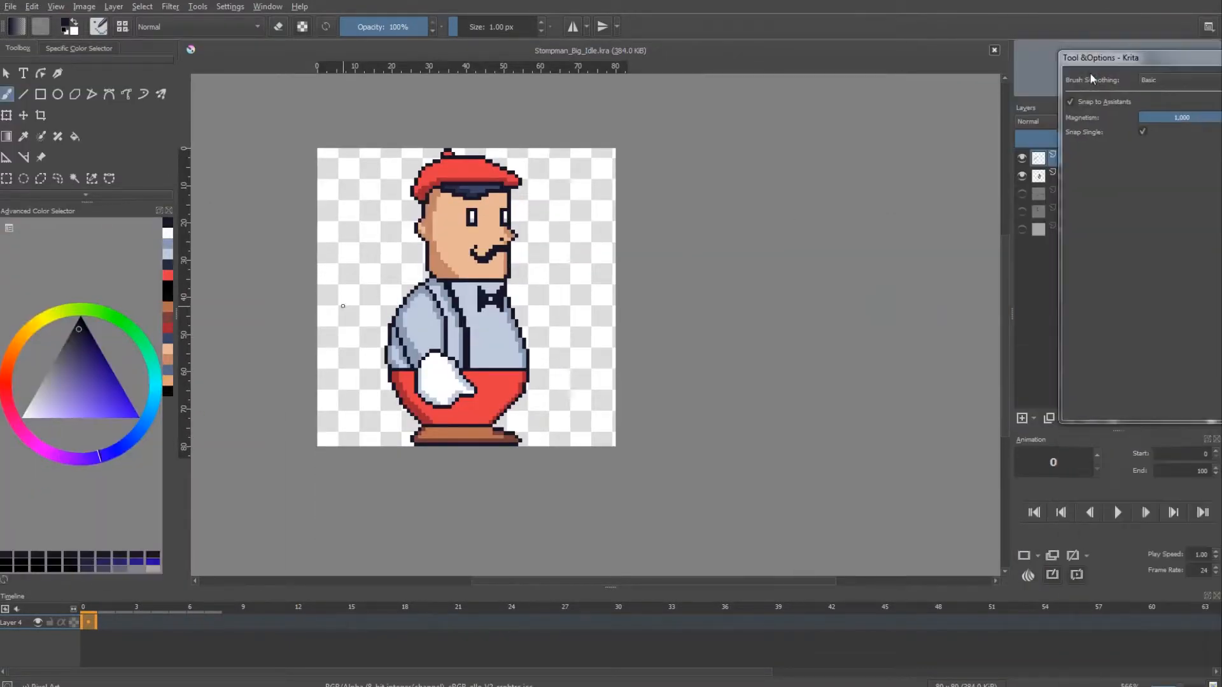
Add the Palette docker to the Animation workspace.
left_click(230, 6)
mouse_move(361, 76)
mouse_move(267, 99)
left_click(414, 276)
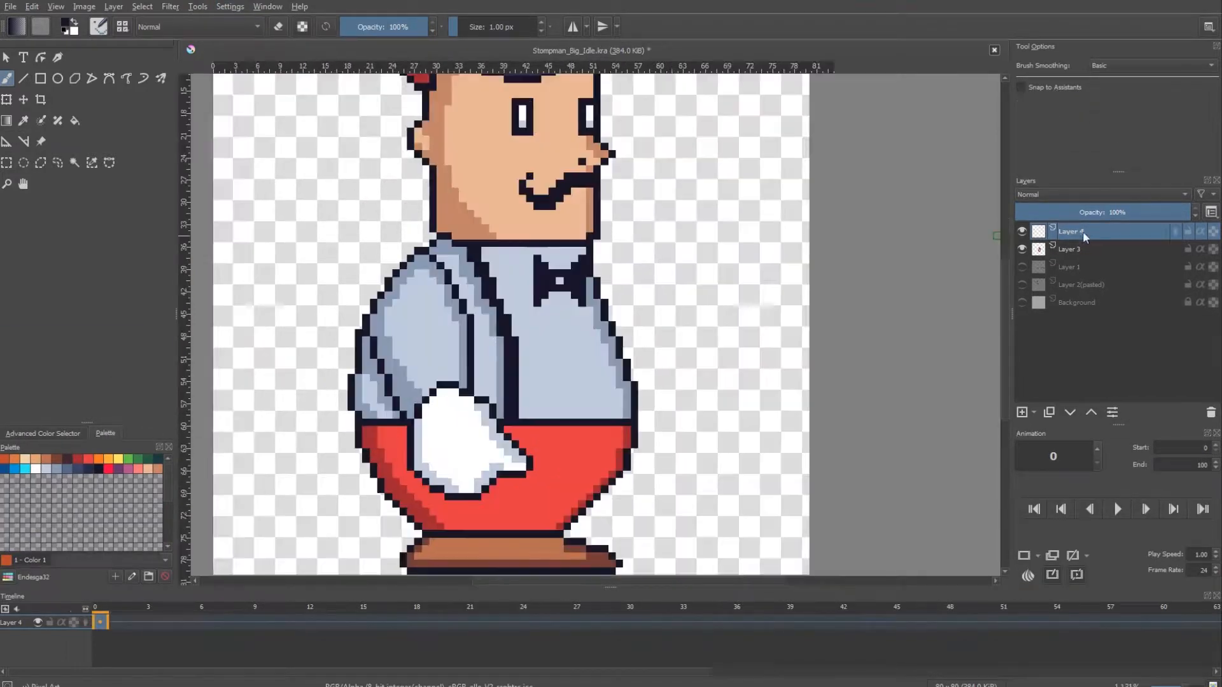
Merge Layer 4 down into Layer 3 and toggle the merged layer's visibility to check it.
right_click(1070, 230)
left_click(1051, 362)
left_click(1022, 231)
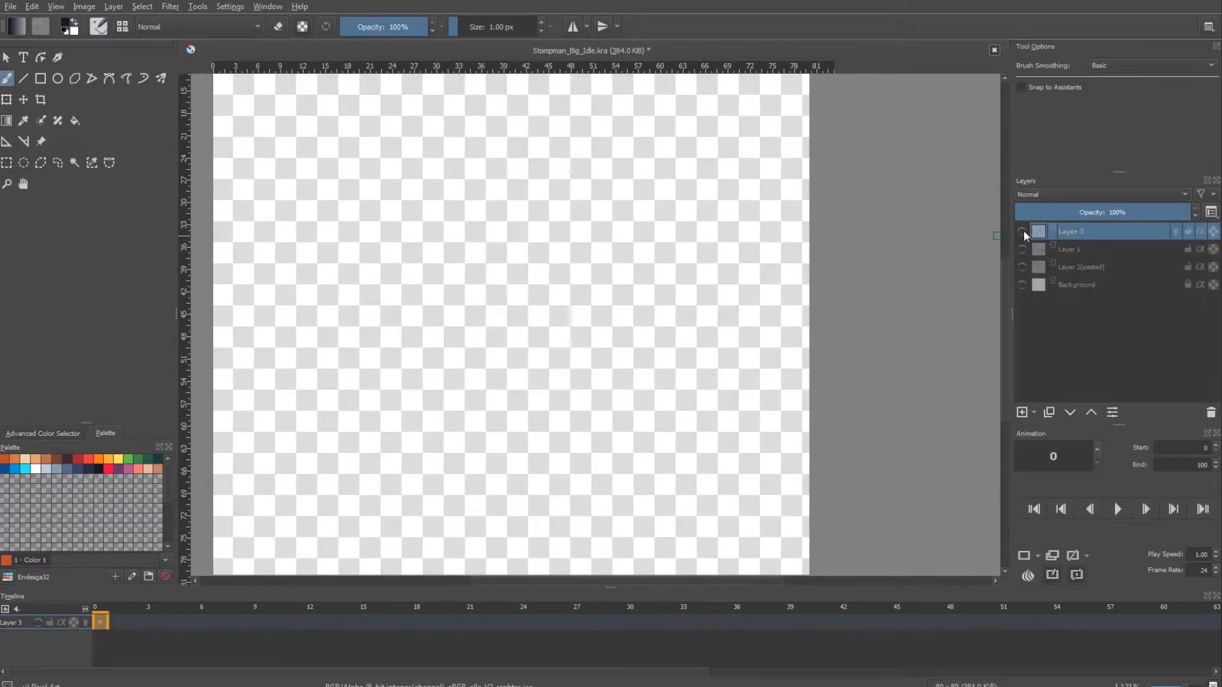
left_click(1022, 231)
Delete the hidden guide layers Layer 1 and Layer 2(pasted).
left_click(1056, 248)
right_click(1070, 247)
left_click(1053, 349)
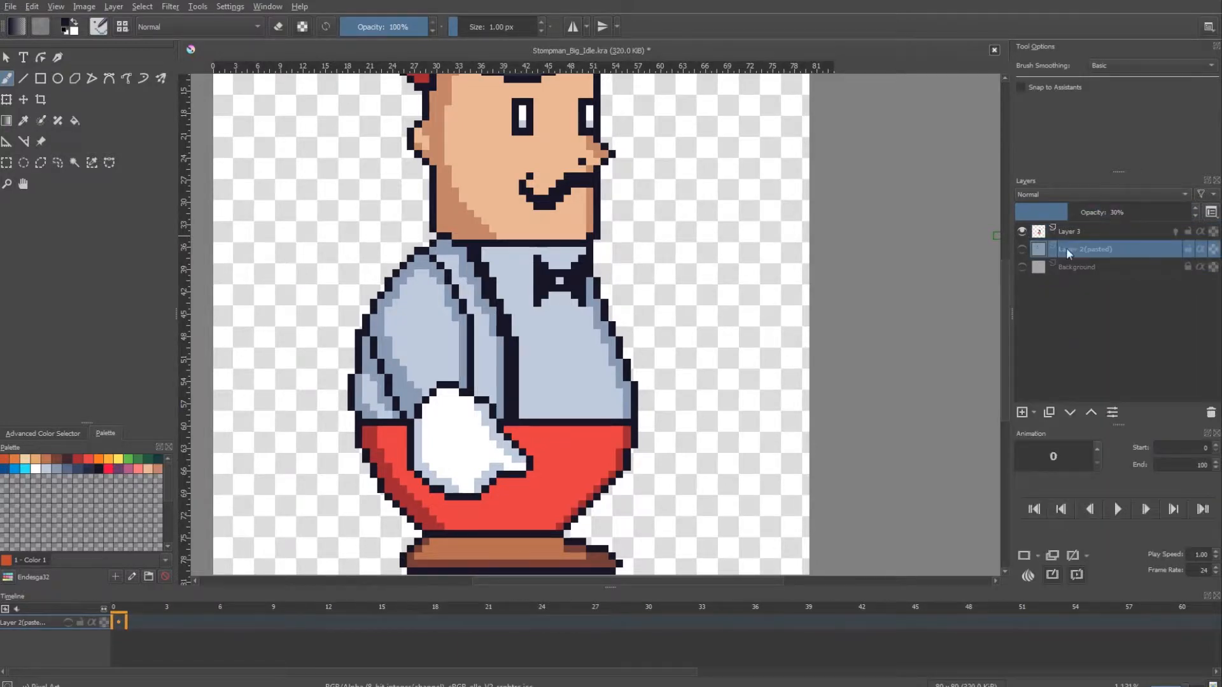
right_click(1067, 247)
left_click(1048, 350)
Insert a blank keyframe at frame 1 of Layer 3, directly after the character's first keyframe.
scroll(712, 311, "down", 2)
scroll(664, 301, "up", 1)
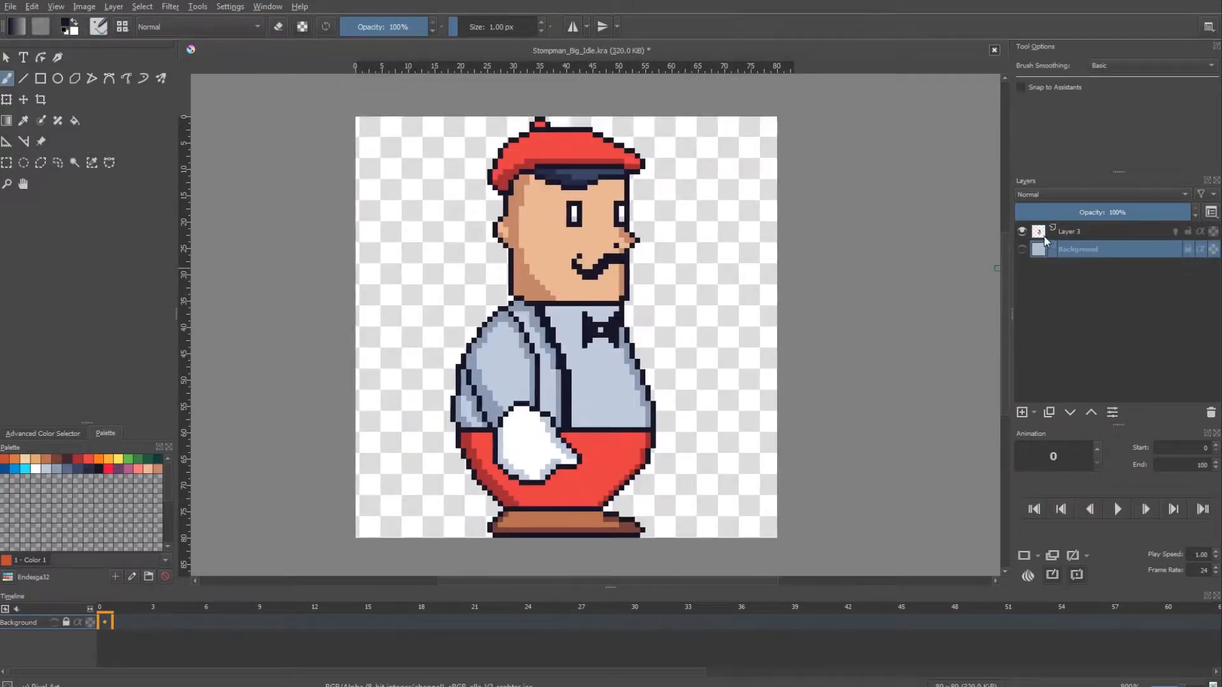
left_click(1098, 236)
right_click(98, 621)
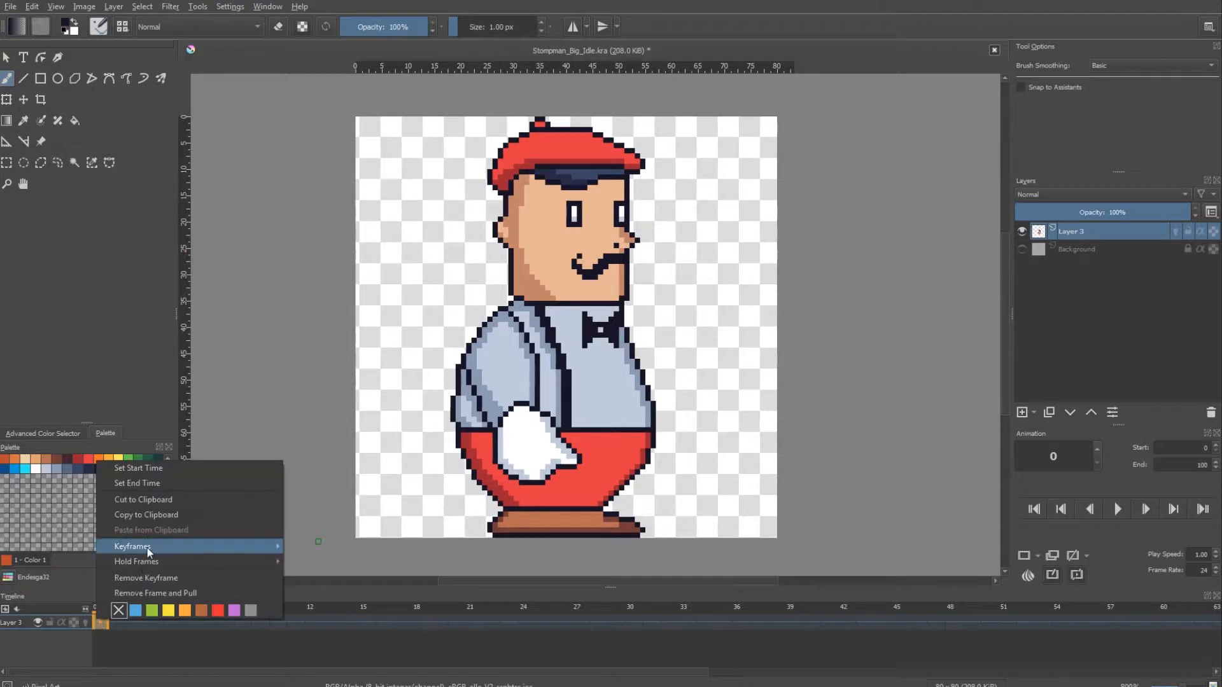
mouse_move(174, 547)
left_click(342, 562)
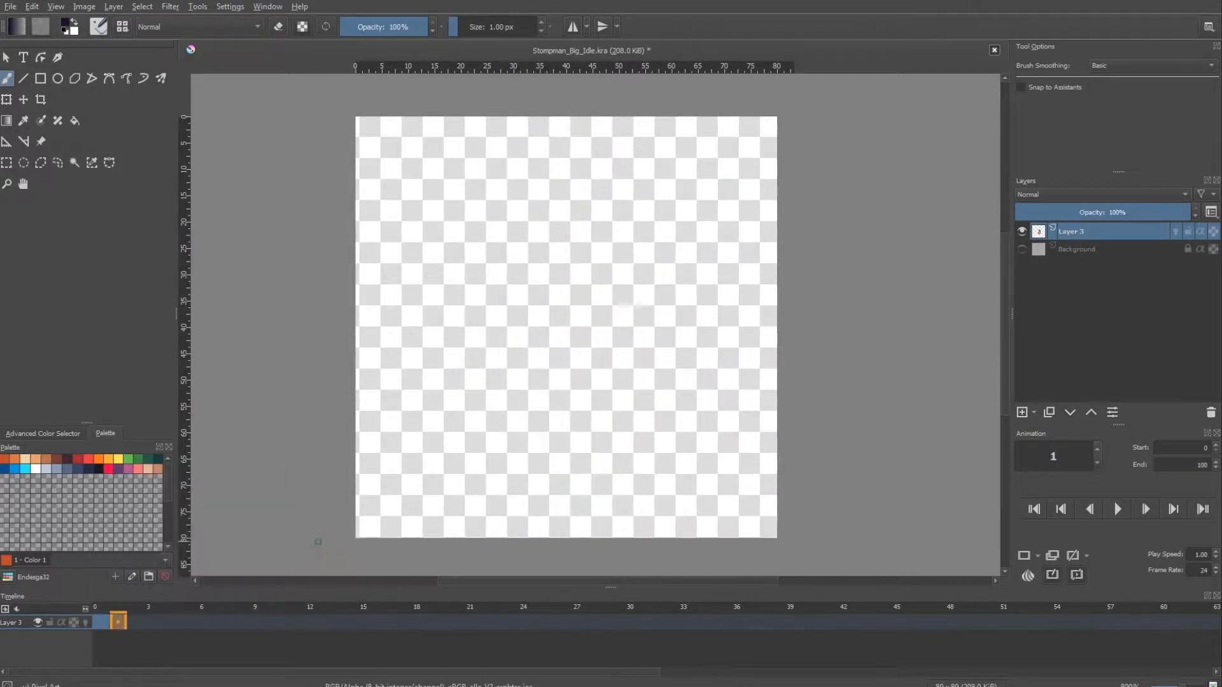
Copy the character's keyframe at frame 0 and paste it into frame 1.
left_click(102, 620)
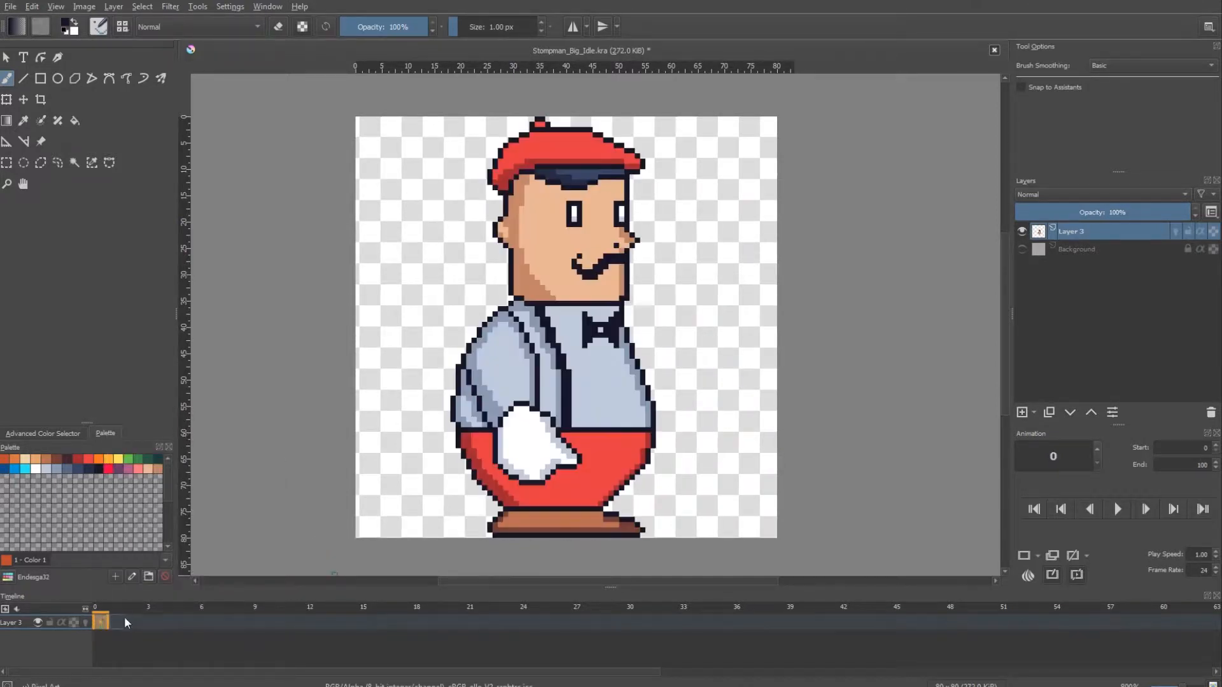
left_click(117, 621)
right_click(100, 622)
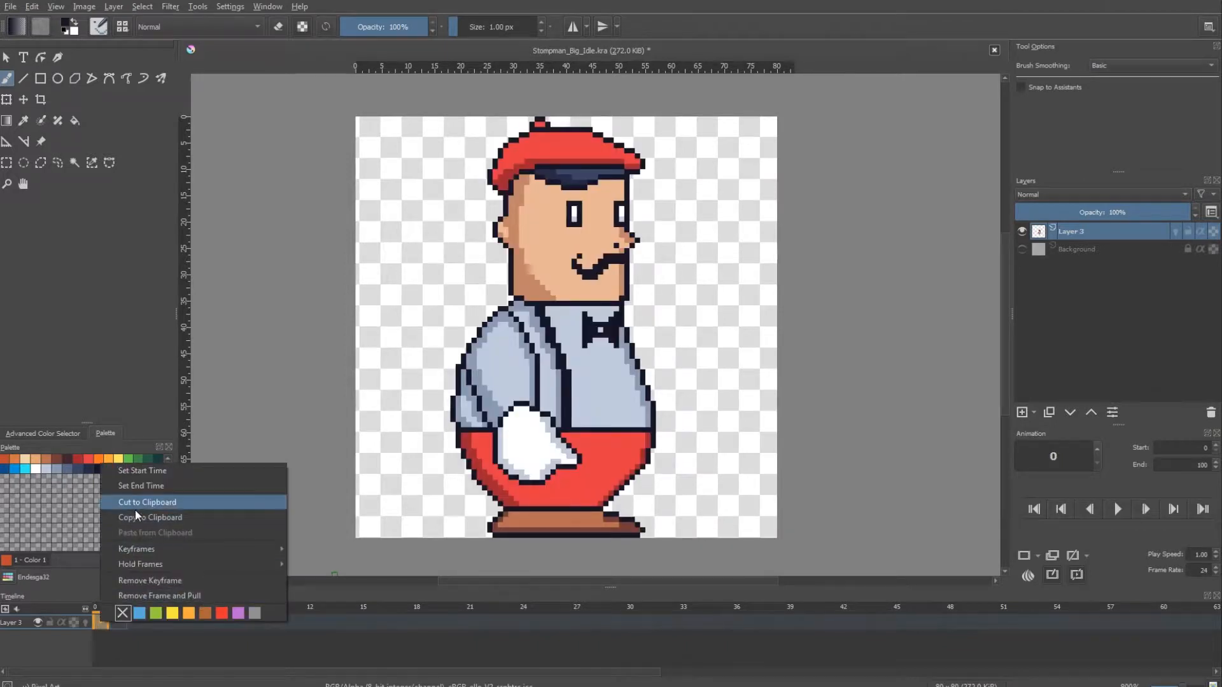
left_click(135, 519)
right_click(121, 620)
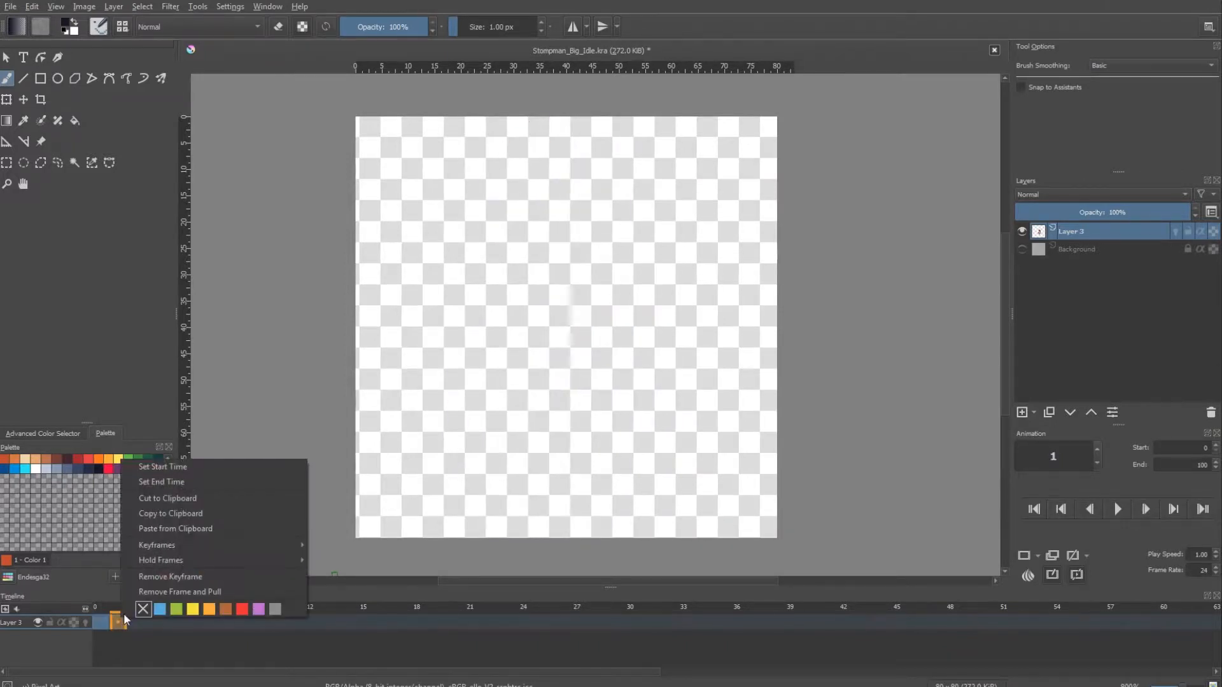
left_click(170, 529)
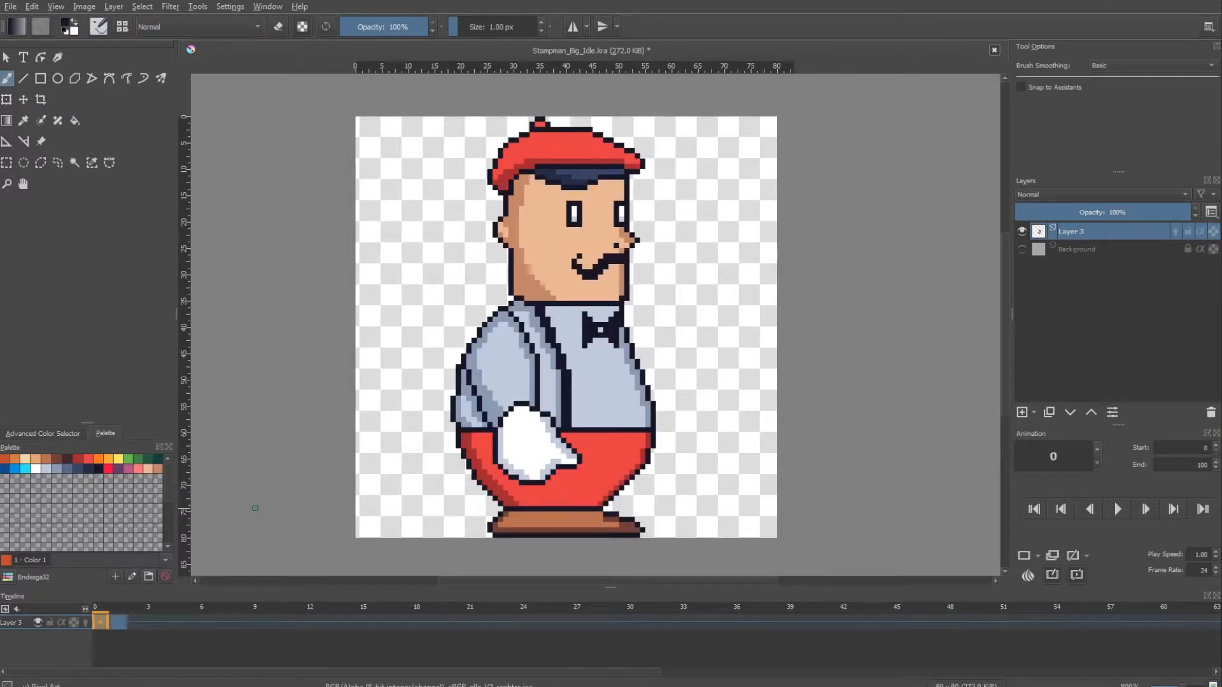
Flip between frames 0 and 1 to compare them, and place a copy of the first keyframe at frame 3.
key("Left")
key("Right")
key("Right")
key("Left")
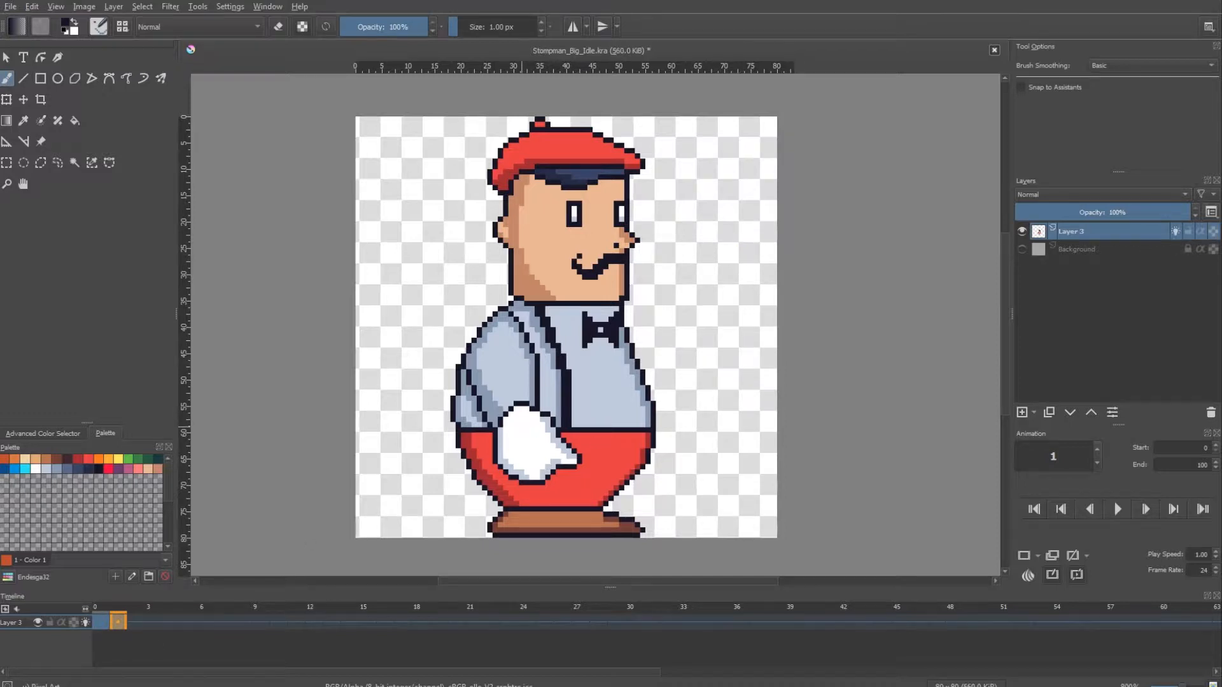
left_click_drag(102, 621, 153, 621)
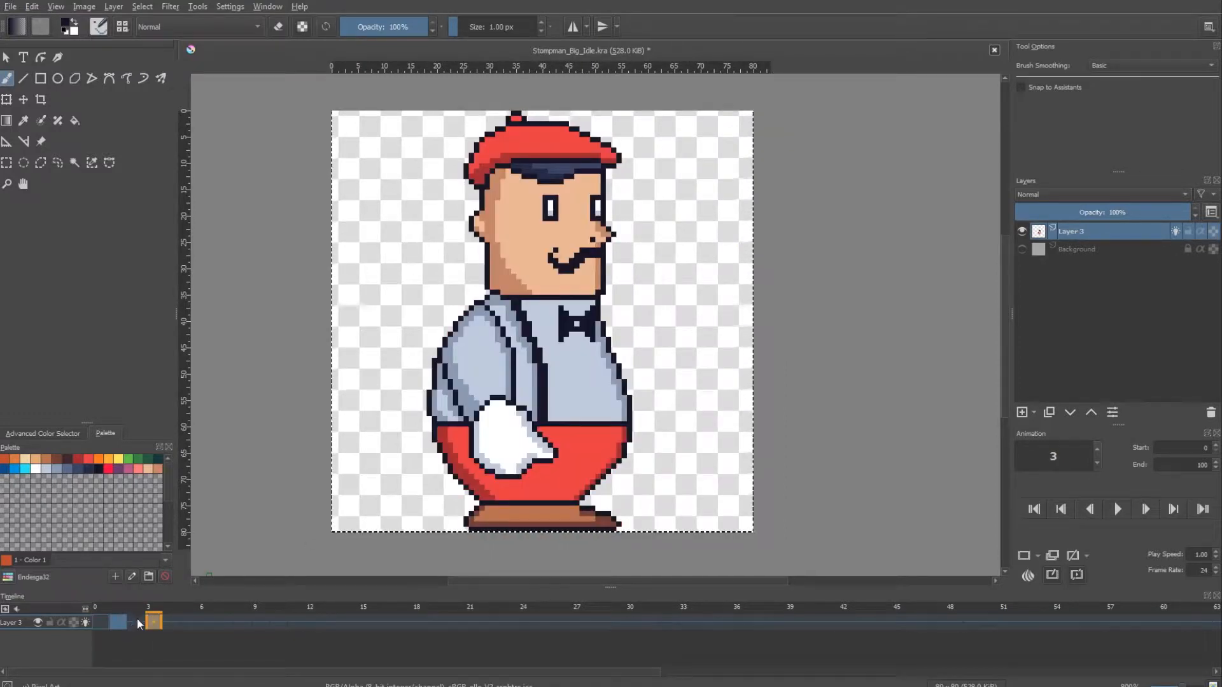
Move the full-character keyframe from frame 3 to frame 0 of Layer 3.
left_click(124, 620)
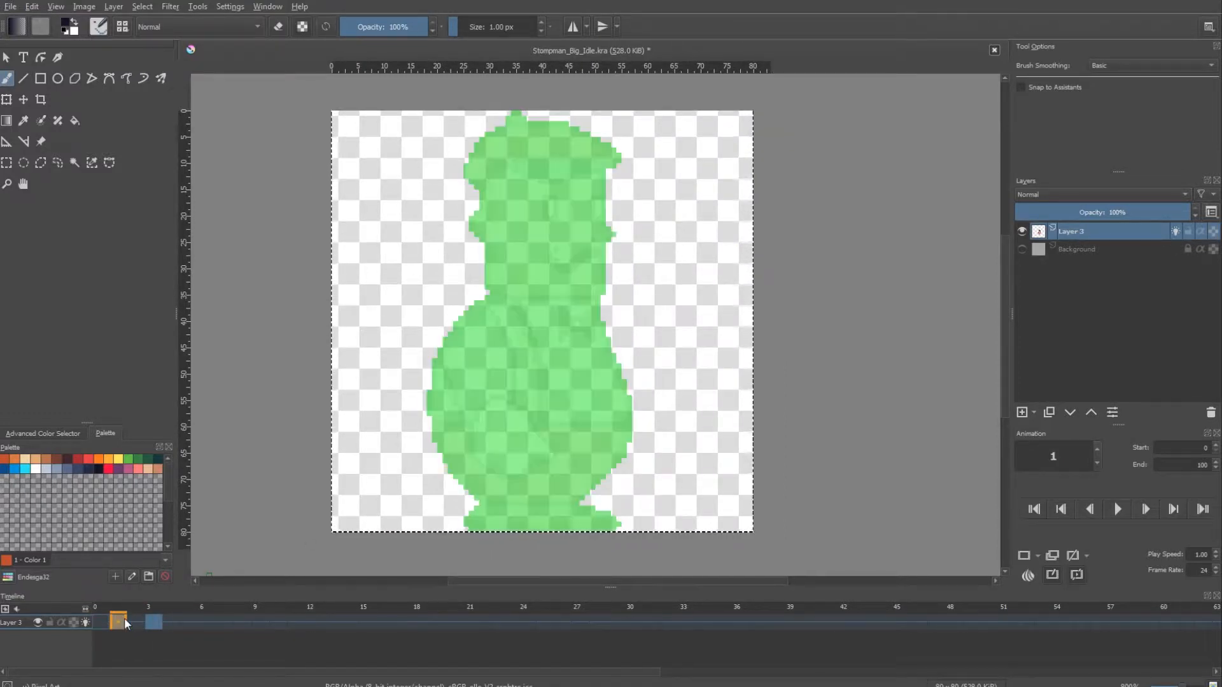
left_click_drag(150, 622, 101, 623)
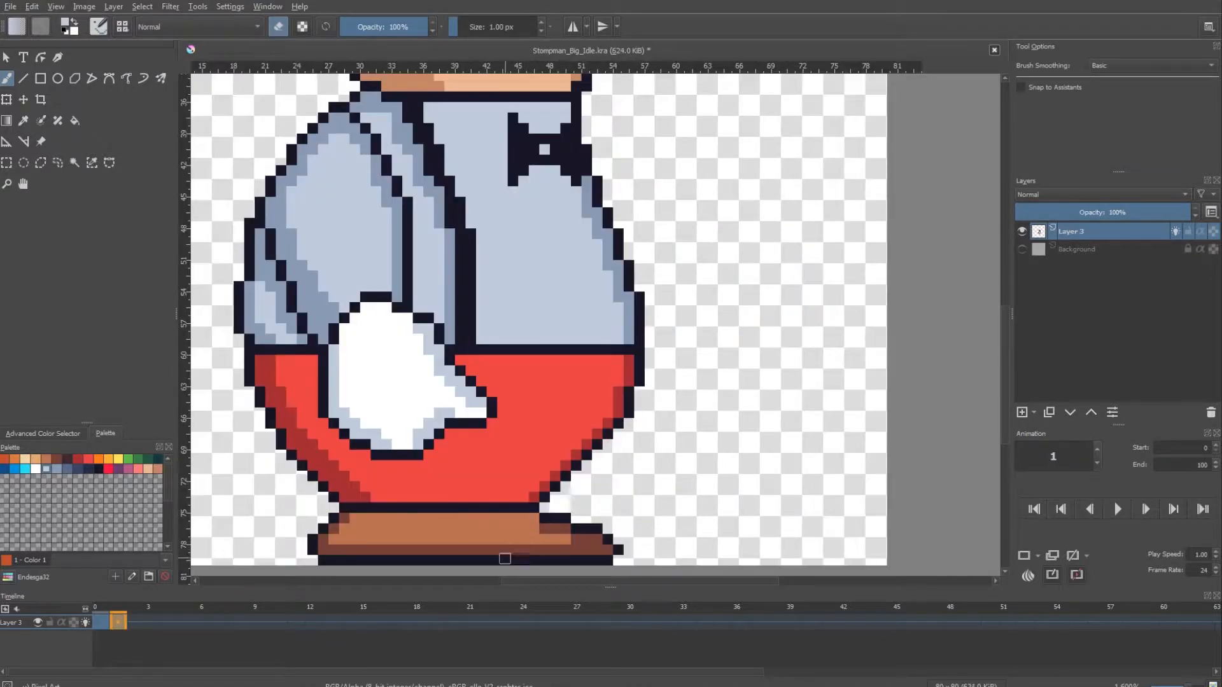
Delete a rectangular area covering the lower trousers and shoes from the frame 1 drawing.
key("ctrl+r")
left_click_drag(665, 574, 233, 415)
key("Delete")
key("b")
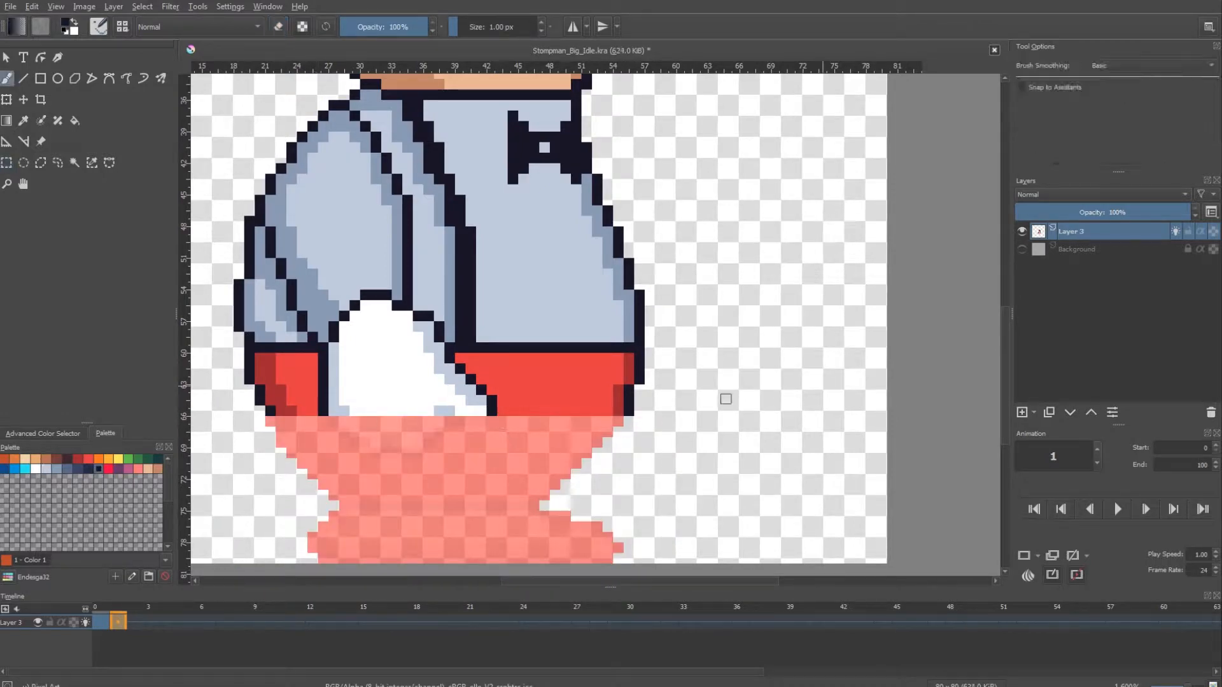
Add a new paint layer beneath Layer 3 and set its opacity to 47% for sketching.
left_click(1022, 412)
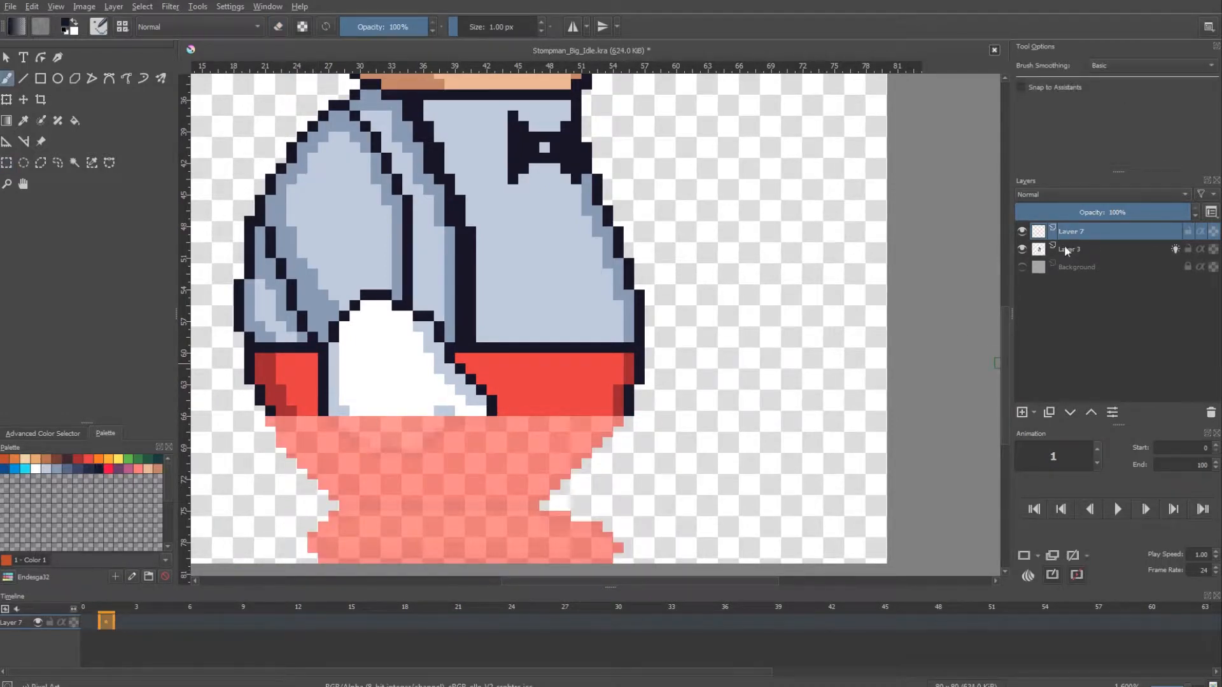
key("ctrl+Page_Down")
left_click_drag(1117, 212, 1112, 212)
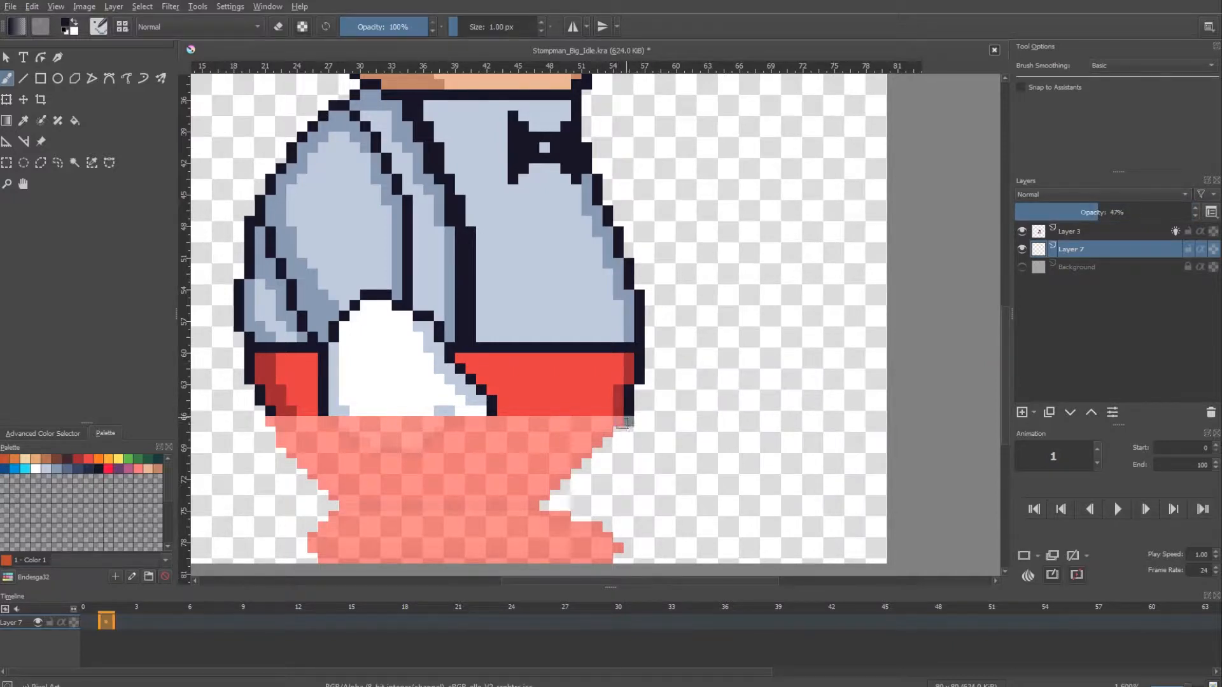
Sketch the new trouser hem, leg crease and two separate feet on the semi-transparent layer.
mouse_move(622, 423)
left_mouse_down()
mouse_move(565, 491)
mouse_move(499, 517)
left_mouse_up()
mouse_move(411, 506)
left_mouse_down()
mouse_move(318, 474)
mouse_move(271, 424)
left_mouse_up()
left_click_drag(430, 489, 479, 432)
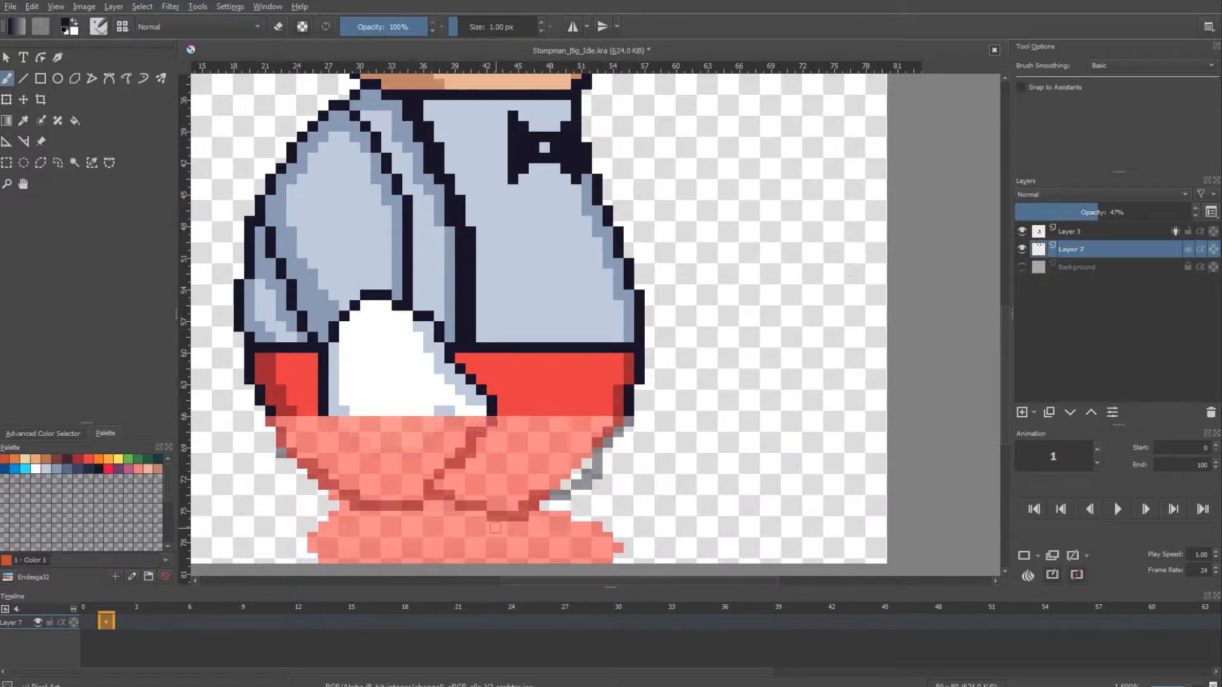
mouse_move(495, 529)
left_mouse_down()
mouse_move(513, 547)
mouse_move(565, 538)
mouse_move(577, 495)
left_mouse_up()
mouse_move(371, 529)
left_mouse_down()
mouse_move(298, 539)
mouse_move(270, 444)
mouse_move(315, 438)
left_mouse_up()
Delete a rectangular area around the glove from Layer 3 and clear the selection.
left_click(1071, 231)
left_click_drag(640, 334, 599, 341)
key("e")
key("ctrl+r")
mouse_move(506, 448)
left_mouse_down()
mouse_move(382, 372)
mouse_move(306, 299)
mouse_move(286, 243)
mouse_move(392, 261)
mouse_move(360, 130)
left_mouse_up()
key("Delete")
key("b")
key("ctrl+shift+a")
Erase the remaining near-arm outlines from the shirt on Layer 3 with an enlarged eraser.
key("e")
key("e")
key("]")
key("]")
key("]")
Sketch the near arm's fold, cuff and fist on Layer 7 with a 1 px brush.
left_click(1039, 248)
key("[")
key("[")
key("[")
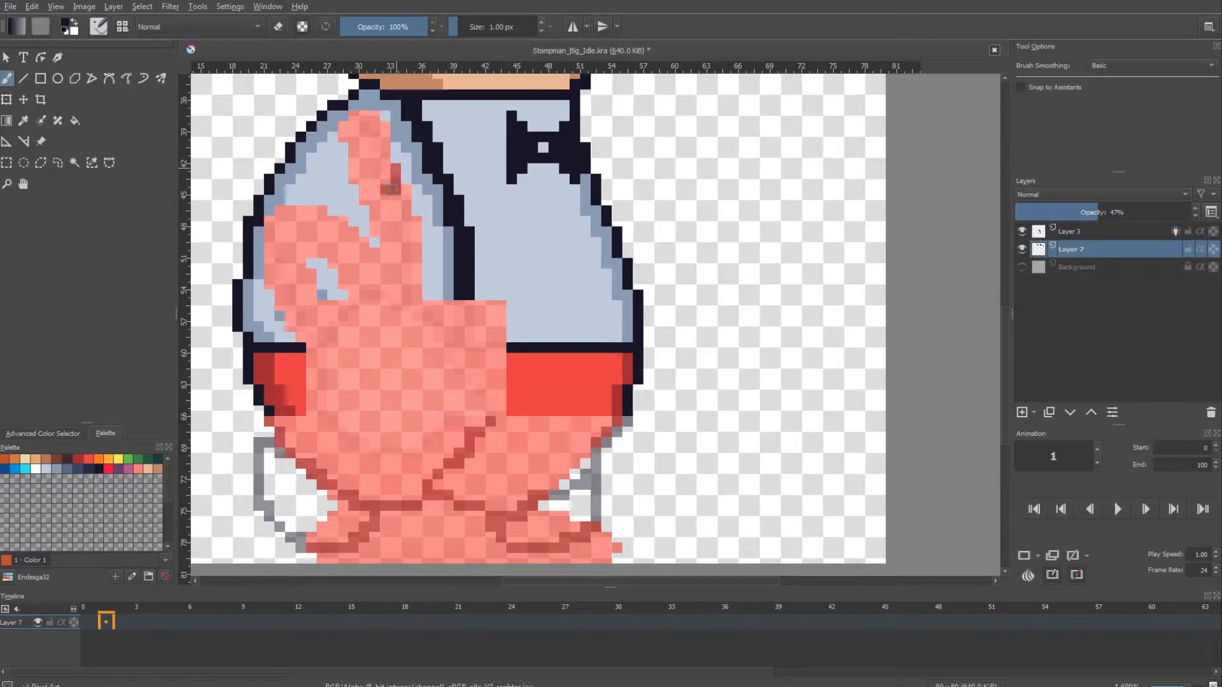
left_click_drag(324, 272, 265, 273)
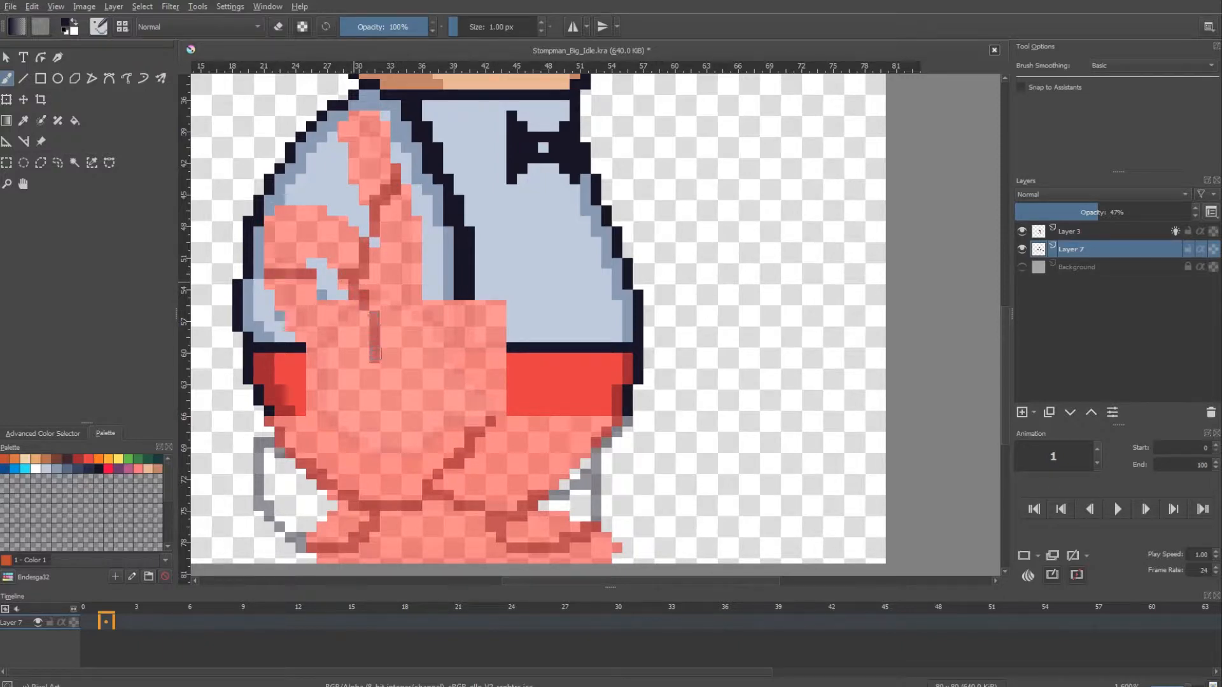
Erase the leftover sleeve and outline pixels inside the sketched fist on Layer 3.
key("Page_Up")
key("e")
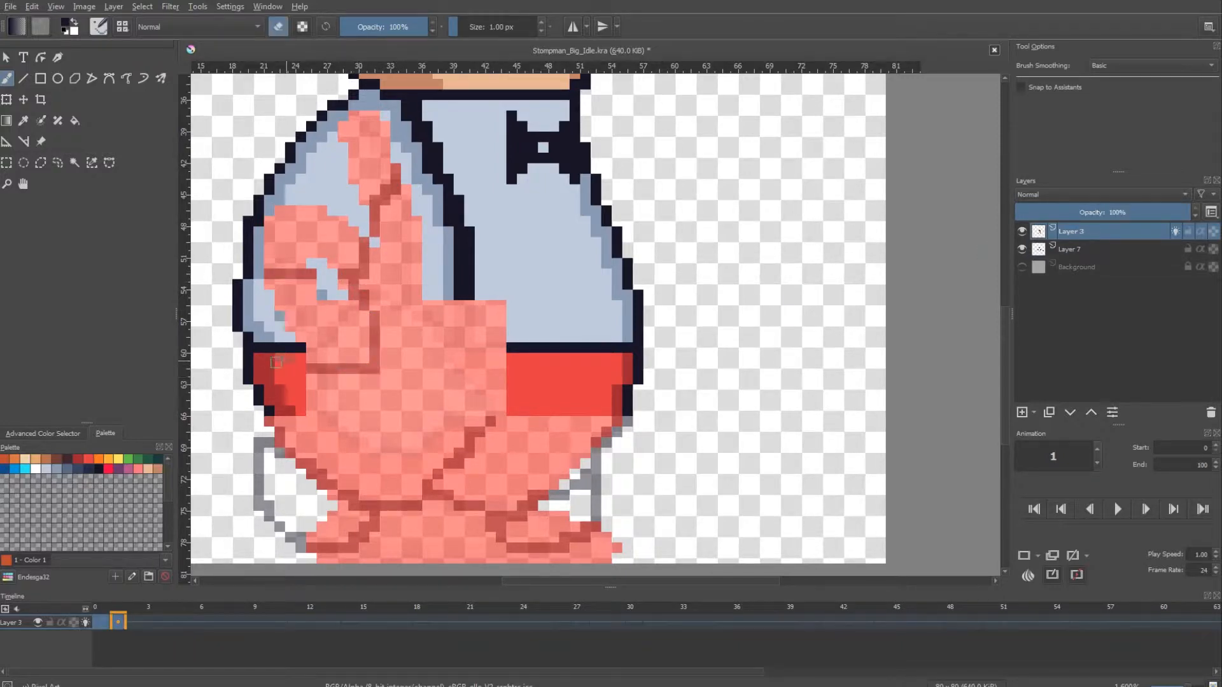
left_click_drag(275, 362, 270, 359)
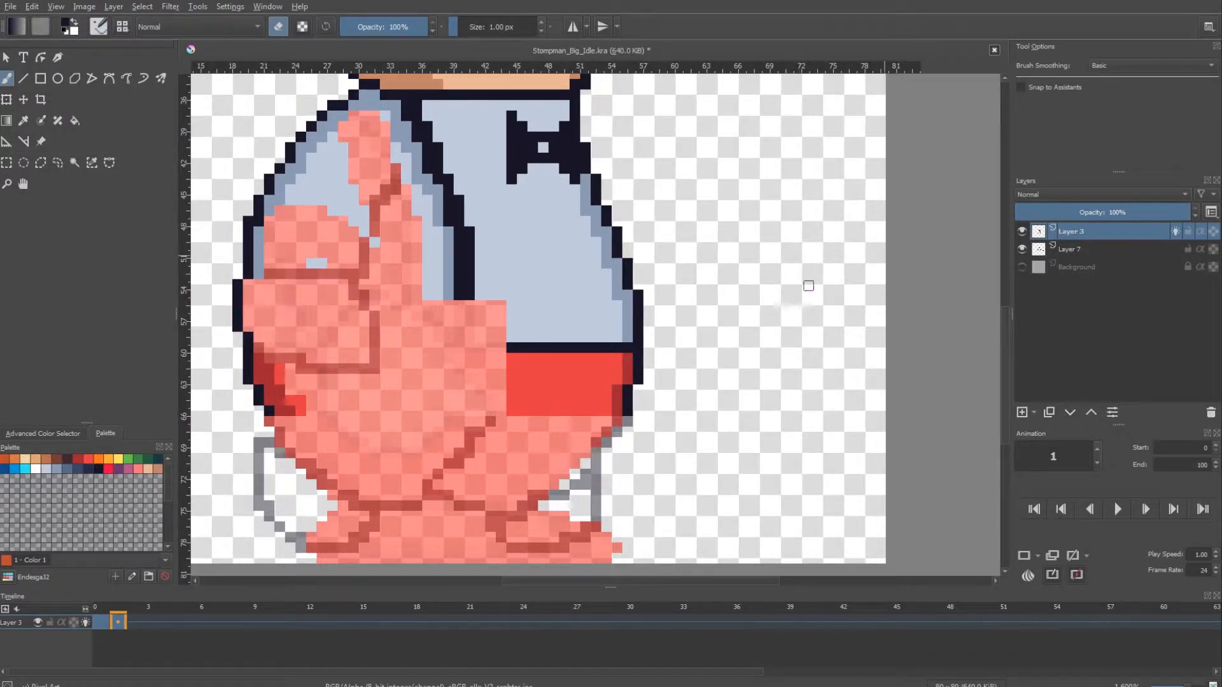
Flip between frames 0 and 1 to compare the original pose with the new one.
left_click(1054, 254)
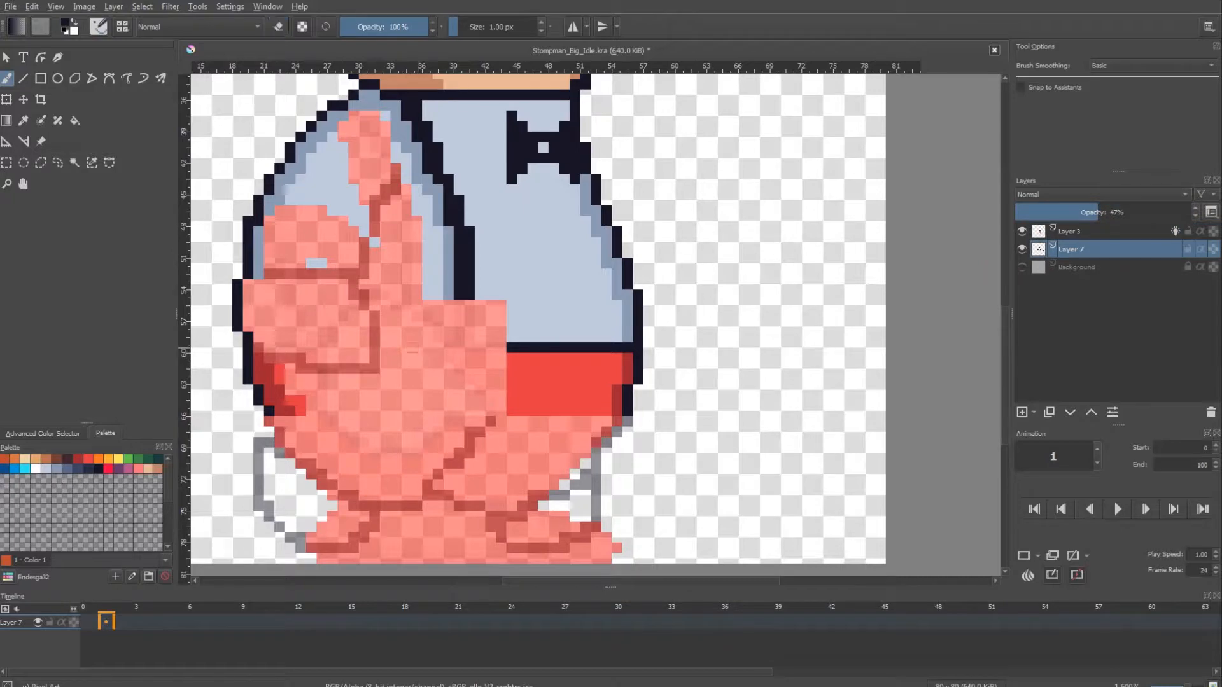
scroll(486, 275, "down", 4)
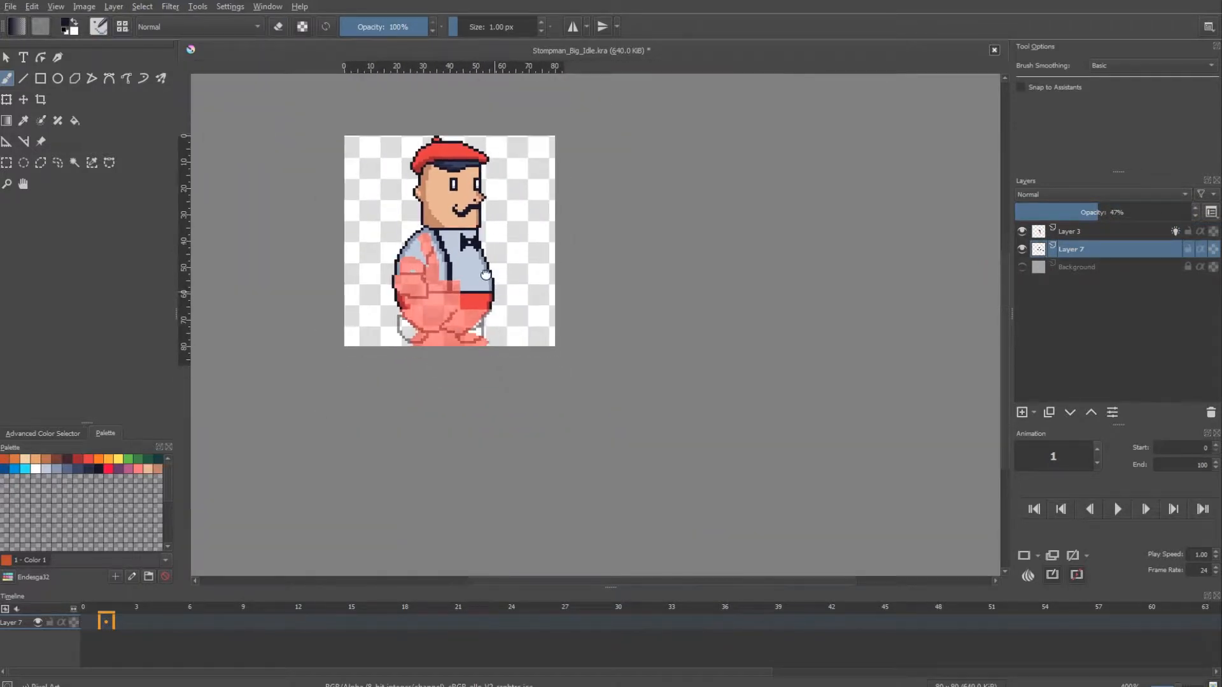
scroll(485, 275, "up", 1)
key("Left")
key("Right")
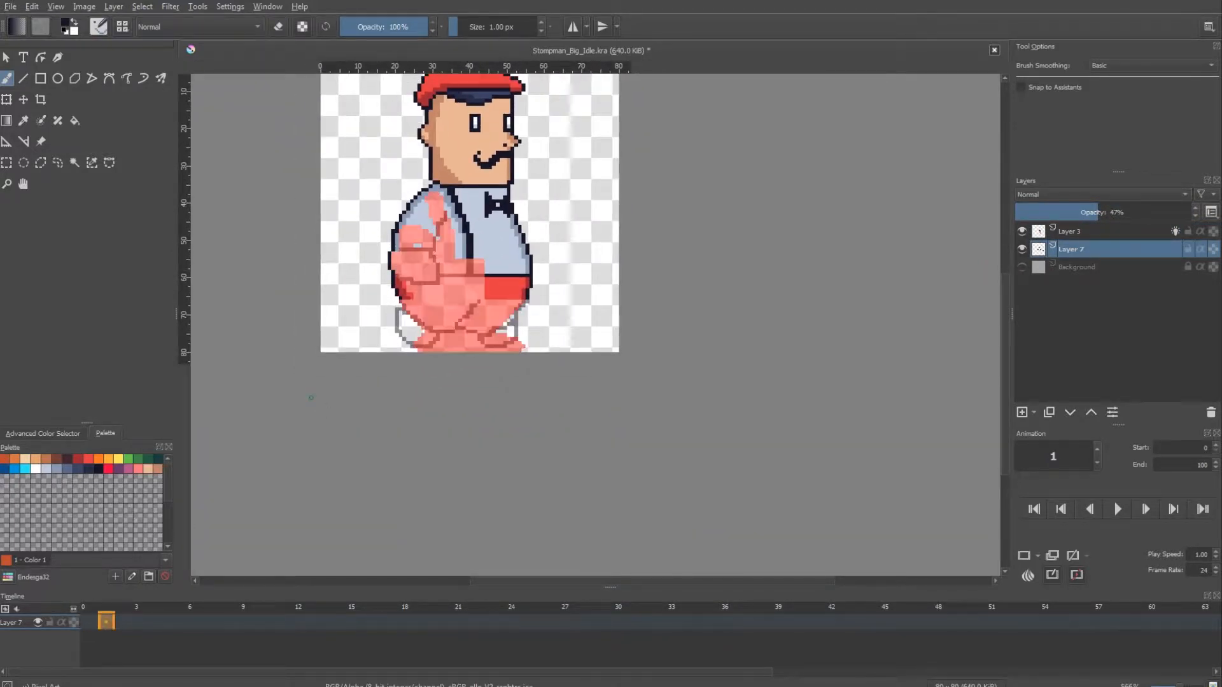
key("Left")
key("Right")
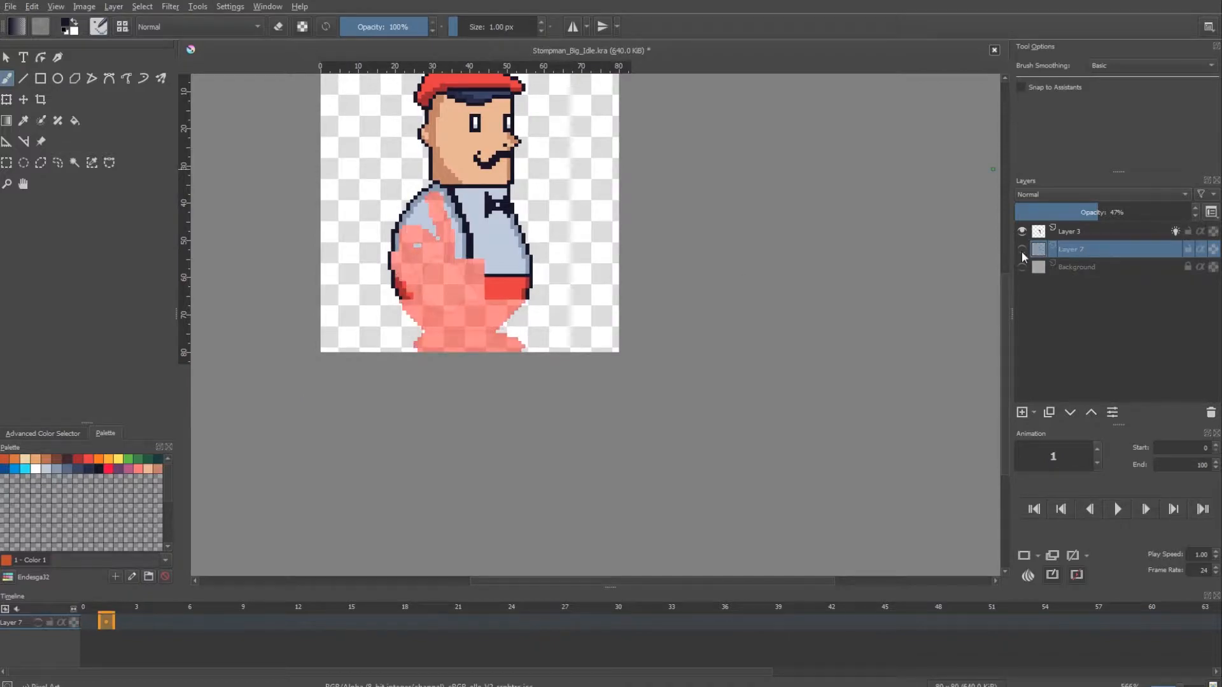
key("Left")
key("Right")
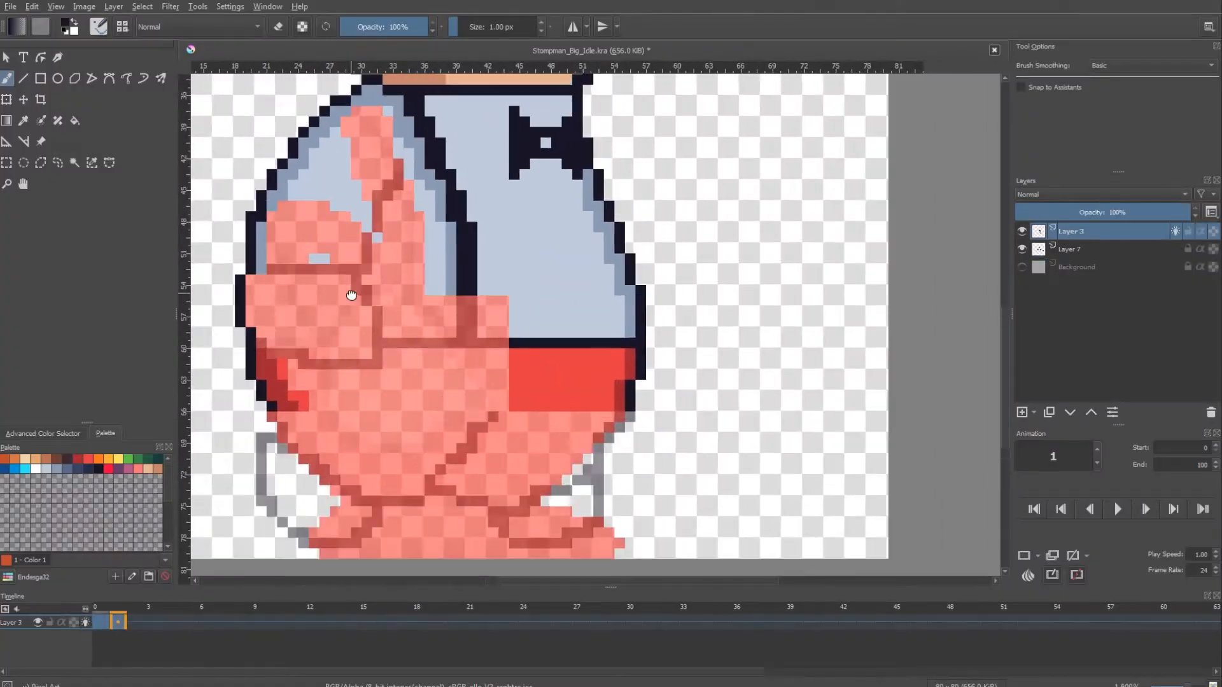
Trace the sketched arm, fist, trouser and shoe outlines in the dark outline color on Layer 3.
left_click_drag(351, 295, 349, 303)
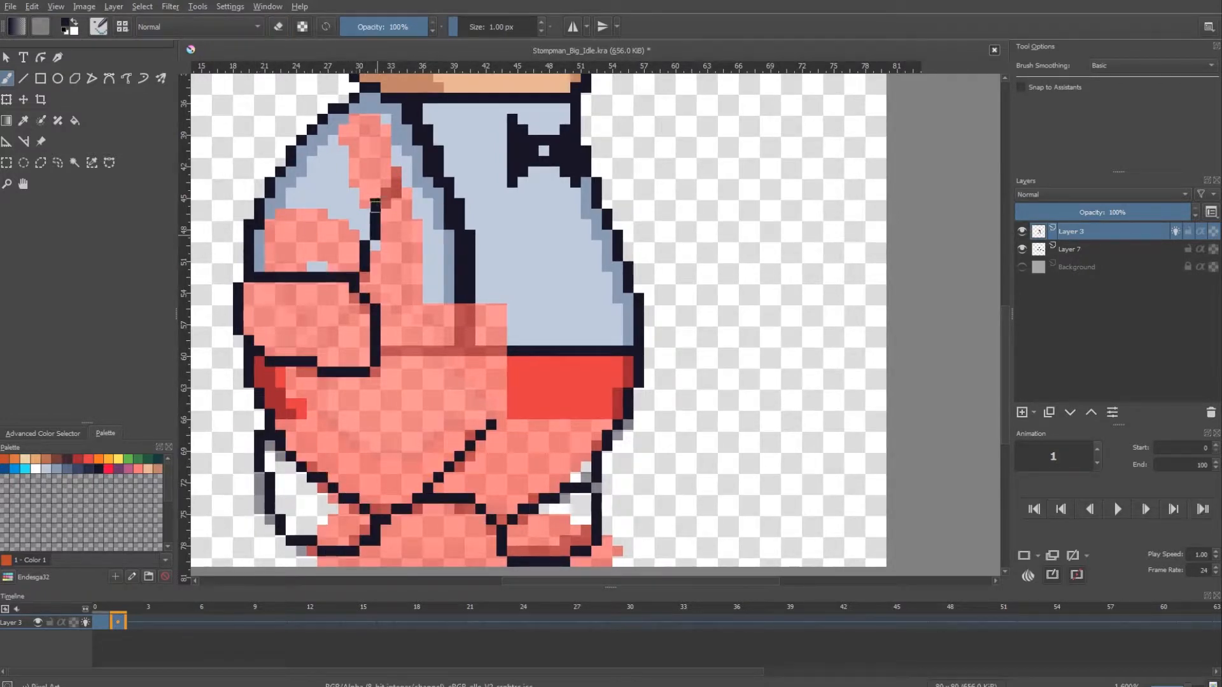
key("e")
scroll(413, 195, "down", 1)
scroll(407, 331, "up", 1)
Repaint the erased part of the shirt above the waistline with the sampled light blue-gray.
left_click(554, 268, "ctrl")
left_click(524, 268)
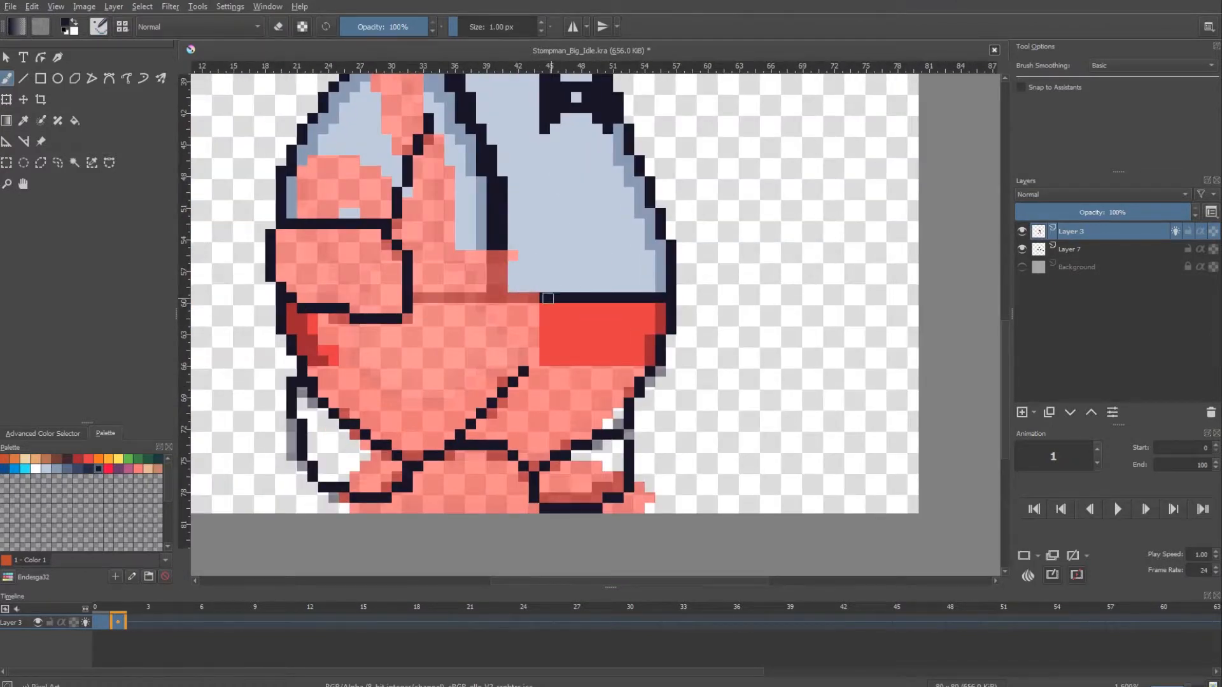
scroll(394, 449, "down", 1)
mouse_move(547, 298)
left_mouse_down()
mouse_move(417, 298)
mouse_move(423, 381)
mouse_move(379, 343)
mouse_move(563, 314)
left_mouse_up()
Turn off onion skinning for Layer 3 and fill the trousers red, shirt light blue-gray, glove white and shoes brown.
left_click(1175, 231)
key("f")
left_click(506, 370, "ctrl")
left_click(475, 371)
left_click(536, 305, "ctrl")
left_click(433, 299)
left_click(396, 207)
left_click(479, 89, "ctrl")
left_click(365, 381)
left_click(46, 459)
left_click(375, 468)
left_click(540, 481)
scroll(586, 425, "down", 2)
Sketch the far arm and hand hanging in front of the belly on Layer 7.
left_click_drag(555, 398, 521, 381)
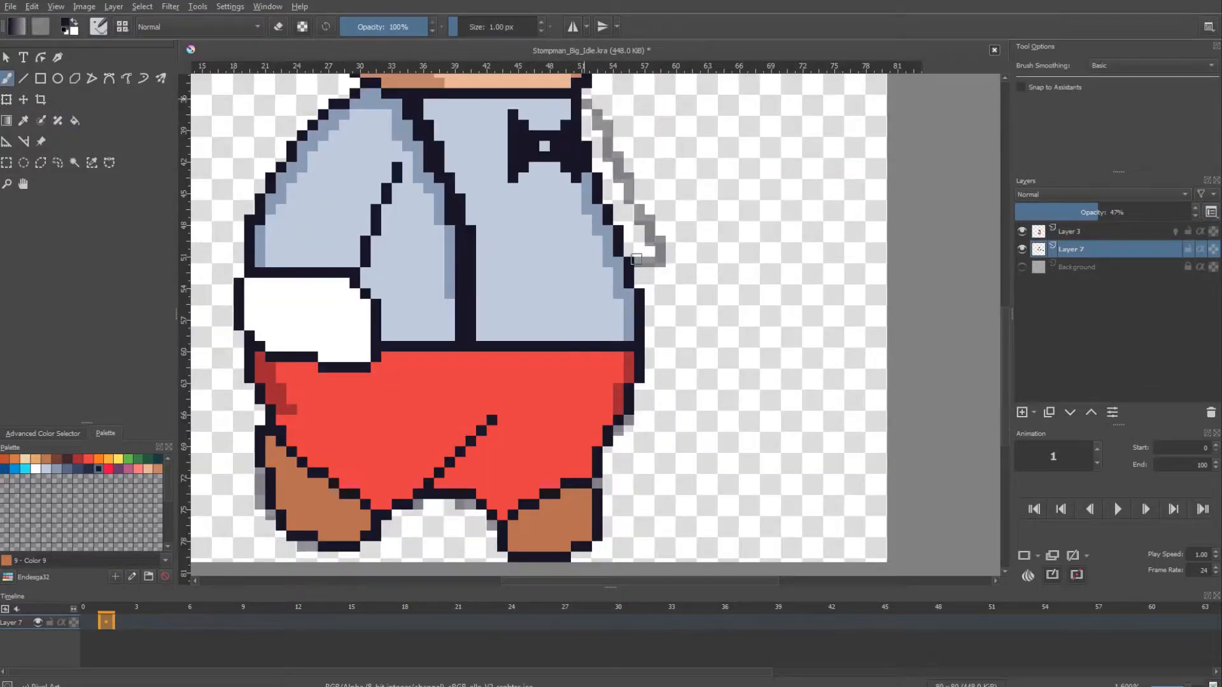
left_click_drag(660, 266, 693, 323)
left_click_drag(650, 336, 682, 336)
scroll(708, 347, "down", 2)
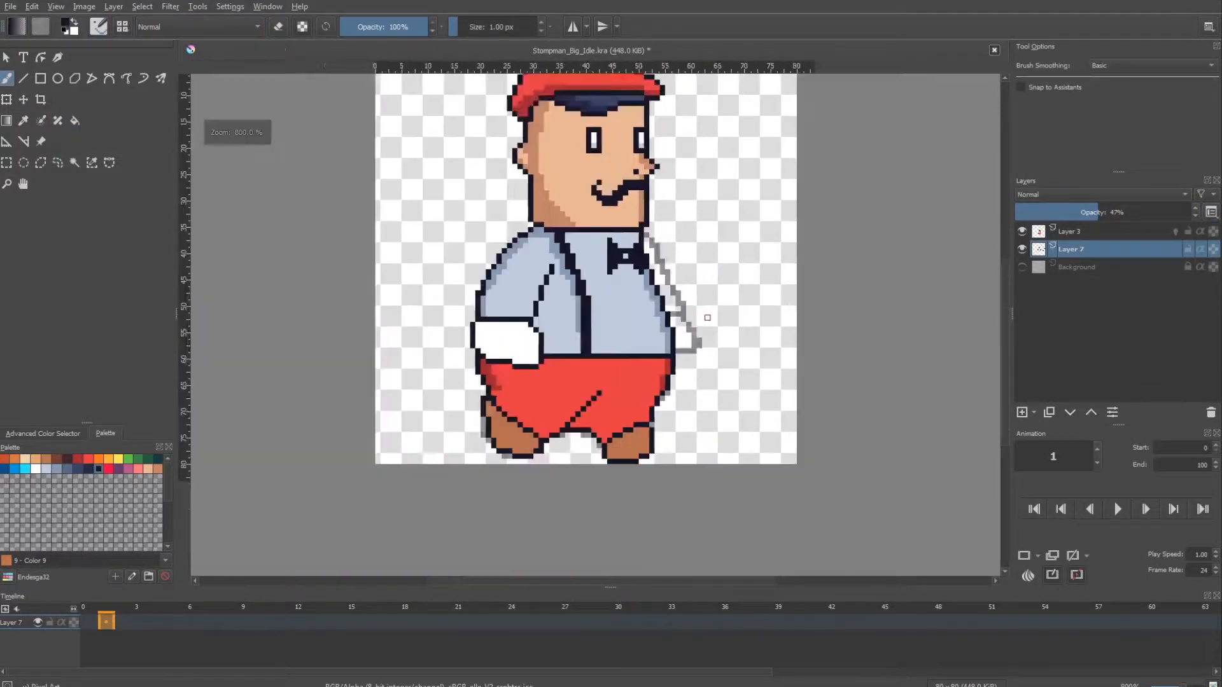
scroll(697, 320, "up", 1)
Trace the far arm, cuff and hand in the dark outline color on Layer 3.
left_click(1091, 231)
scroll(592, 373, "up", 1)
left_click_drag(632, 138, 590, 114)
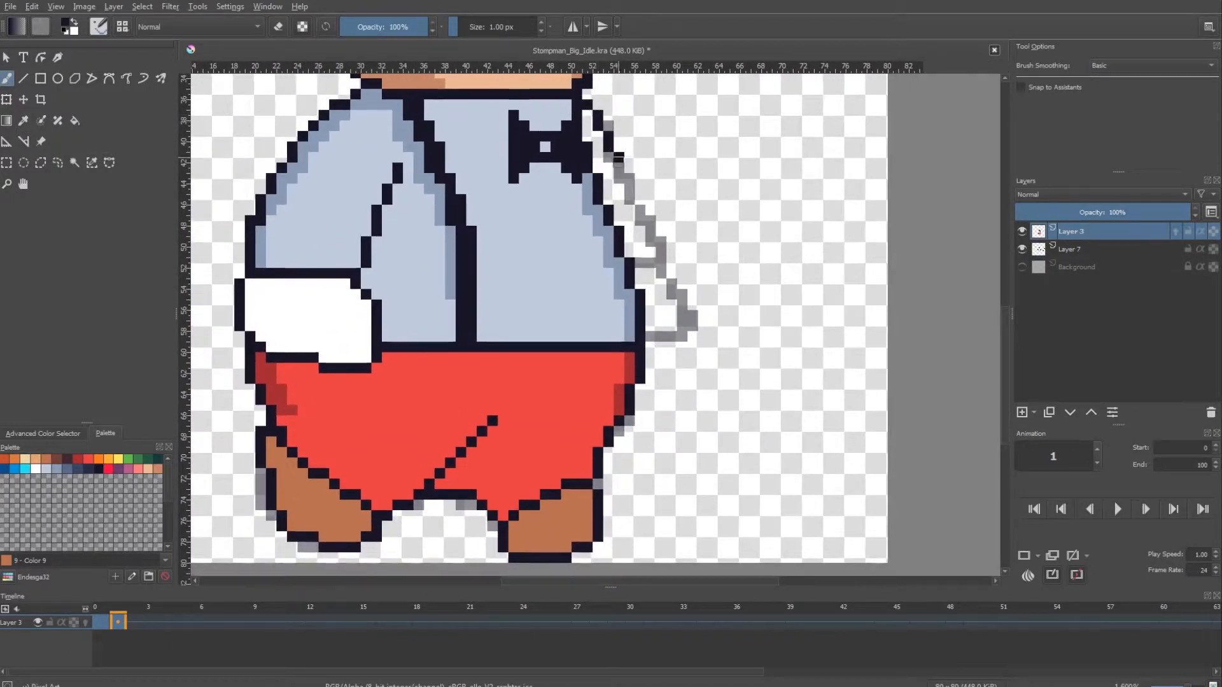
left_click_drag(640, 263, 651, 263)
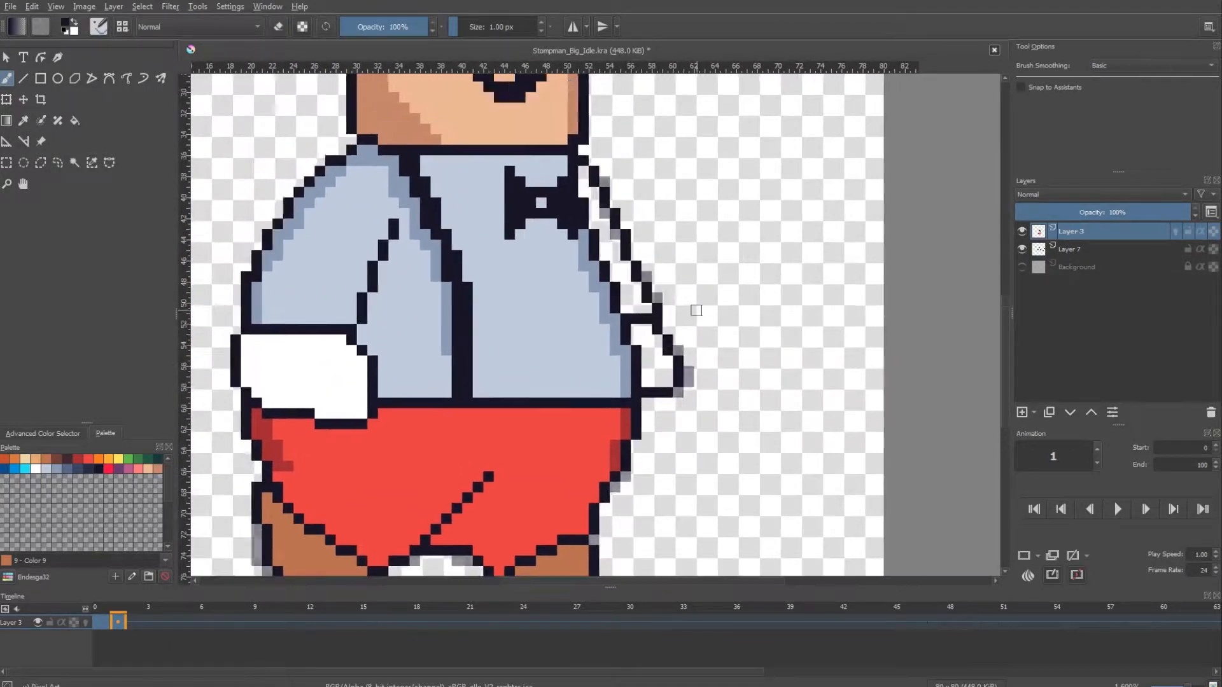
Fill the far hand white and its sleeve light blue-gray, and hide sketch Layer 7.
key("f")
left_click(659, 366)
scroll(627, 410, "down", 3)
left_click(1021, 249)
scroll(647, 416, "up", 4)
left_click(616, 360)
scroll(669, 319, "down", 4)
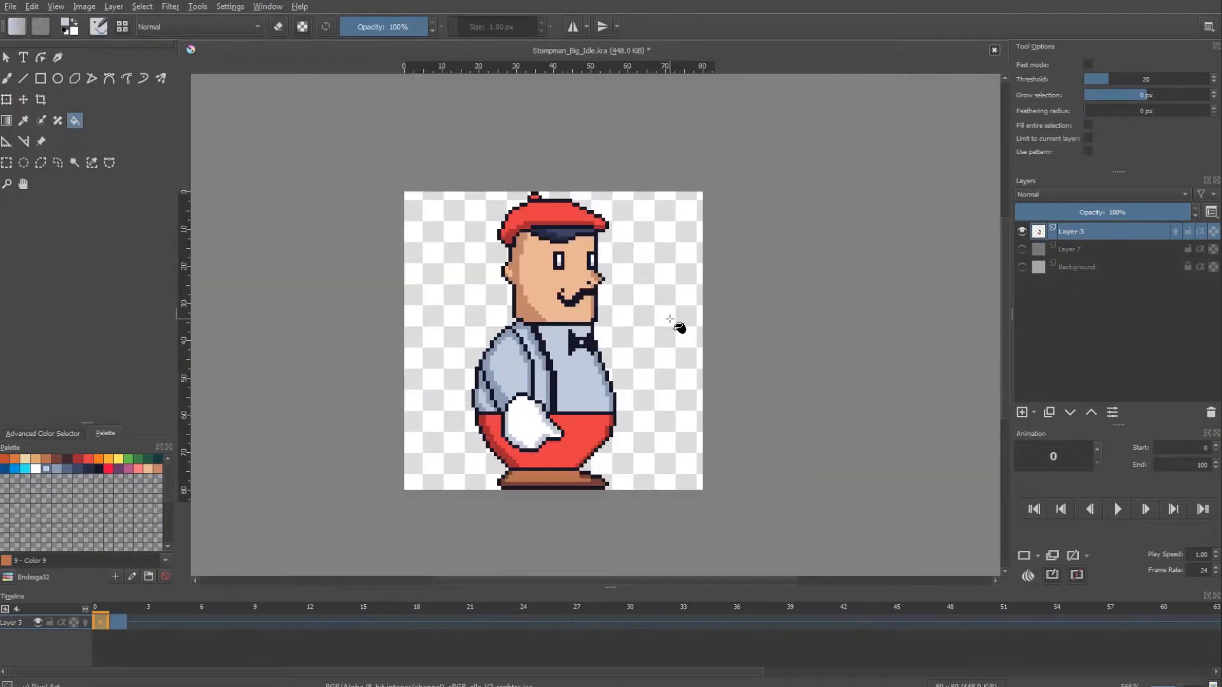
Shade the near sleeve along the arm fold with the darker blue-gray.
scroll(548, 401, "up", 3)
key("b")
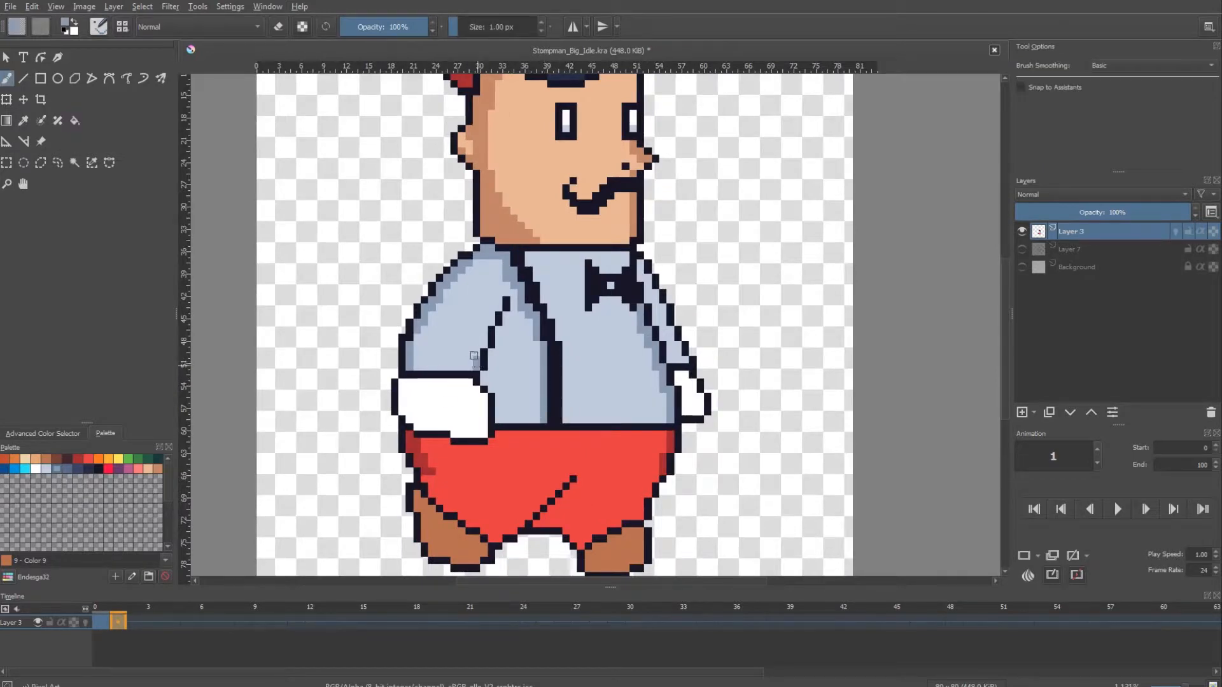
mouse_move(429, 468)
left_mouse_down()
mouse_move(422, 423)
mouse_move(423, 442)
left_mouse_up()
Shade the near leg's outer edge and the trouser crease with the sampled dark red.
left_click(422, 424, "ctrl")
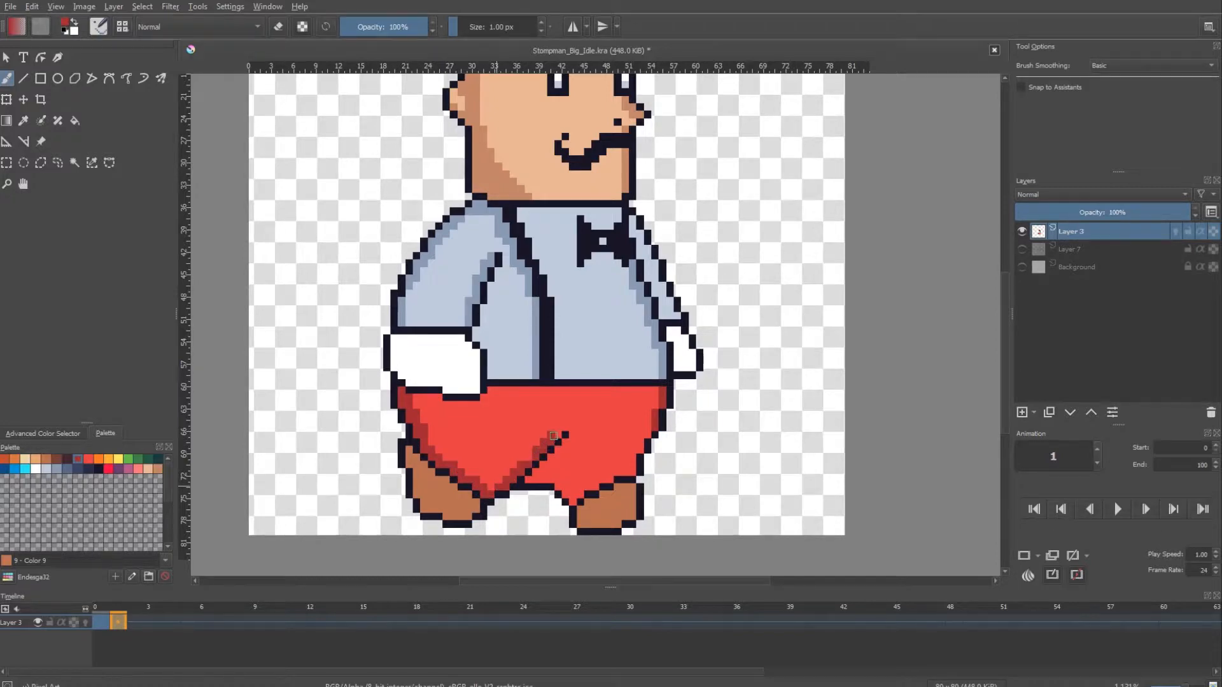
scroll(559, 441, "down", 3)
scroll(494, 472, "up", 3)
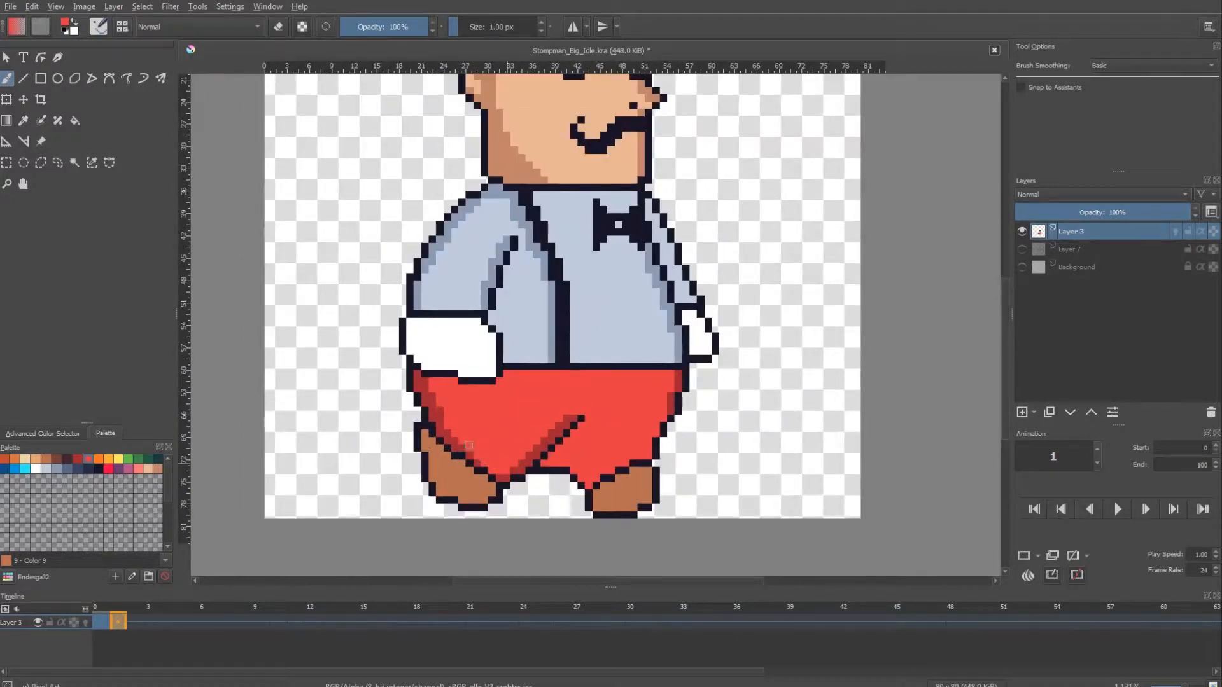
scroll(500, 474, "down", 2)
scroll(500, 474, "up", 3)
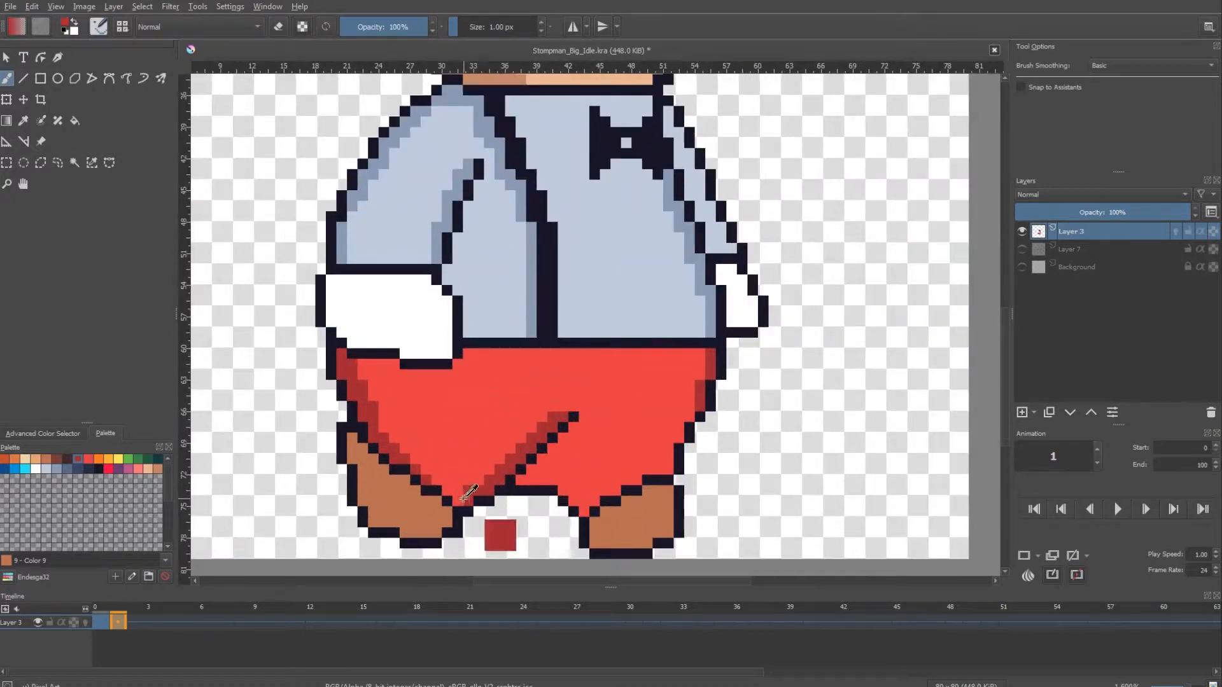
Trim the near leg's lower edge shading with the base red and refine the shading along the crease.
left_click_drag(464, 414, 467, 404)
key("Left")
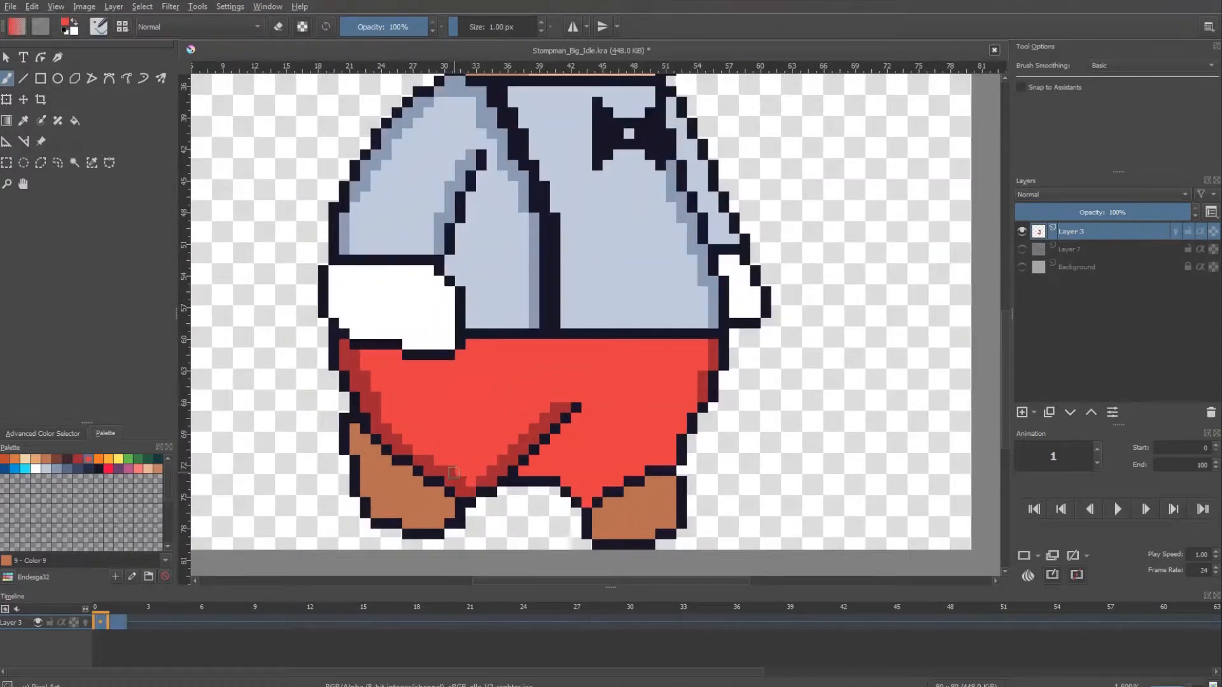
scroll(431, 465, "down", 3)
scroll(455, 460, "up", 3)
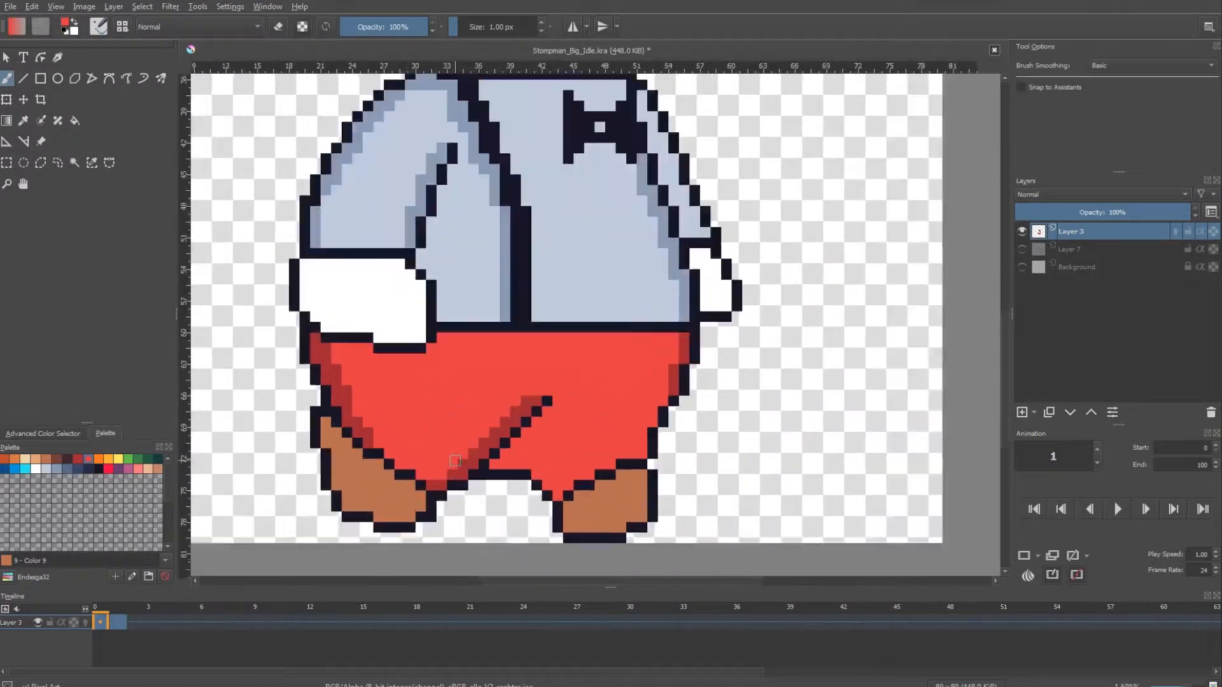
scroll(441, 483, "down", 3)
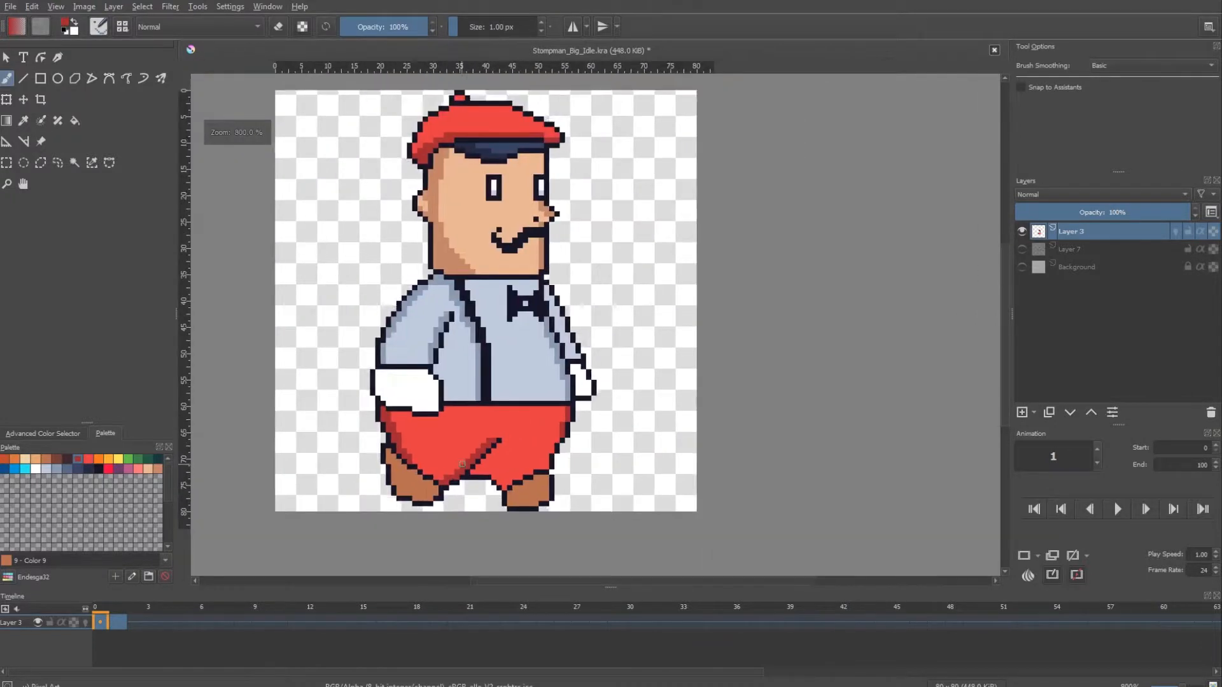
scroll(452, 476, "up", 2)
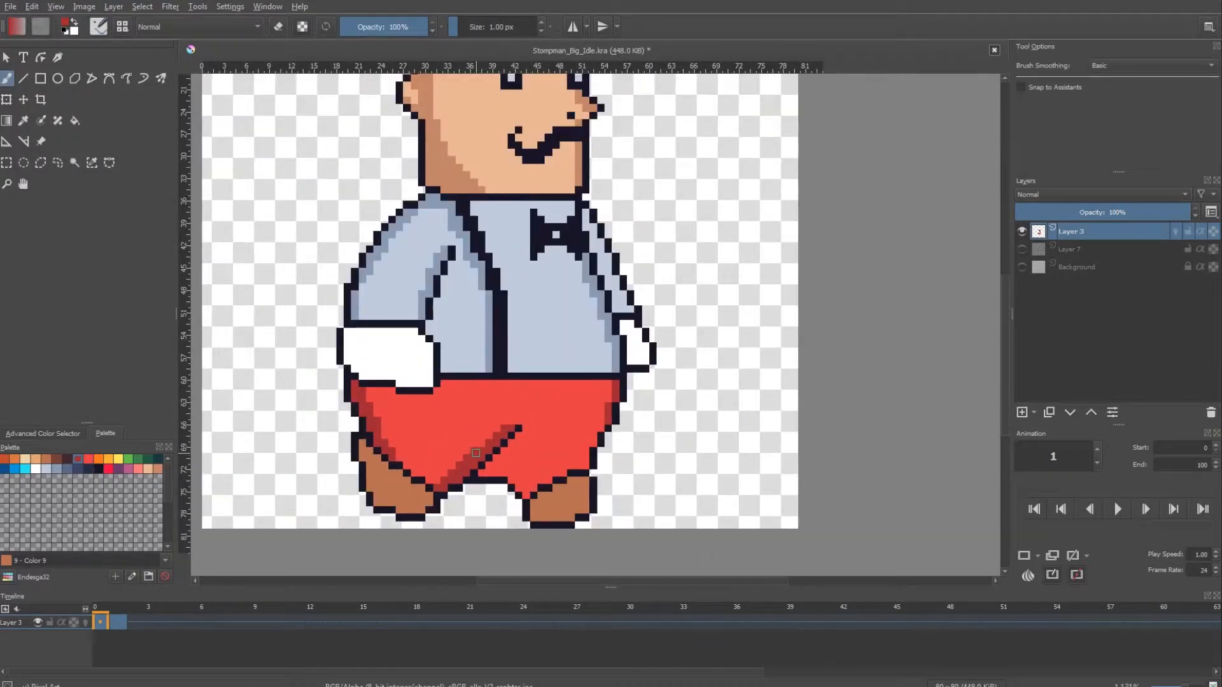
scroll(511, 422, "down", 3)
scroll(448, 452, "up", 4)
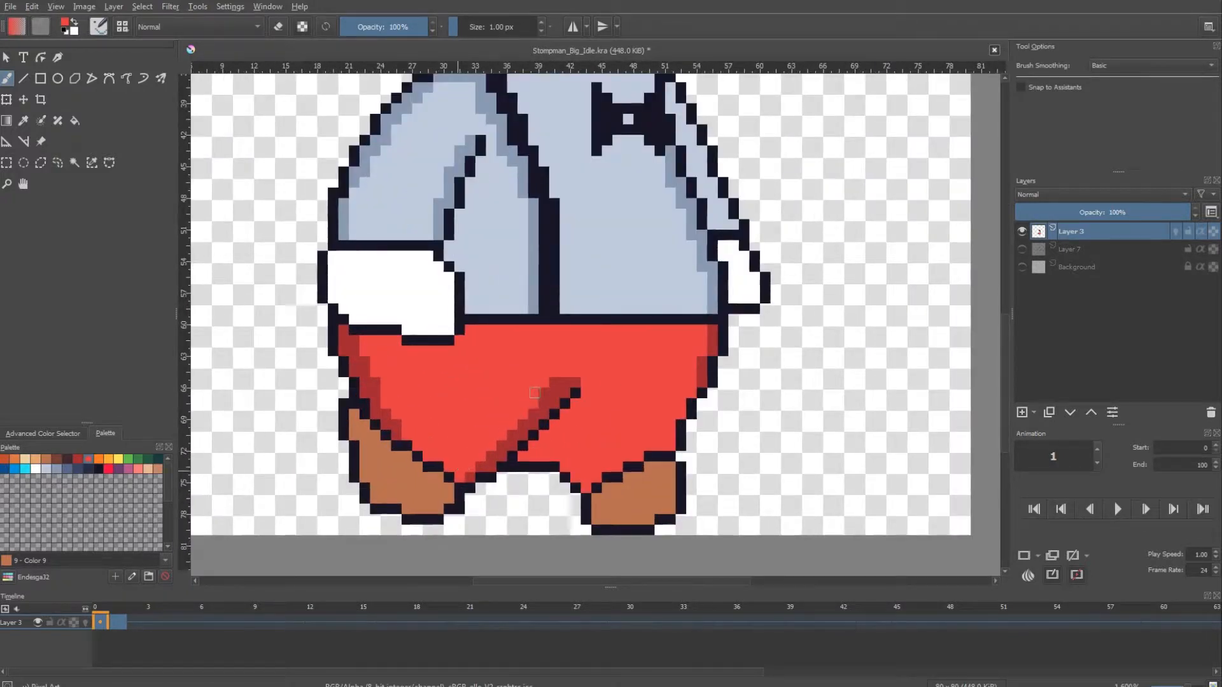
Shade the far leg's outer edge and the trousers along the crotch with dark red.
scroll(602, 428, "down", 3)
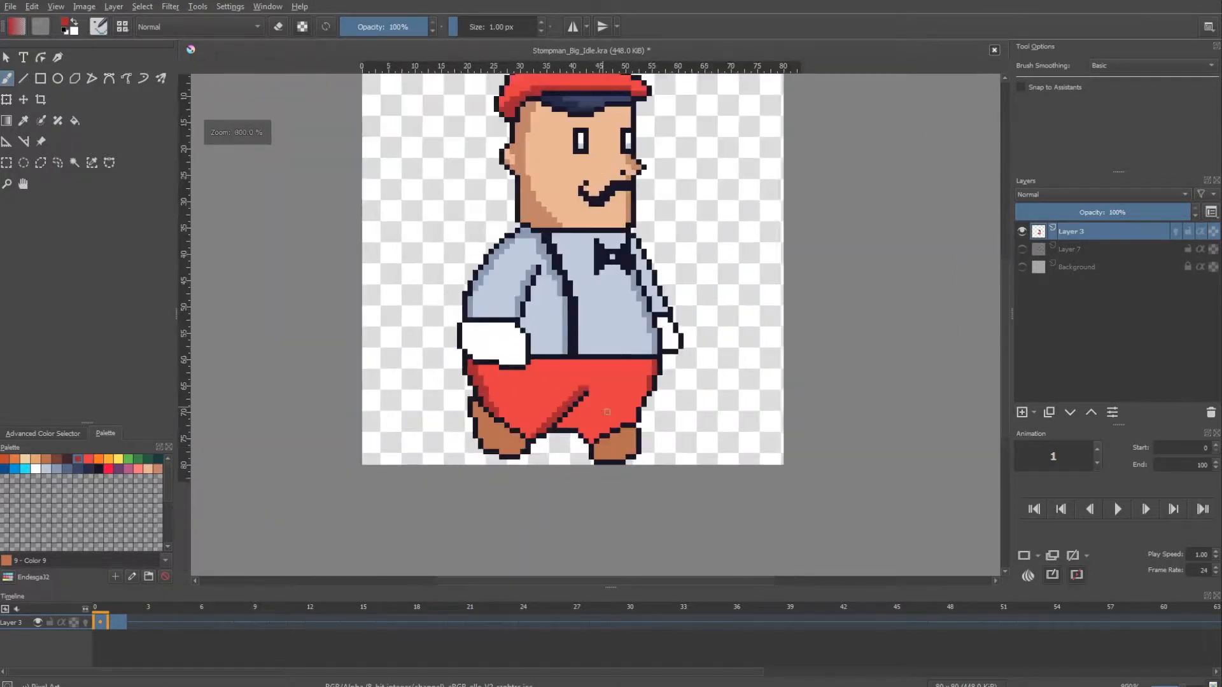
scroll(716, 411, "up", 4)
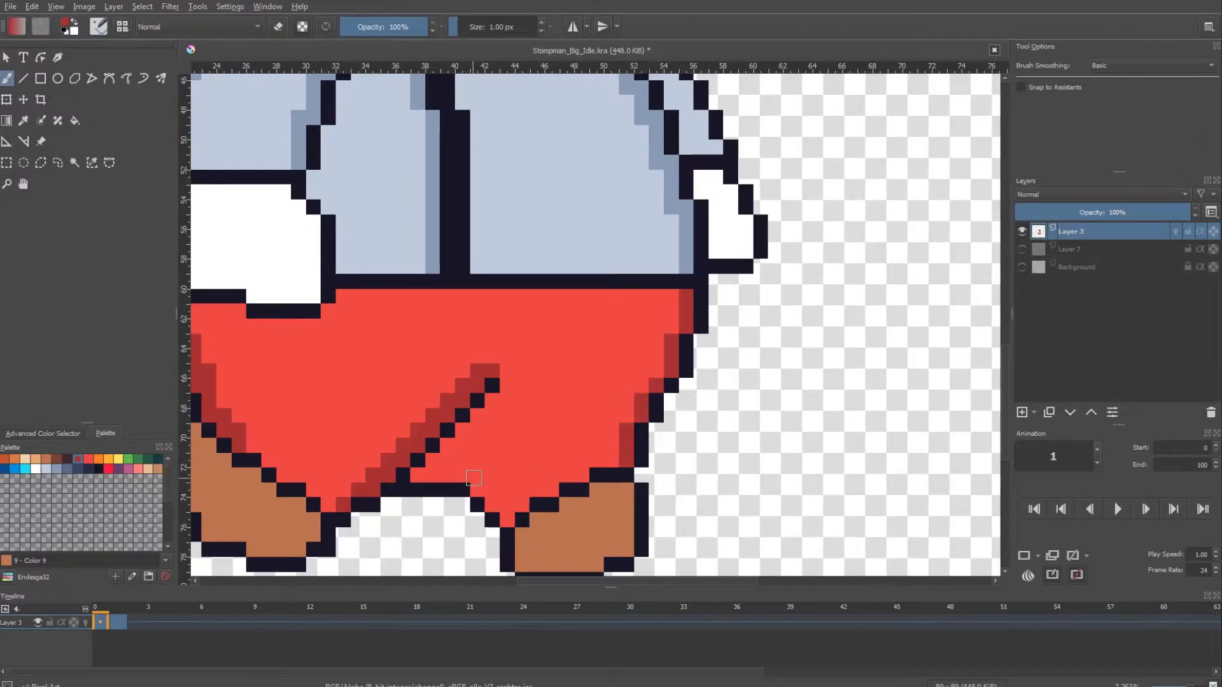
scroll(473, 478, "down", 4)
scroll(492, 490, "up", 3)
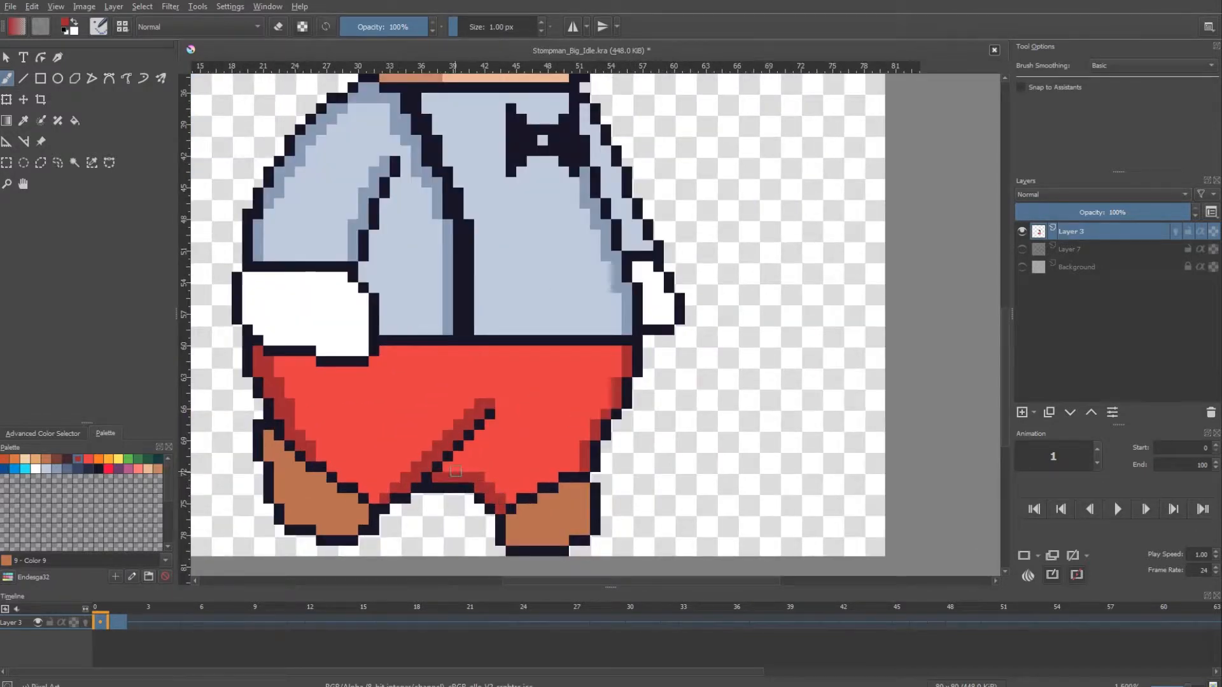
scroll(455, 471, "down", 4)
scroll(492, 497, "up", 3)
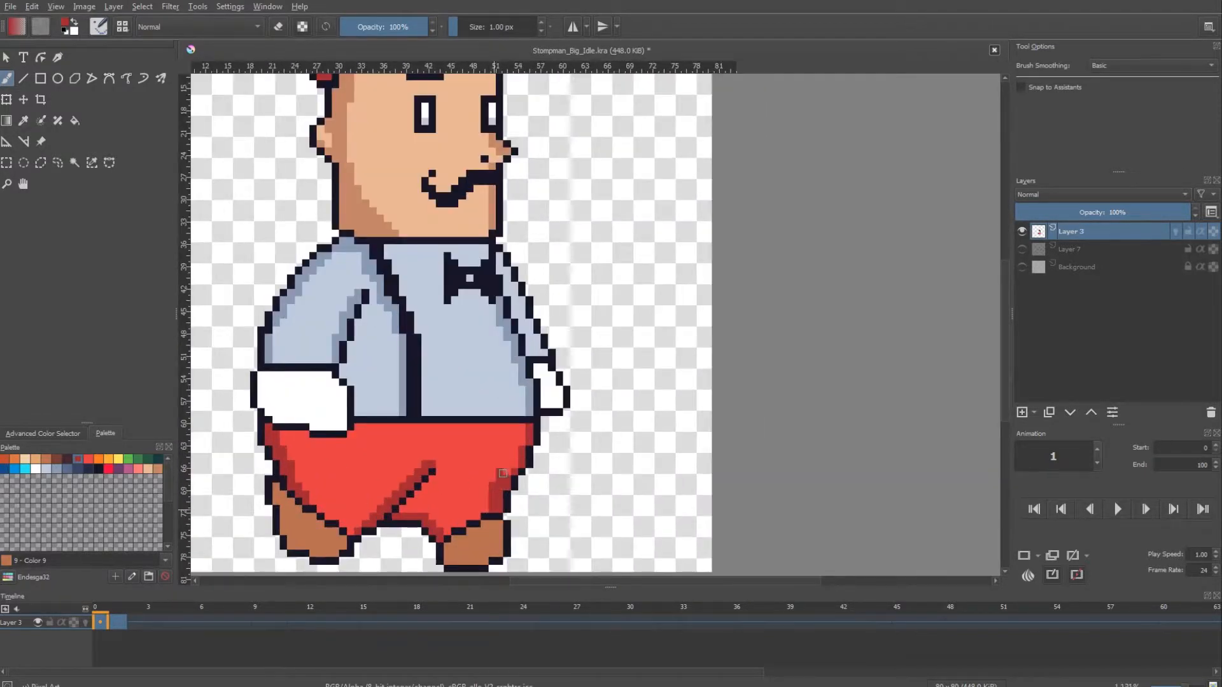
Shade both shoes in frame 1 with dark brown, Color 11.
scroll(528, 426, "down", 4)
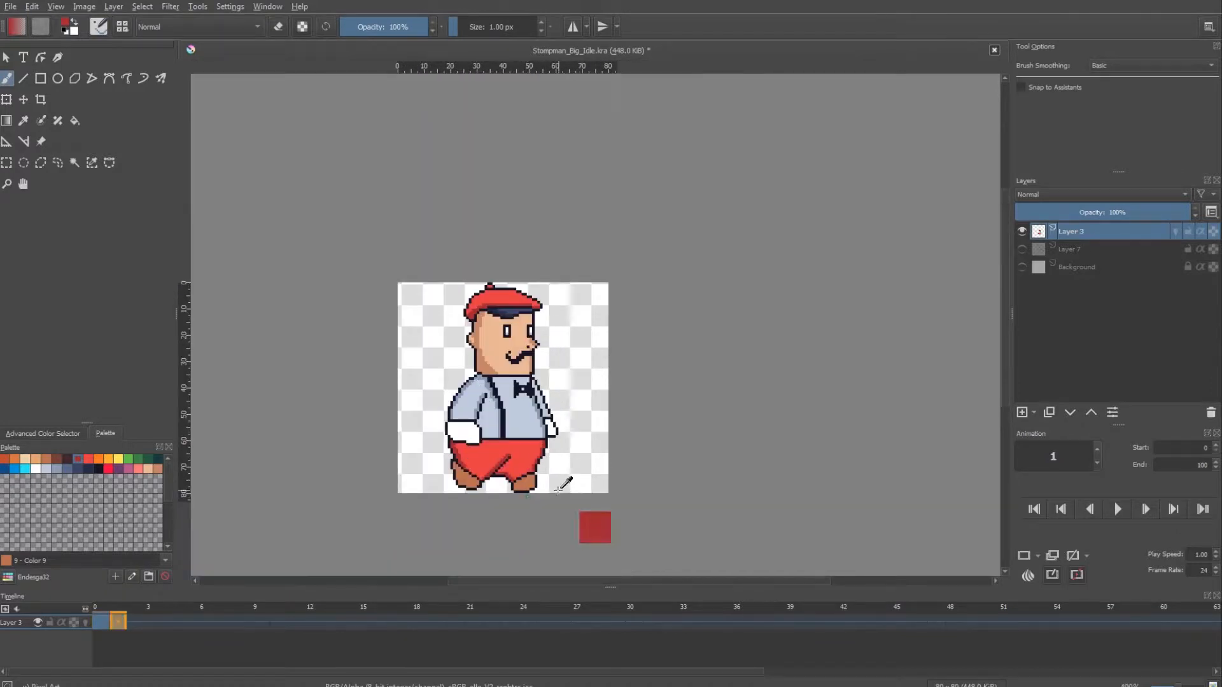
scroll(503, 303, "up", 4)
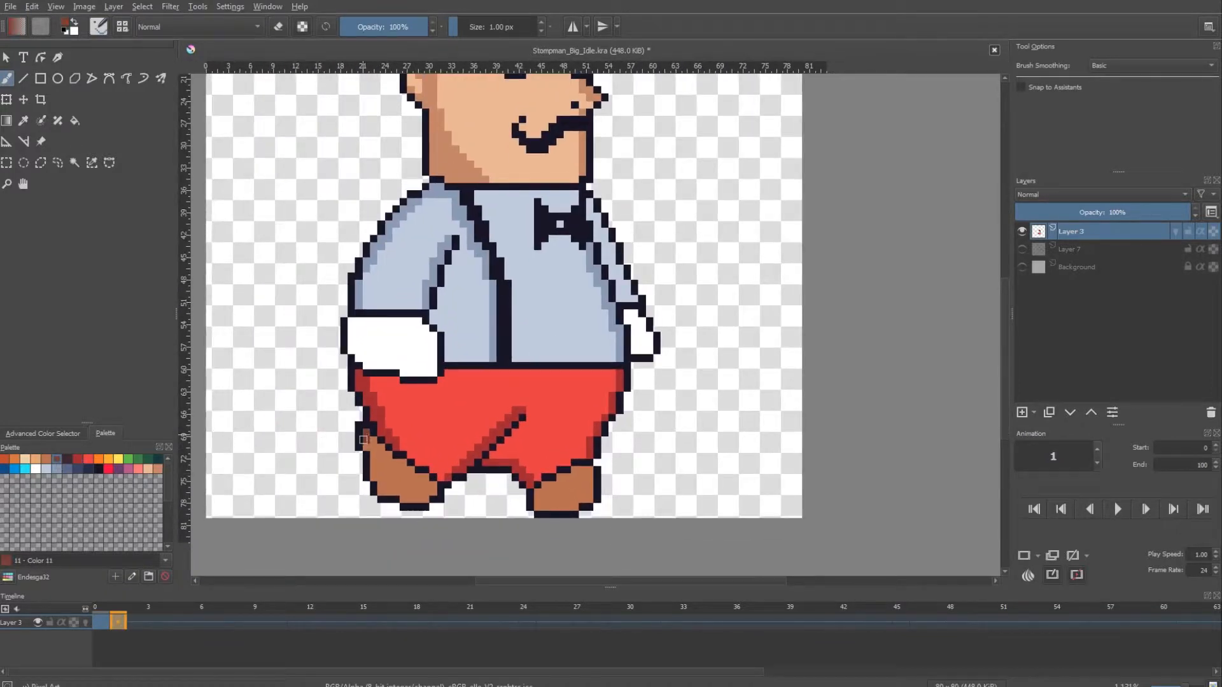
scroll(378, 488, "down", 4)
scroll(508, 494, "up", 4)
scroll(545, 502, "down", 3)
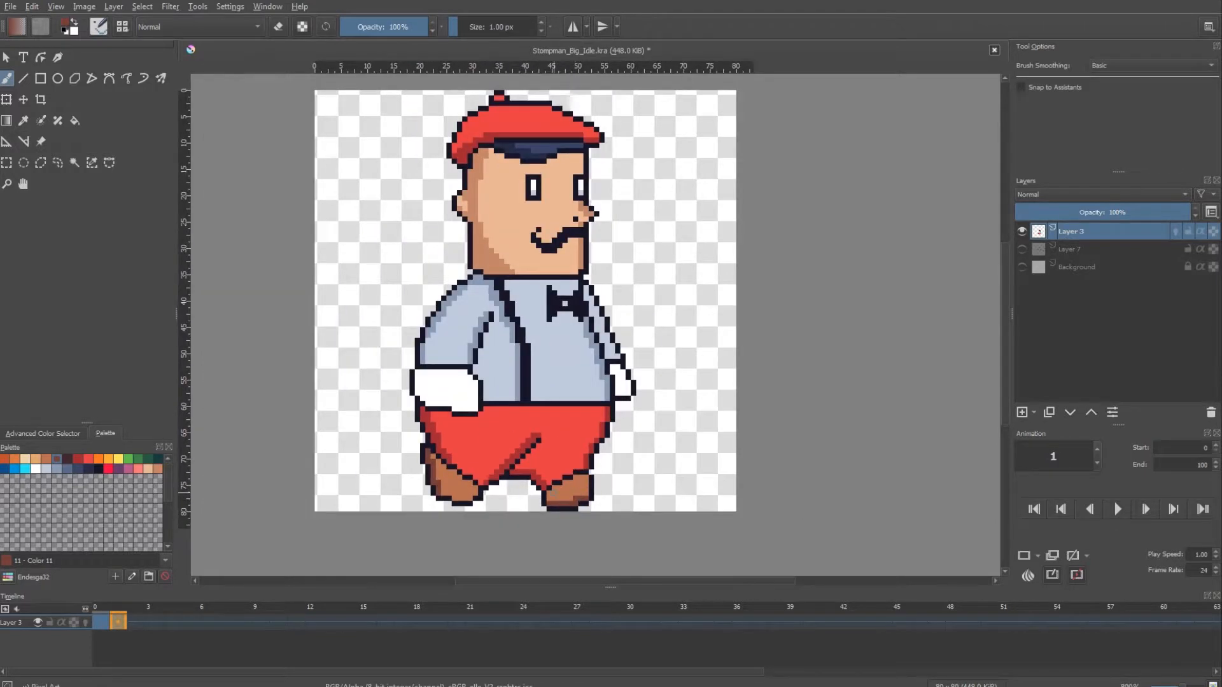
Shade the far sleeve in frame 1 with the darker blue-gray and the far hand with light blue-gray.
scroll(608, 421, "up", 4)
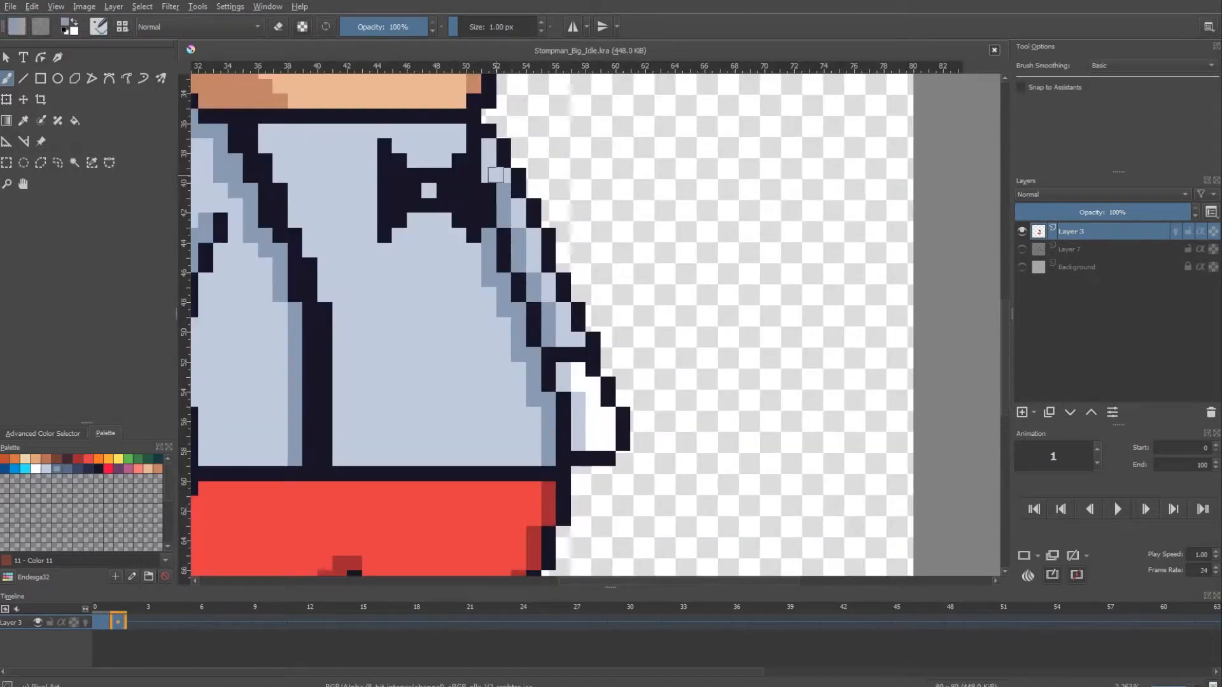
scroll(473, 281, "down", 6)
scroll(470, 261, "up", 6)
left_click(554, 212, "ctrl")
scroll(600, 253, "down", 2)
Compare frames 0 and 1 and shade the small tip of the beret with dark red.
key("Left")
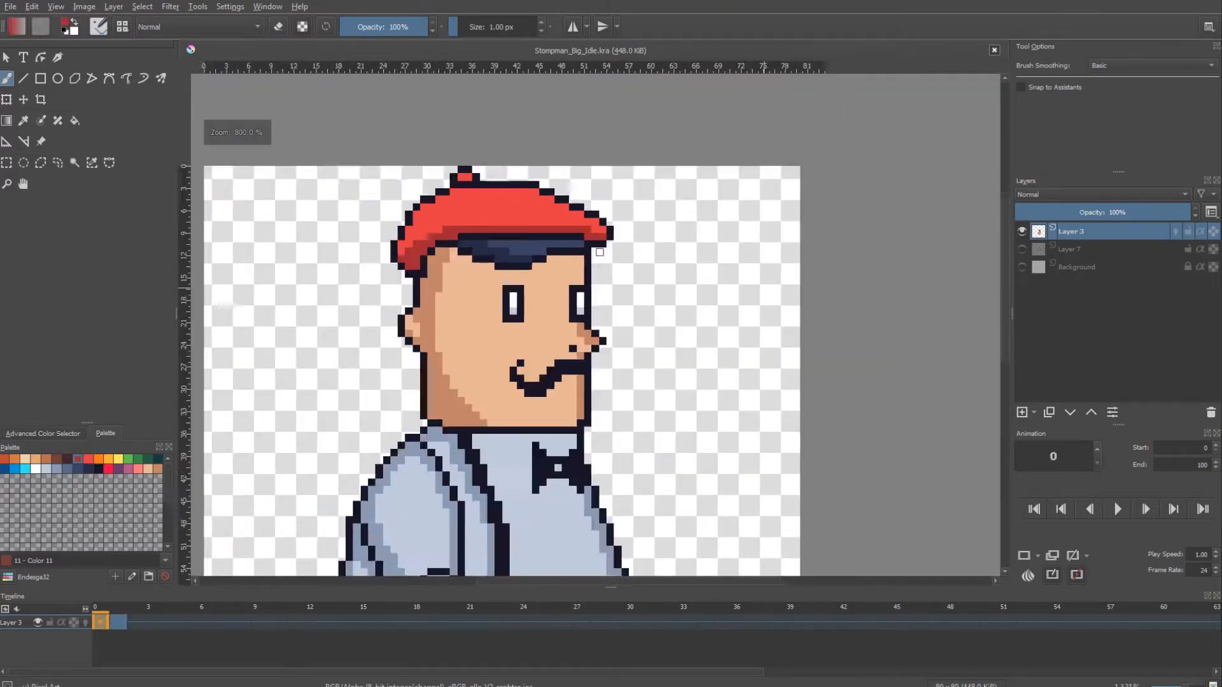
scroll(583, 322, "down", 3)
scroll(544, 283, "up", 4)
key("Right")
scroll(545, 283, "down", 4)
scroll(623, 422, "up", 2)
left_click_drag(565, 407, 615, 383)
Copy the frame 1 keyframe of Layer 3 to frame 2.
key("Right")
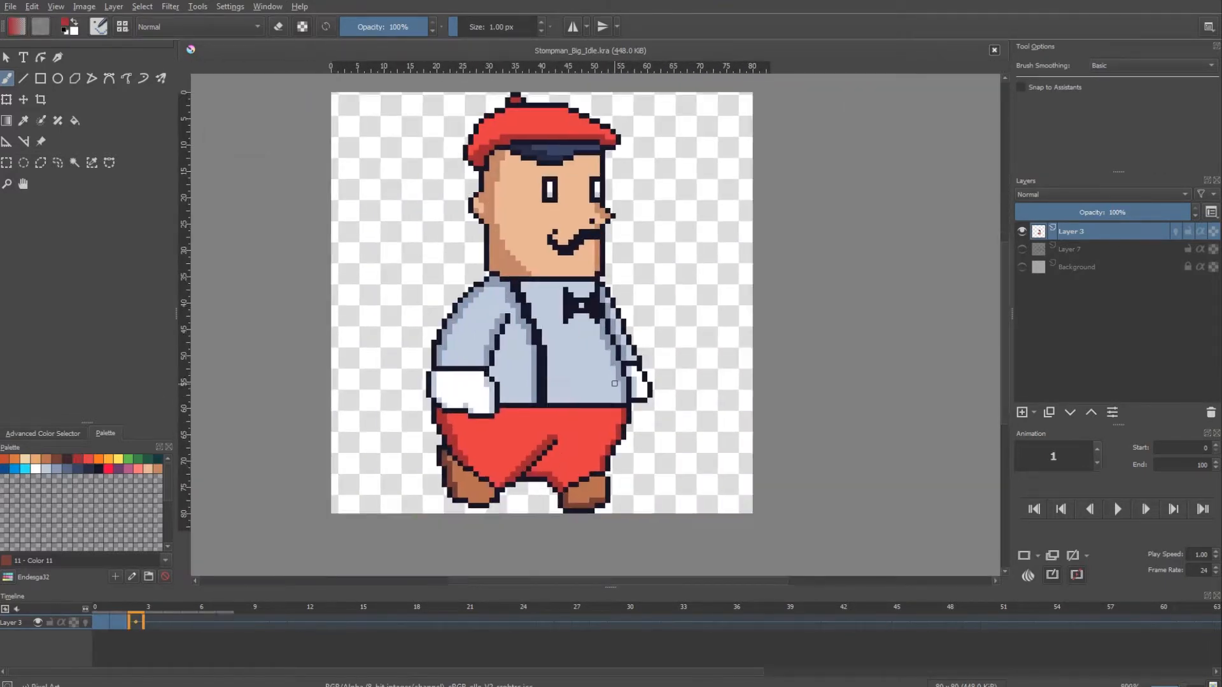
right_click(119, 622)
left_click(136, 622)
right_click(139, 620)
left_click(191, 500)
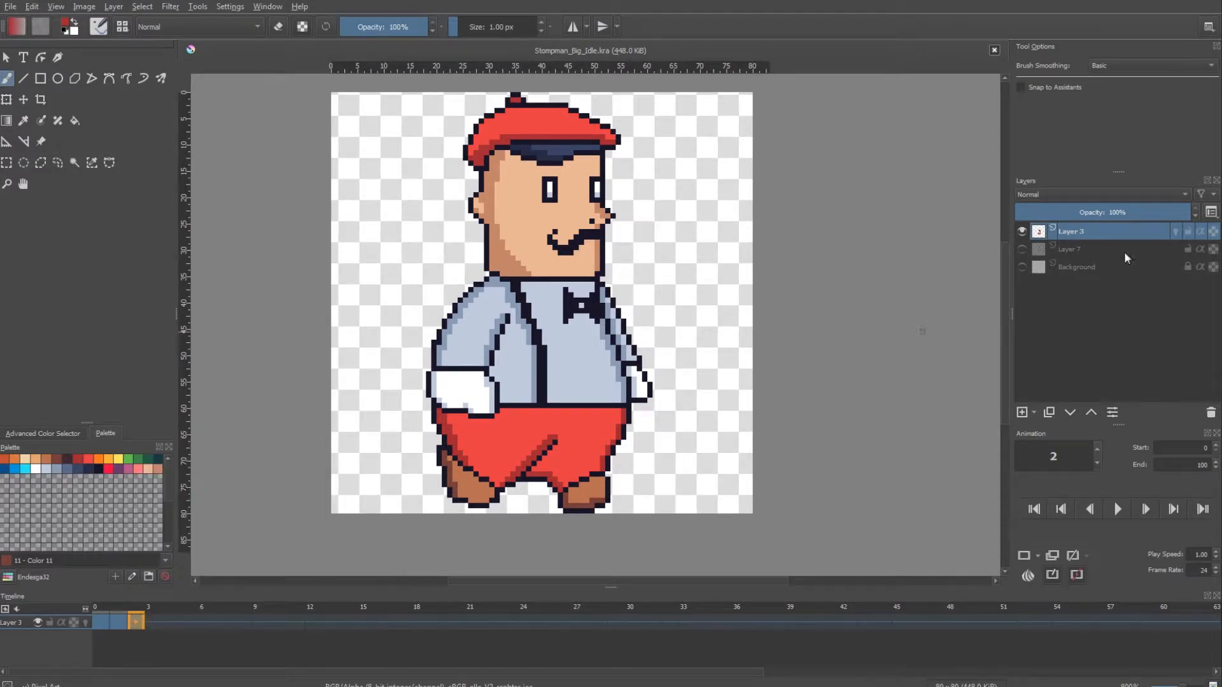
Erase both arms, the shoes and the lower trousers in frame 2 with a 3.38 px eraser.
scroll(689, 456, "up", 2)
left_click_drag(828, 358, 751, 166)
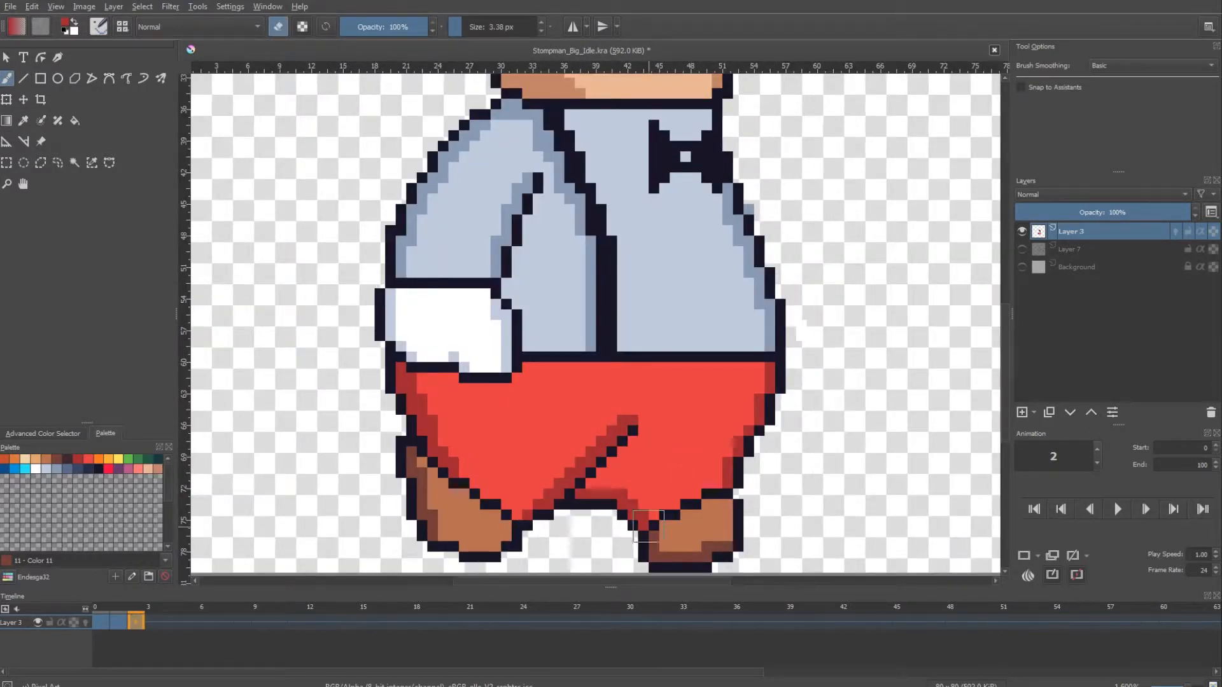
mouse_move(649, 526)
left_mouse_down()
mouse_move(630, 466)
mouse_move(406, 437)
mouse_move(541, 439)
left_mouse_up()
mouse_move(483, 366)
left_mouse_down()
mouse_move(384, 331)
mouse_move(431, 449)
left_mouse_up()
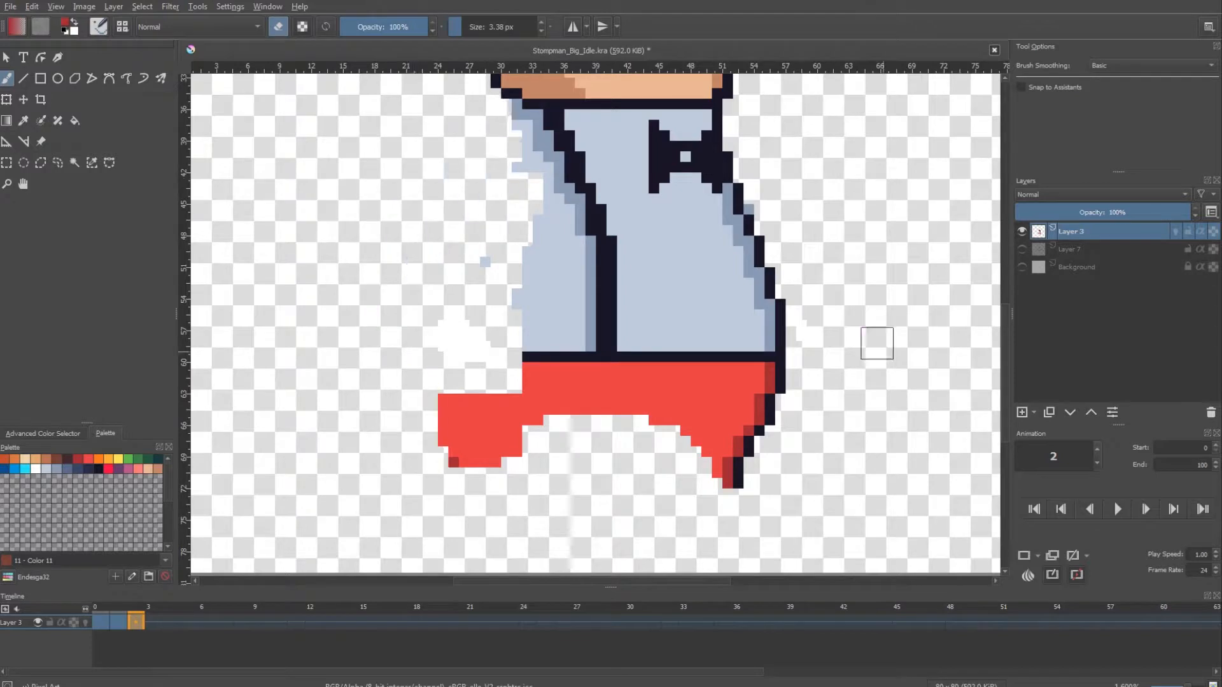
Sketch the raised far arm and the striding legs and shoes on Layer 7, erasing the old leg outline on Layer 3.
left_click(1022, 249)
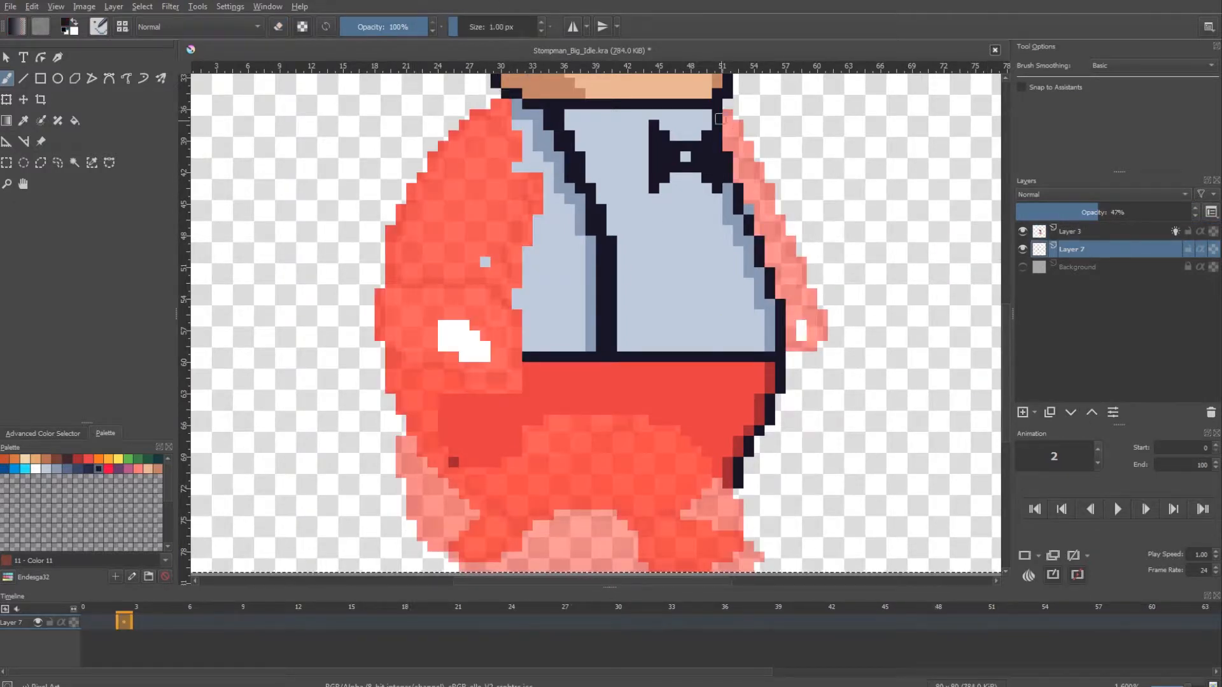
mouse_move(719, 119)
left_mouse_down()
mouse_move(840, 223)
mouse_move(759, 238)
left_mouse_up()
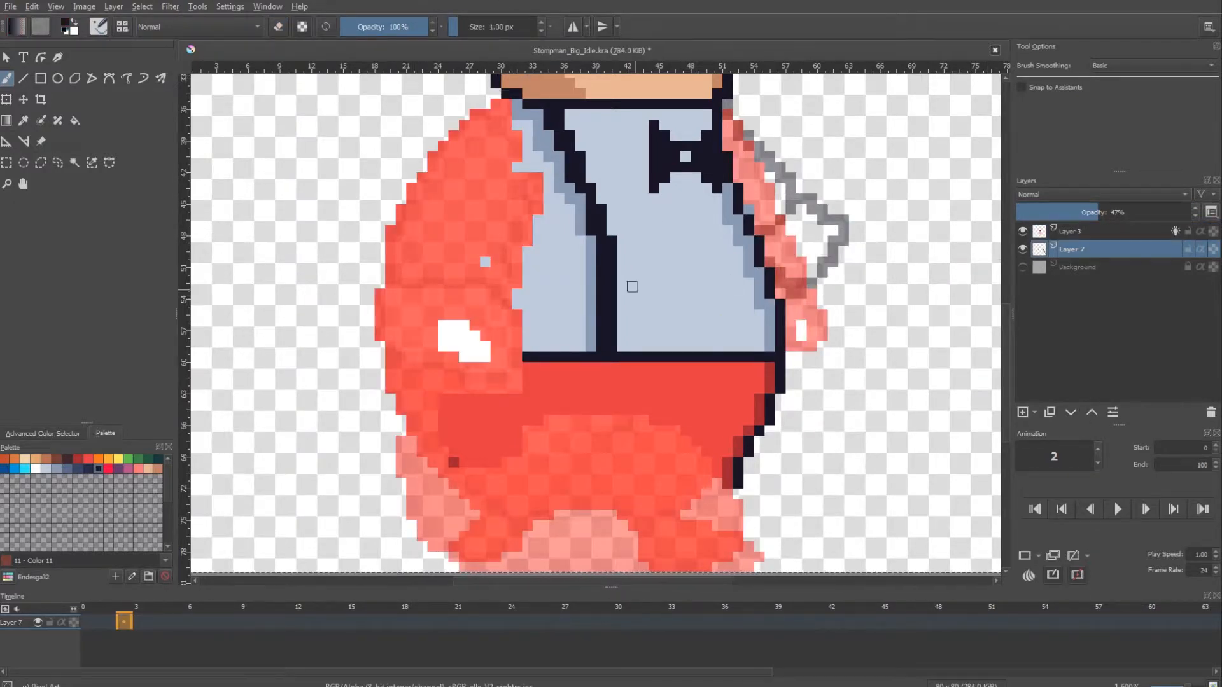
key("Page_Up")
key("e")
mouse_move(742, 449)
left_mouse_down()
mouse_move(745, 393)
mouse_move(810, 369)
mouse_move(704, 471)
mouse_move(763, 393)
mouse_move(666, 444)
mouse_move(705, 479)
mouse_move(628, 448)
mouse_move(500, 466)
mouse_move(379, 511)
left_mouse_up()
key("Page_Down")
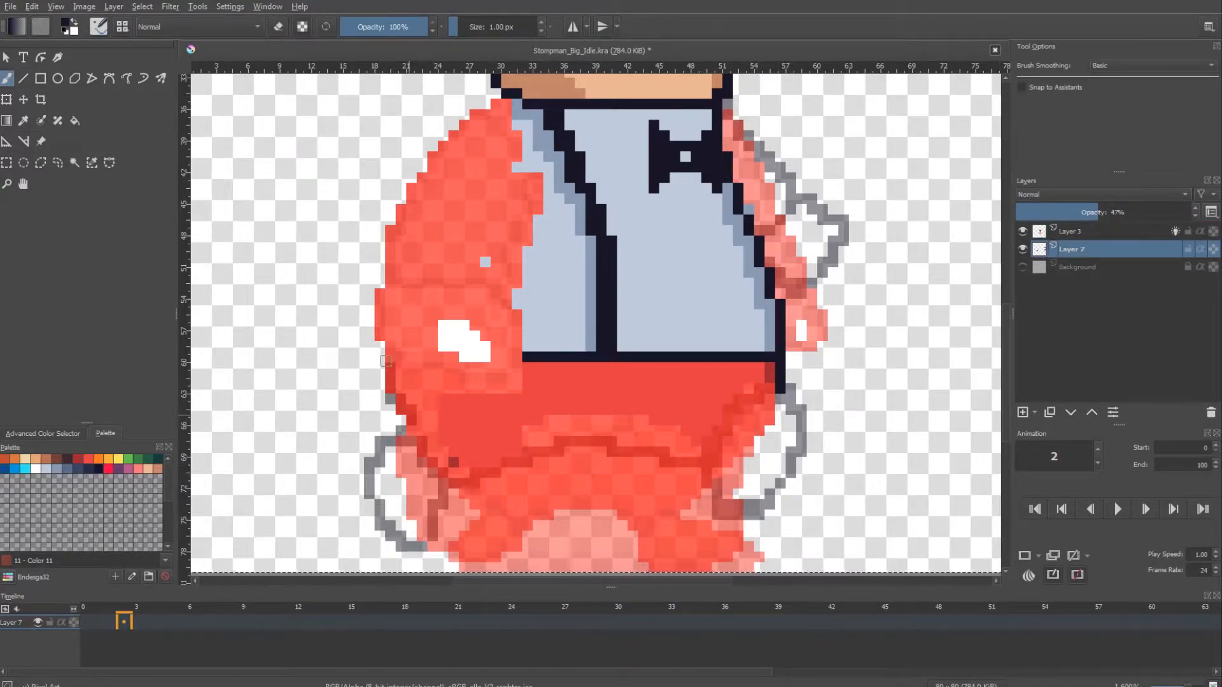
Sketch the near arm swung backward, with its sleeve fold, cuff and hand, on Layer 7.
left_click_drag(392, 351, 478, 218)
left_click_drag(493, 91, 366, 181)
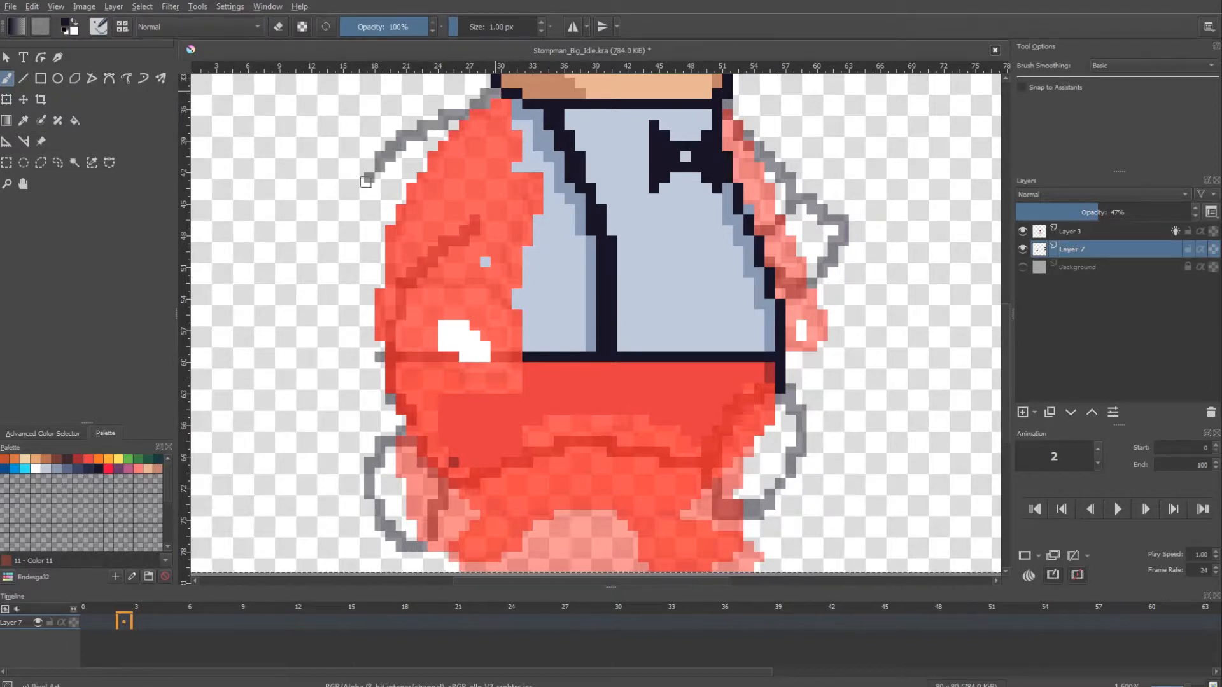
left_click_drag(318, 268, 382, 348)
Erase the old near arm remnants and suspender from Layer 3 with a 2.75 px eraser.
key("Page_Up")
key("e")
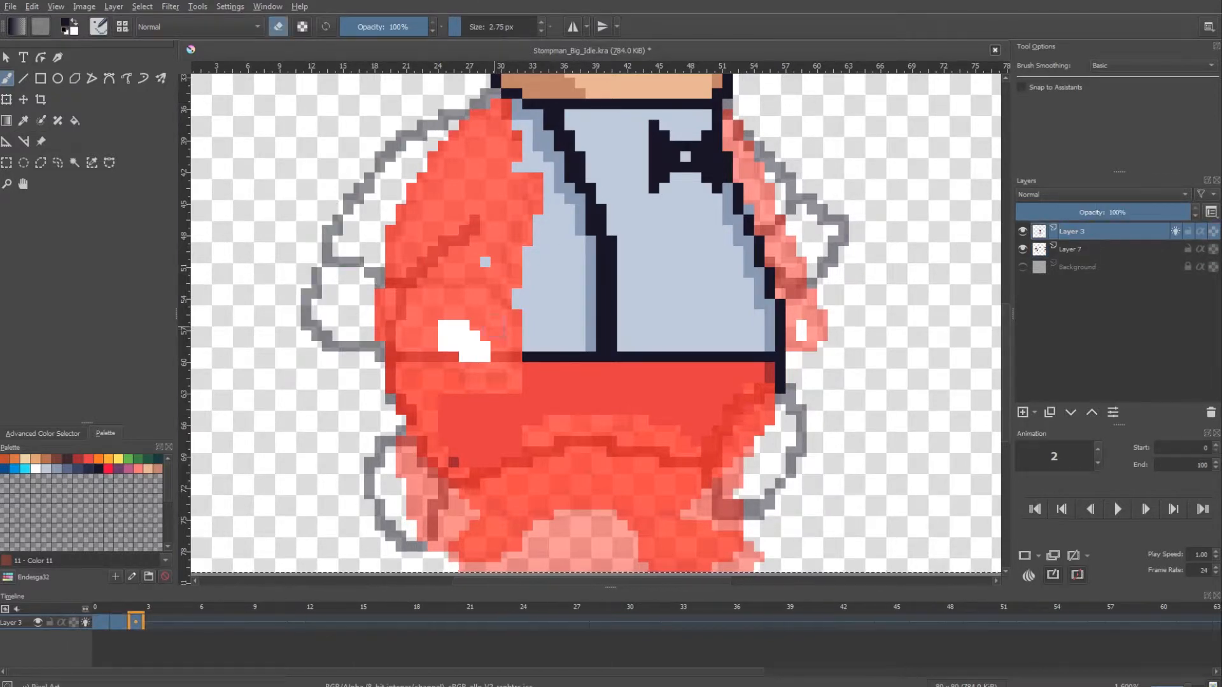
mouse_move(599, 337)
left_mouse_down()
mouse_move(541, 121)
mouse_move(465, 344)
left_mouse_up()
scroll(604, 147, "down", 1)
mouse_move(727, 135)
left_mouse_down()
mouse_move(633, 262)
mouse_move(646, 227)
left_mouse_up()
key("e")
mouse_move(500, 302)
left_mouse_down()
mouse_move(505, 332)
mouse_move(491, 269)
left_mouse_up()
key("ctrl+z")
Sketch the curved suspender on Layer 7 and compare the pose with the previous frame.
key("Page_Down")
left_click_drag(501, 372, 501, 380)
left_click_drag(501, 380, 511, 374)
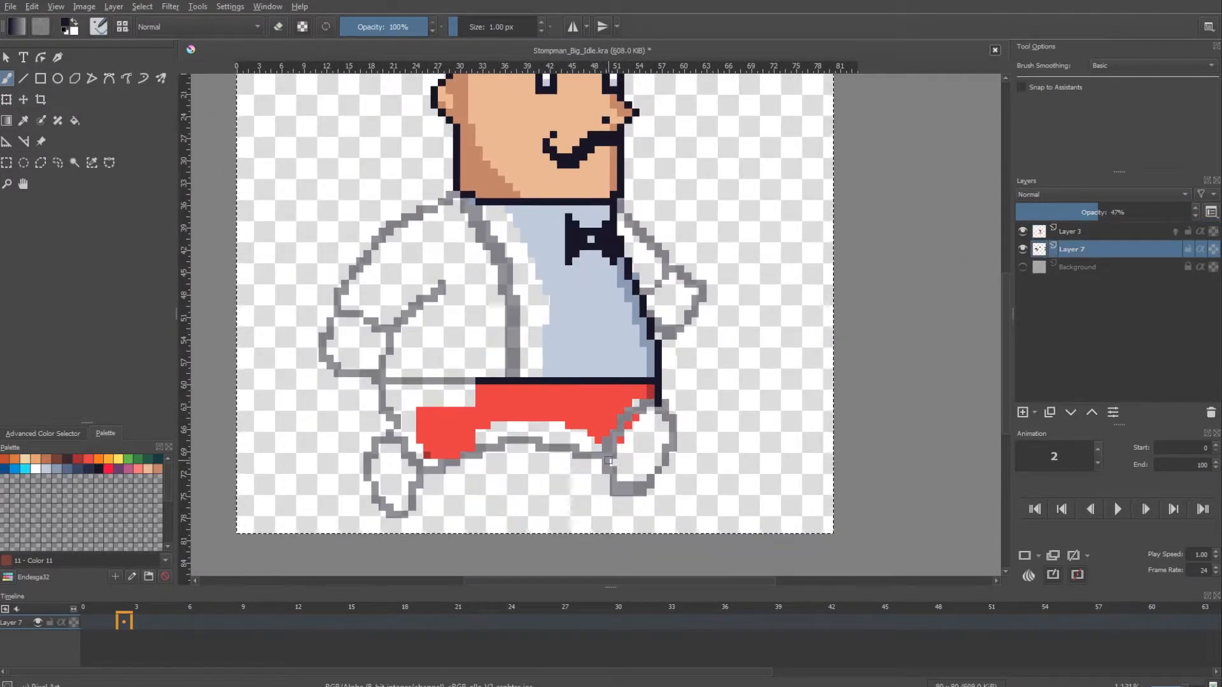
key("Left")
key("Right")
Ink the sketched arms, hands, suspender, legs and shoes on Layer 3 with a 1 px dark outline.
key("Page_Up")
scroll(585, 331, "up", 1)
left_click_drag(585, 332, 672, 282)
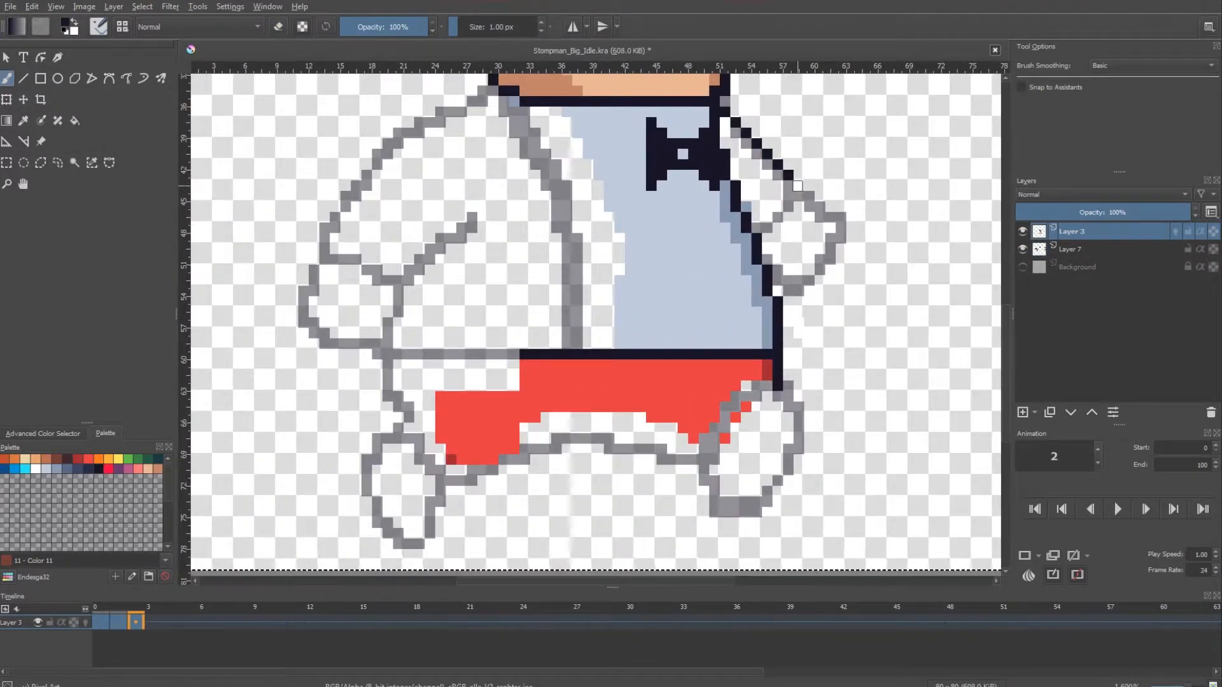
mouse_move(742, 398)
left_mouse_down()
mouse_move(794, 399)
mouse_move(767, 506)
mouse_move(688, 459)
left_mouse_up()
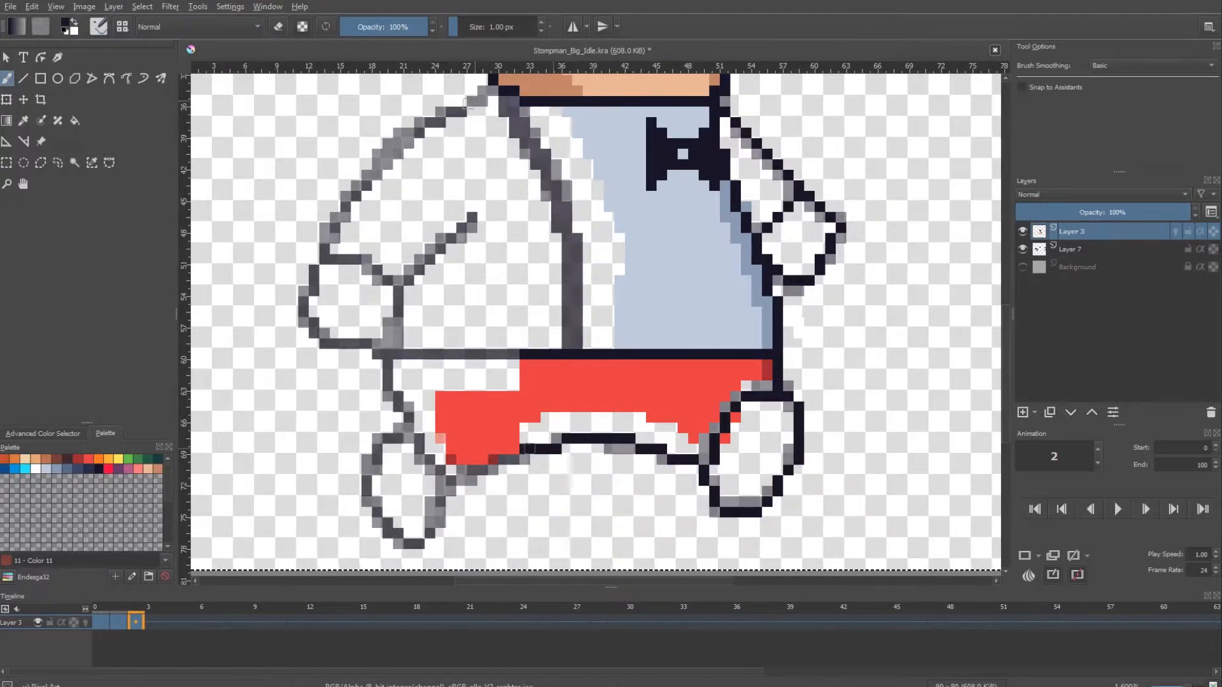
scroll(593, 277, "down", 3)
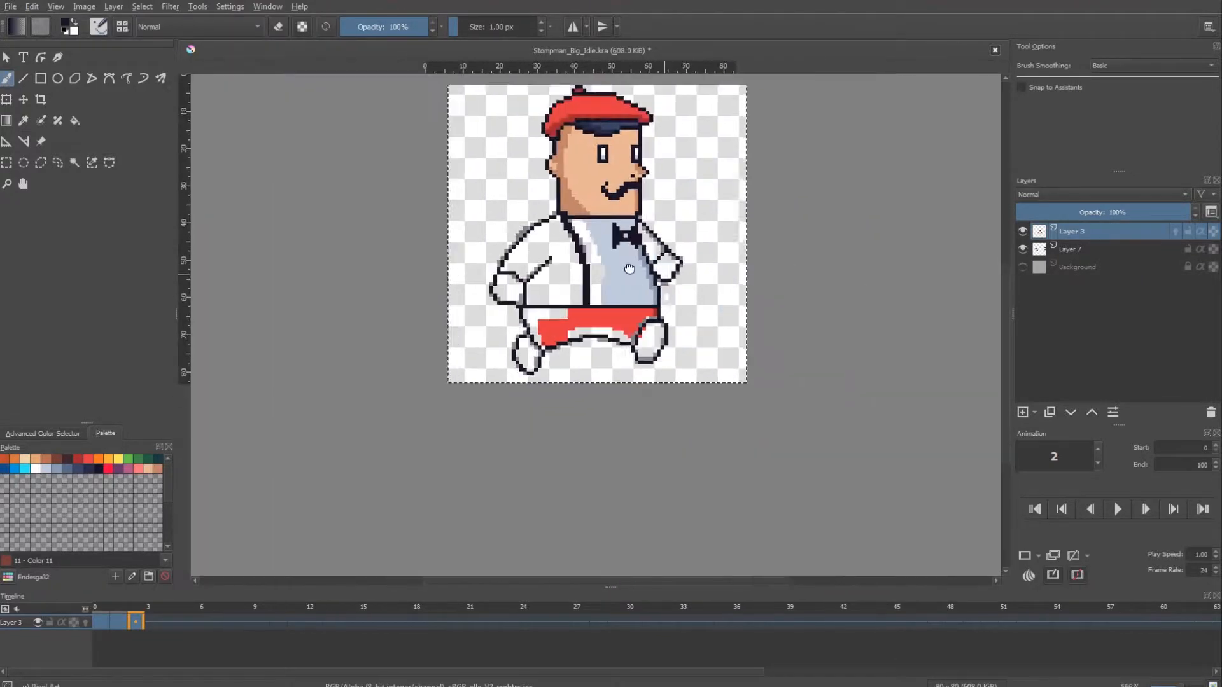
Hide Layer 7 and fill the trousers red, the shirt and sleeves light blue-gray, and the hands white.
scroll(723, 305, "up", 1)
scroll(492, 159, "up", 3)
left_click(523, 180, "ctrl")
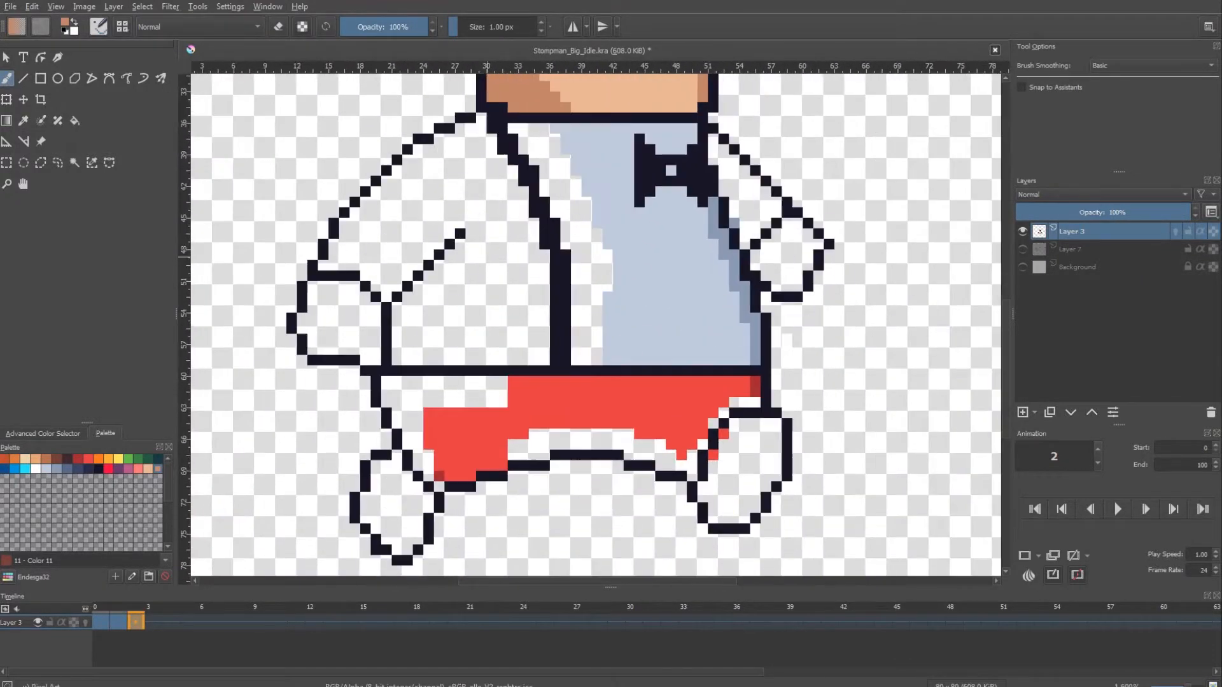
key("f")
left_click(445, 440)
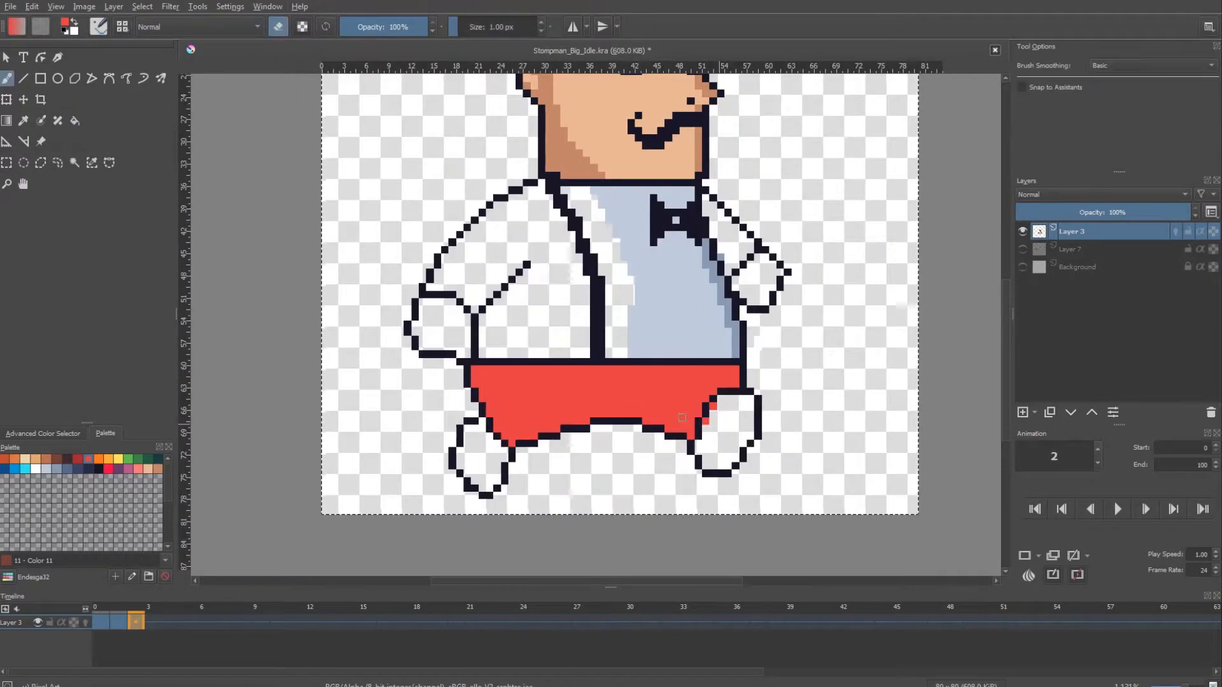
left_click(545, 273)
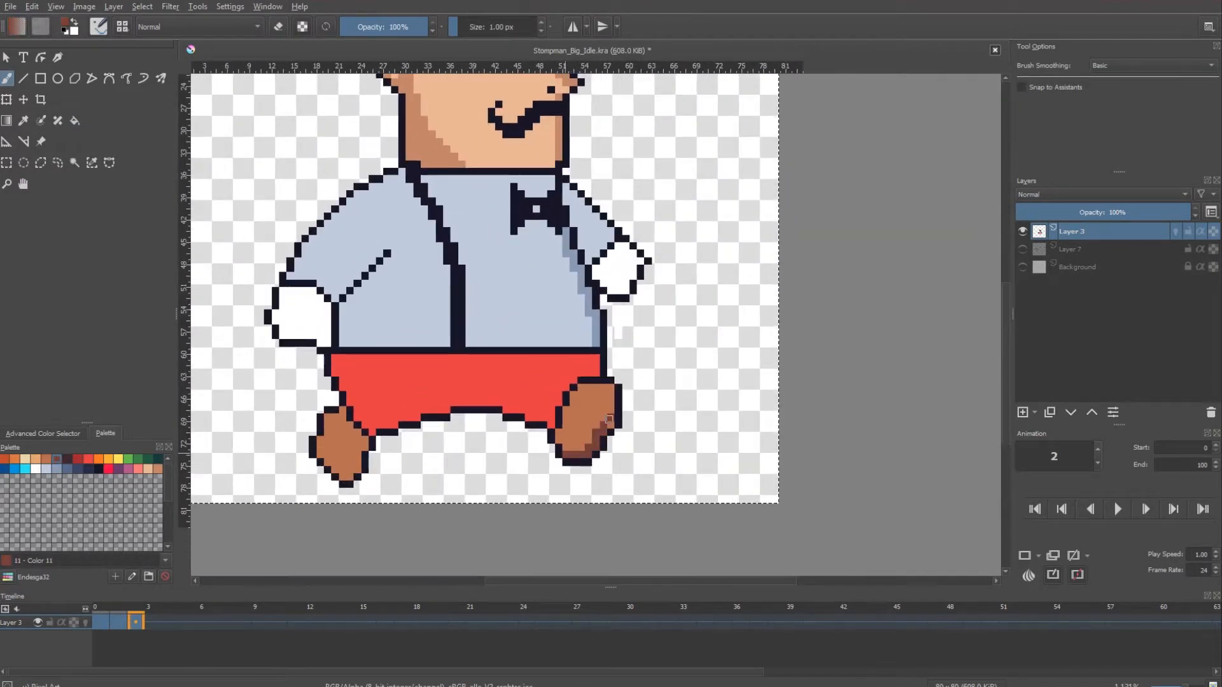
Fill the shoes brown and shade them with dark brown, covering most of the far shoe's sole.
left_click(579, 443)
key("b")
scroll(251, 446, "up", 2)
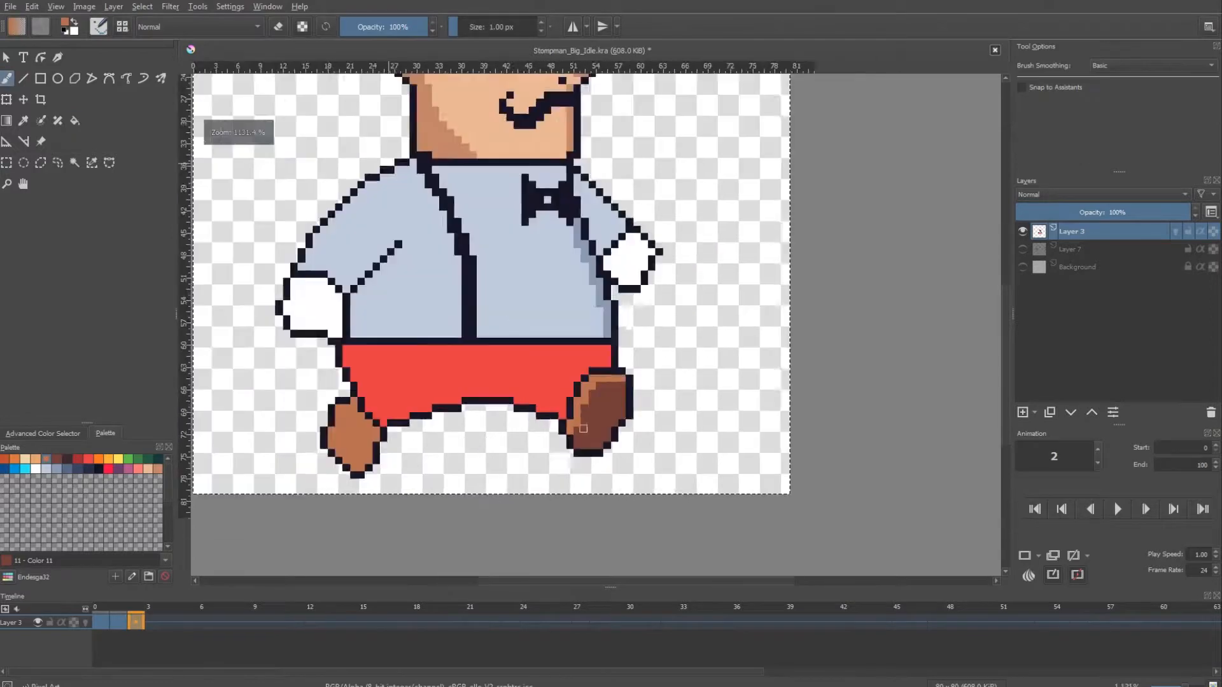
left_click_drag(434, 374, 407, 427)
scroll(369, 371, "down", 4)
Draw a short dark crease above the crotch and shade the trouser edges with dark red, Color 15.
left_click(401, 367, "ctrl")
scroll(434, 377, "up", 2)
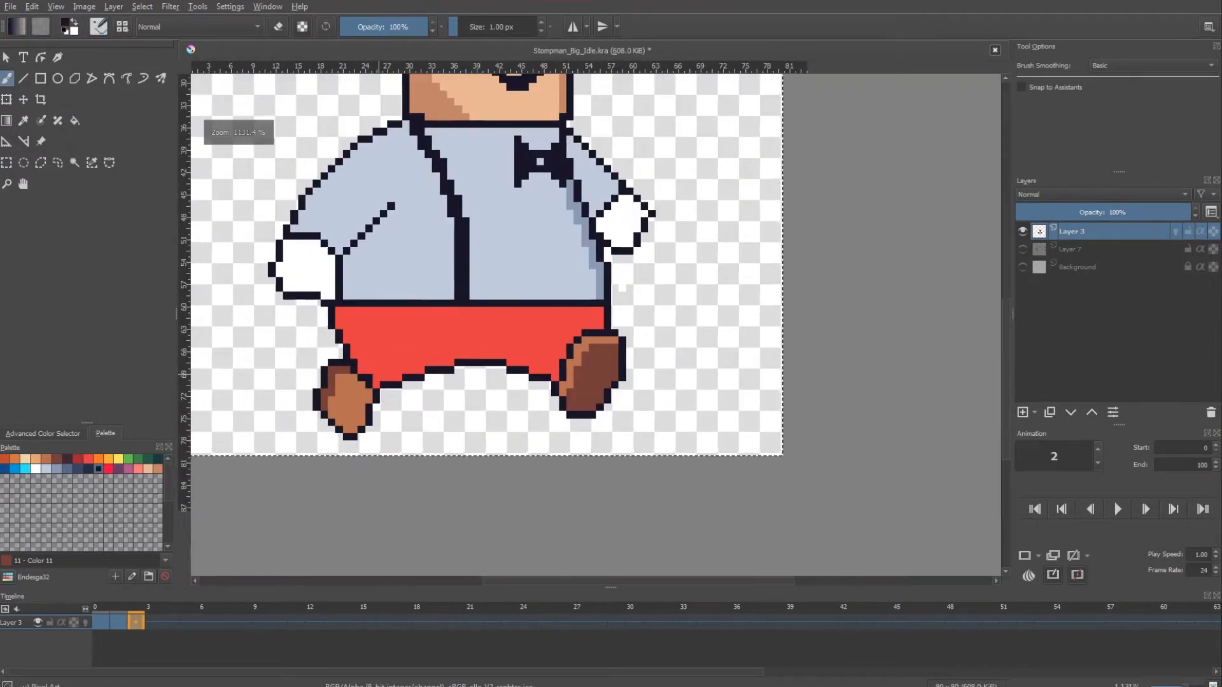
left_click(78, 459)
mouse_move(339, 310)
left_mouse_down()
mouse_move(354, 364)
mouse_move(453, 356)
left_mouse_up()
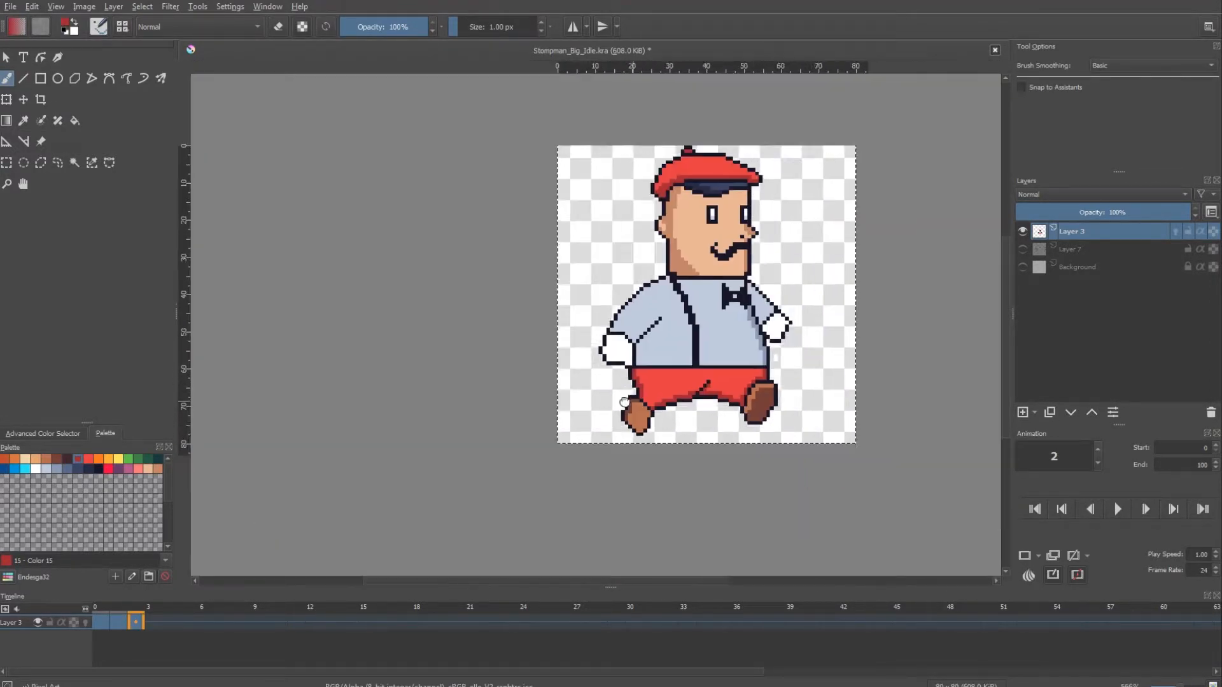
Shade the shirt beside the suspender and both sleeves with darker blue-gray, and the hands with light blue-gray.
scroll(741, 336, "up", 3)
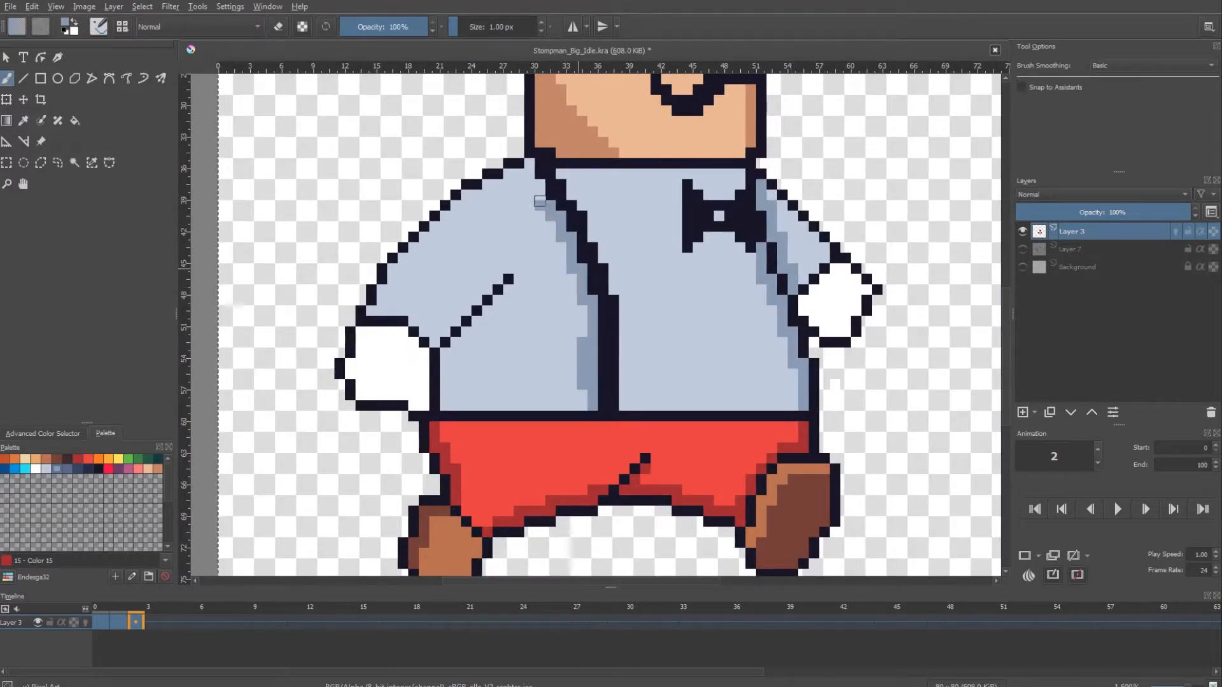
scroll(520, 285, "down", 5)
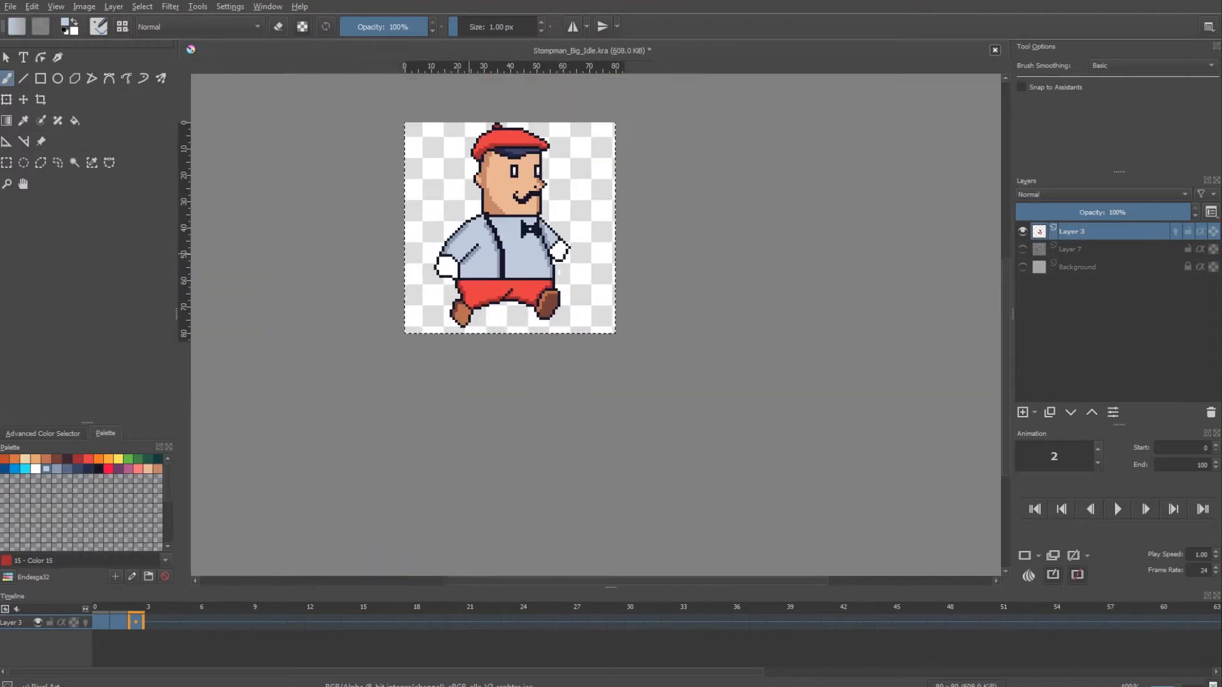
scroll(486, 258, "up", 4)
left_click_drag(361, 272, 352, 335)
scroll(422, 334, "down", 2)
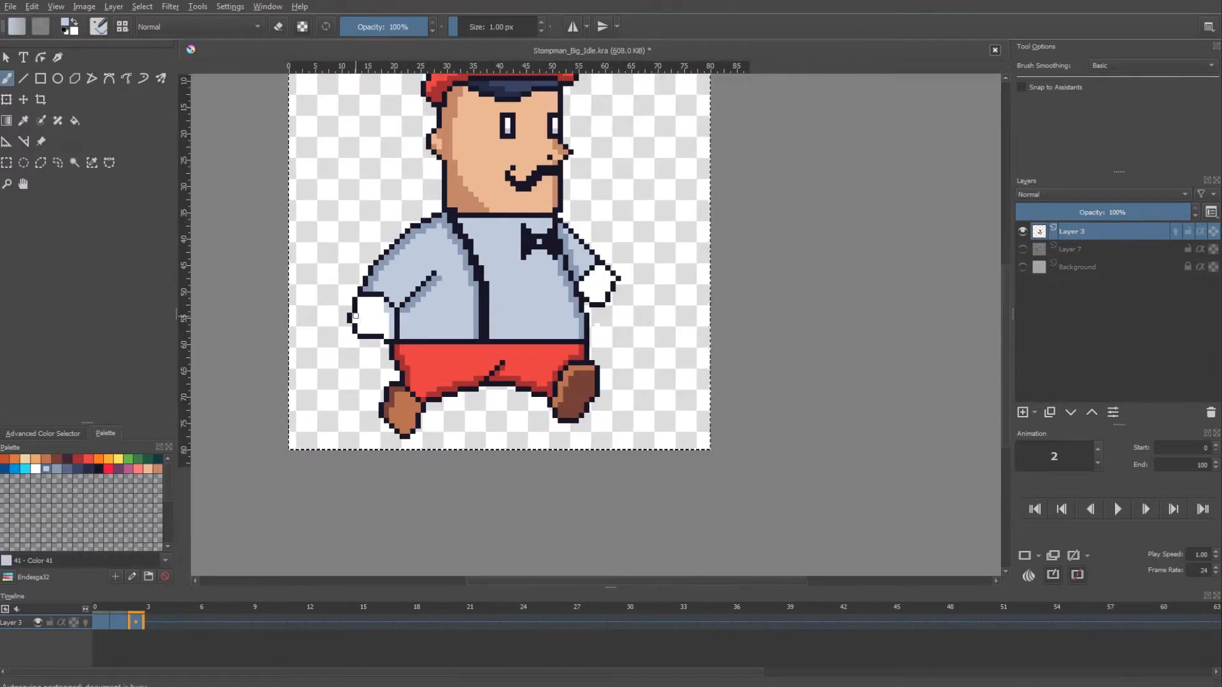
scroll(573, 306, "up", 2)
scroll(590, 300, "down", 3)
scroll(590, 300, "down", 2)
Flip back and forth through frames 0 to 2 and inspect the character's walking motion.
key("Left")
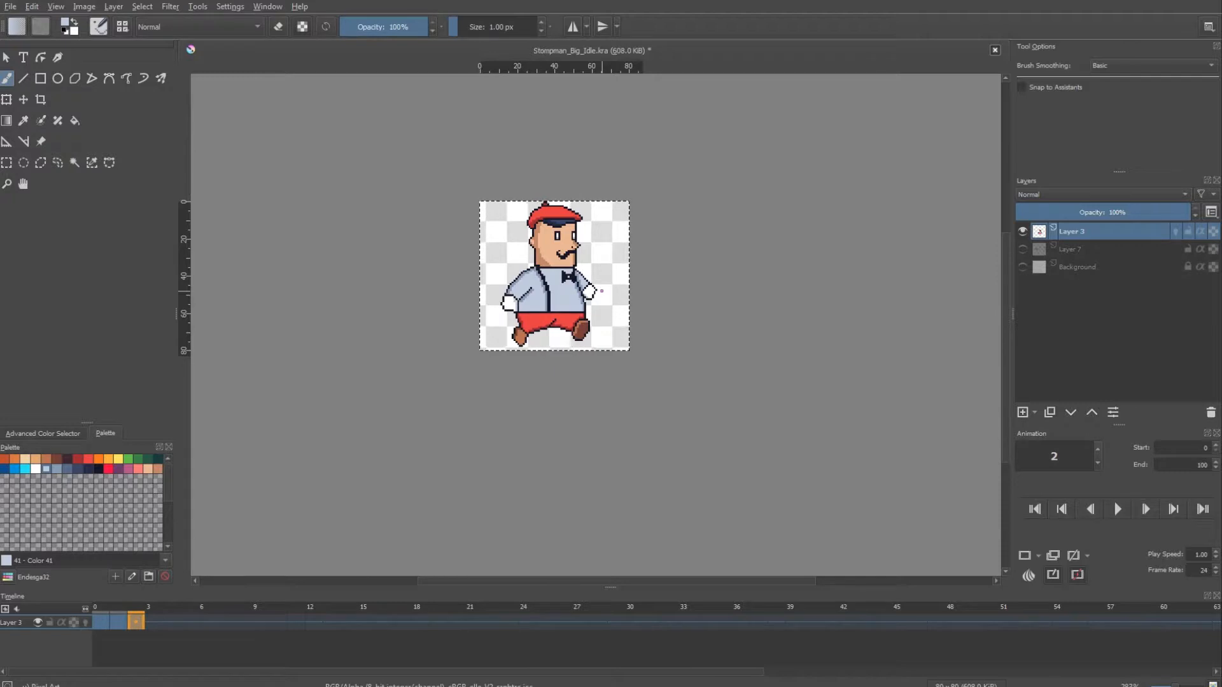
key("Left")
key("Right")
key("Right")
key("Left")
key("Left")
key("Left")
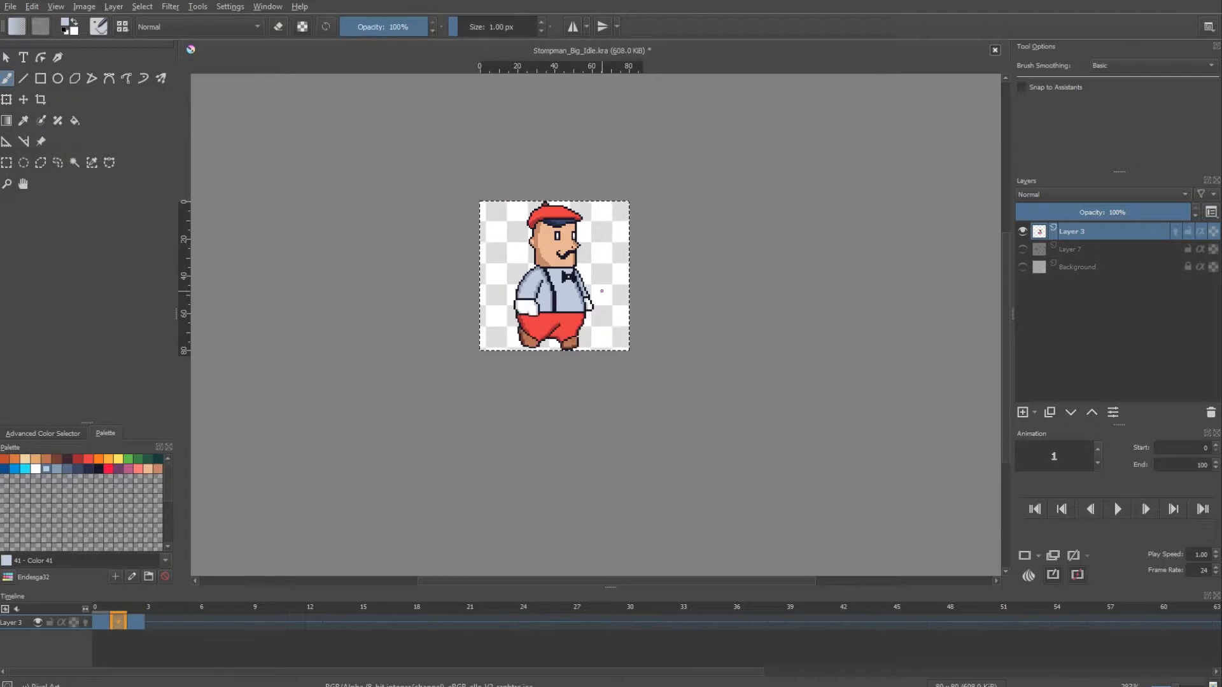
key("Right")
key("Right")
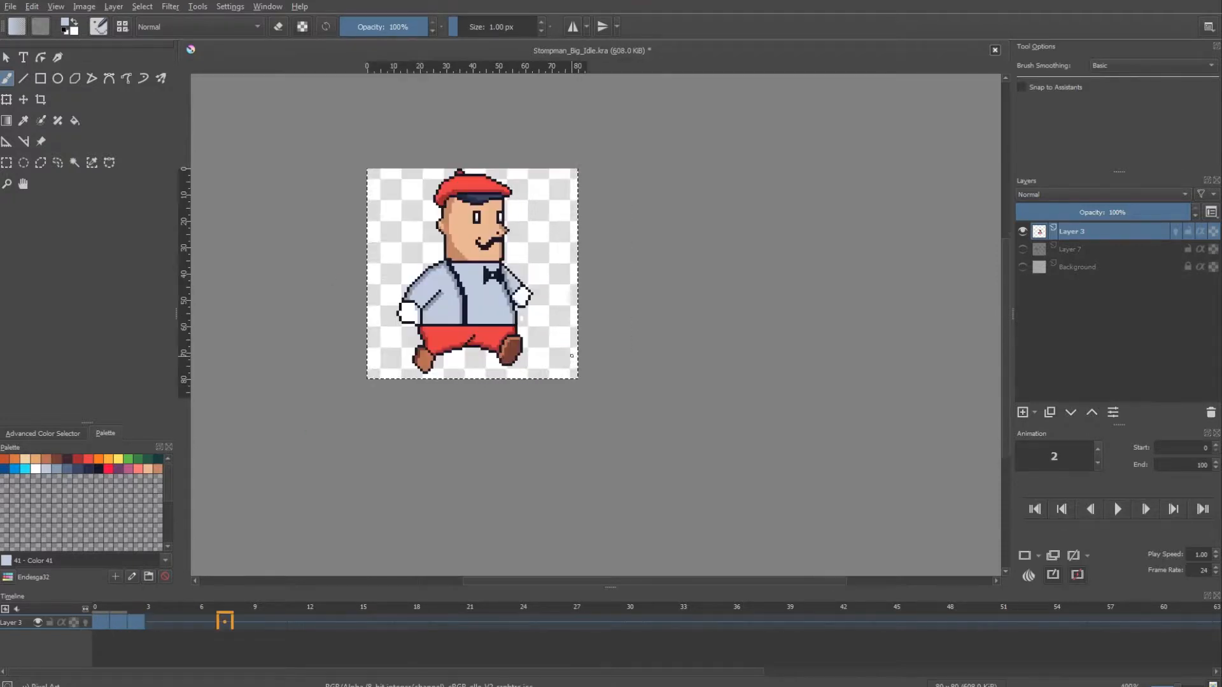
left_click_drag(403, 287, 520, 318)
scroll(500, 337, "up", 2)
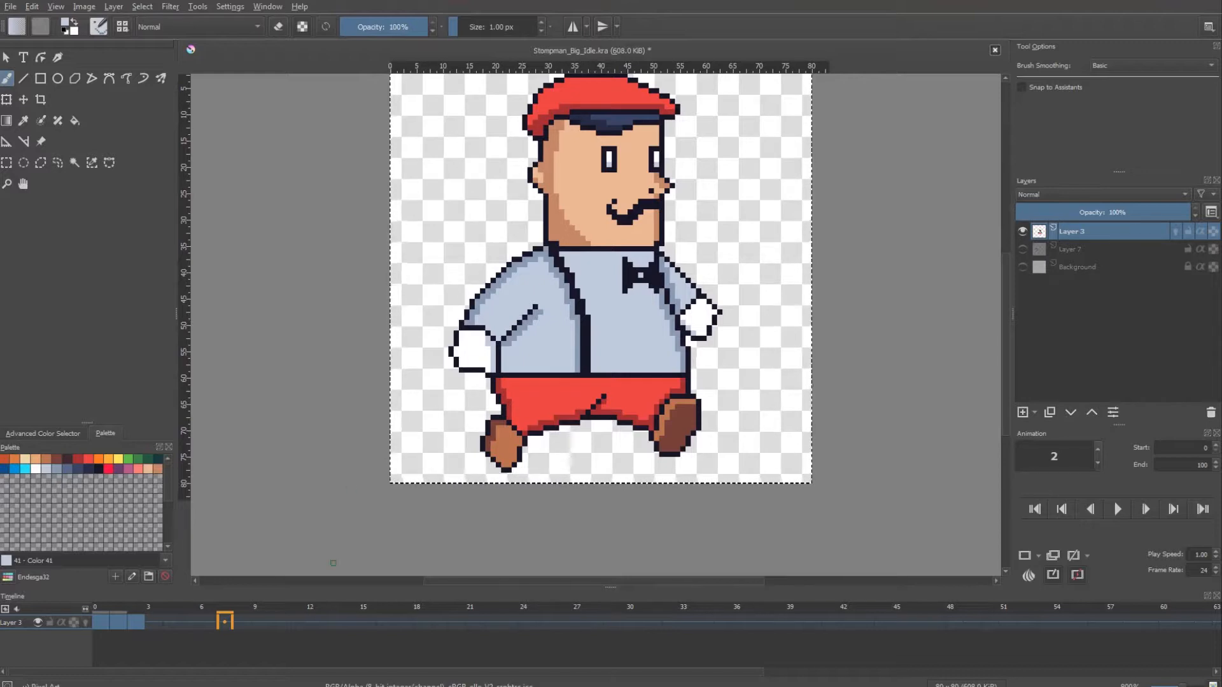
Copy the keyframe at frame 1 and paste it into frame 3 of Layer 3.
left_click(121, 622)
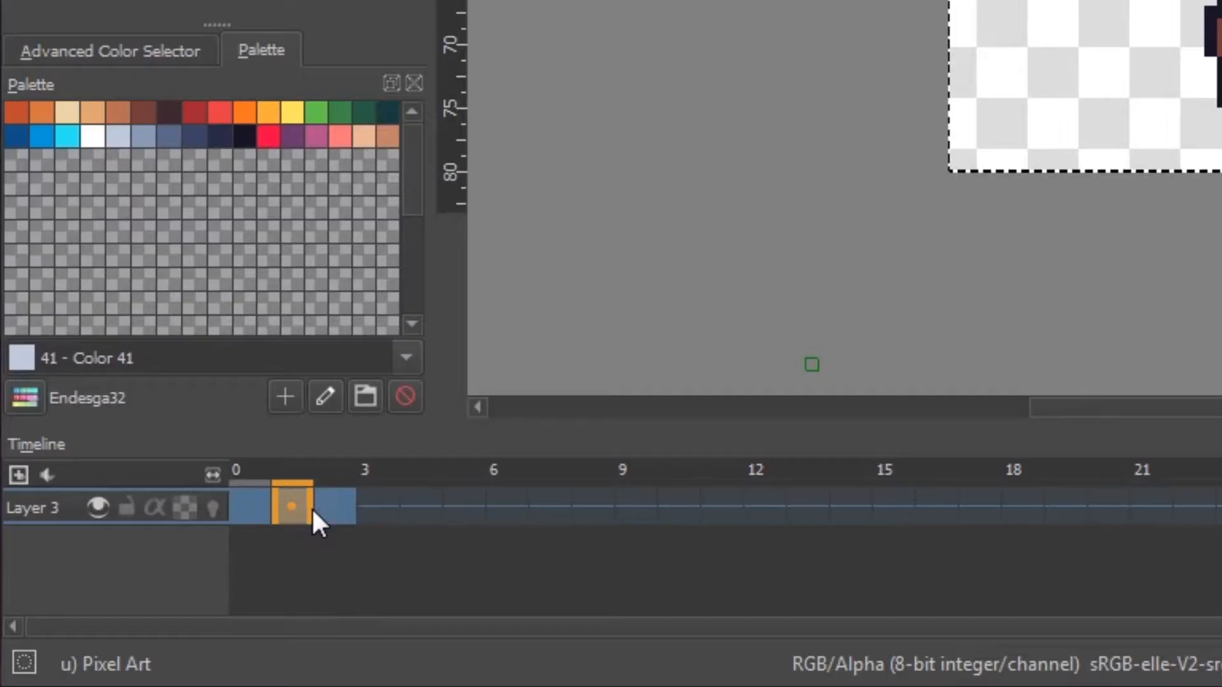
right_click(312, 507)
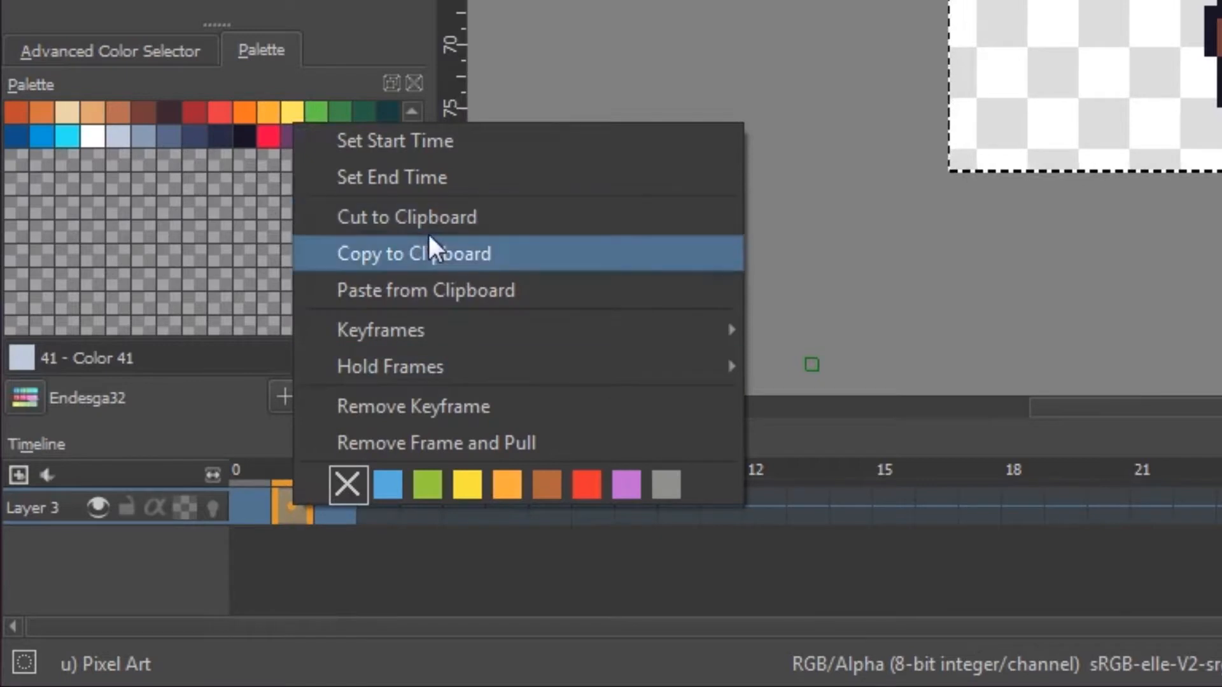
left_click(428, 249)
right_click(377, 494)
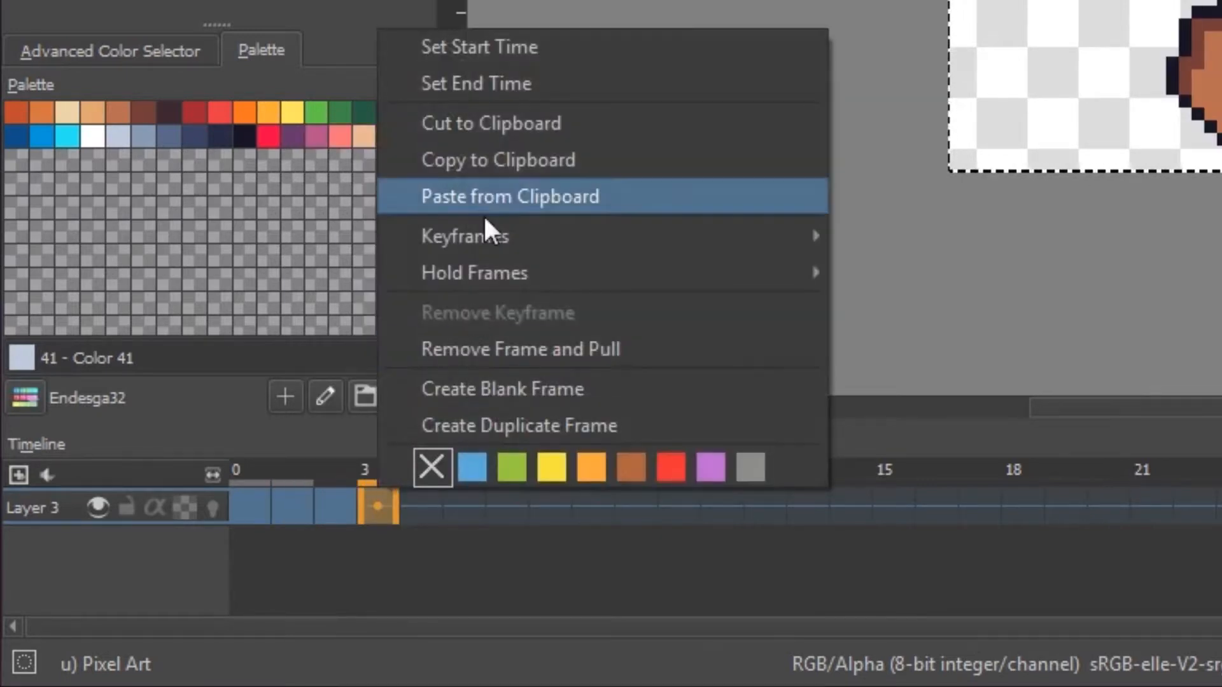
left_click(489, 197)
Copy the standing-pose keyframe at frame 0 and paste it into frame 4.
right_click(247, 502)
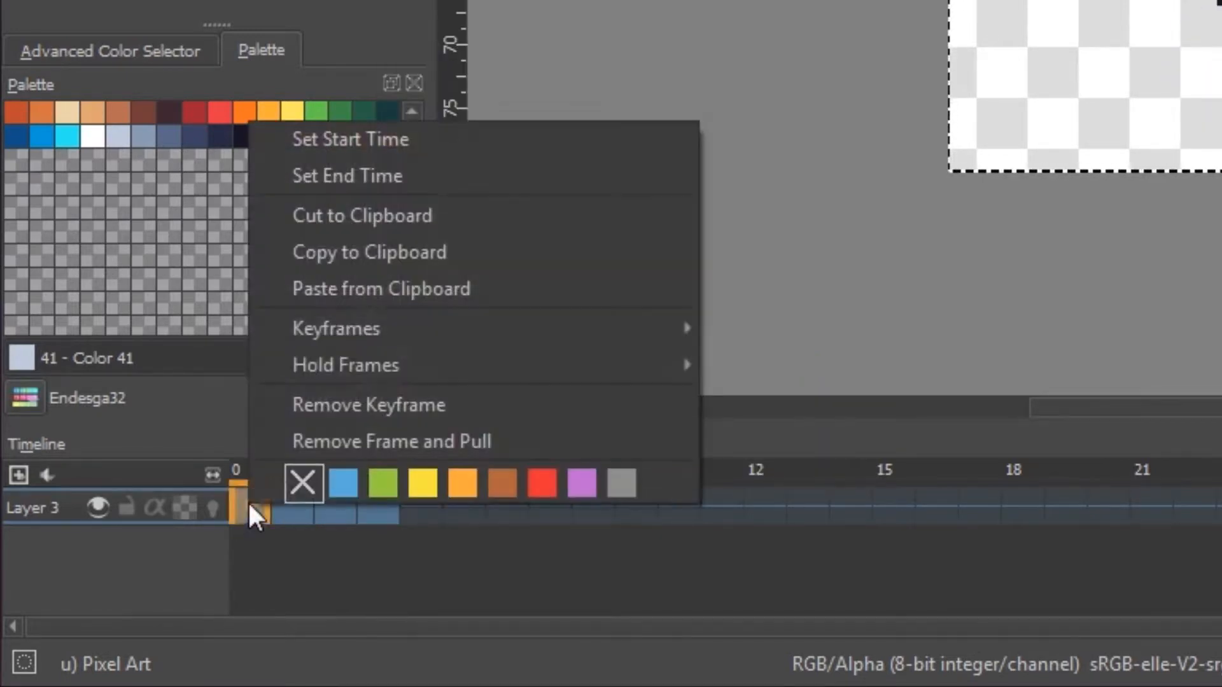
left_click(380, 261)
left_click(429, 502)
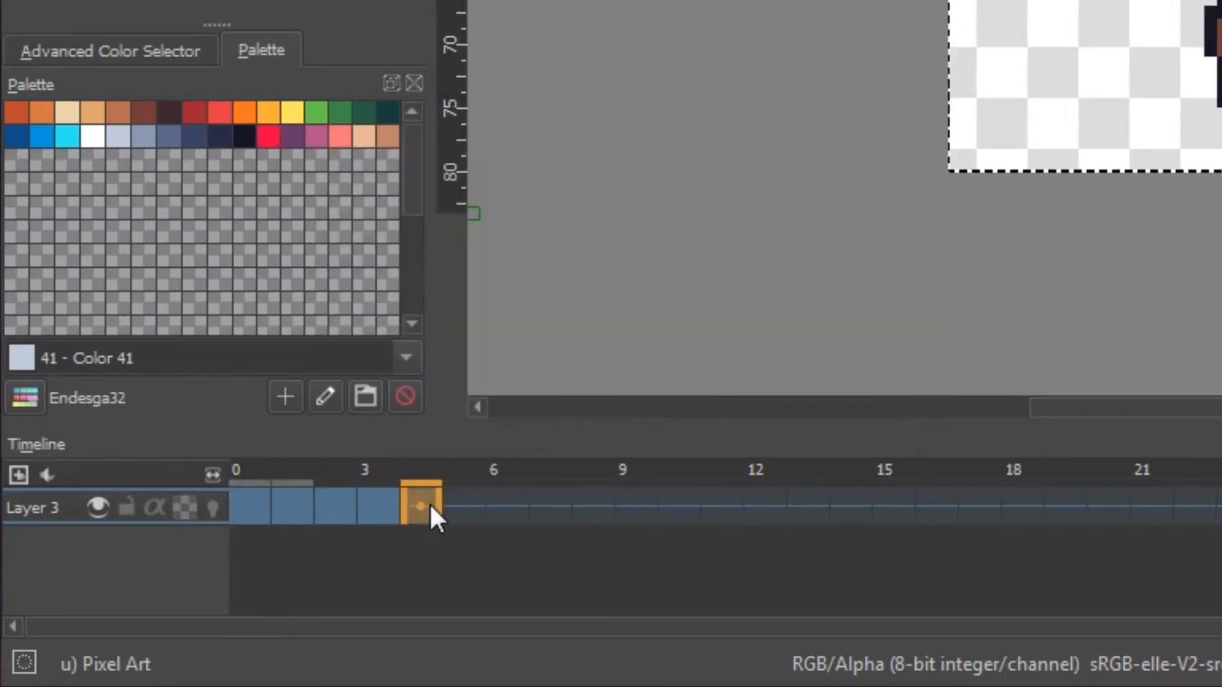
right_click(420, 503)
left_click(581, 215)
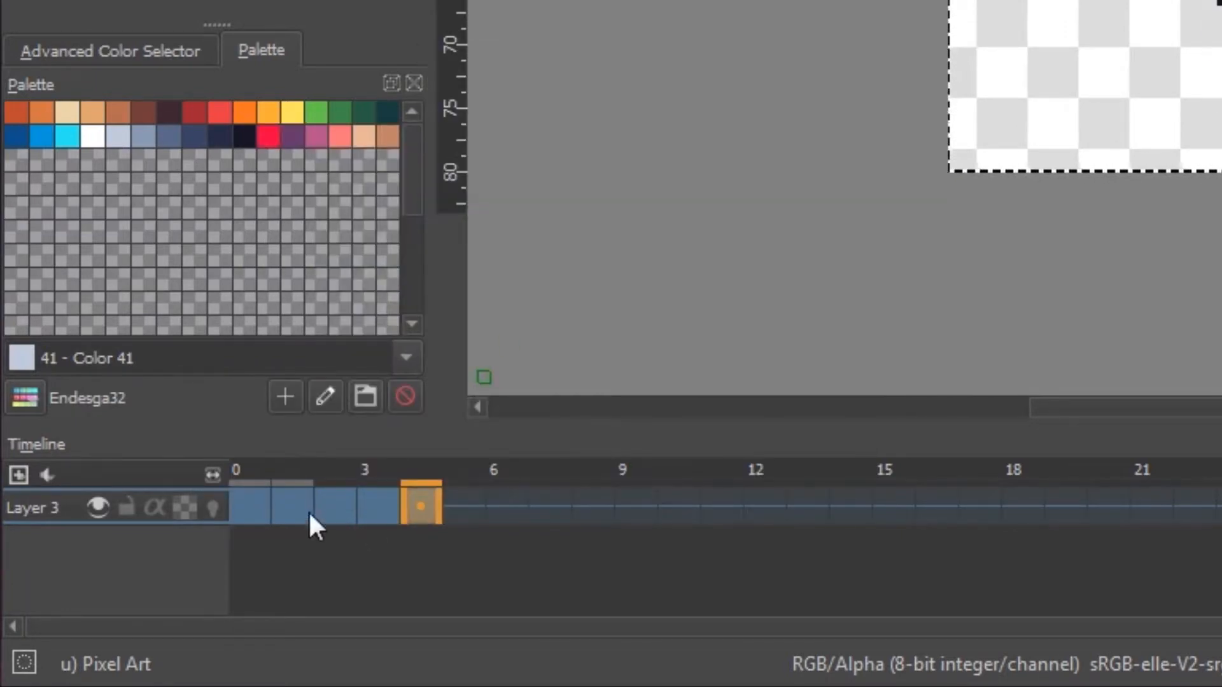
Copy the keyframe at frame 4 and paste it into frame 5.
key("Right")
key("Right")
key("Right")
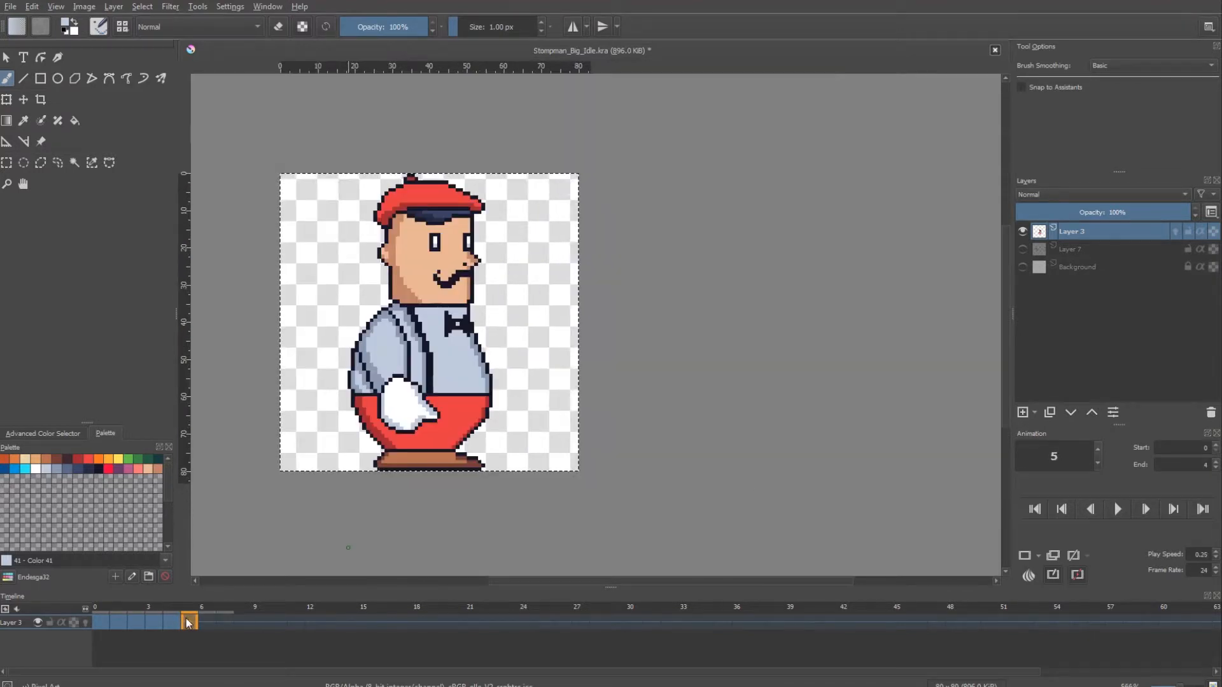
right_click(173, 621)
left_click(222, 513)
right_click(184, 623)
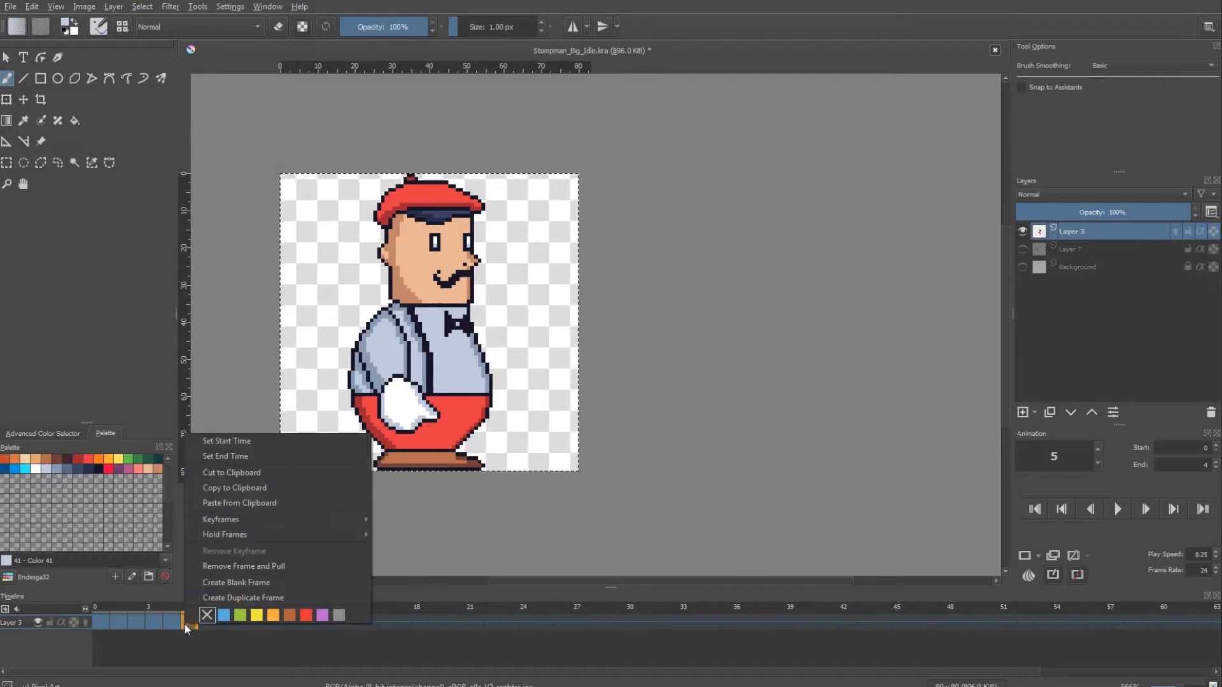
left_click(237, 503)
Erase the body in frame 5 and sketch new body contours, short stepping legs and a bent near arm on Layer 7 in Color 51.
mouse_move(697, 534)
left_mouse_down()
mouse_move(608, 545)
mouse_move(444, 508)
mouse_move(469, 400)
left_mouse_up()
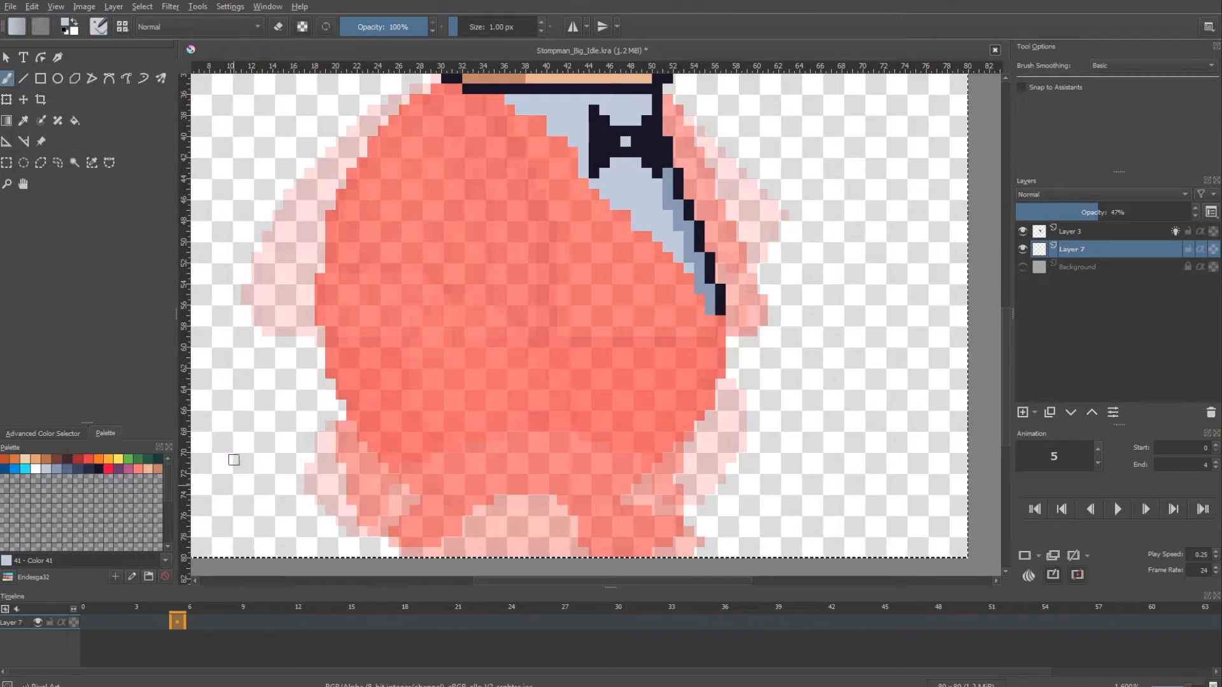
left_click(99, 469)
mouse_move(722, 315)
left_mouse_down()
mouse_move(697, 439)
mouse_move(656, 480)
left_mouse_up()
mouse_move(687, 490)
left_mouse_down()
mouse_move(588, 541)
mouse_move(337, 446)
mouse_move(440, 79)
left_mouse_up()
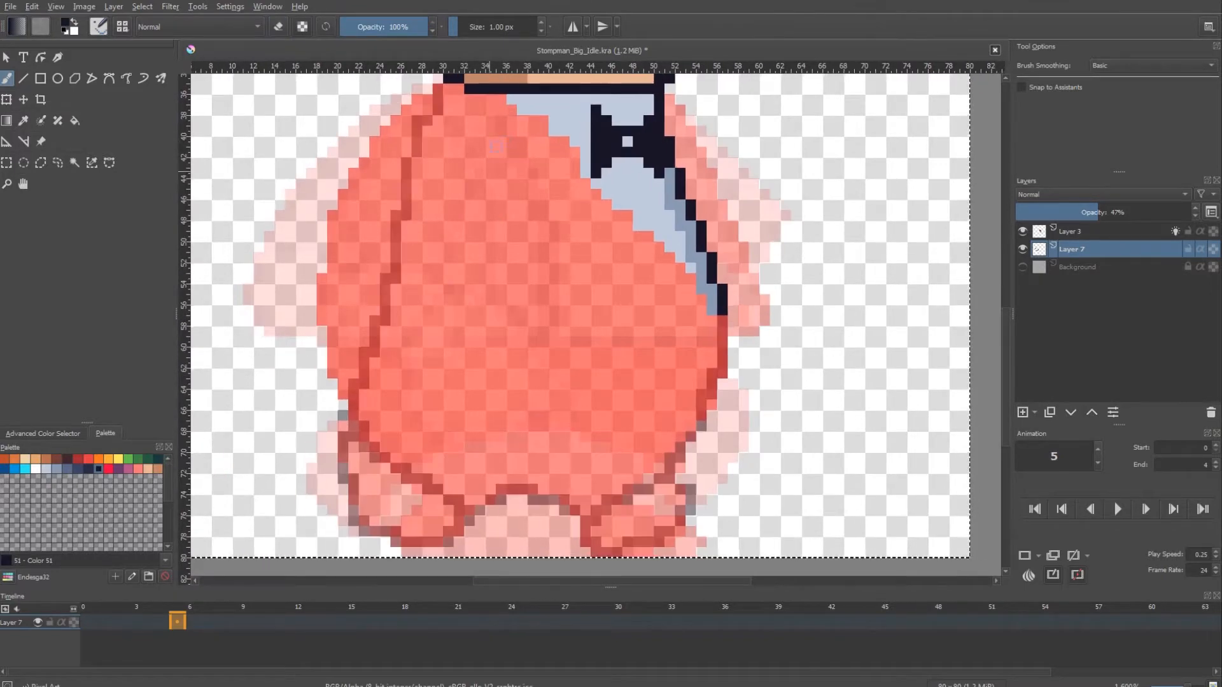
mouse_move(471, 226)
left_mouse_down()
mouse_move(627, 281)
mouse_move(567, 319)
left_mouse_up()
left_click_drag(483, 233, 564, 333)
mouse_move(633, 257)
left_mouse_down()
mouse_move(680, 281)
mouse_move(564, 341)
left_mouse_up()
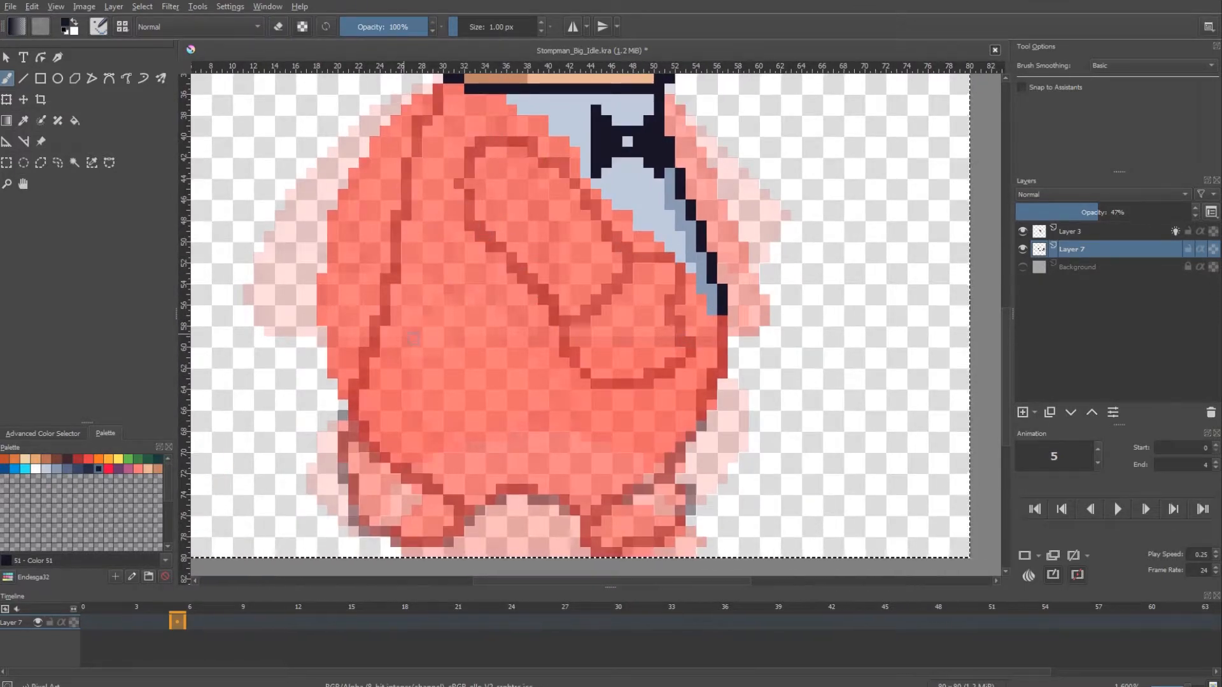
Correct the frame 5 sketch and add the waistline and the suspender's upper end near the shoulder.
key("e")
mouse_move(718, 342)
left_mouse_down()
mouse_move(380, 342)
mouse_move(439, 331)
left_mouse_up()
key("e")
mouse_move(523, 133)
left_mouse_down()
mouse_move(538, 110)
mouse_move(573, 128)
left_mouse_up()
key("Page_Up")
key("Page_Down")
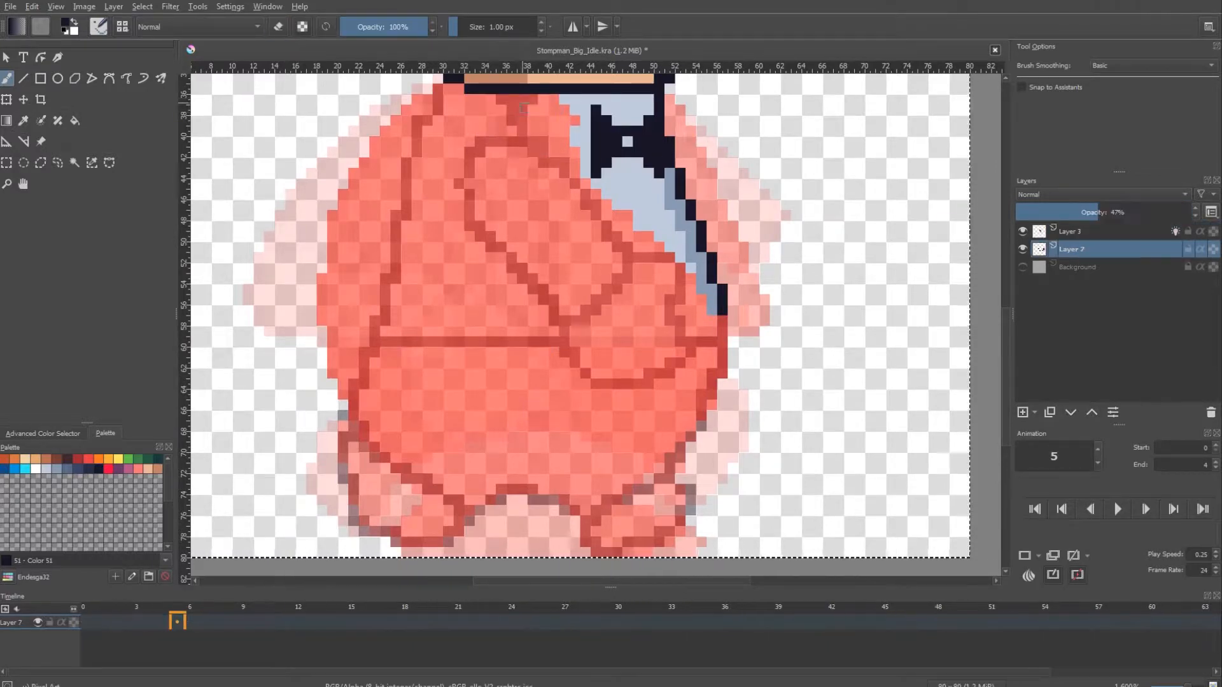
scroll(577, 267, "down", 4)
scroll(578, 266, "up", 4)
Outline the frame 5 pose on Layer 3, then color and shade the shirt, trousers, hand and shoes.
key("Page_Up")
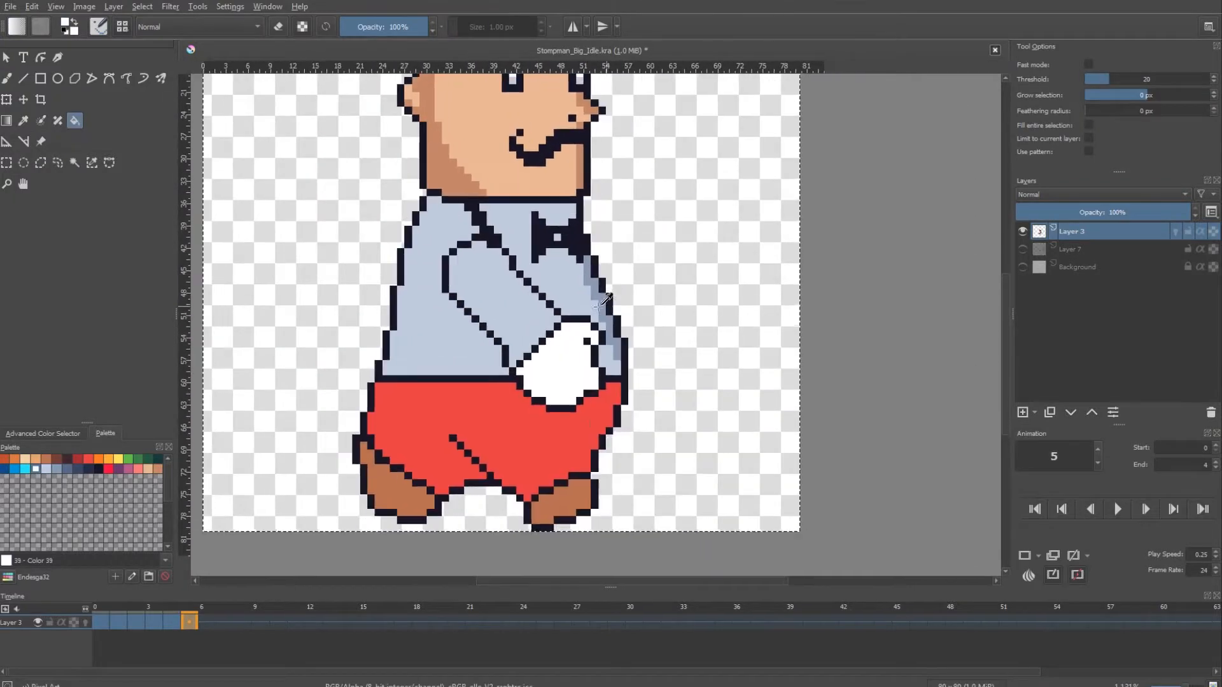
scroll(569, 233, "down", 1)
key("Right")
left_click(531, 278, "ctrl")
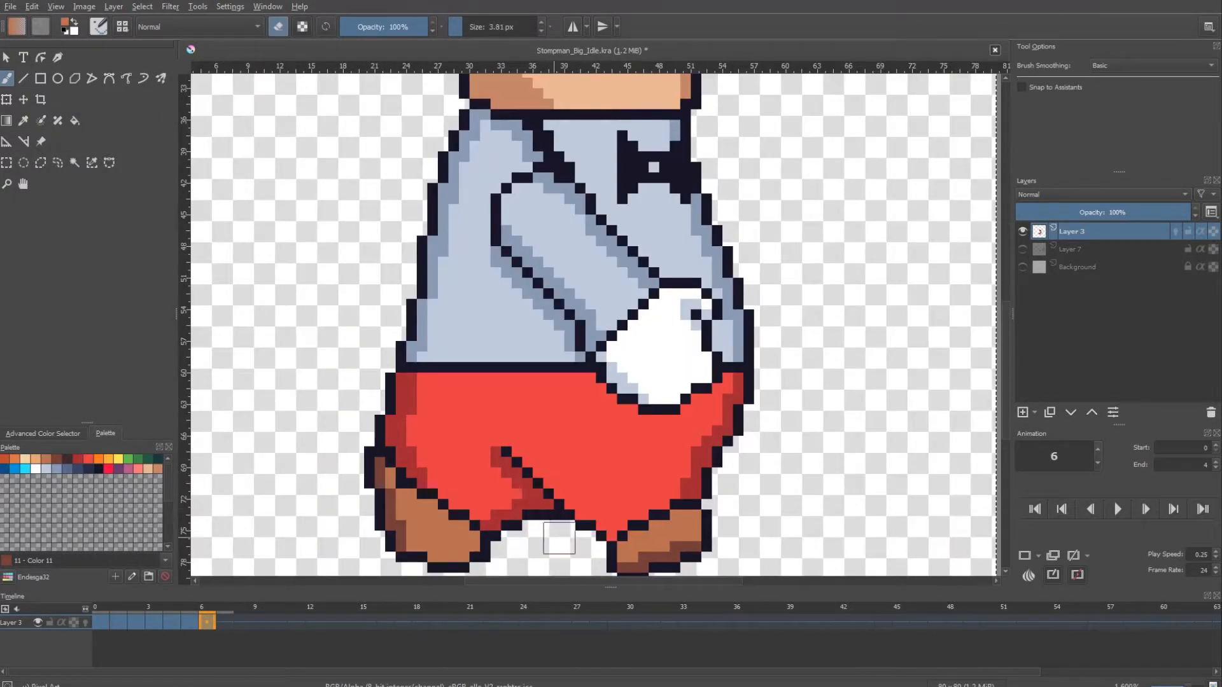
Erase the arm and legs in frame 6 and redraw them as a wide stride with the near arm swung forward.
mouse_move(559, 537)
left_mouse_down()
mouse_move(690, 526)
mouse_move(567, 462)
mouse_move(780, 397)
mouse_move(649, 305)
left_mouse_up()
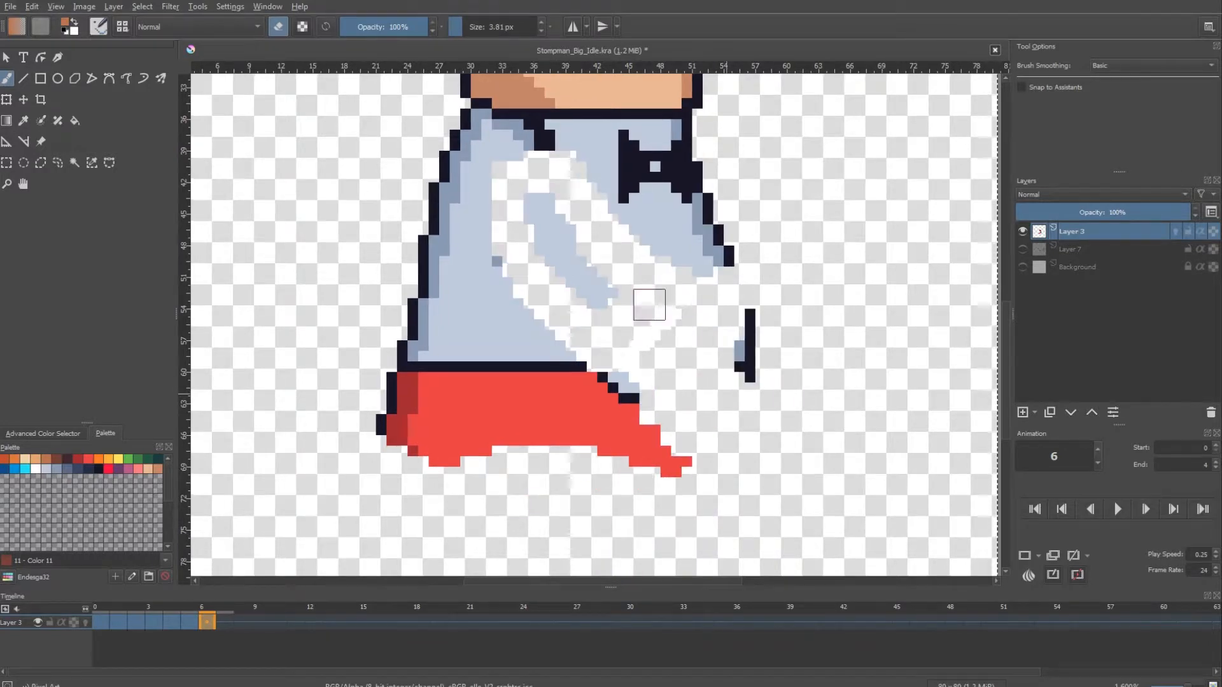
left_click_drag(662, 452, 604, 210)
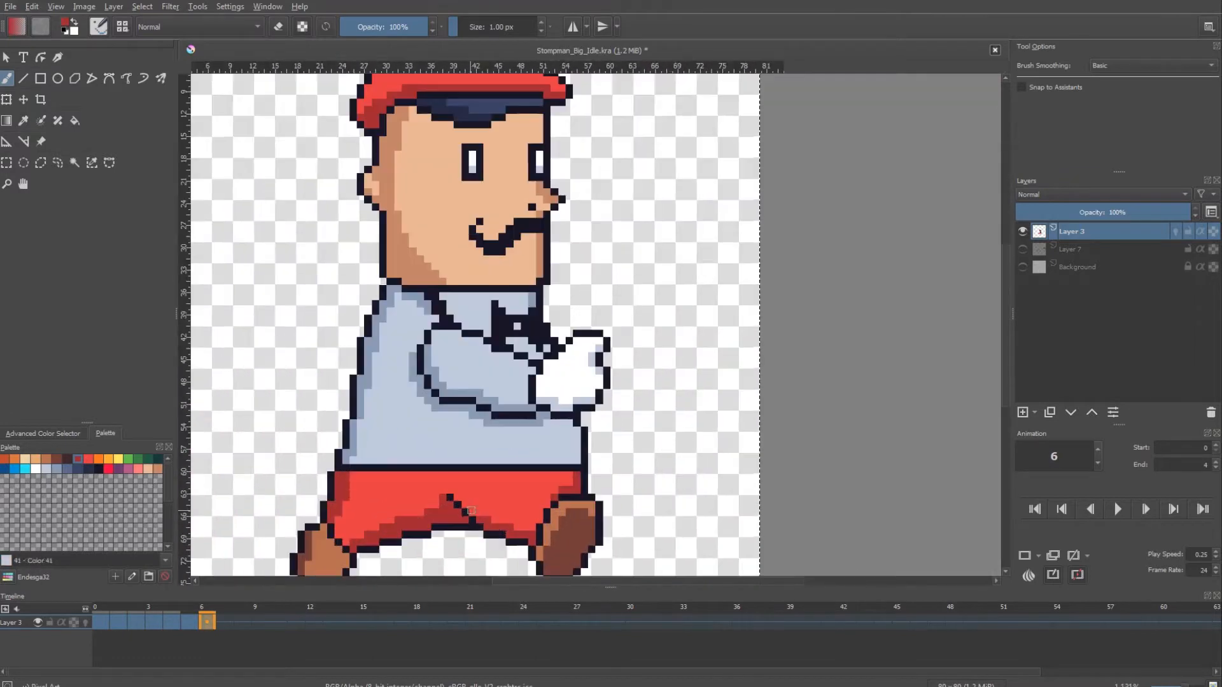
scroll(522, 450, "down", 1)
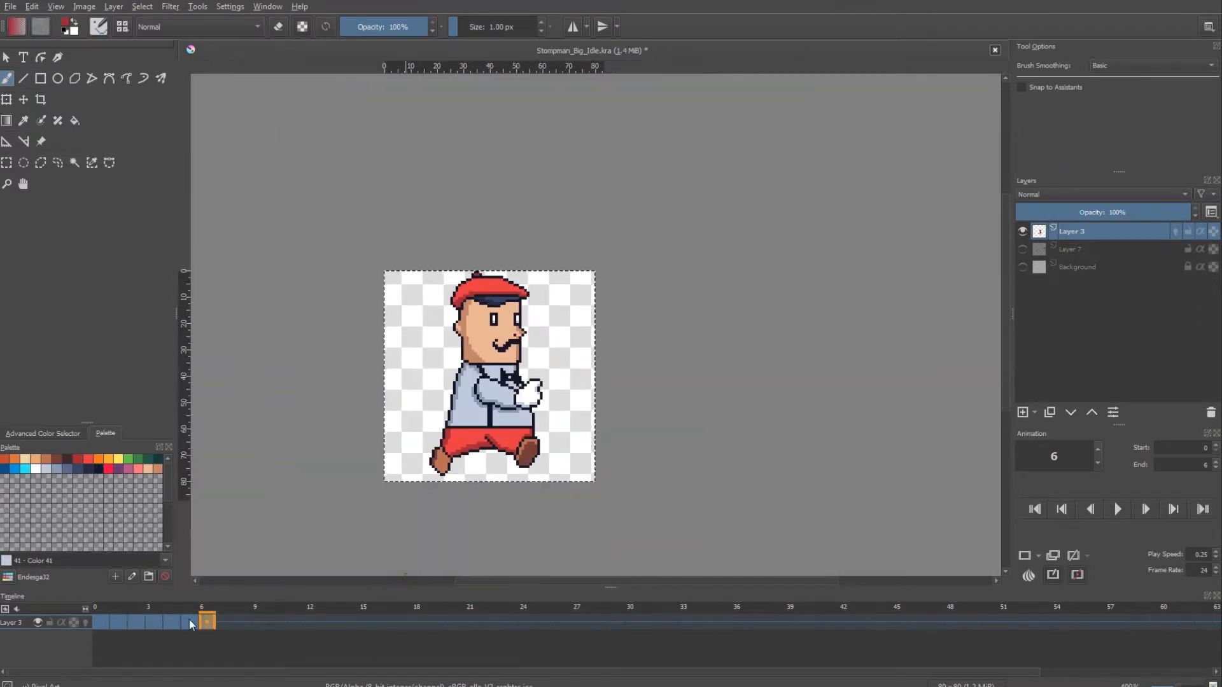
Copy the keyframe at frame 5 and paste it into frame 7.
right_click(189, 620)
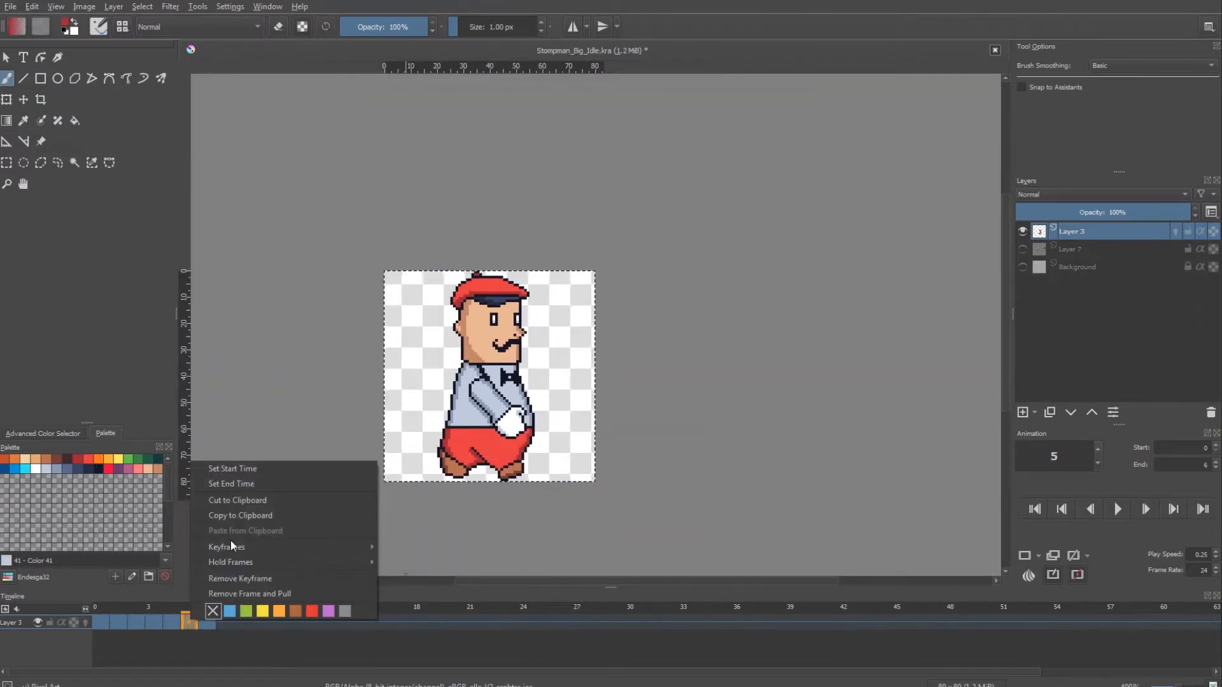
left_click(230, 515)
right_click(224, 620)
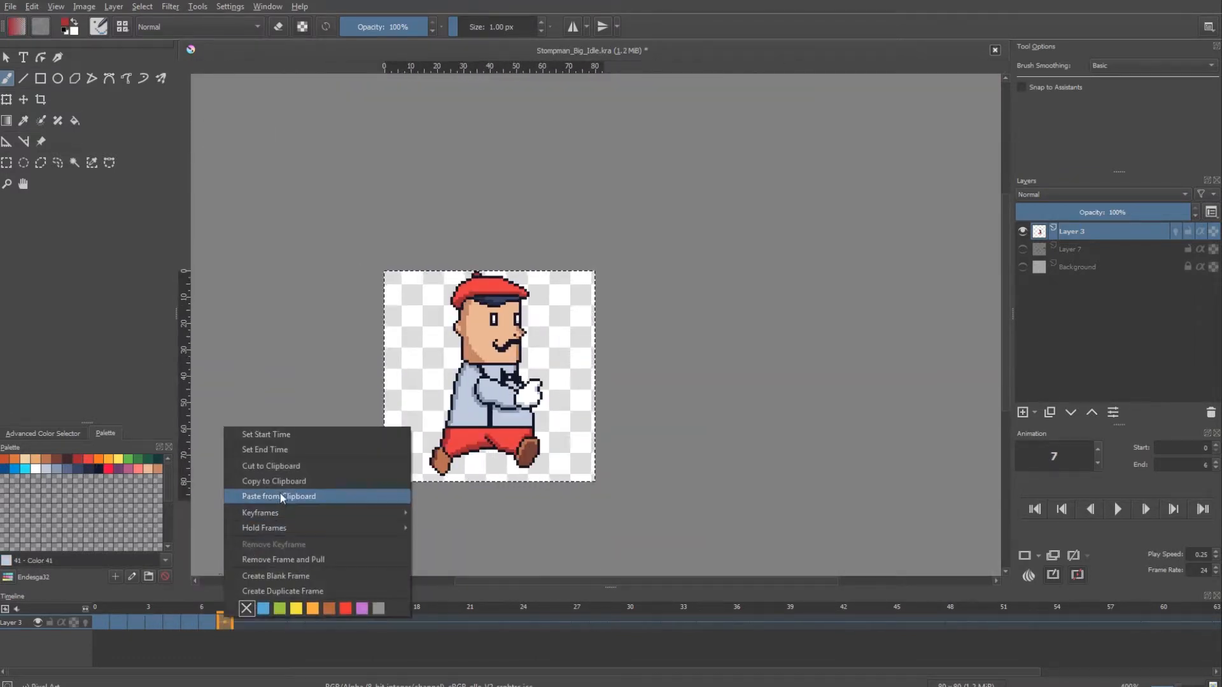
left_click(264, 497)
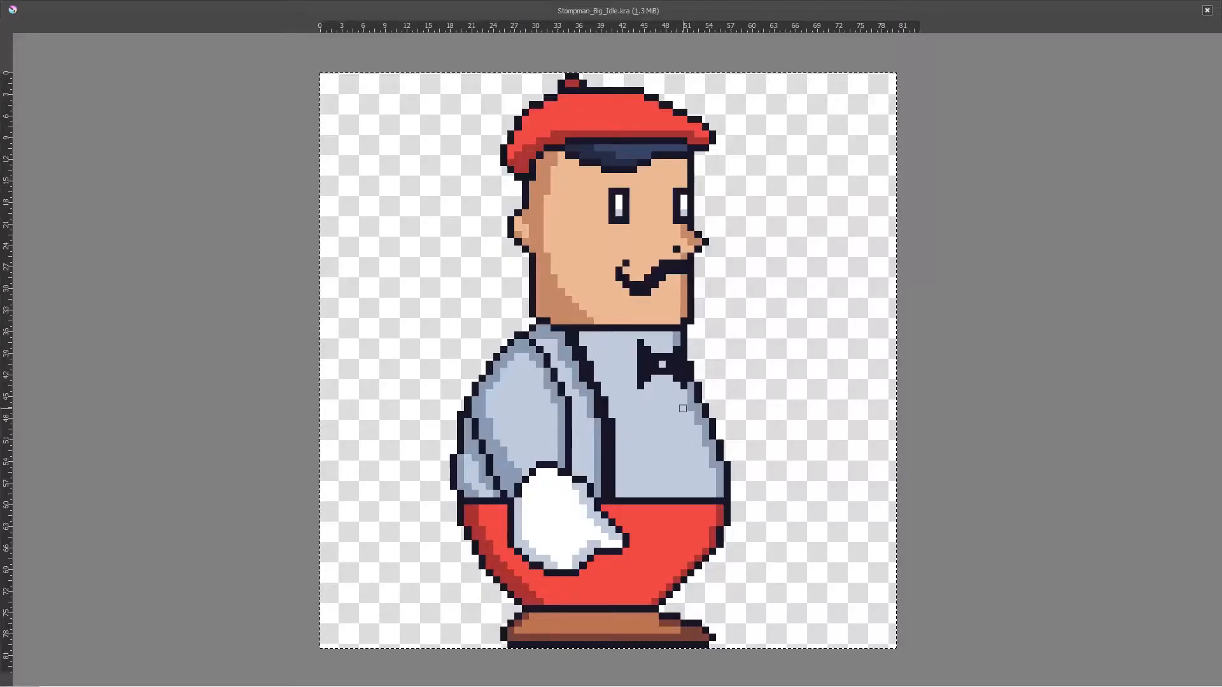
Check the walk animation's frames and save the document.
key("Right")
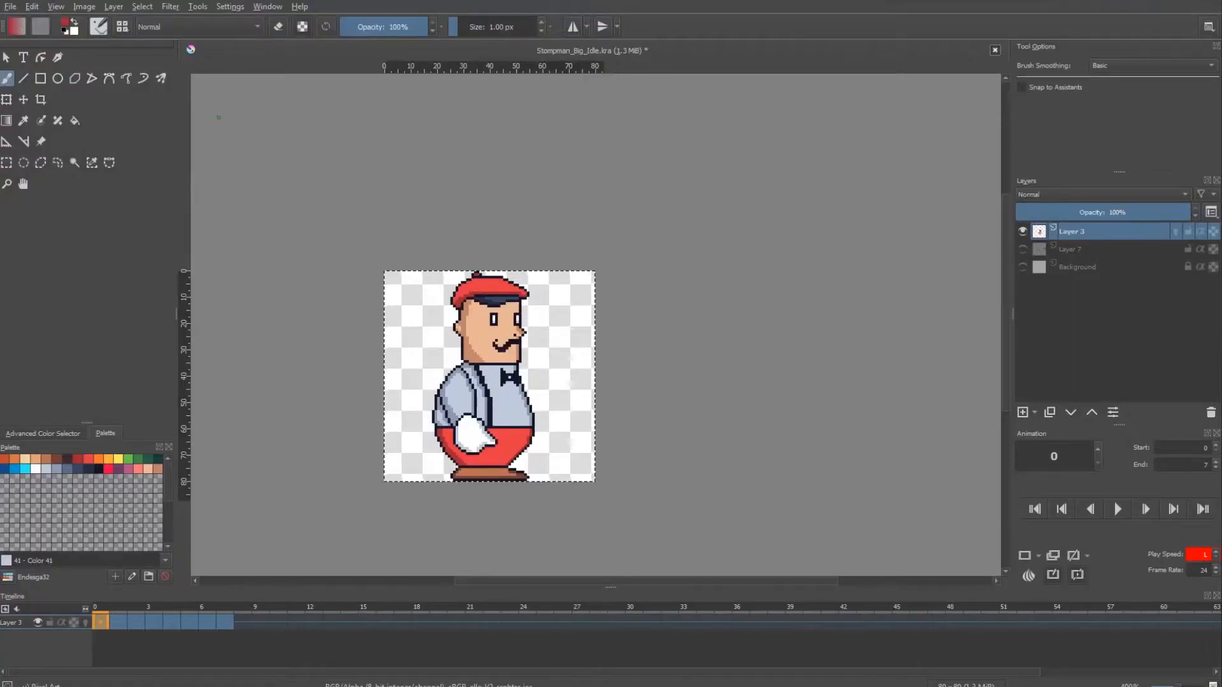
left_click(10, 6)
left_click(39, 68)
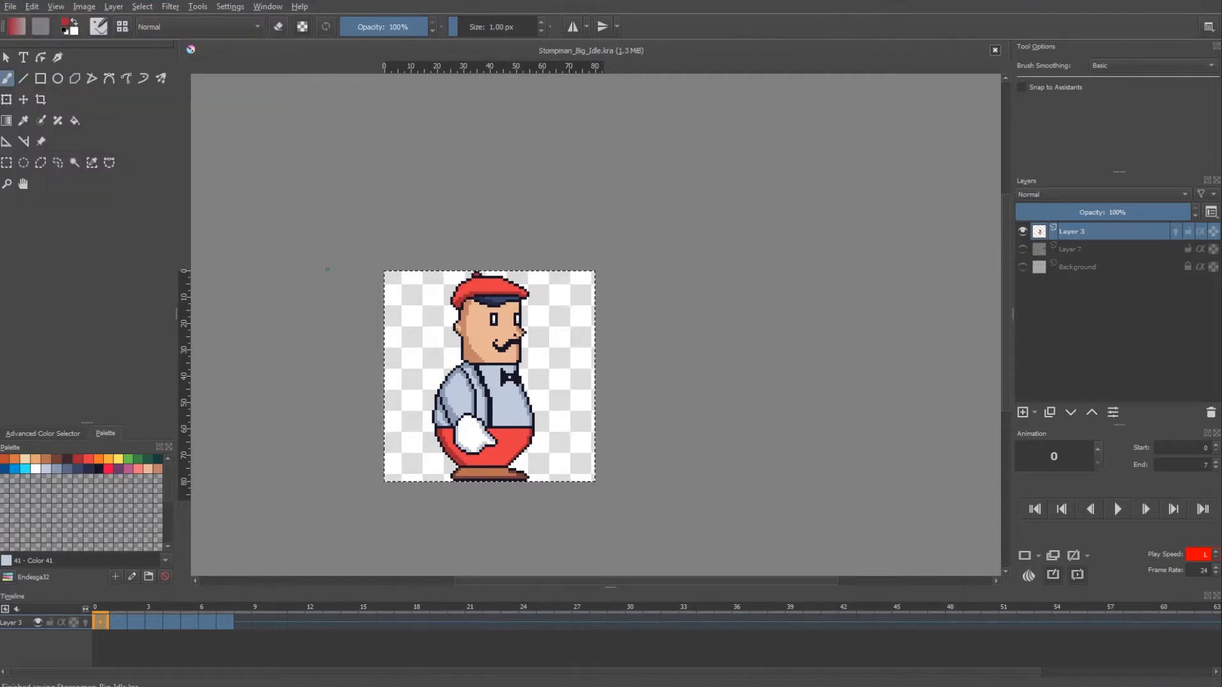
left_click_drag(362, 318, 364, 307)
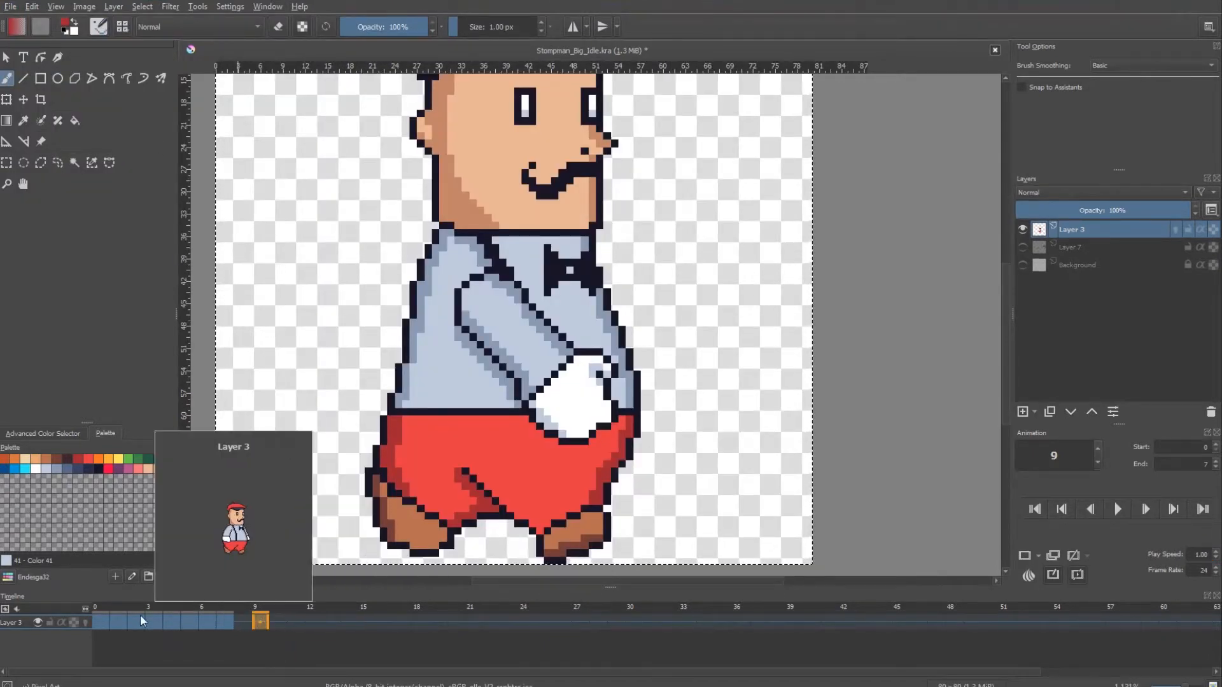
Compare the standing and stepping poses, and copy the keyframe at frame 7 into frame 9.
left_click(102, 621)
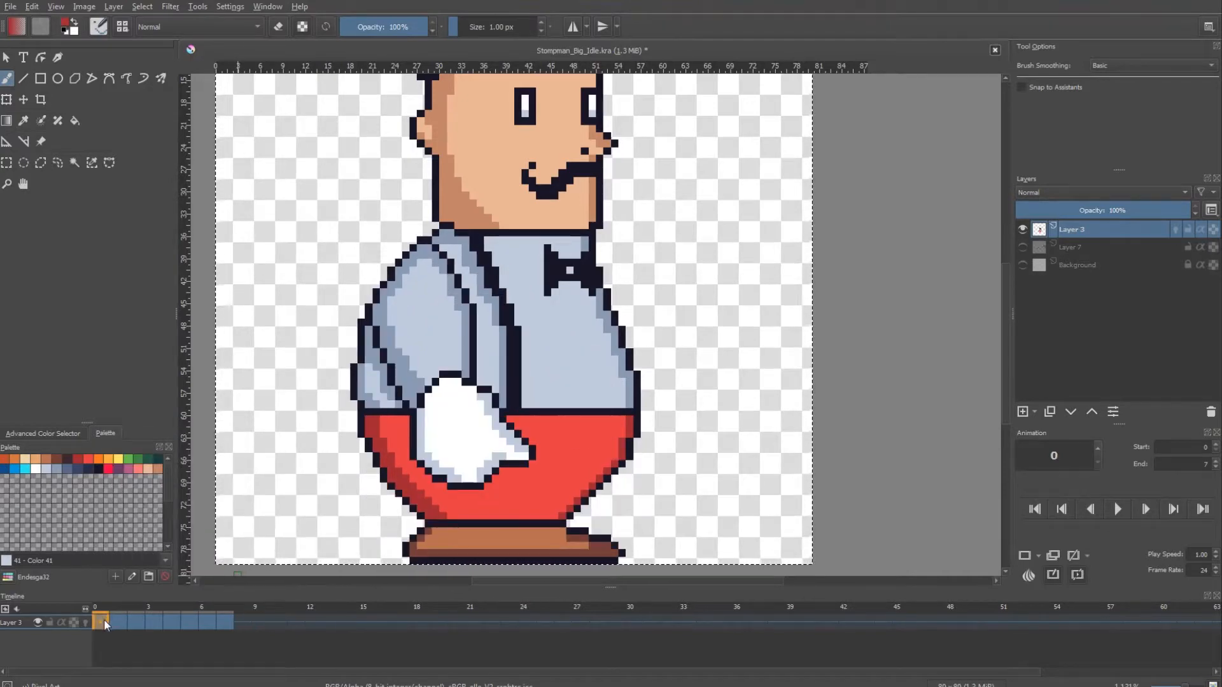
left_click(260, 622)
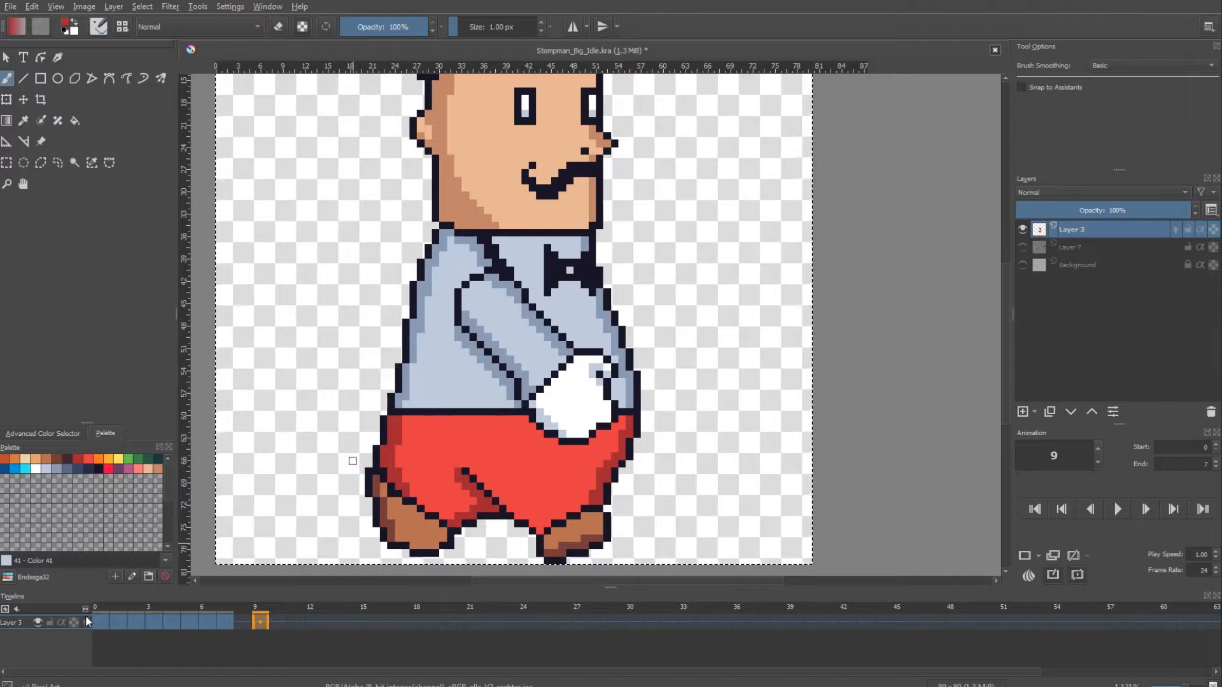
left_click(101, 621)
left_click(224, 621)
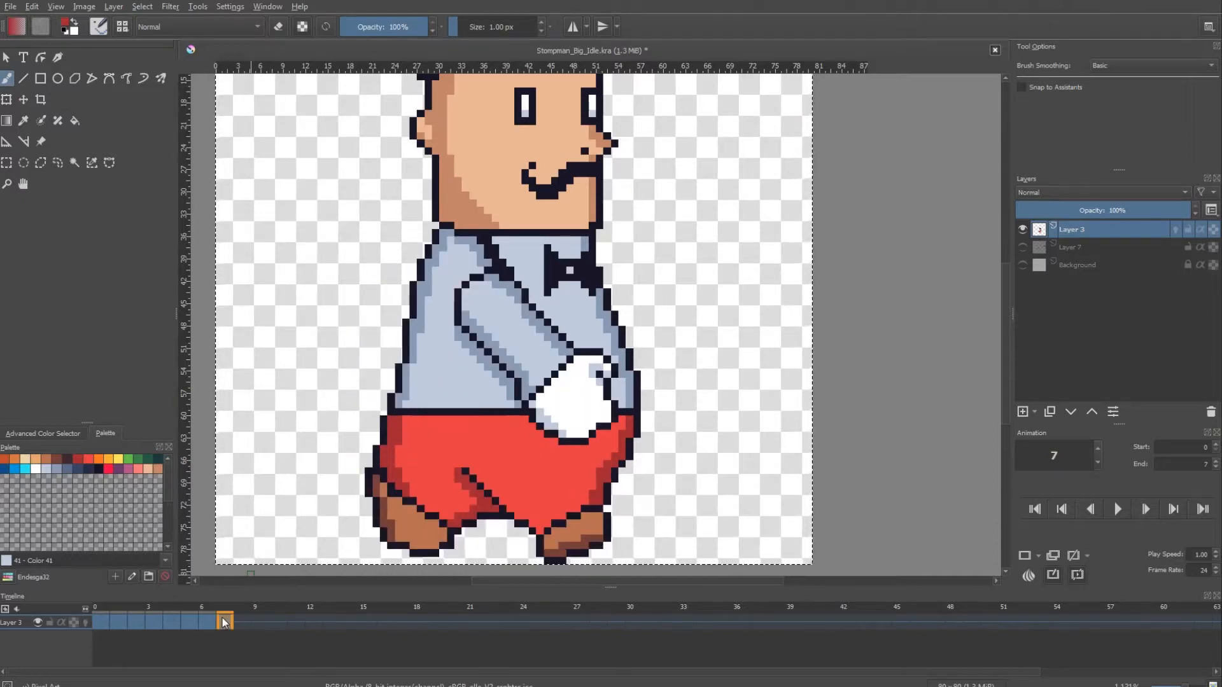
right_click(224, 622)
left_click(270, 516)
right_click(262, 622)
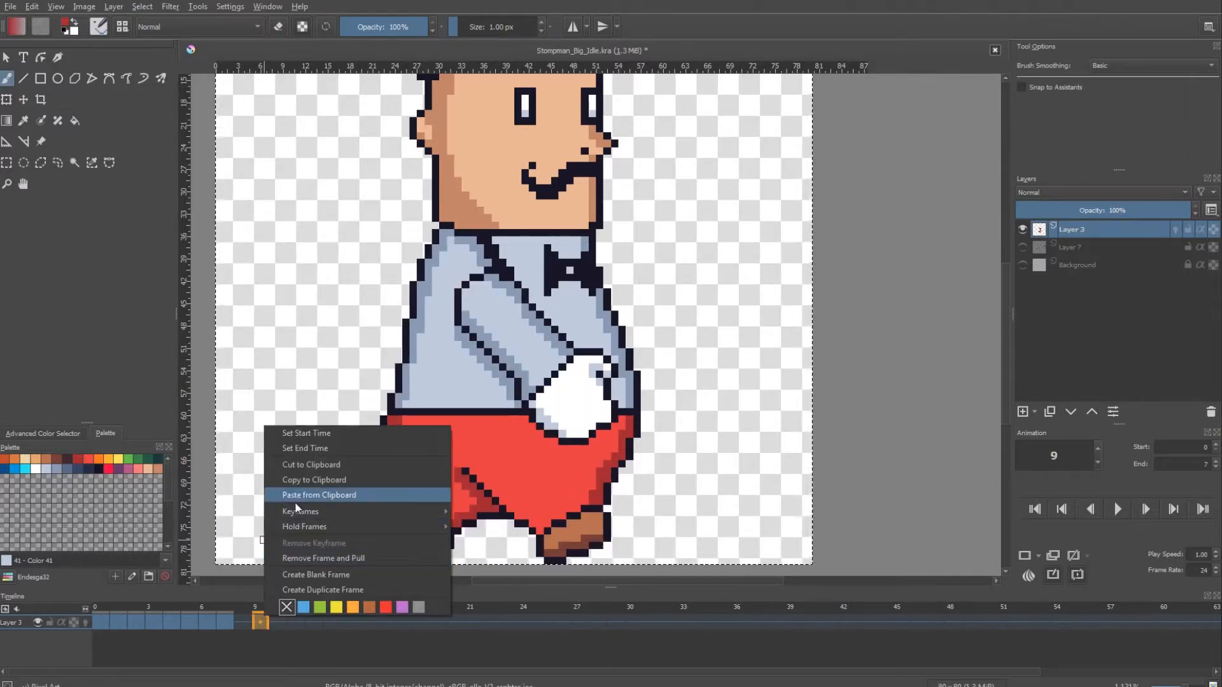
left_click(319, 496)
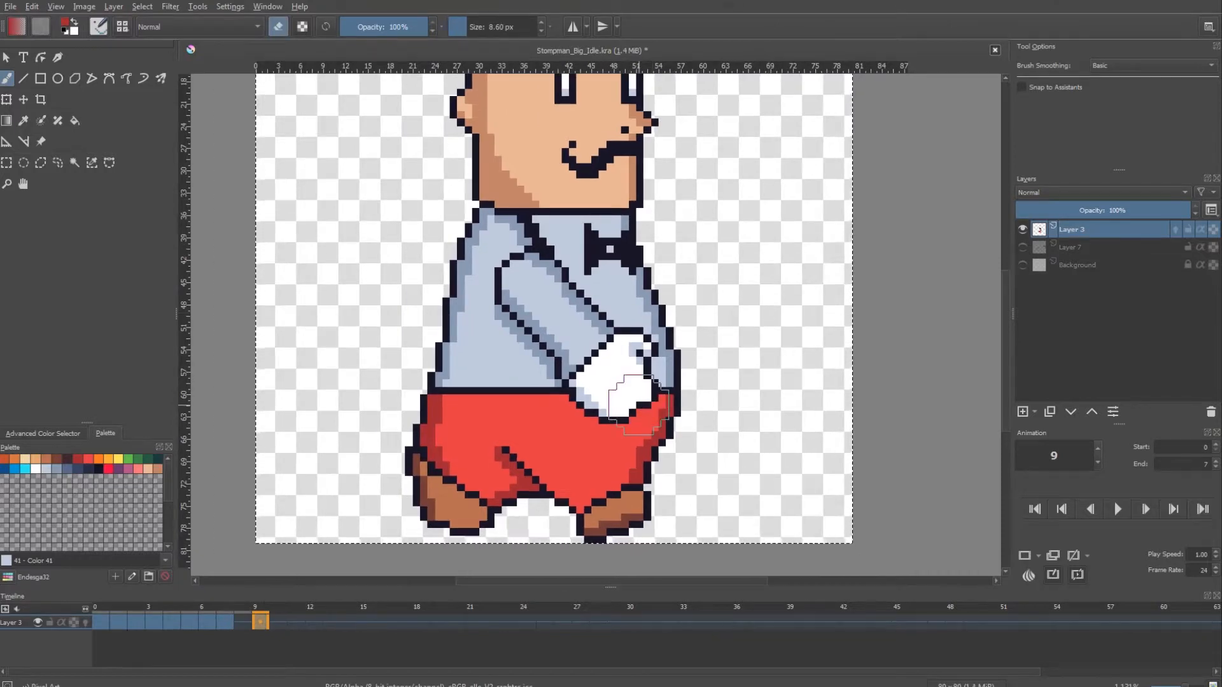
Erase the body in frame 9, keeping the head and bow tie, and turn off onion skins for Layer 3.
mouse_move(638, 405)
left_mouse_down()
mouse_move(423, 494)
mouse_move(664, 468)
mouse_move(615, 401)
mouse_move(476, 396)
mouse_move(538, 291)
mouse_move(656, 289)
mouse_move(608, 252)
mouse_move(622, 246)
mouse_move(480, 240)
left_mouse_up()
mouse_move(587, 224)
left_mouse_down()
mouse_move(592, 264)
mouse_move(632, 227)
left_mouse_up()
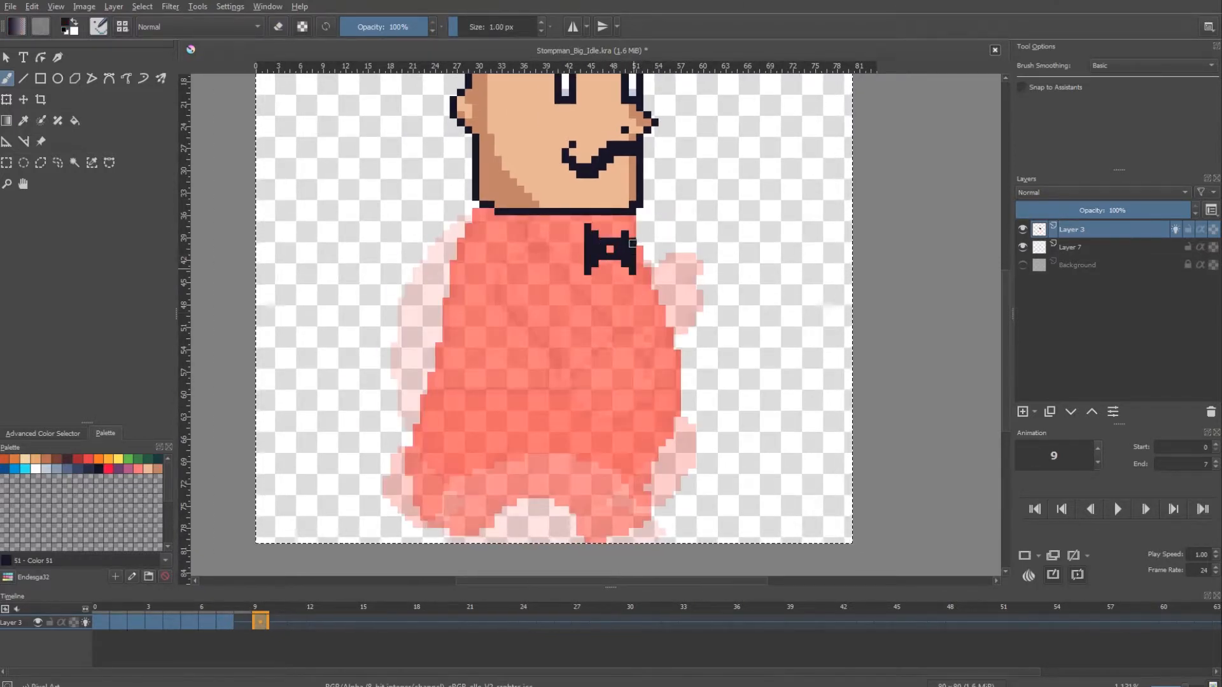
left_click(1176, 229)
Sketch a wide stride with the far arm raised on Layer 7 in frame 9, and trace it in Color 51 on Layer 3.
key("Page_Down")
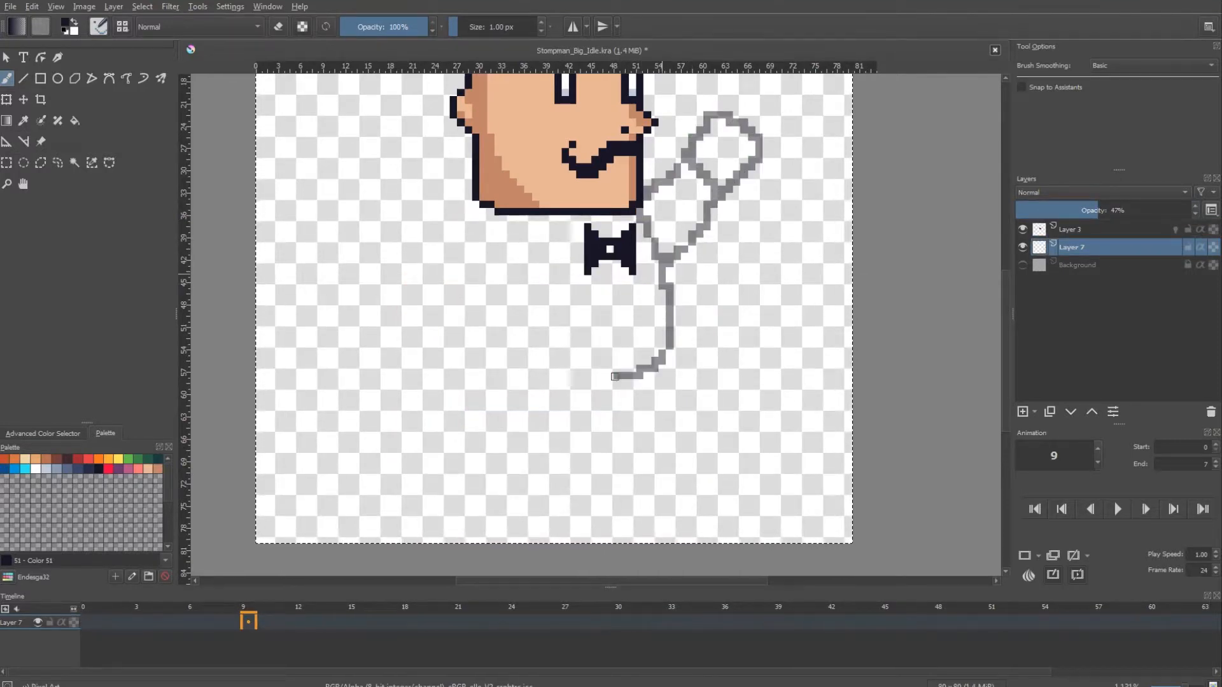
mouse_move(615, 376)
left_mouse_down()
mouse_move(446, 328)
mouse_move(451, 258)
left_mouse_up()
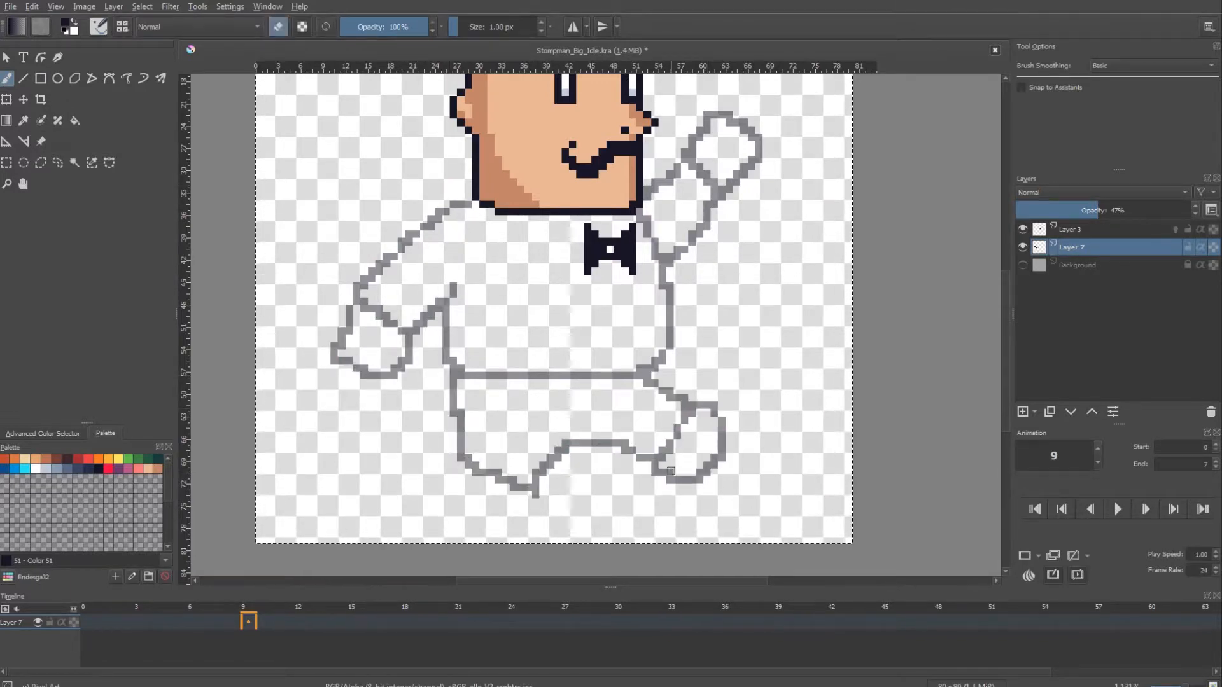
mouse_move(646, 194)
left_mouse_down()
mouse_move(715, 115)
mouse_move(760, 140)
left_mouse_up()
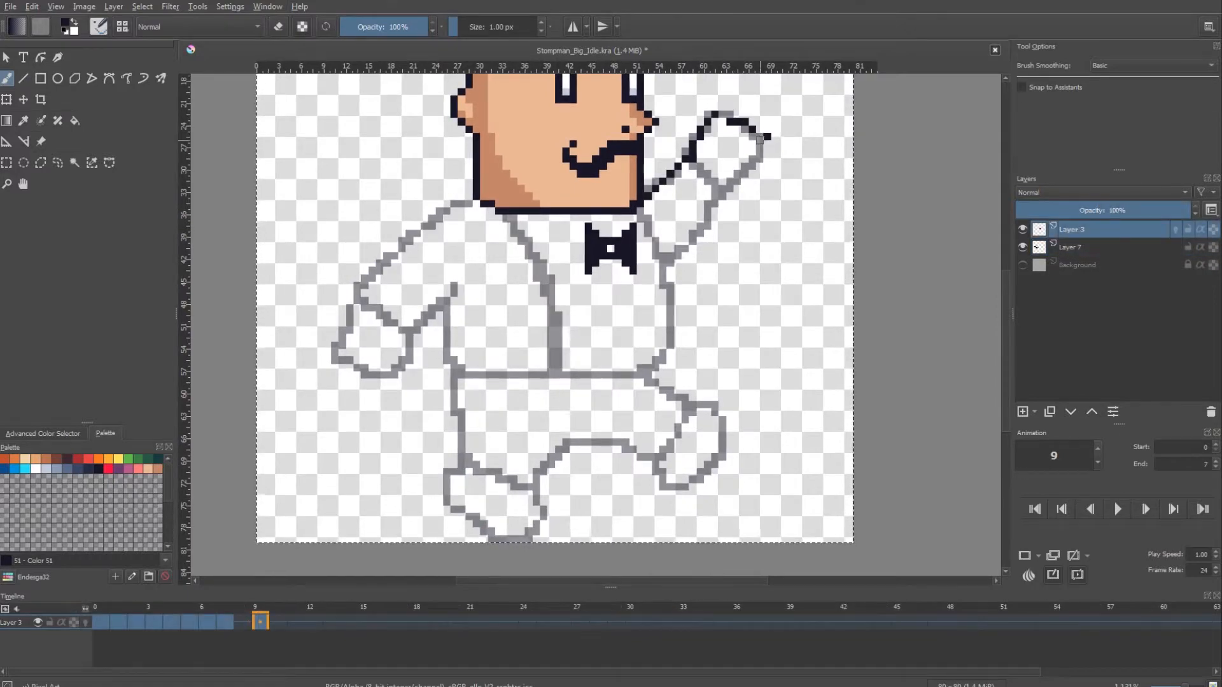
left_click_drag(516, 235, 538, 270)
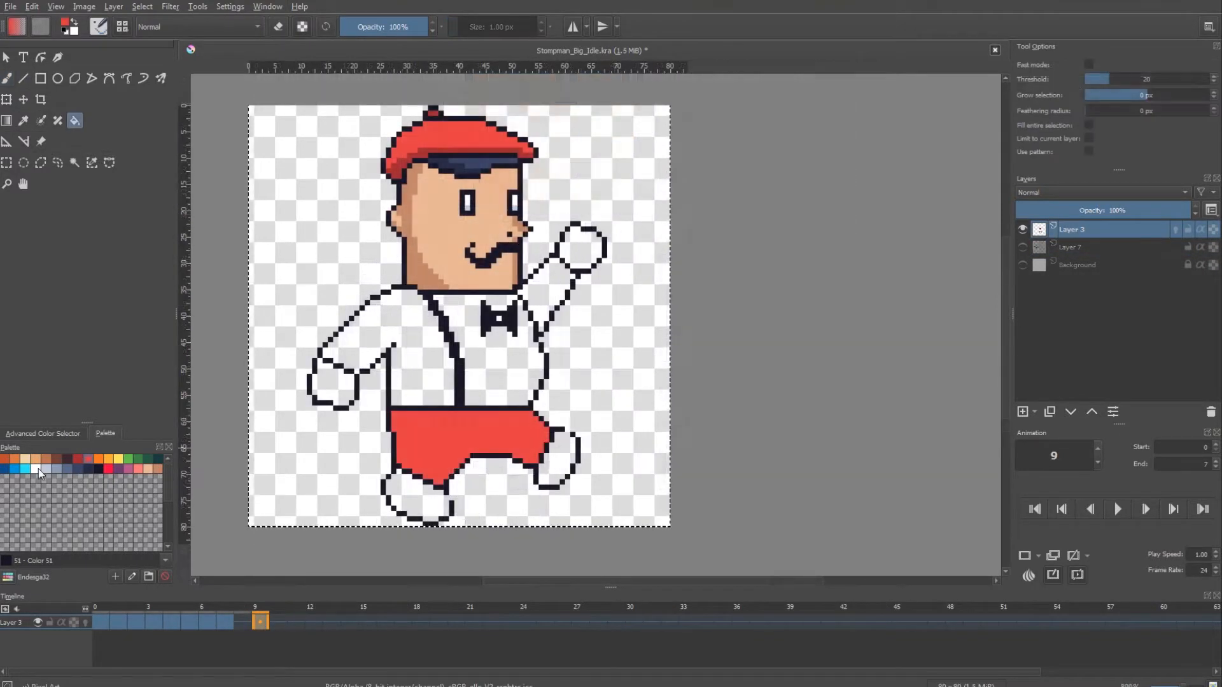
Fill the shirt and both sleeves of the frame 9 pose.
left_click(356, 357)
left_click(503, 356)
left_click(550, 293)
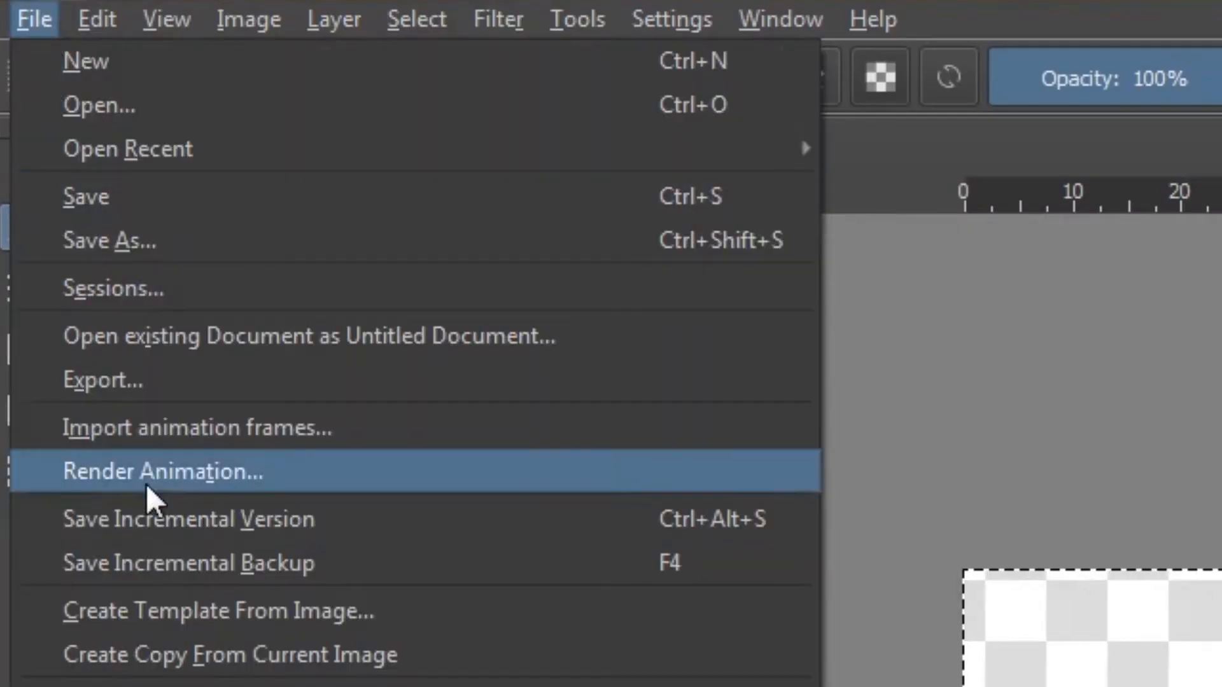
Set up an animation render as a PNG image sequence with the last frame at 9.
left_click(49, 163)
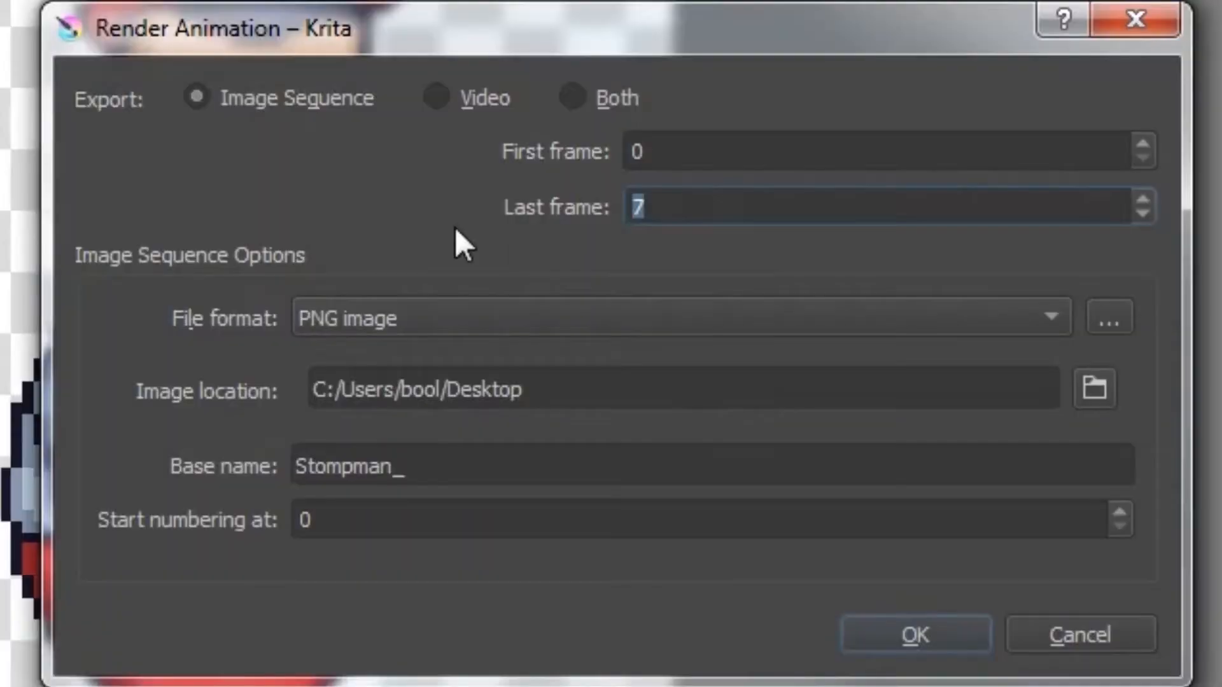
type("90")
key("BackSpace")
left_click(317, 305)
left_click(317, 306)
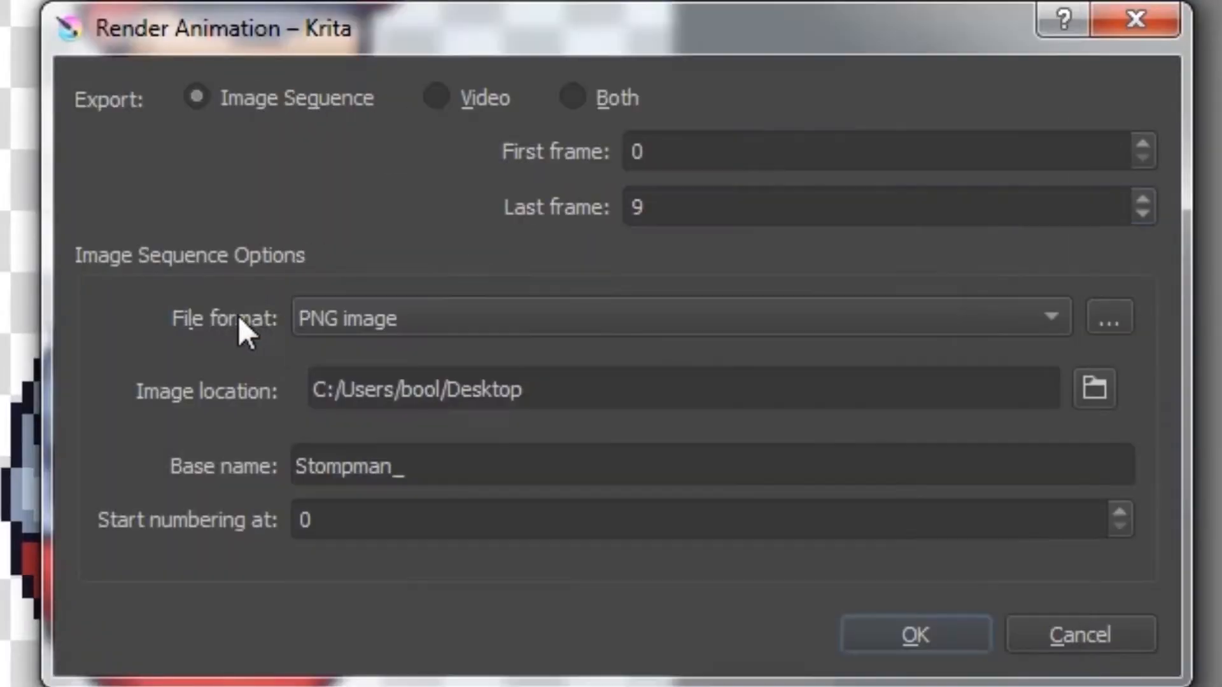
Render the sequence into a new folder named Big inside Stompman, with the base name Stompman_Run.
left_click(1108, 387)
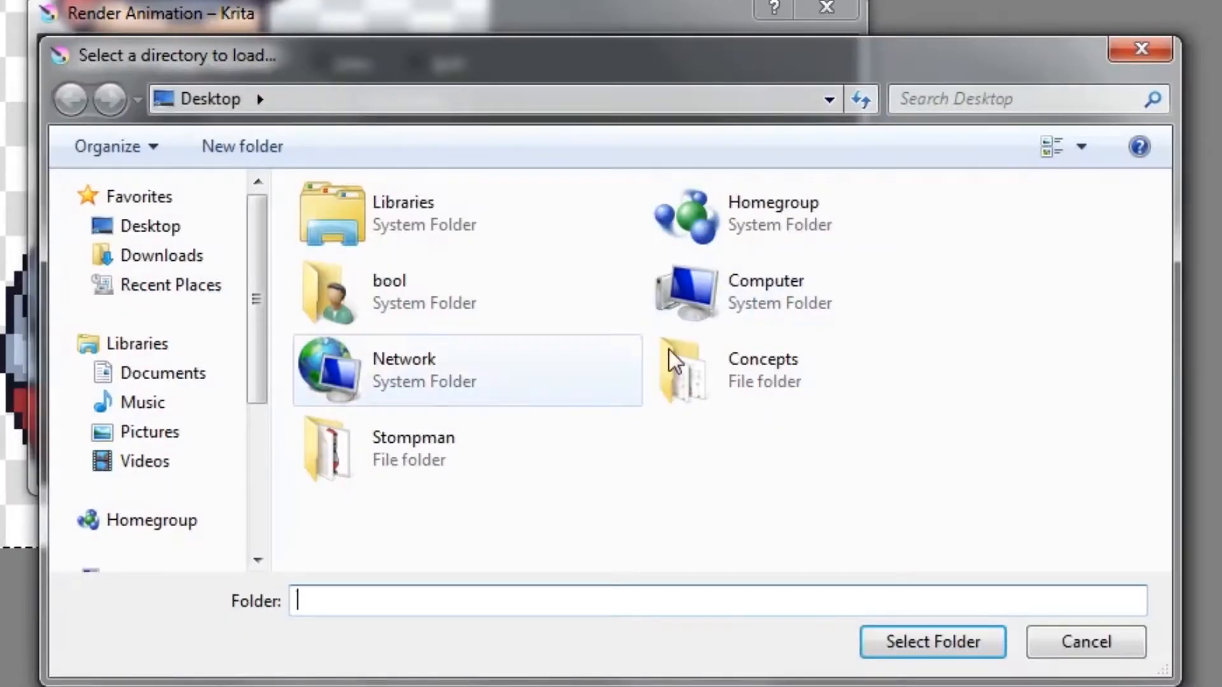
double_click(410, 445)
right_click(336, 265)
mouse_move(407, 624)
left_click(709, 625)
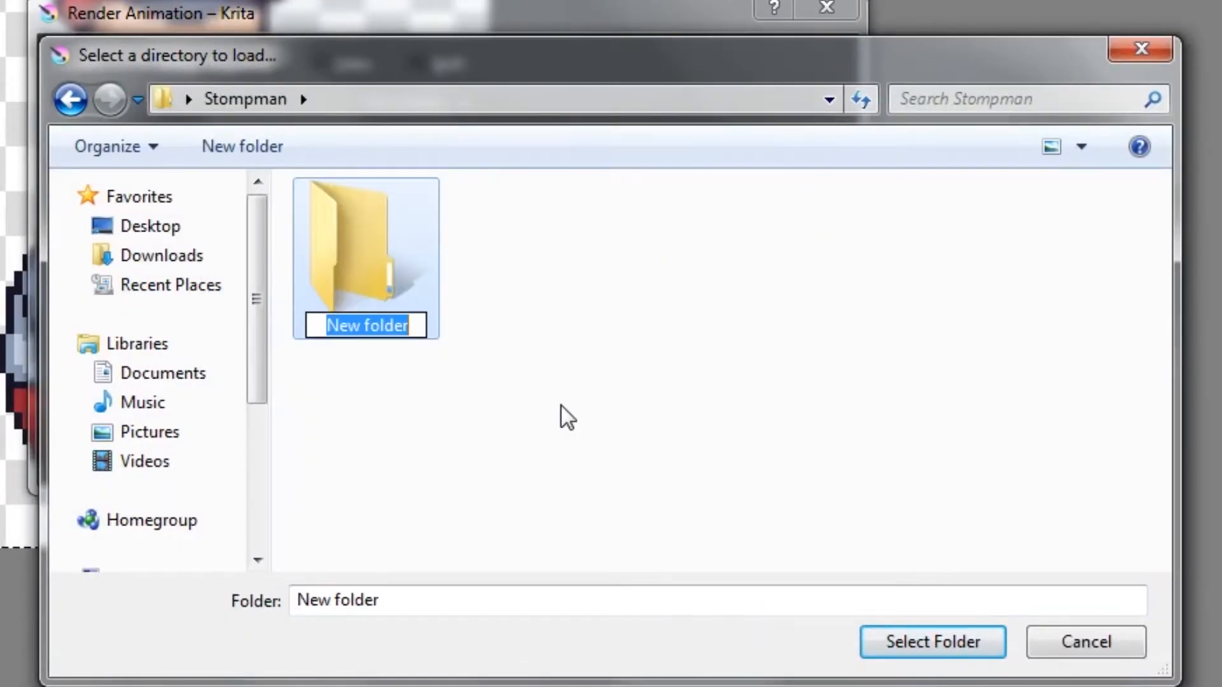
type("Big")
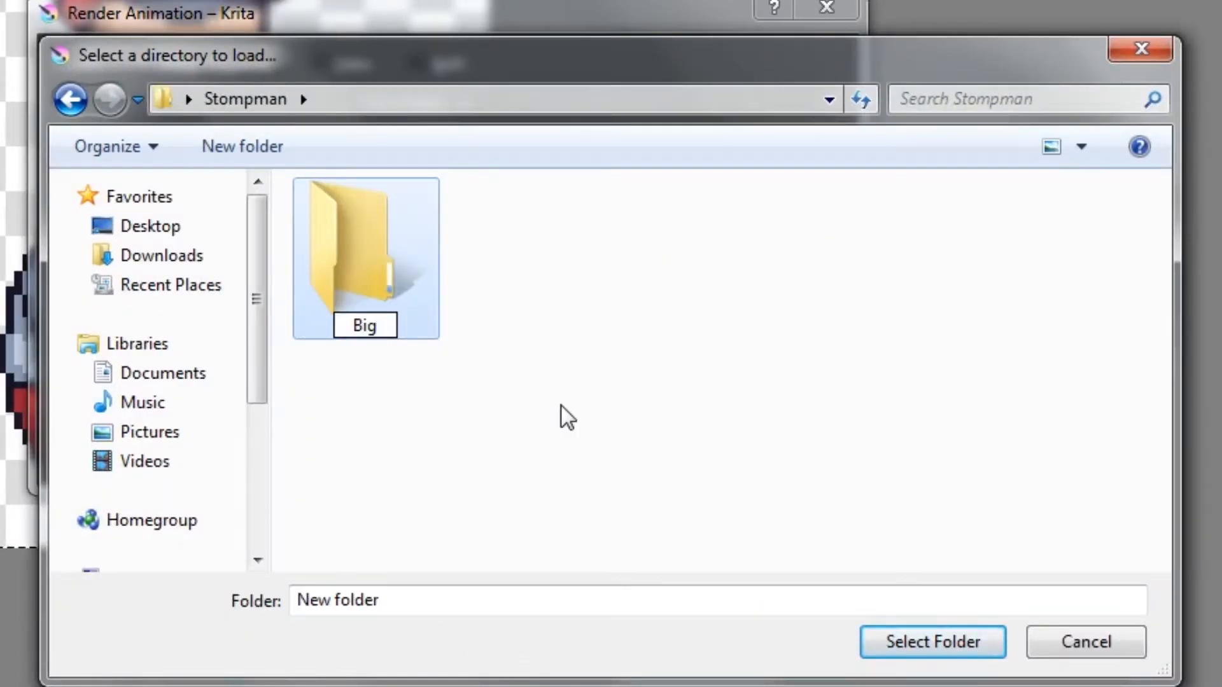
key("Return")
key("Return")
left_click(326, 328)
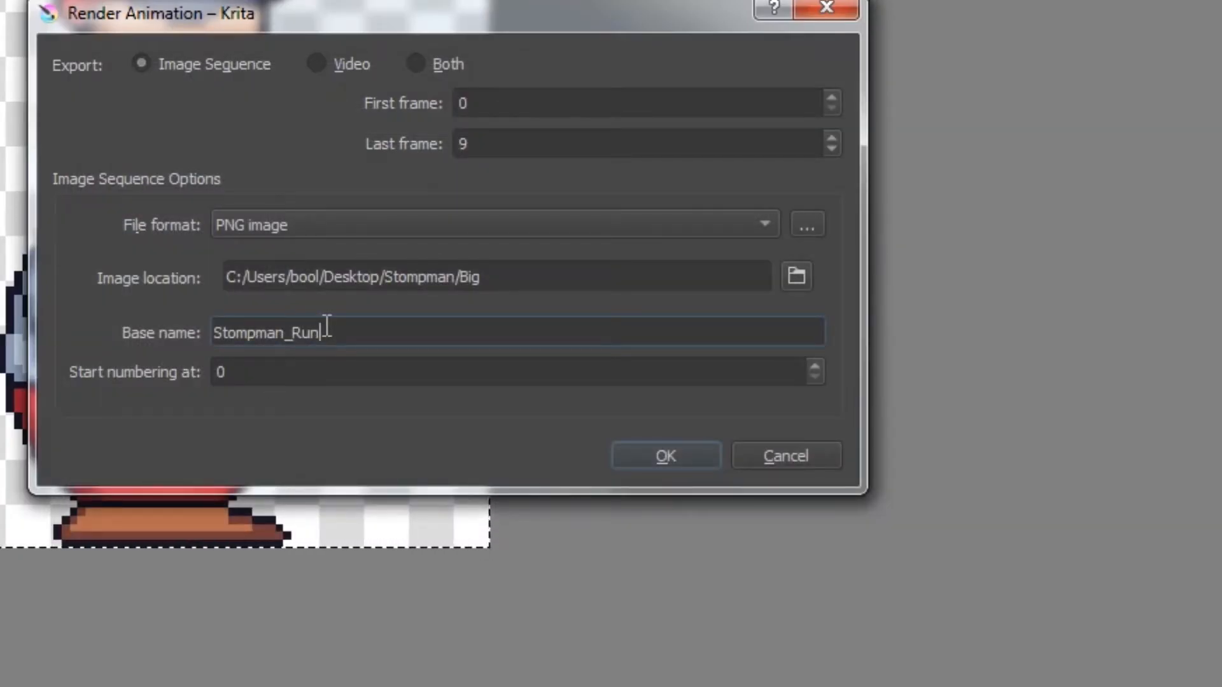
left_click(662, 457)
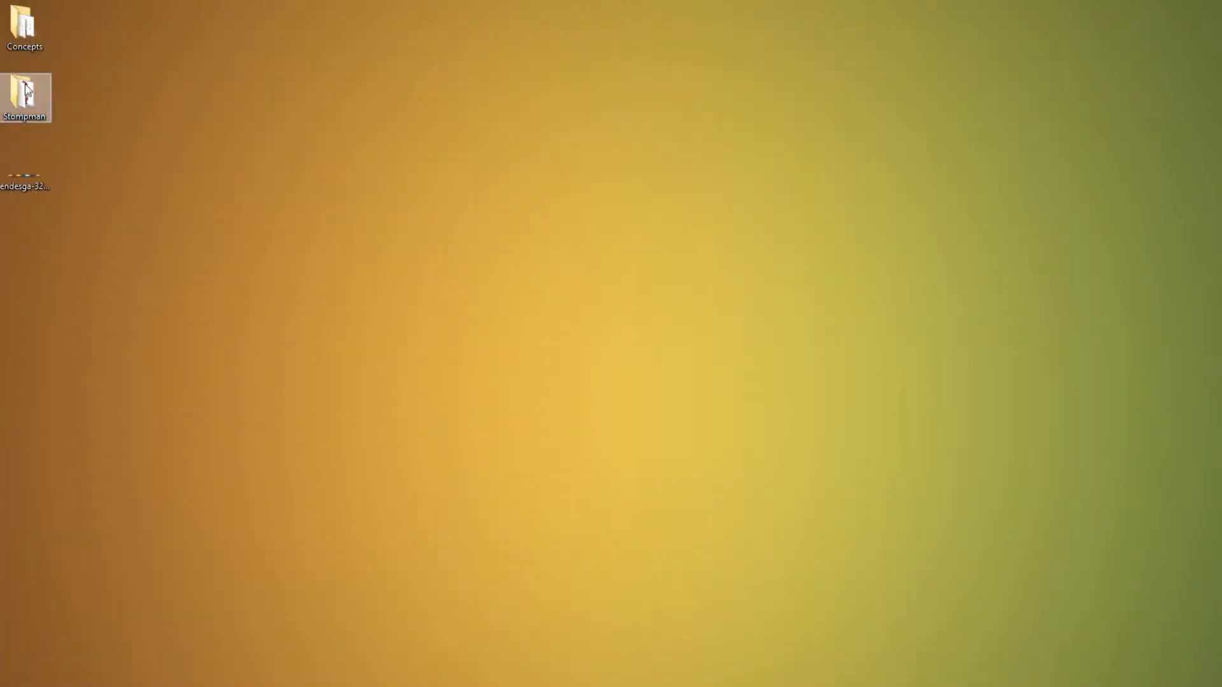
Open the exported Big folder inside Stompman on the desktop and create a folder named Idle in it.
double_click(26, 90)
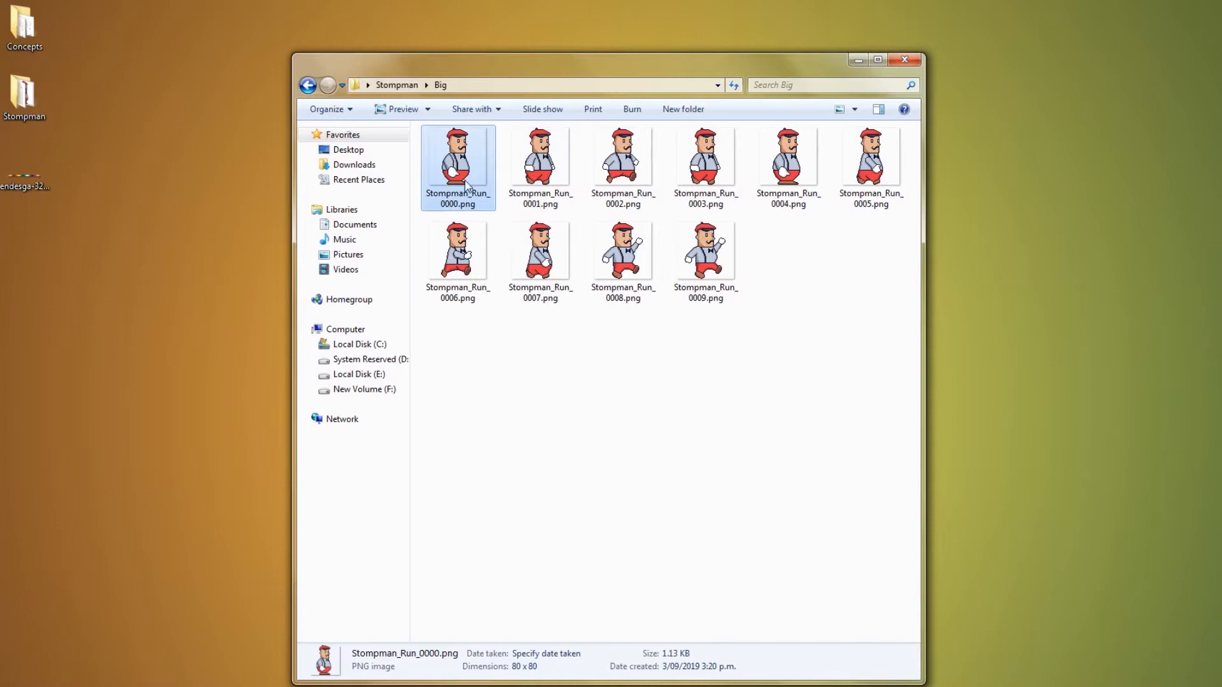
right_click(513, 365)
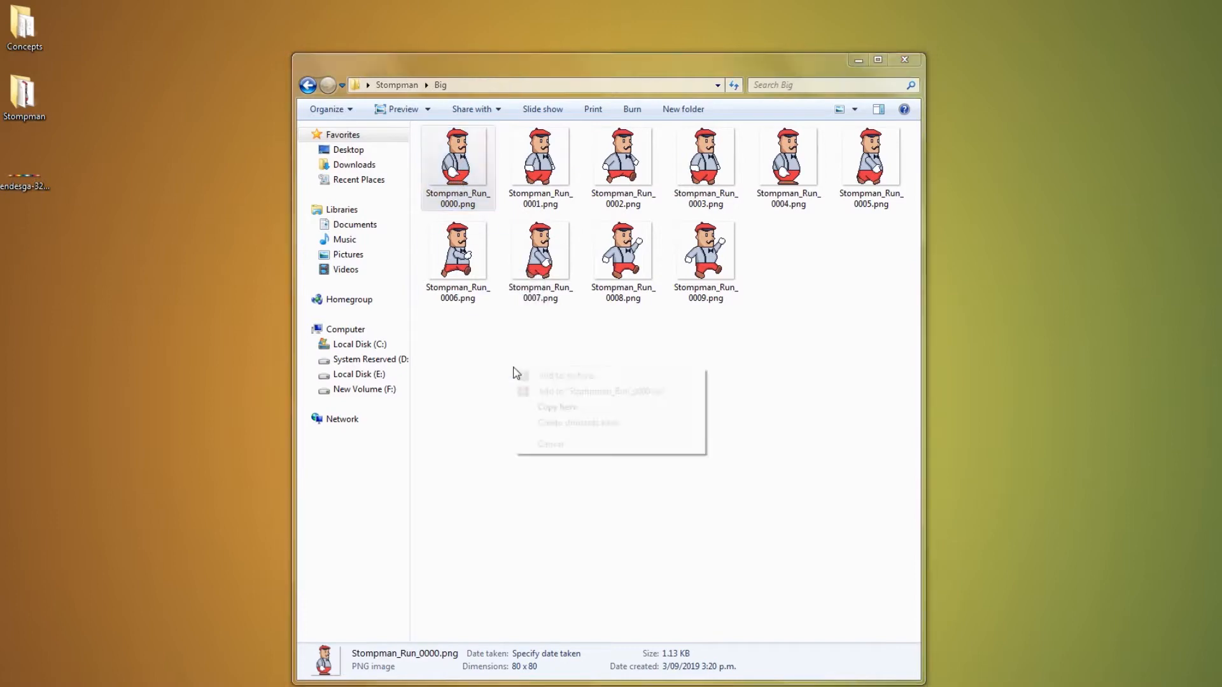
right_click(513, 370)
left_click(704, 518)
type("Idle")
right_click(502, 338)
left_click(522, 387)
Create two more folders named Run and Jump alongside the exported frames.
right_click(469, 358)
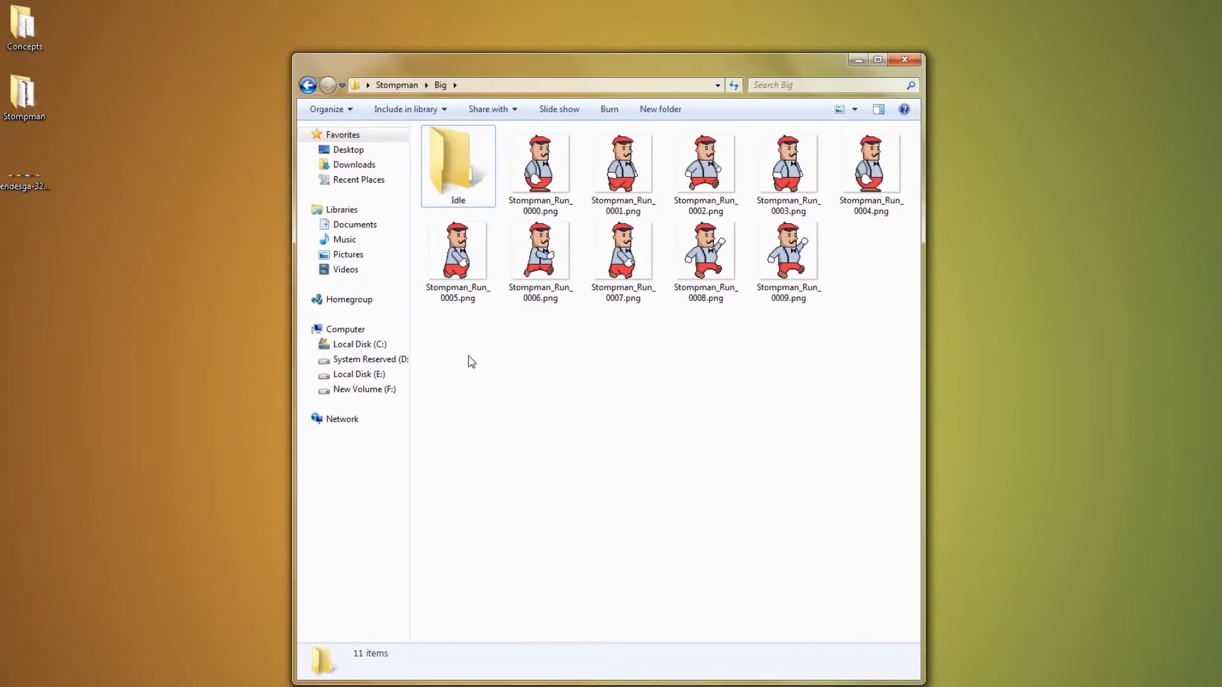
left_click(698, 524)
type("Run")
key("Return")
right_click(495, 396)
left_click(704, 520)
type("Jump")
key("Return")
Copy Stompman_Run_0000.png into the Idle folder and rename the copy as Stompman_Idle.png.
left_click_drag(715, 179, 457, 167)
double_click(458, 167)
left_click(457, 167)
left_click(477, 198)
key("Delete")
key("Delete")
key("Delete")
key("Delete")
key("Delete")
key("Delete")
key("Delete")
key("Delete")
key("Delete")
key("Delete")
key("Delete")
type("Idle")
key("Return")
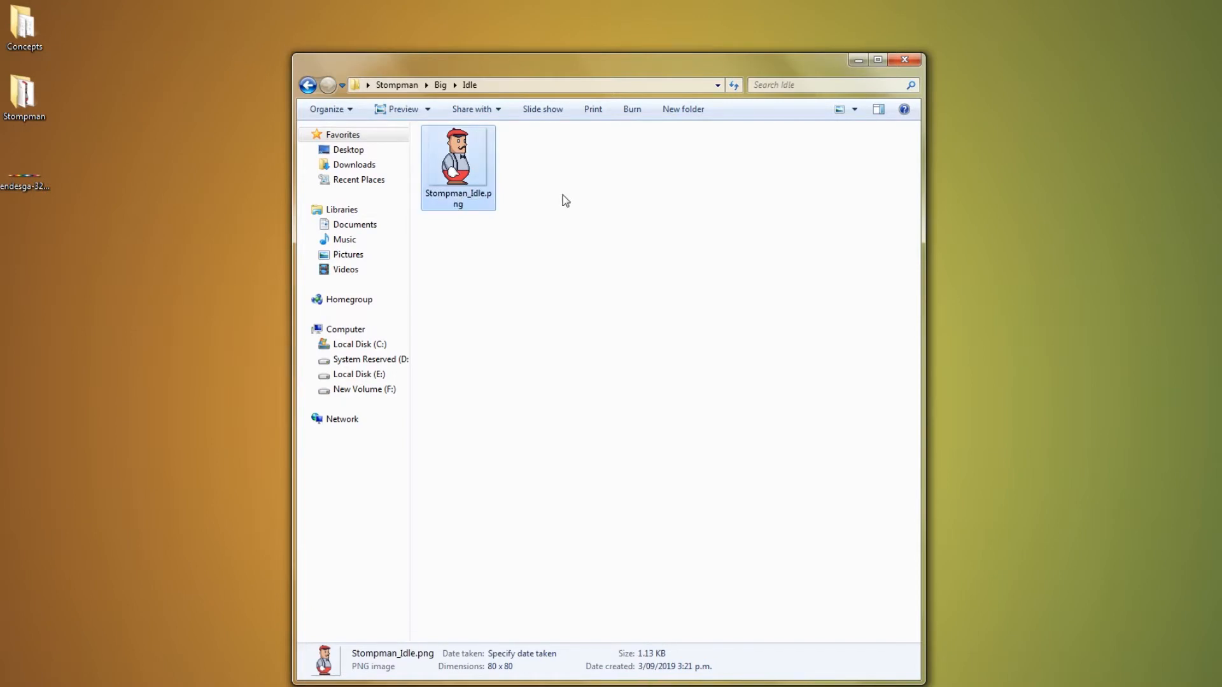
Return to the Big folder and move Stompman_Run_0000.png through Stompman_Run_0007.png into the Run folder.
key("BackSpace")
left_click(705, 164)
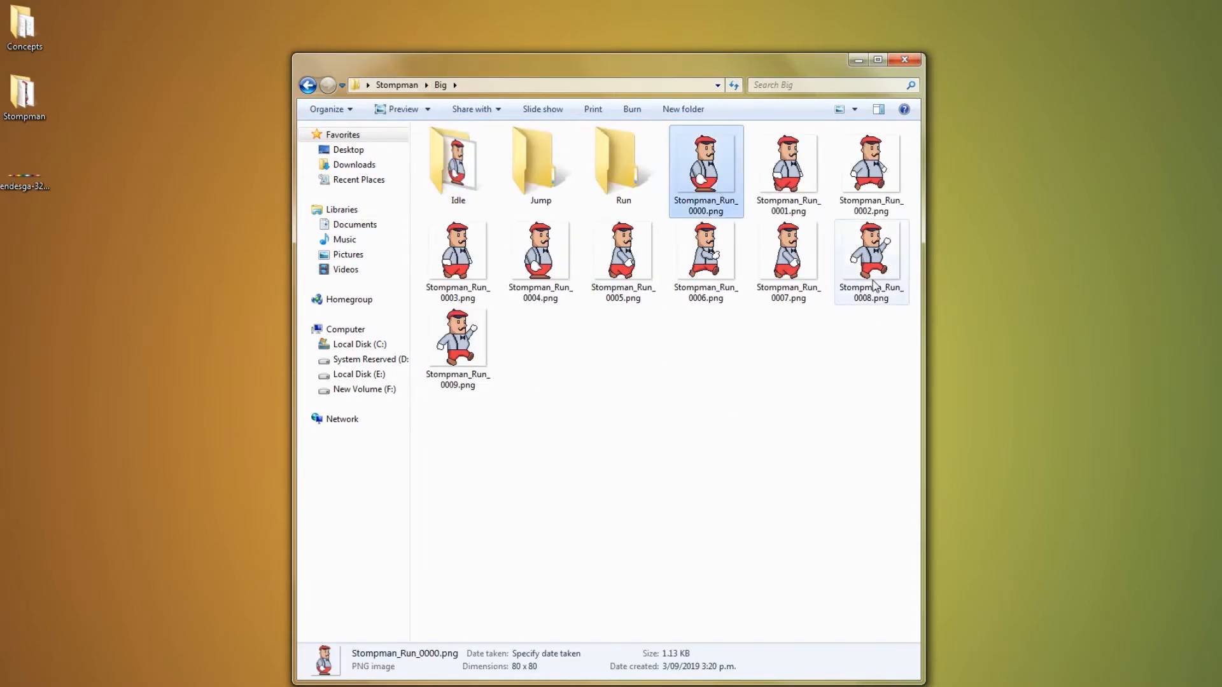
left_click(788, 251, "shift")
left_click_drag(788, 251, 611, 164)
Rename Stompman_Run_0008.png as Stompman_Jump.png.
left_click(706, 205)
type("S")
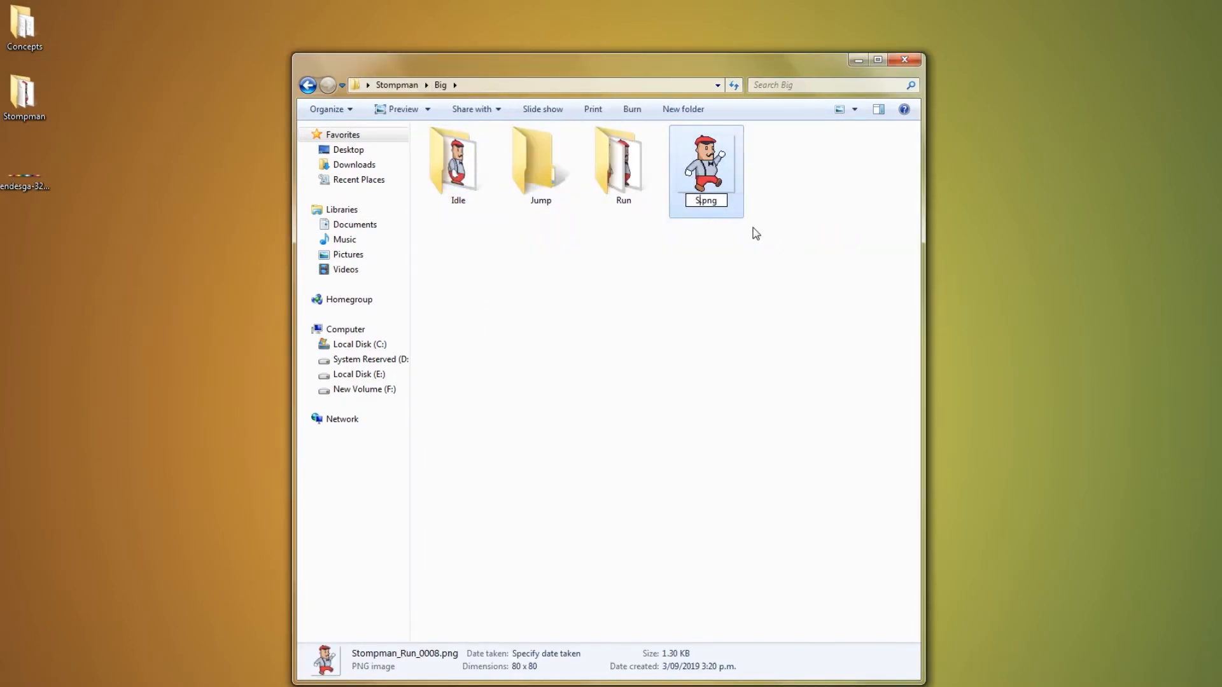
type("tompman_Jump")
key("Return")
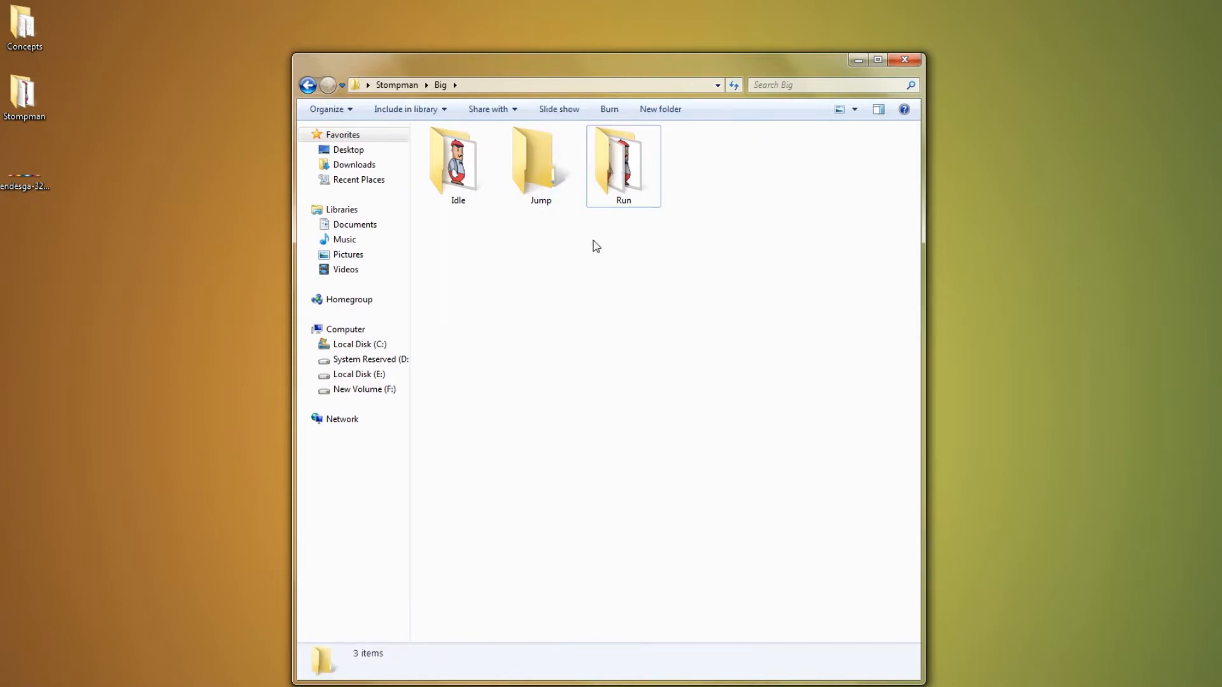
Check the contents of the Run folder and page through its frames in the photo viewer.
double_click(623, 162)
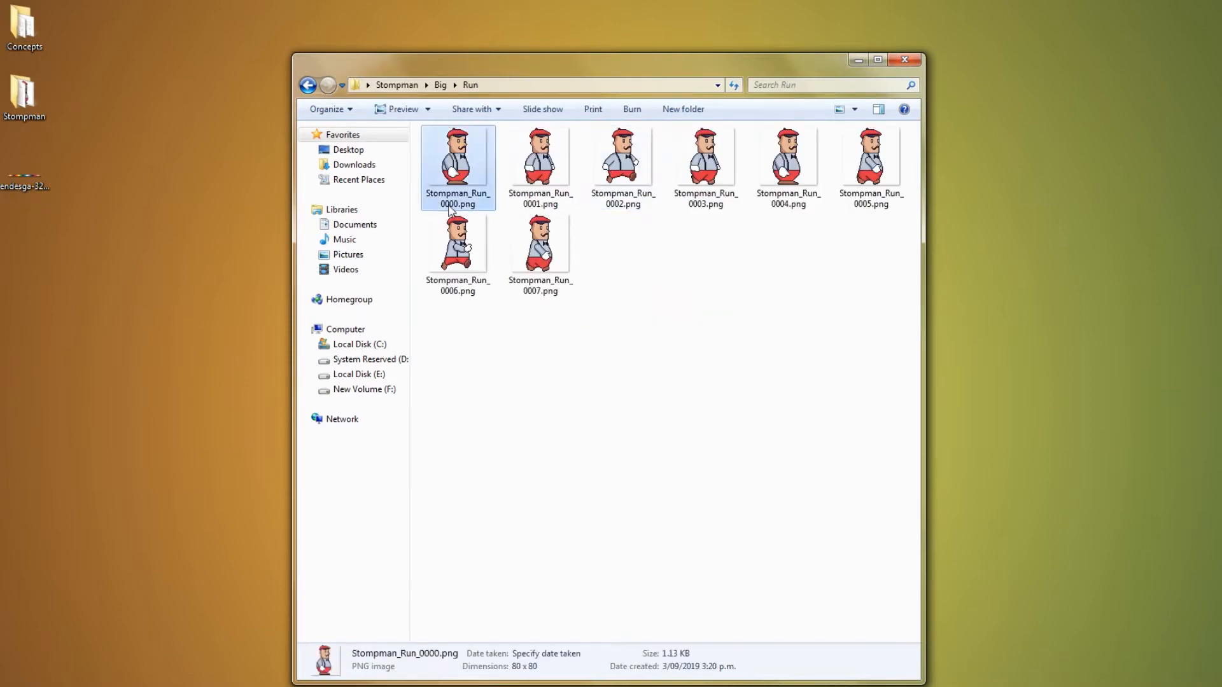
left_click(441, 84)
right_click(585, 283)
left_click(591, 331)
left_click(620, 162)
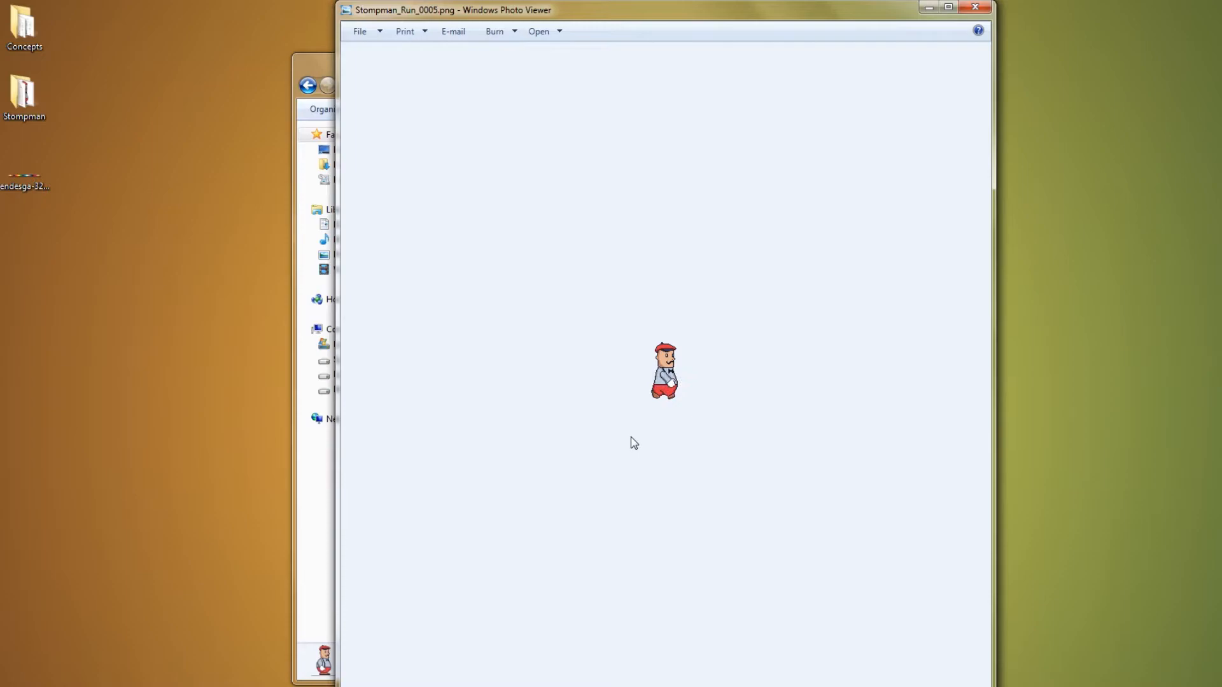
key("Left")
key("Left")
key("Left")
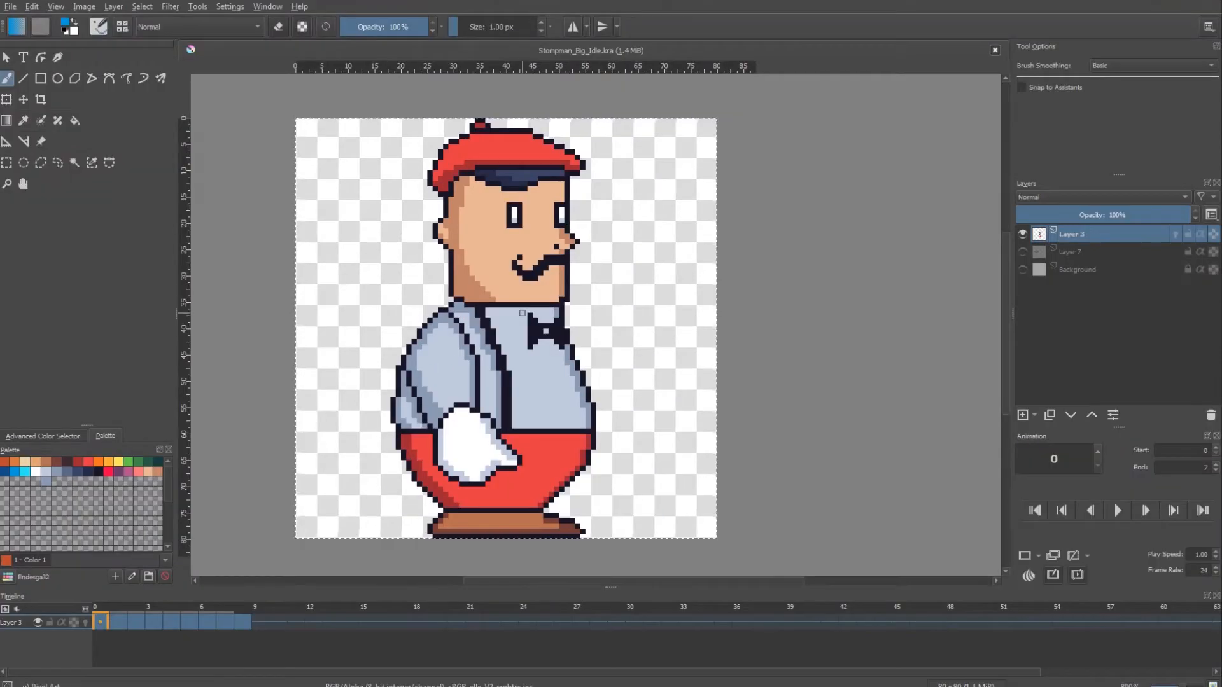
In Krita, fill the beret and trousers of frame 0 with white Color 39 and their shading with Color 41.
left_click_drag(522, 313, 534, 313)
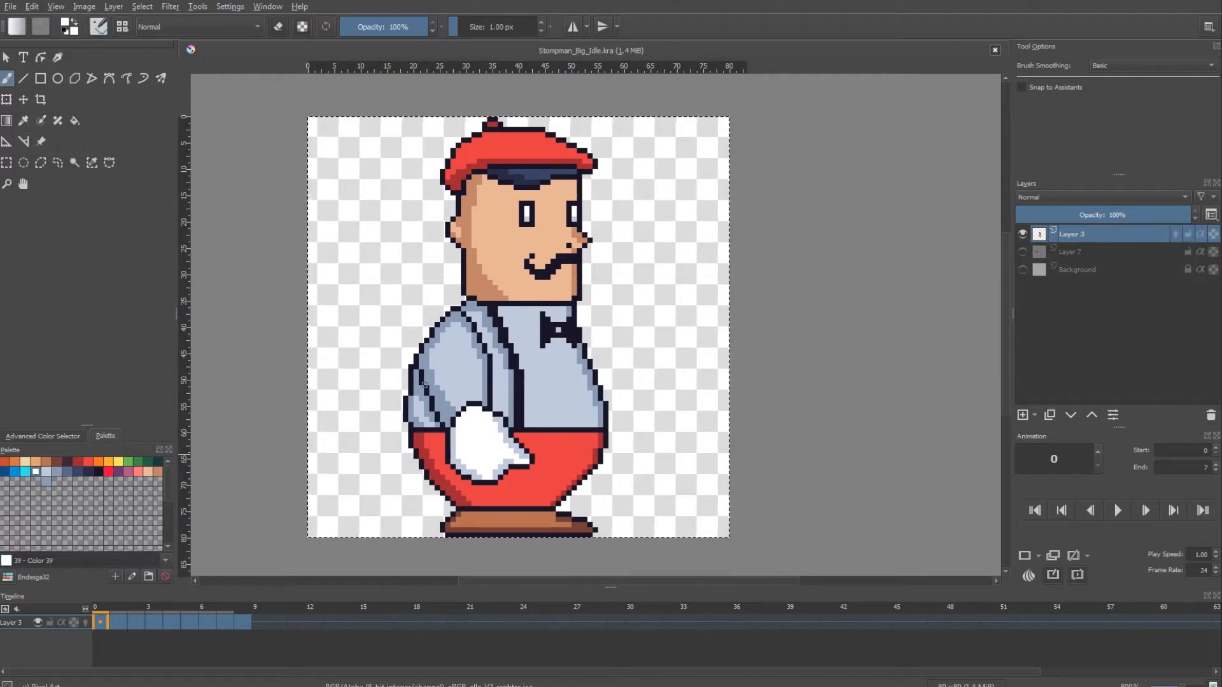
key("f")
left_click(527, 156)
left_click(553, 458)
left_click(46, 472)
left_click(494, 162)
left_click(433, 465)
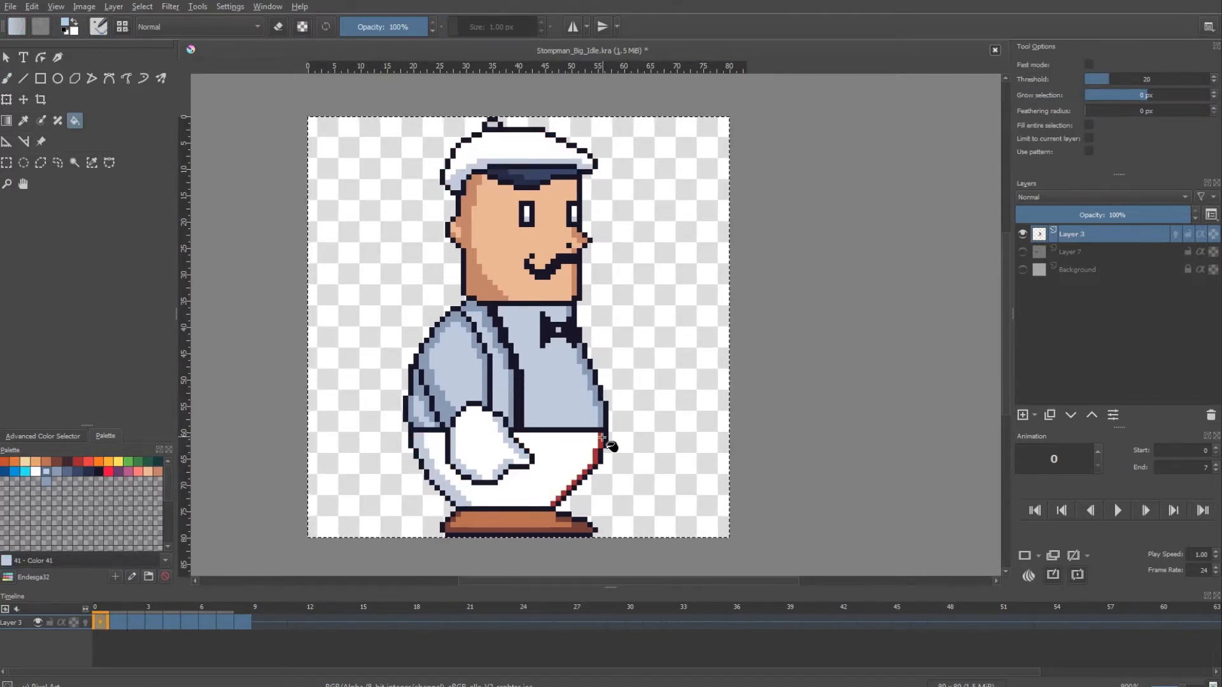
left_click(600, 444)
Fill the shoes in frame 0 with white Color 39.
scroll(589, 482, "up", 2)
scroll(548, 373, "down", 1)
left_click(35, 472)
left_click(490, 490)
Fill the lower part of both eyes with the light cyan palette color.
scroll(514, 191, "up", 1)
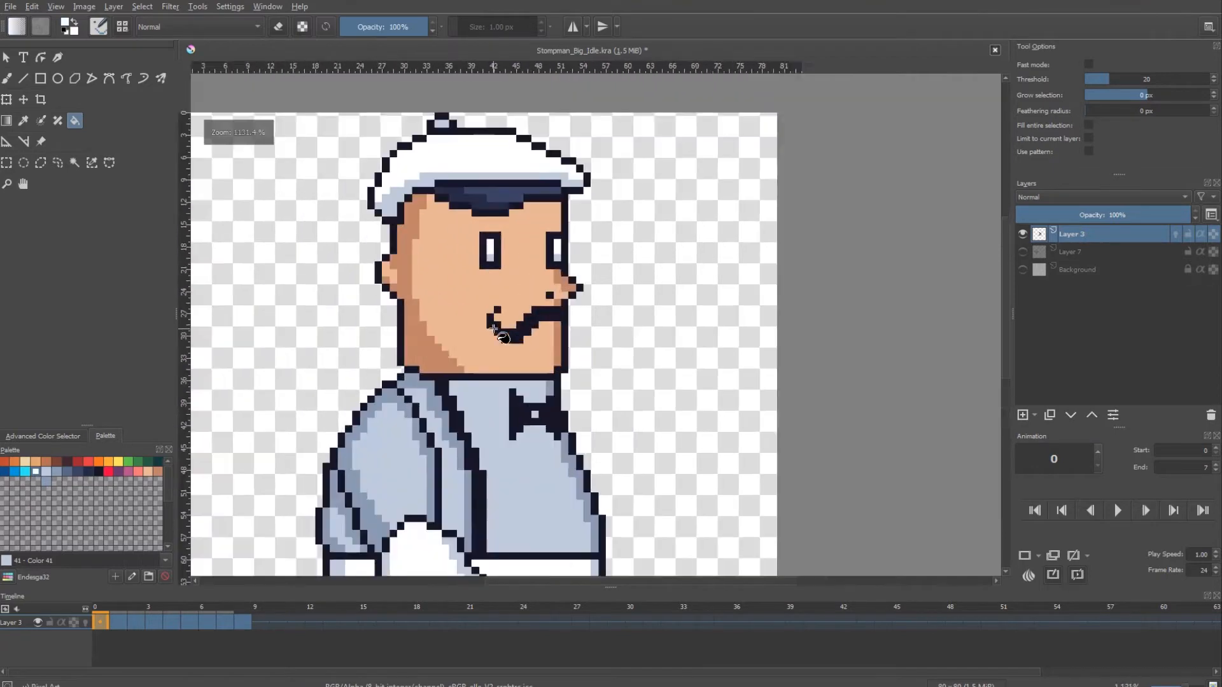
left_click(25, 472)
scroll(546, 306, "down", 2)
key("Right")
left_click(519, 213)
scroll(563, 216, "up", 3)
left_click(655, 210)
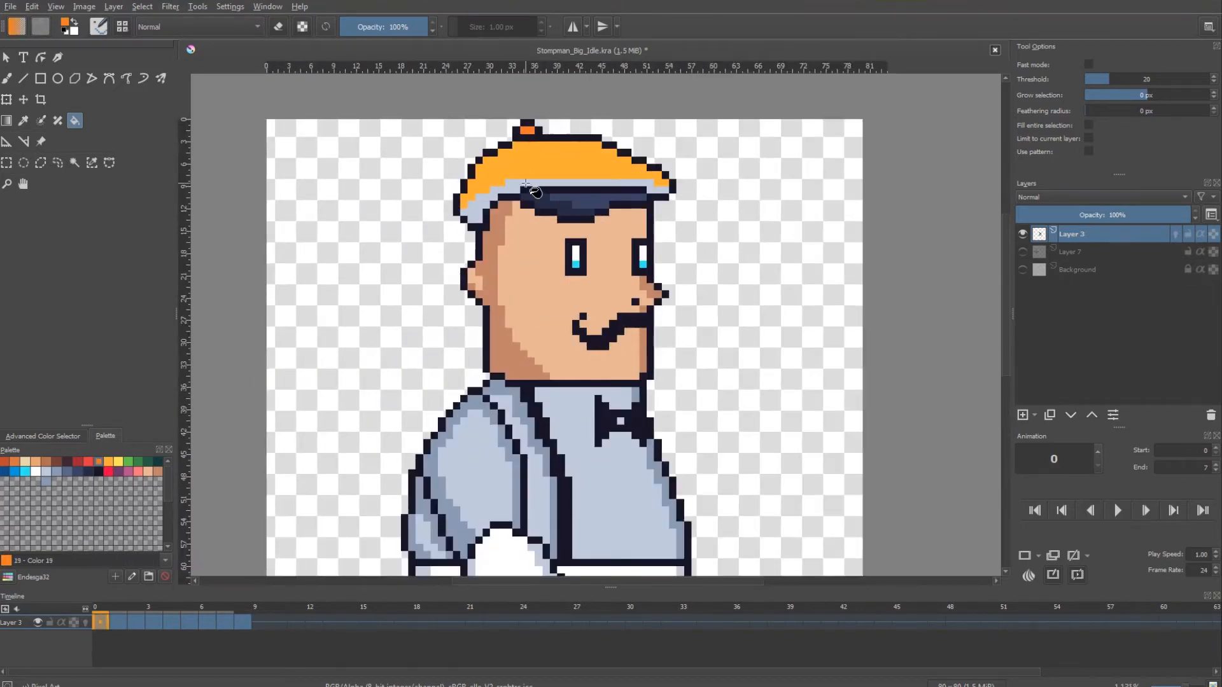
Recolor the trousers with yellow Color 23 and their edge shading with orange Color 21.
scroll(561, 493, "up", 2)
left_click(546, 509)
left_click(261, 509)
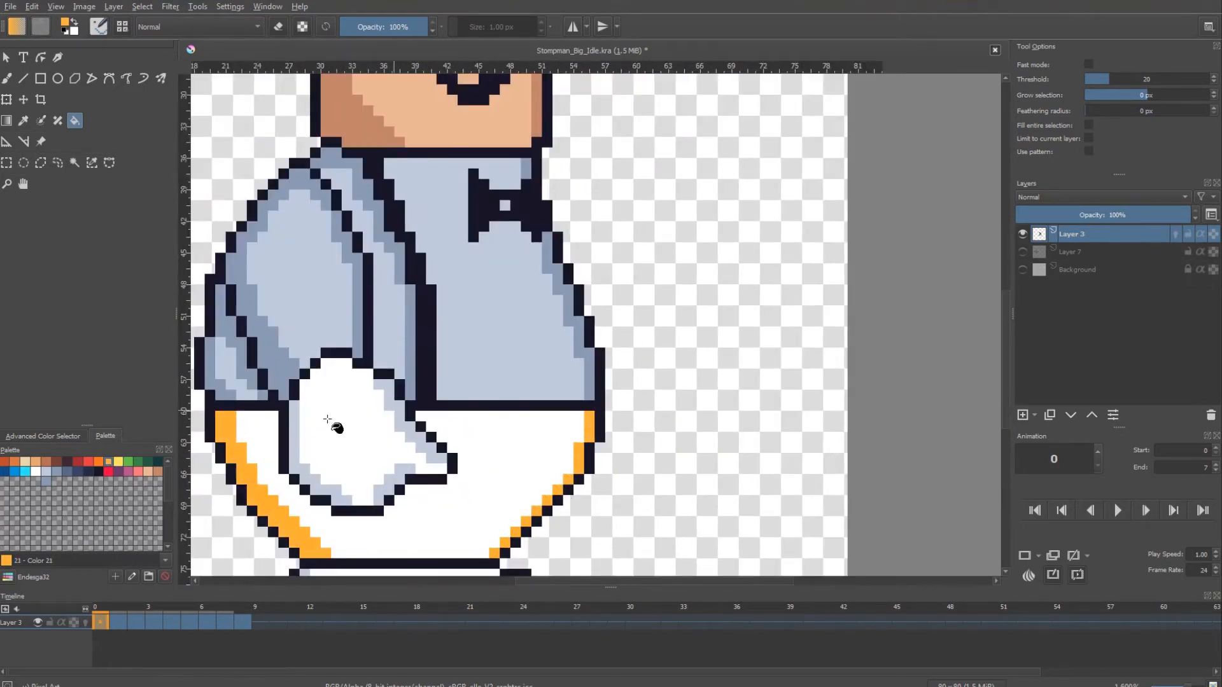
scroll(528, 433, "down", 3)
left_click(509, 433)
scroll(494, 463, "up", 1)
Fill the shoes with successive tan and brown shades from the palette.
left_click(35, 462)
left_click(450, 498)
left_click(45, 461)
left_click(450, 497)
left_click(56, 461)
left_click(446, 505)
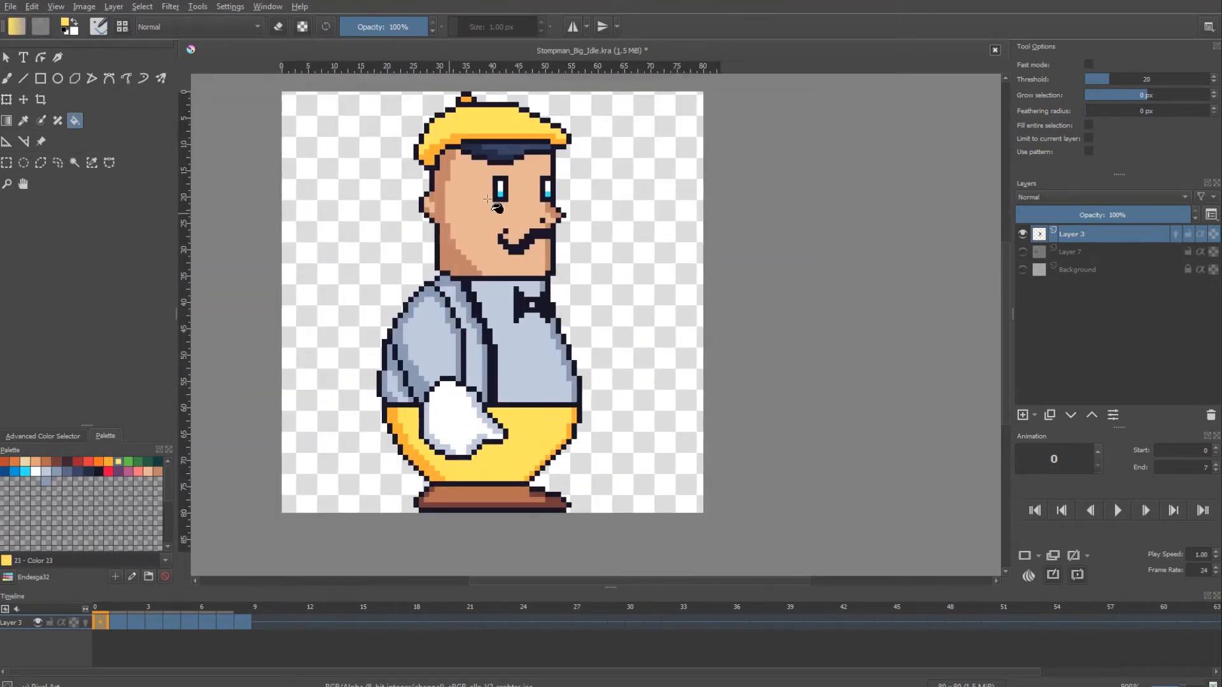
Recolor the shirt and both sleeves in dark navy tones.
left_click(528, 350)
left_click(430, 337)
left_click(463, 337)
left_click(408, 369)
left_click(456, 343)
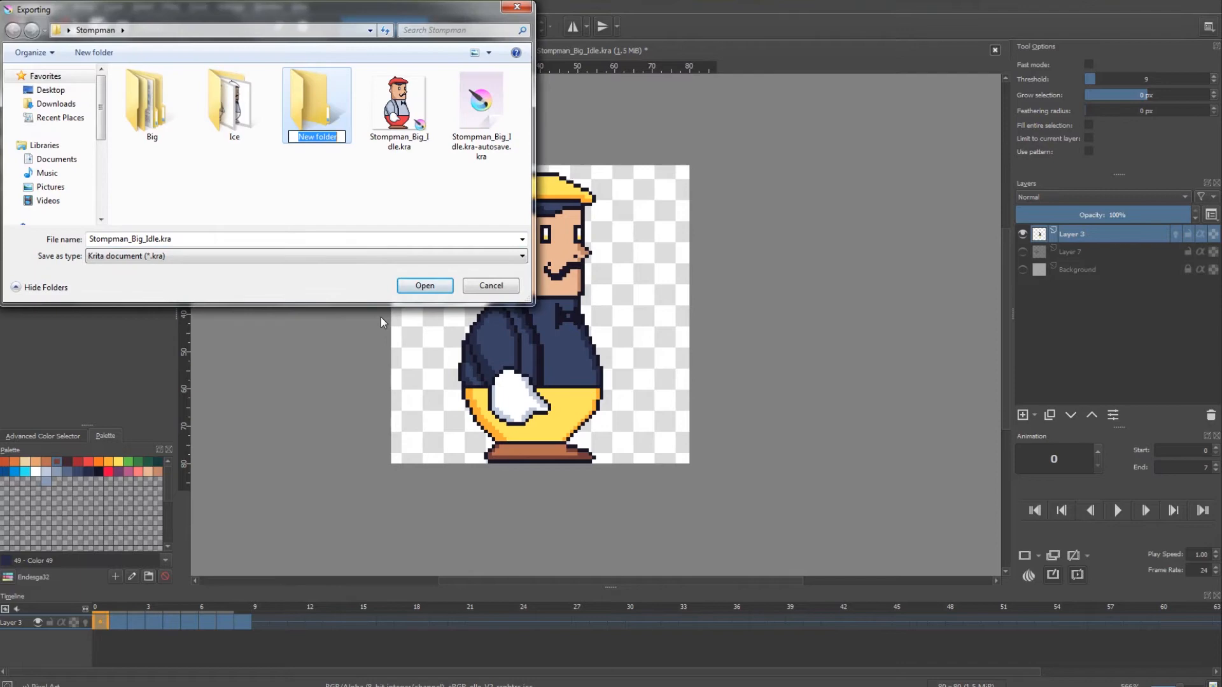
Name the new export folder inside Stompman as Super, and add a folder among the exported Ice frames.
type("Super")
key("Return")
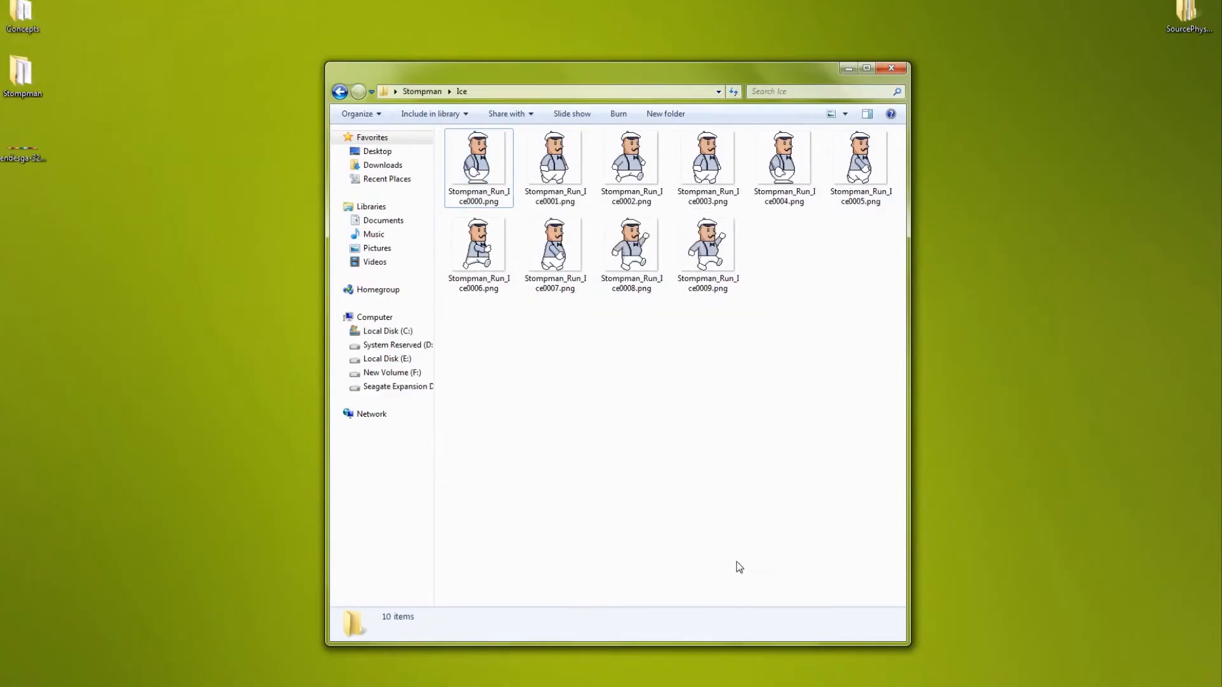
right_click(716, 398)
left_click(900, 412)
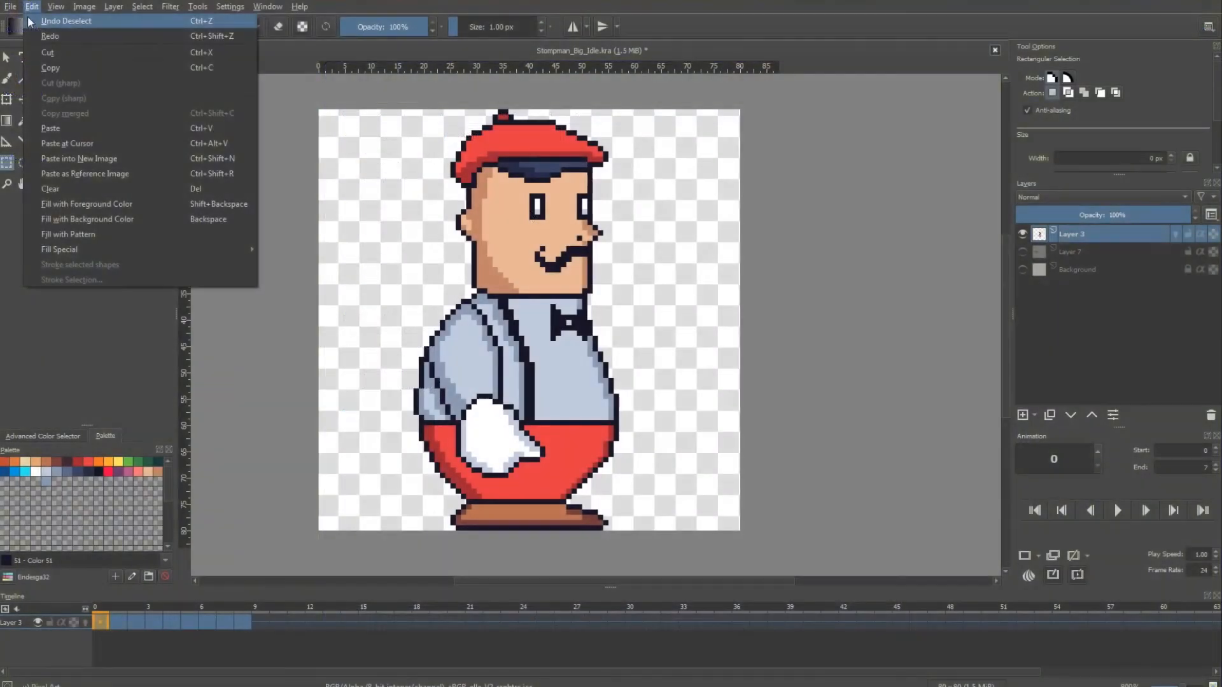
Create a new 32 × 32 px document for the small version of the character.
left_click(44, 16)
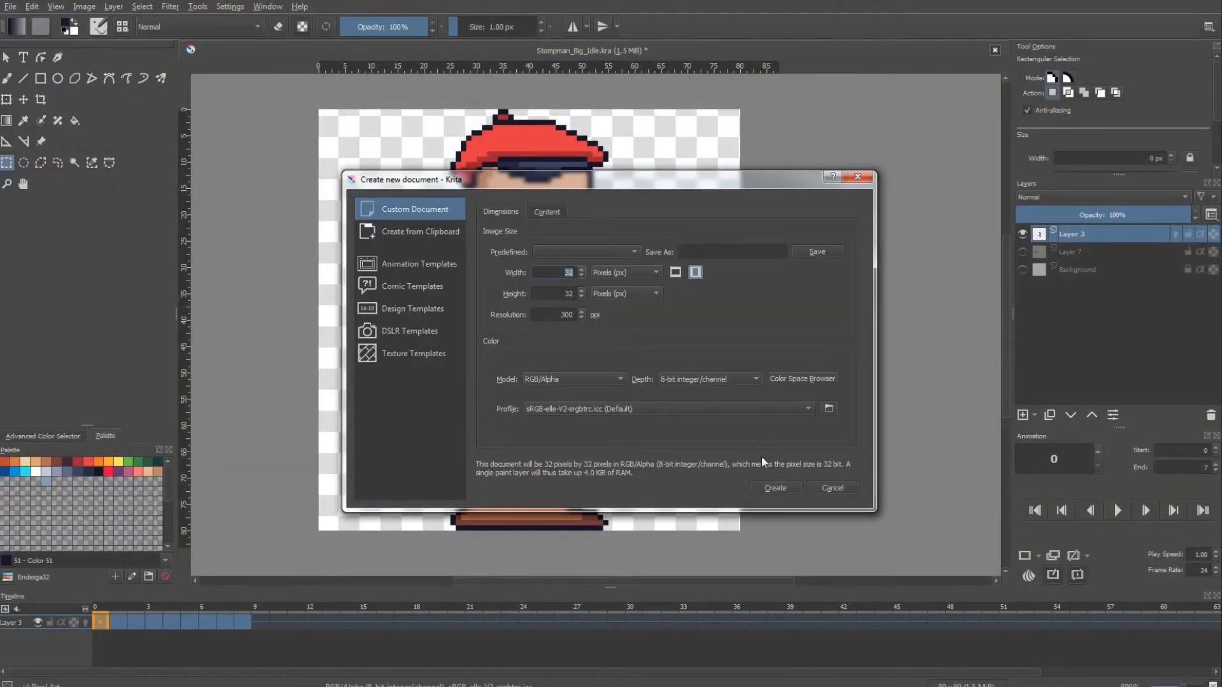
left_click(776, 488)
scroll(596, 267, "down", 2)
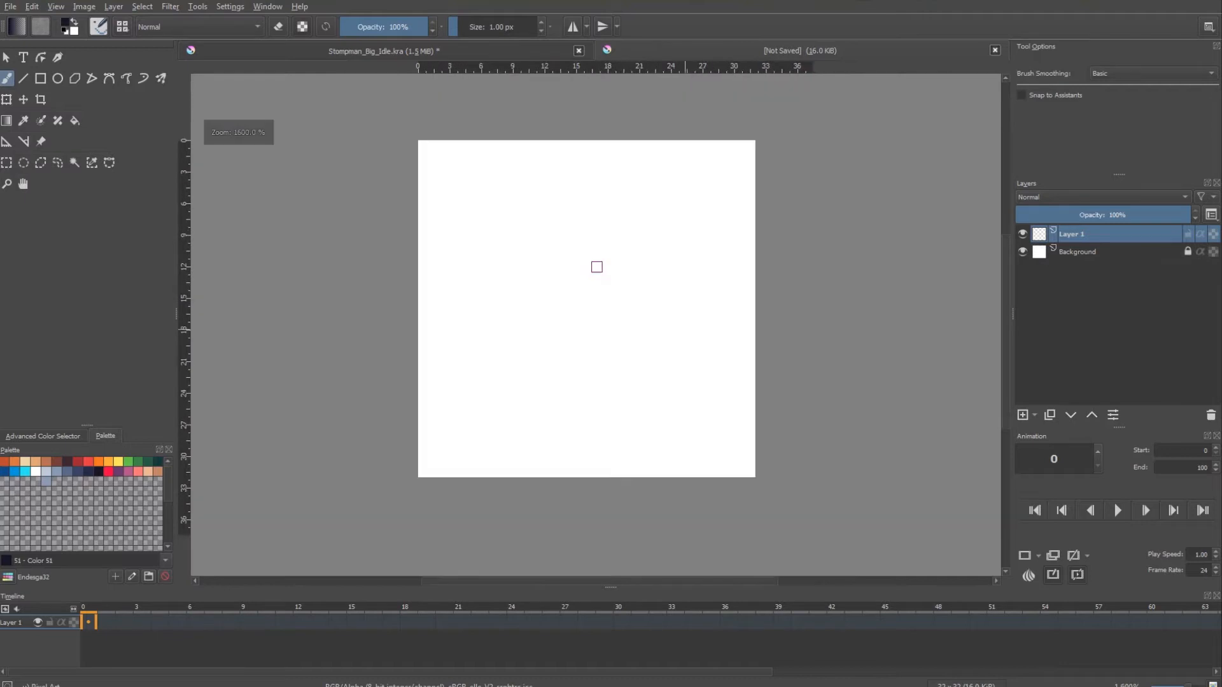
Copy the character from Stompman_Big_Idle.kra and paste it into the new 32 × 32 px document.
left_click(495, 51)
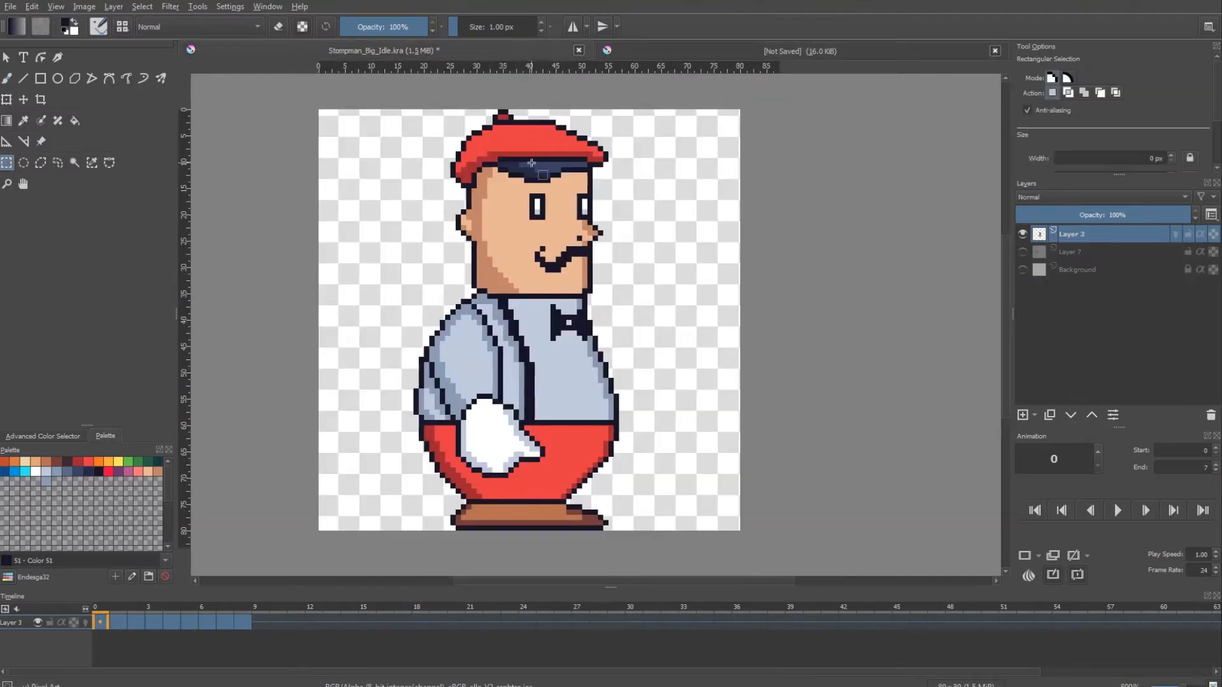
left_click(677, 57)
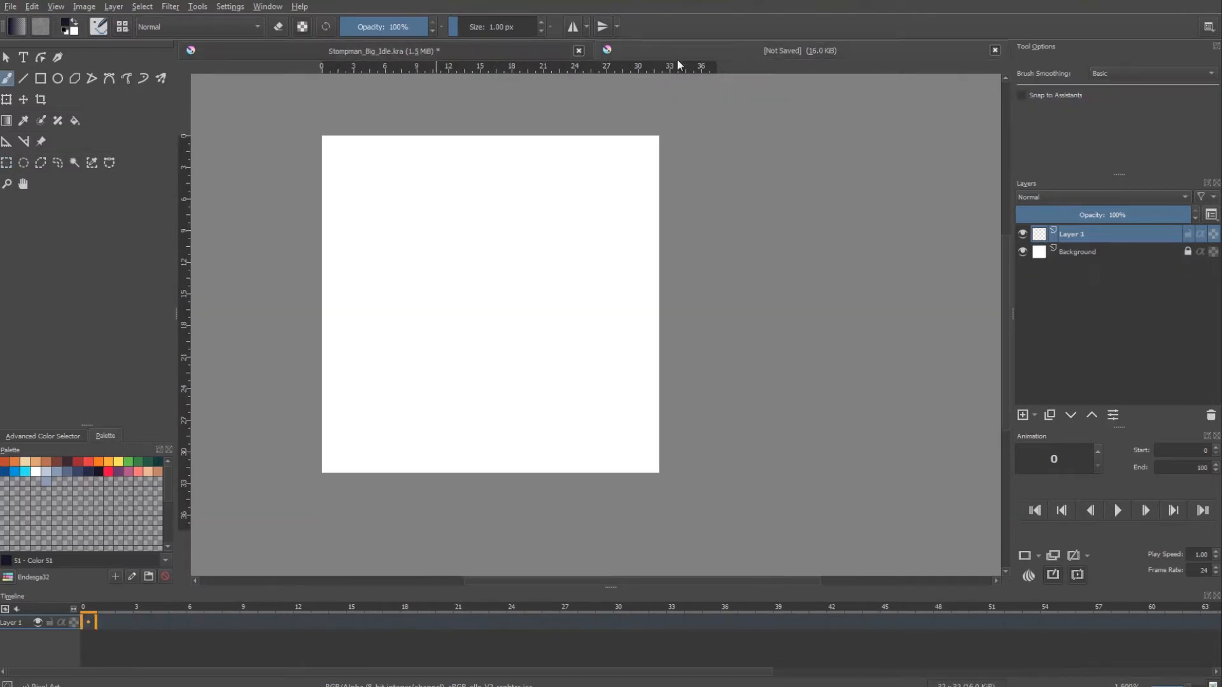
key("ctrl+v")
Scale the pasted character to the full height of the 32 × 32 px canvas and stretch it across the canvas width.
key("ctrl+t")
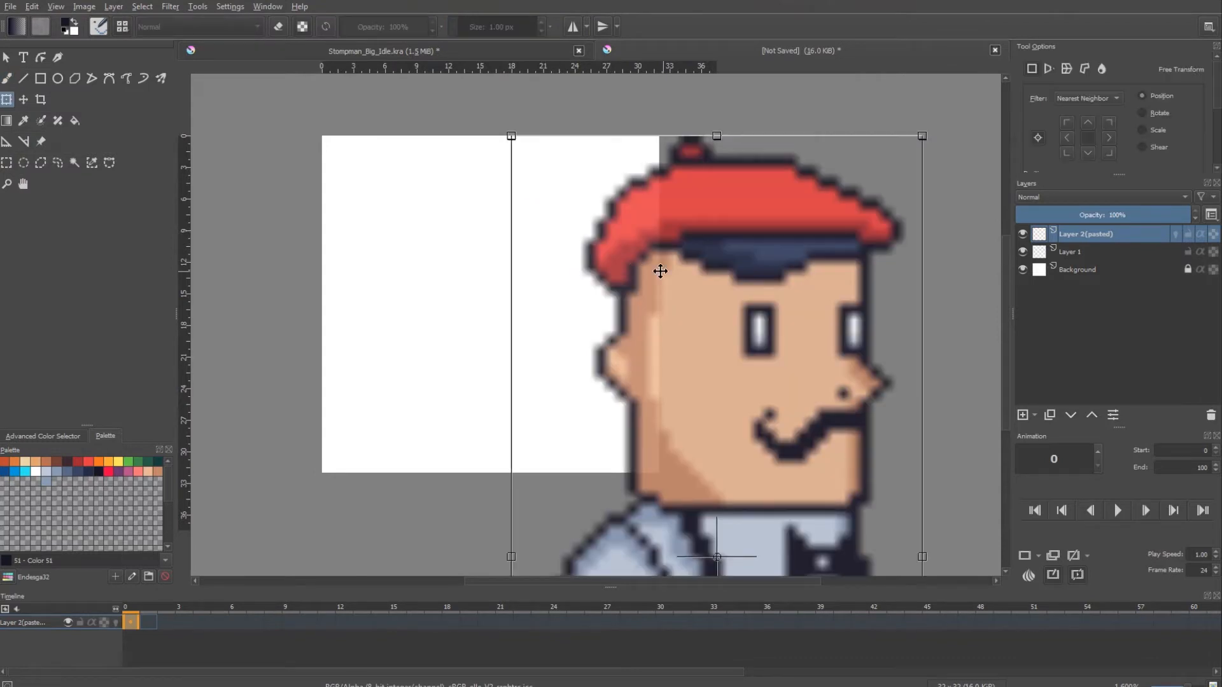
scroll(660, 271, "down", 5)
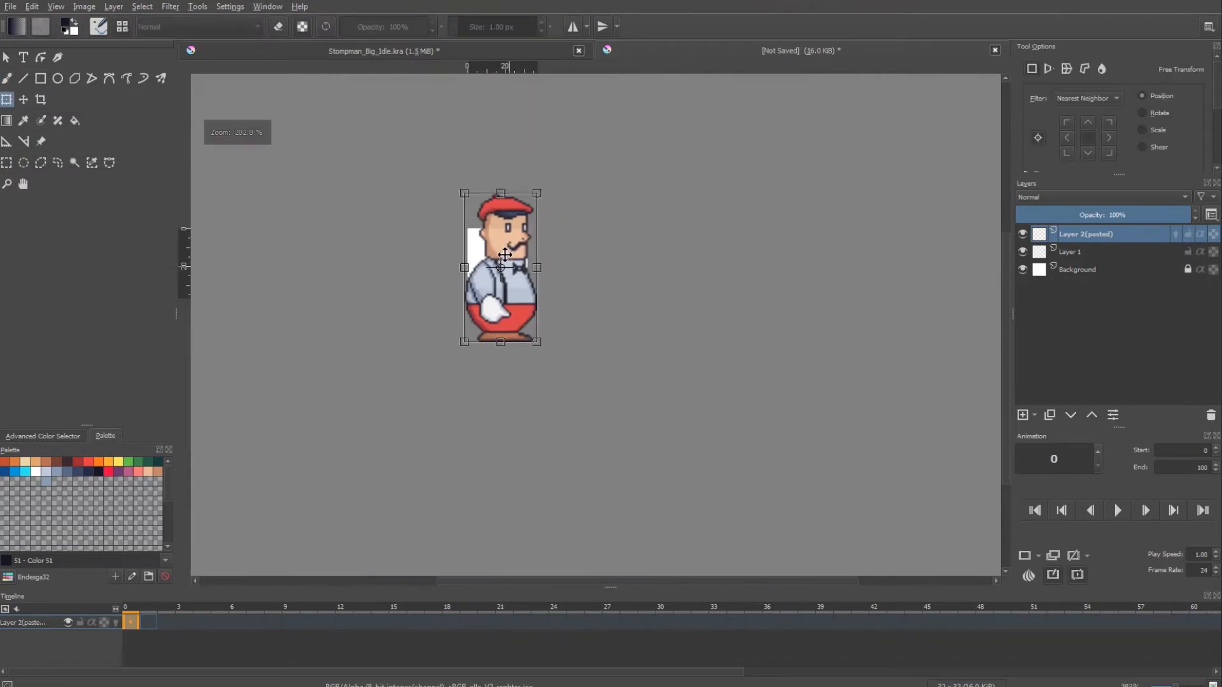
left_click_drag(505, 254, 502, 248)
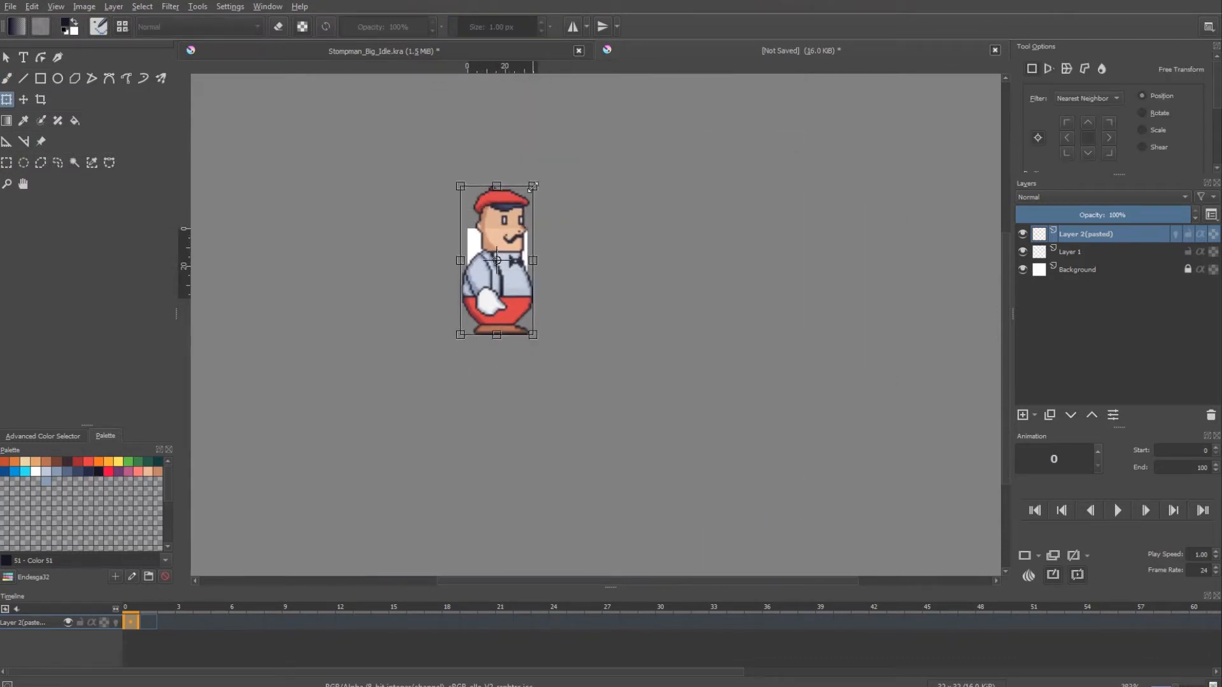
scroll(501, 259, "up", 3)
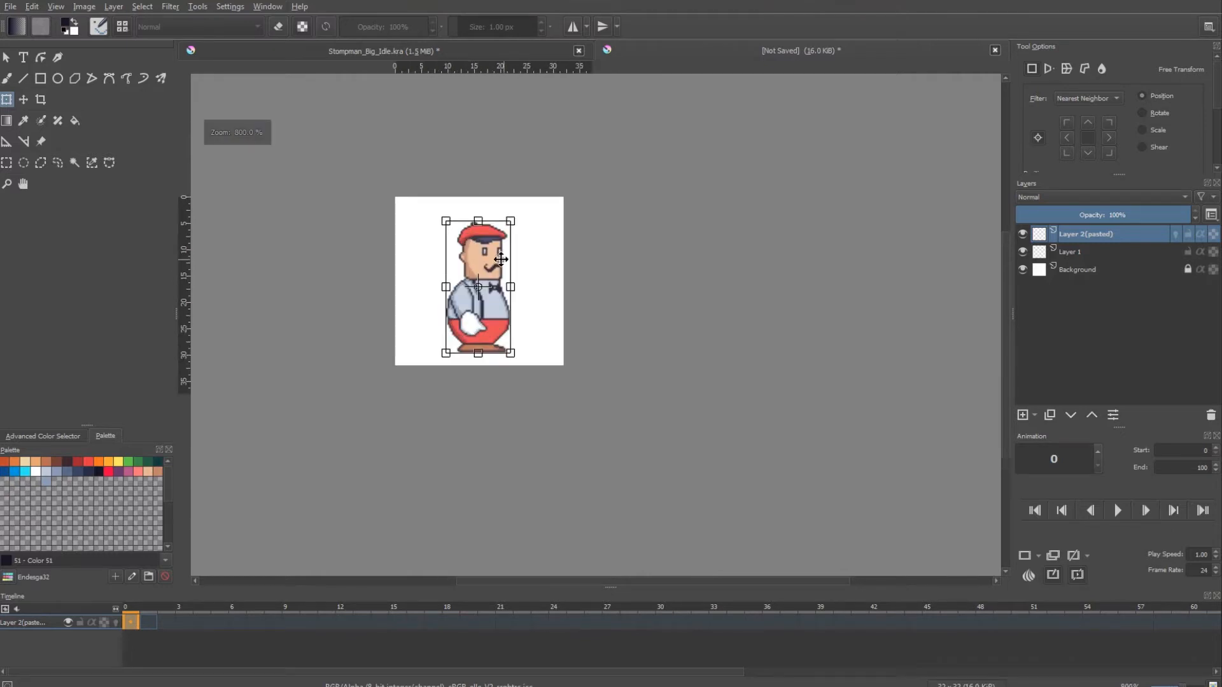
scroll(500, 259, "up", 1)
left_click_drag(515, 200, 534, 148)
scroll(499, 232, "up", 1)
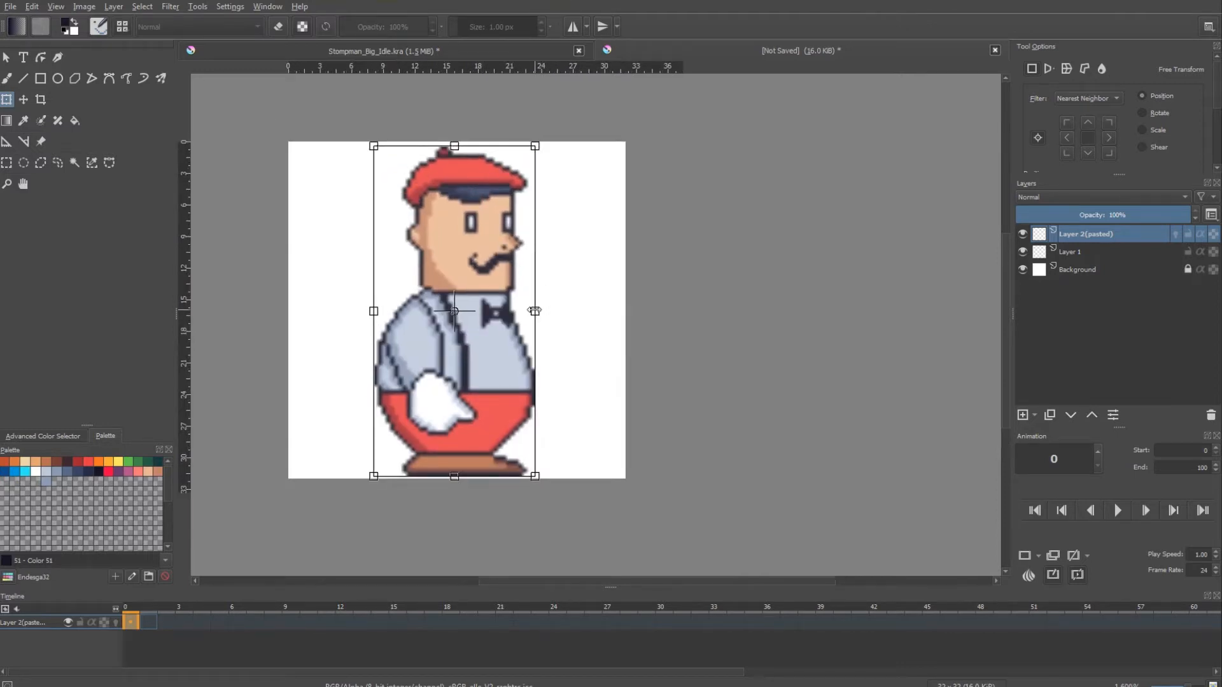
left_click_drag(535, 310, 616, 313)
key("Return")
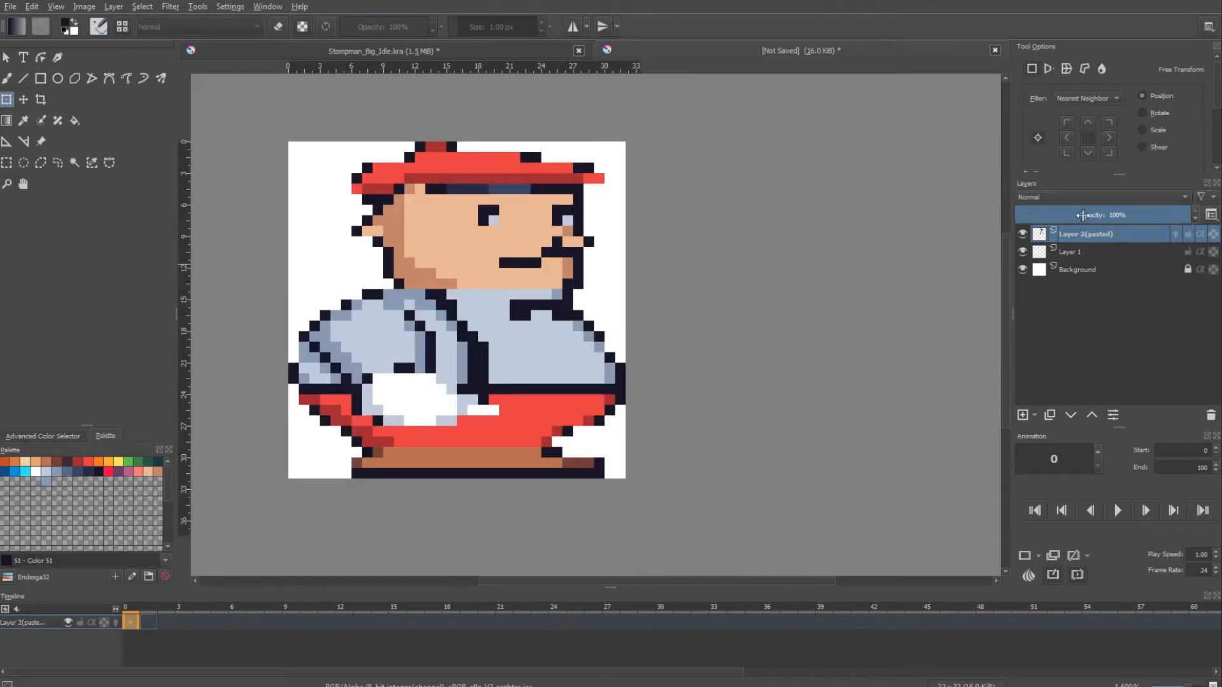
Lower the opacity of the pasted character layer and place Layer 1 above it as the active layer.
left_click(1083, 215)
left_click_drag(1087, 239, 1086, 254)
left_click(1085, 234)
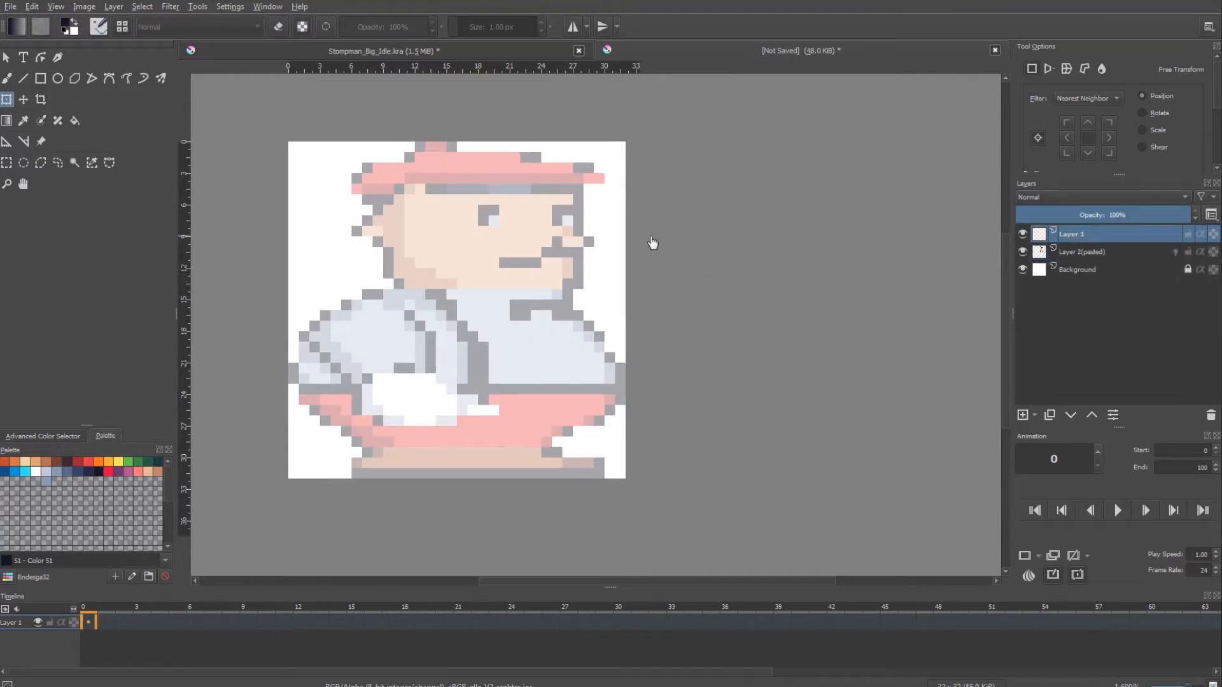
Trace the small character's dark outline on Layer 1 with the 1 px brush, from the beret down to the shoes, erasing stray pixels.
key("b")
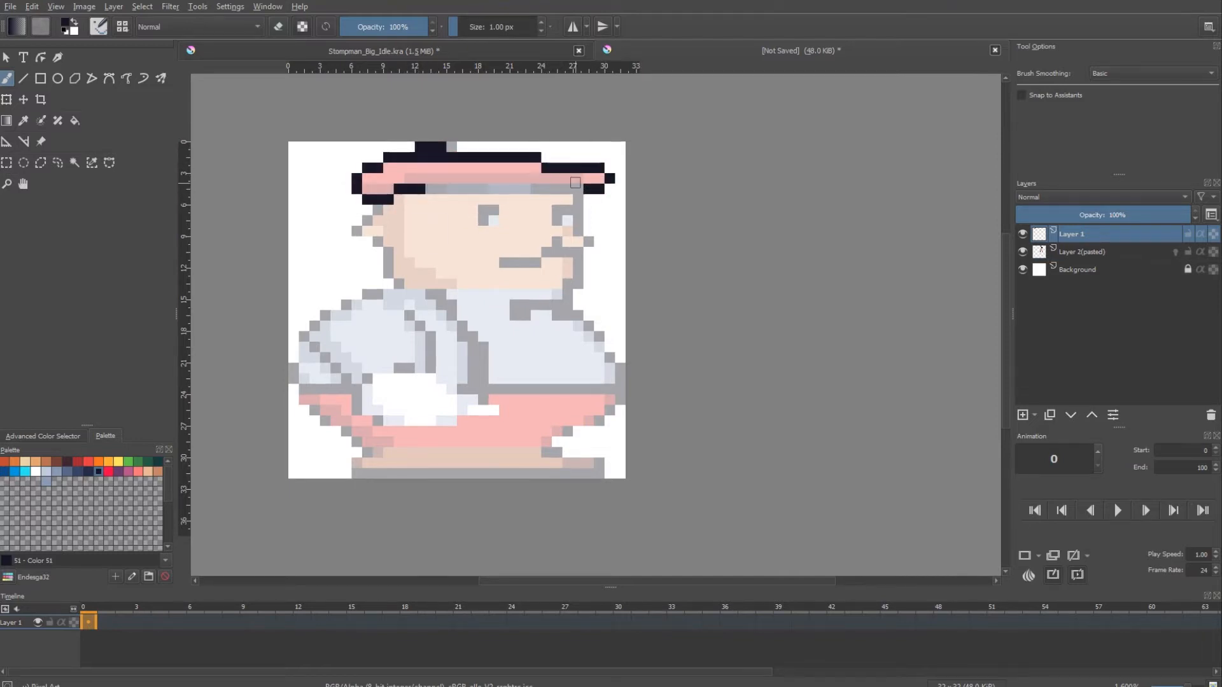
key("e")
mouse_move(576, 188)
left_mouse_down()
mouse_move(431, 190)
mouse_move(400, 208)
left_mouse_up()
key("e")
left_click(370, 214)
left_click(384, 285)
key("e")
left_click_drag(381, 288, 381, 278)
key("e")
left_click(390, 278)
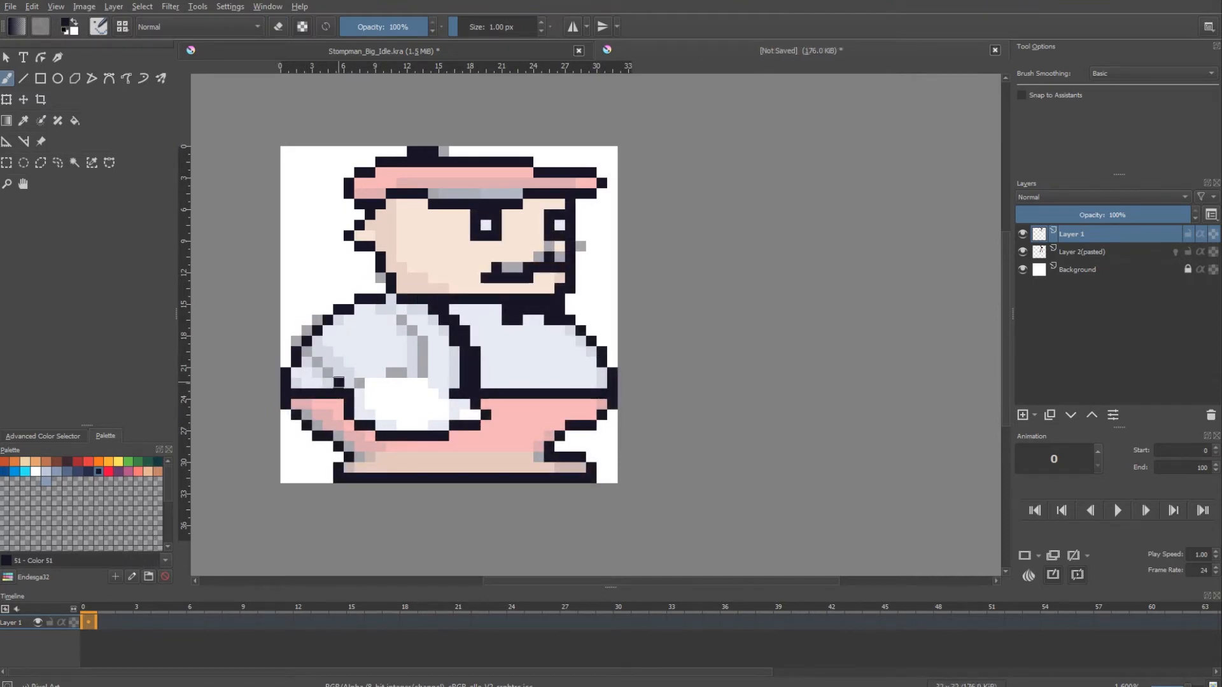
left_click_drag(359, 373, 439, 381)
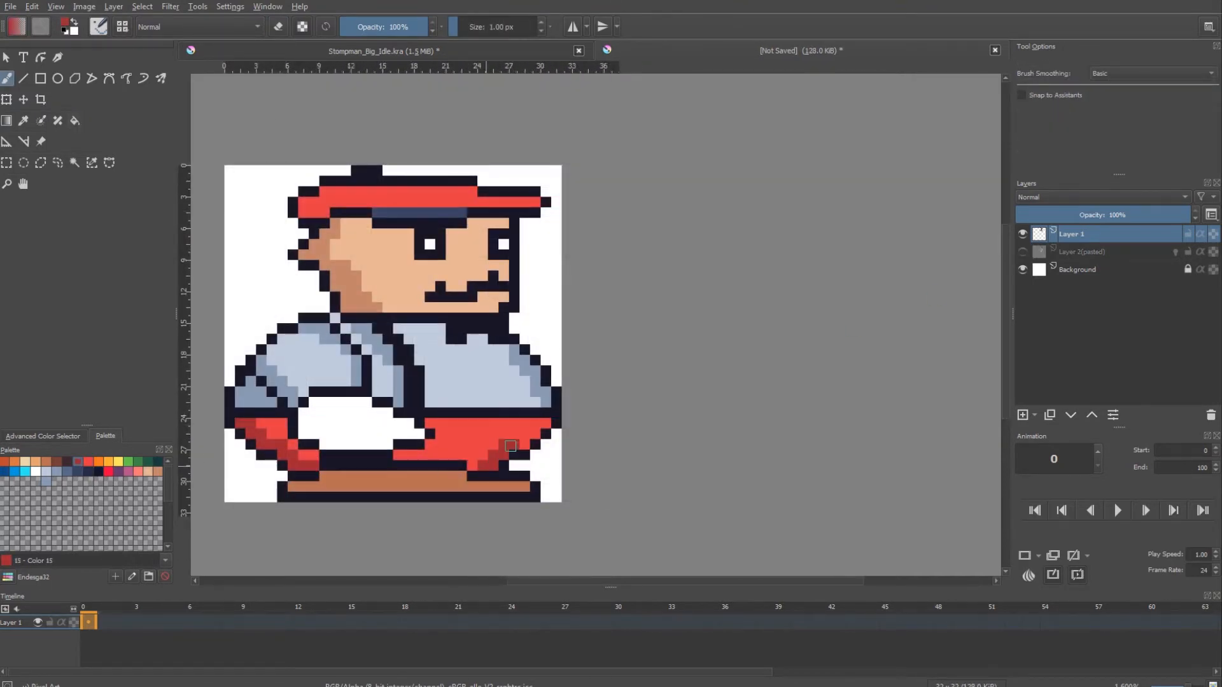
Add darker shading pixels to the small character's beret and to its base using the red and brown palette colours.
left_click_drag(320, 212, 514, 202)
scroll(521, 253, "down", 1)
scroll(505, 283, "up", 1)
scroll(500, 284, "down", 1)
left_click(57, 461)
left_click_drag(357, 418, 523, 418)
Save the animated small version in the Stompman folder as Stompman_Small_Idle.kra.
scroll(493, 462, "down", 4)
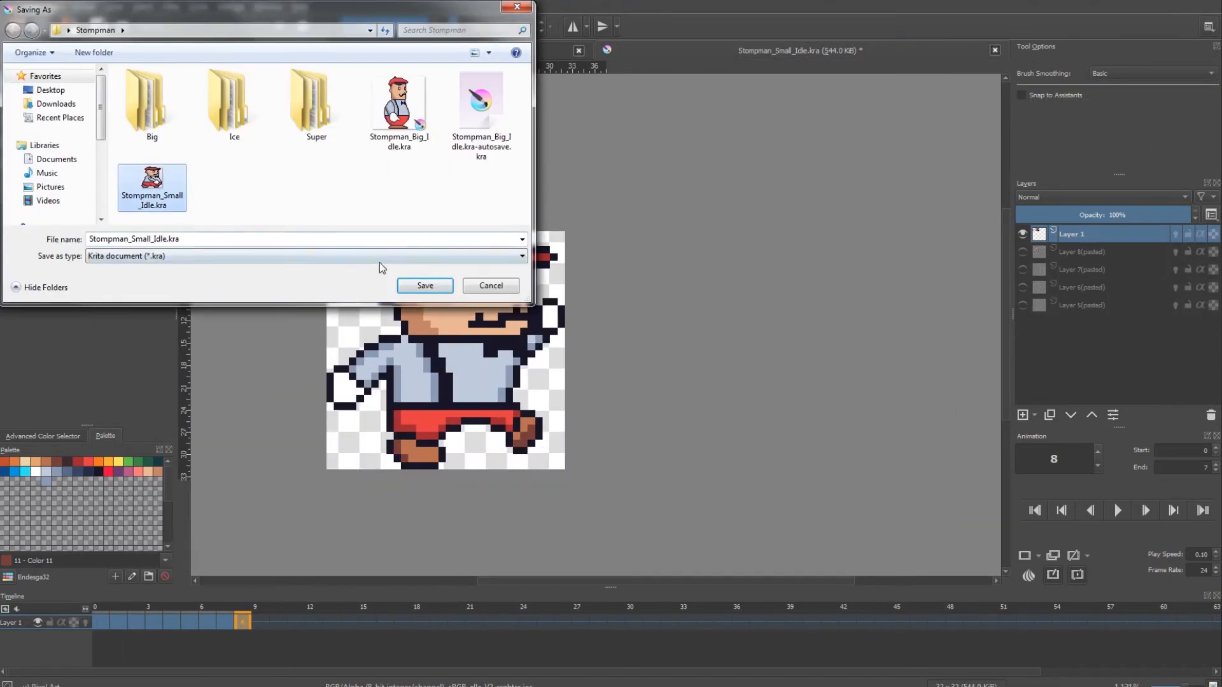
left_click(425, 285)
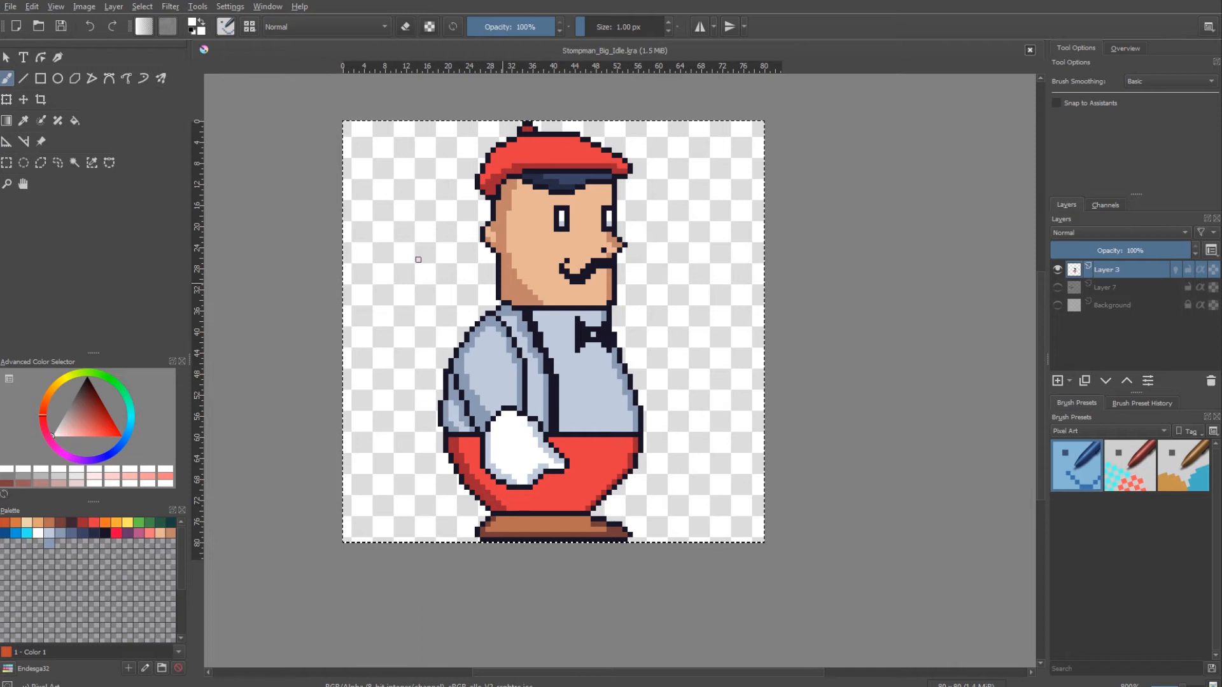
Create a new document 56 px wide and 56 px high.
left_click(10, 6)
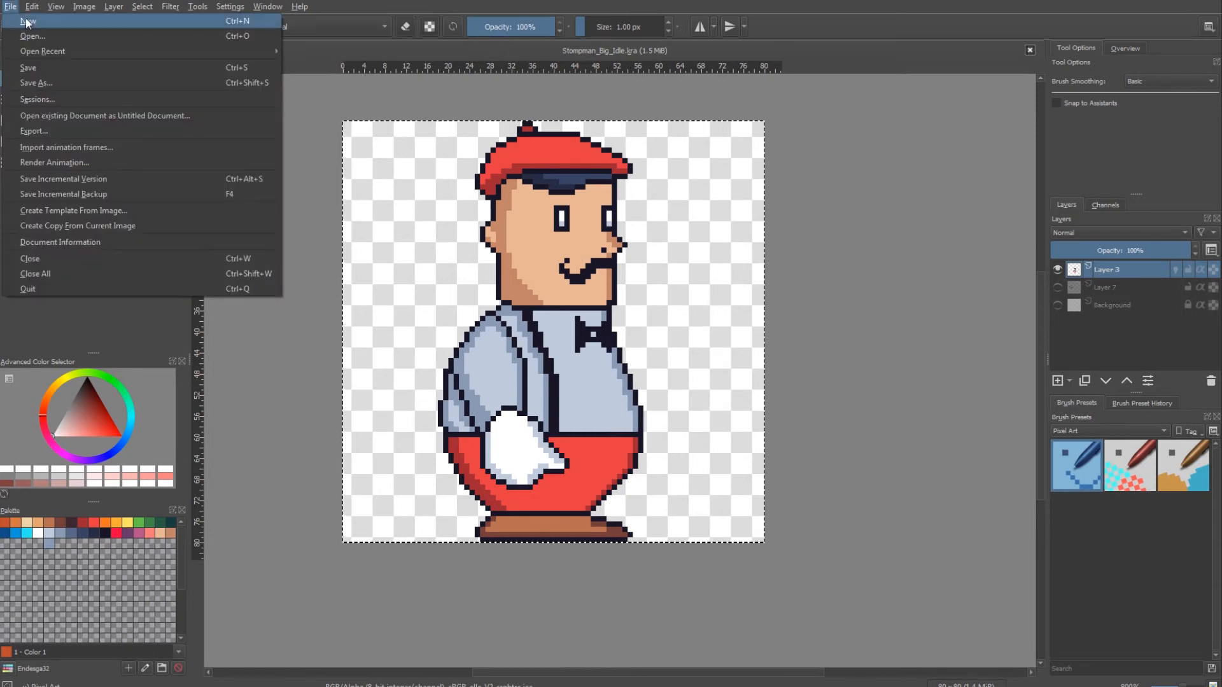
left_click(25, 19)
double_click(568, 272)
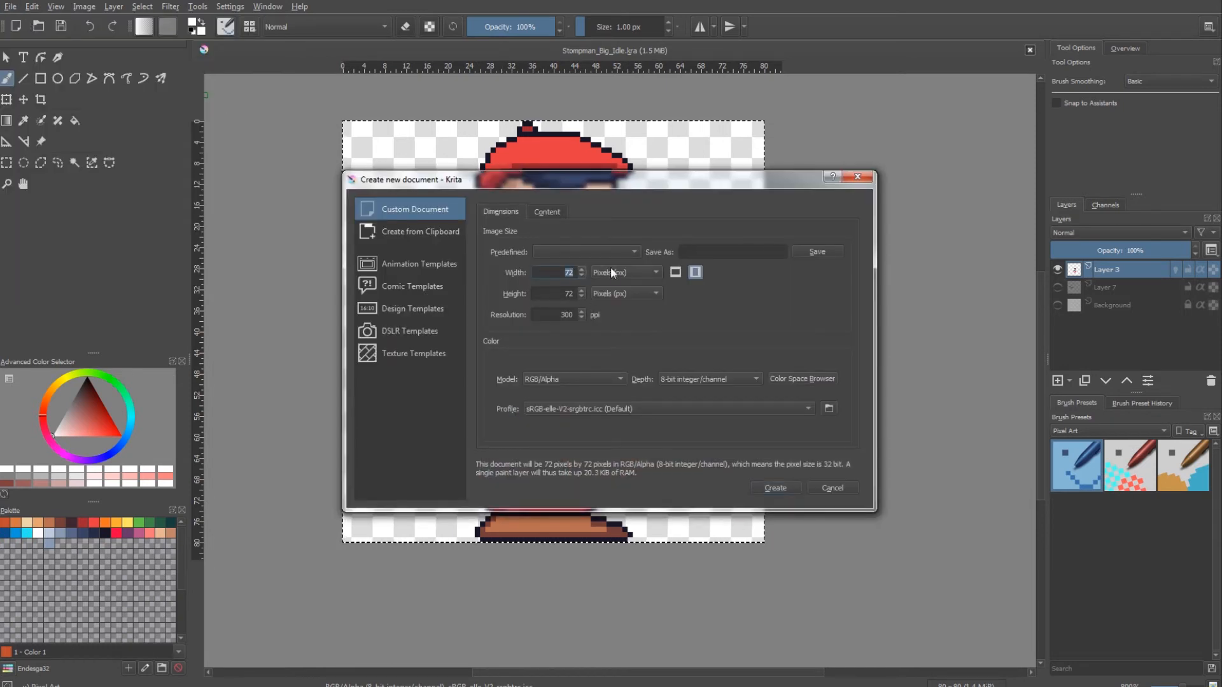
type("56")
key("Tab")
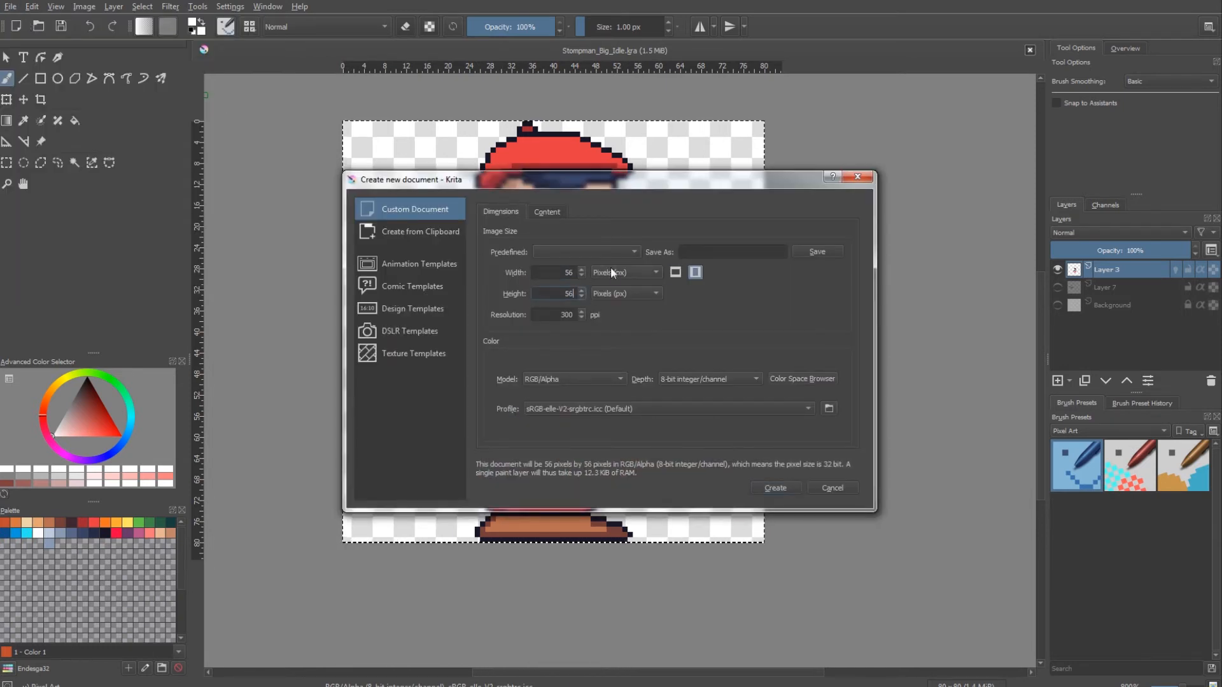
type("56")
left_click(790, 489)
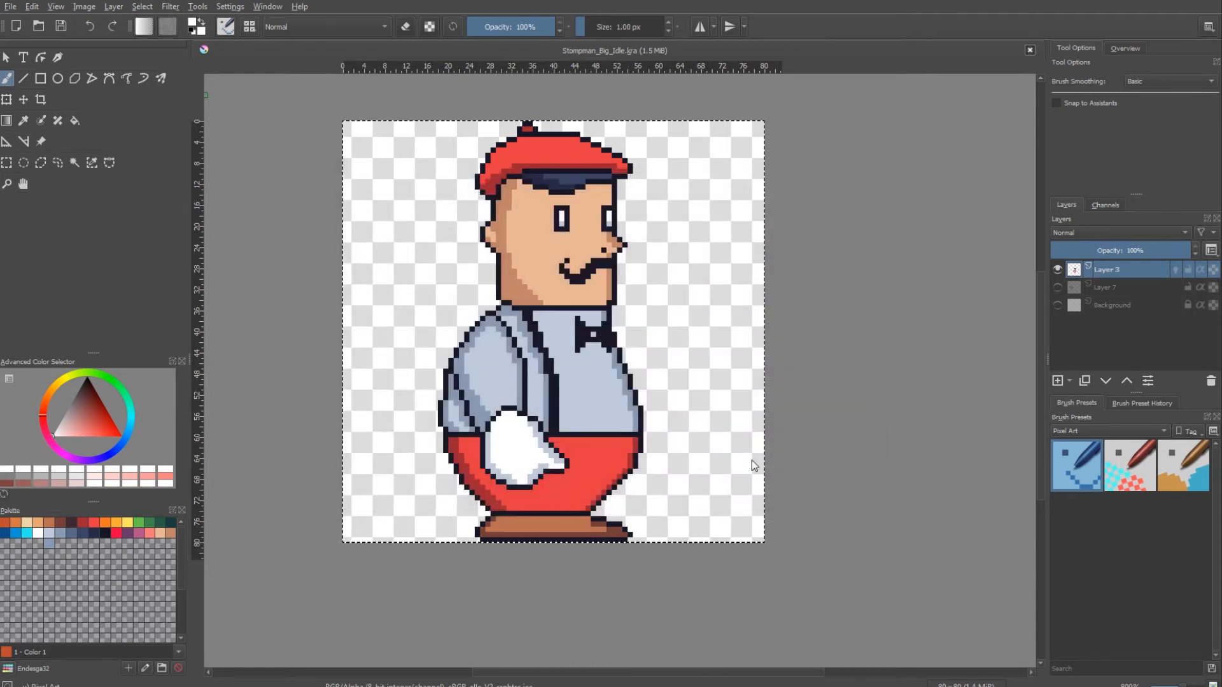
Hide the new document's Background layer and paste in the character copied from Stompman_Big_Idle.kra.
scroll(738, 373, "down", 2)
left_click_drag(735, 366, 605, 361)
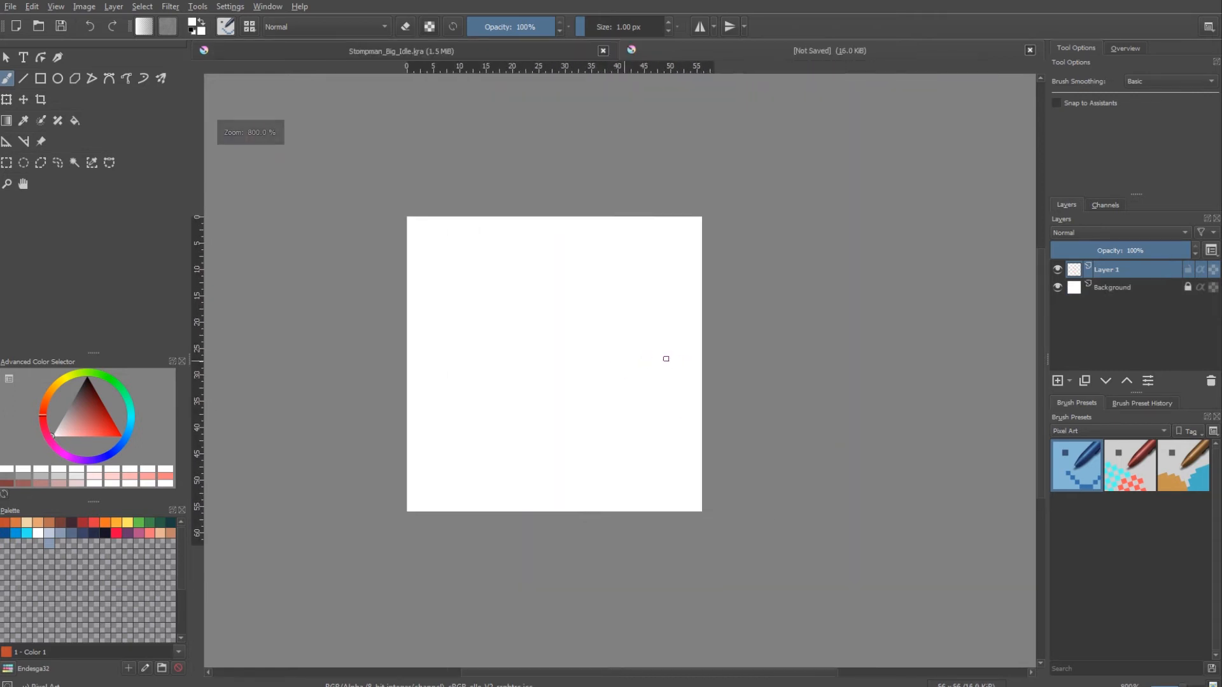
left_click(1057, 288)
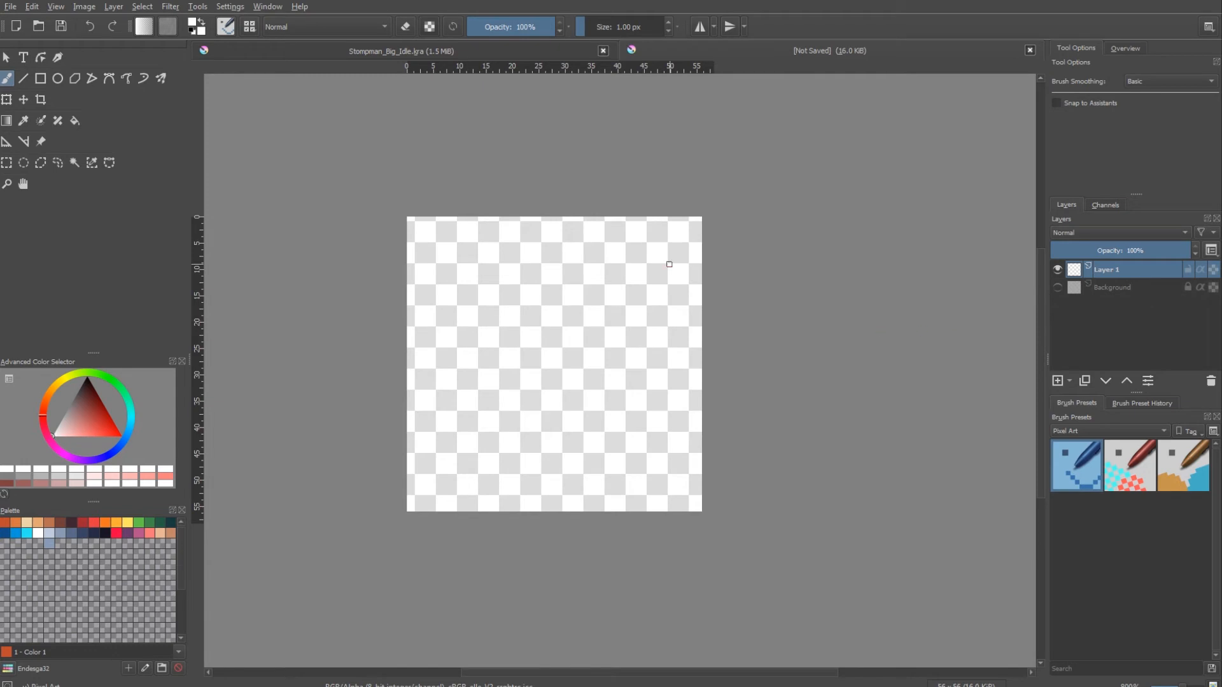
left_click(371, 51)
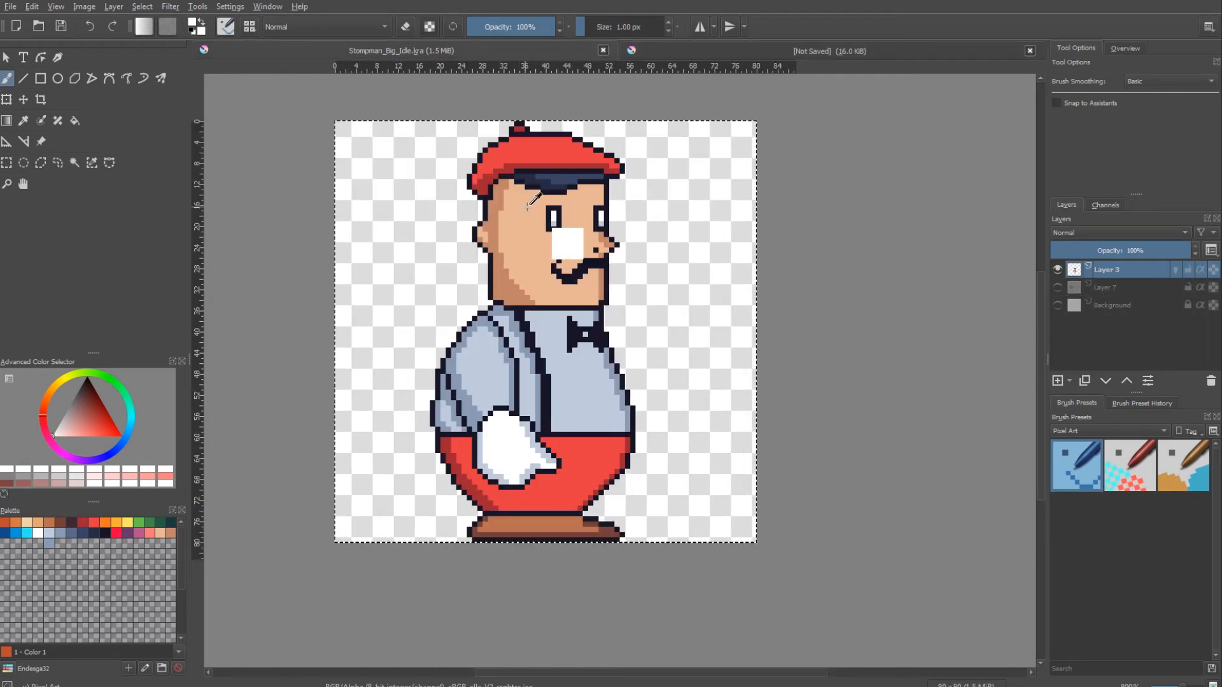
left_click(758, 47)
key("ctrl+v")
Move the pasted character onto the 56 × 56 px canvas and scale it proportionally to the canvas height.
scroll(545, 268, "down", 1)
key("ctrl+t")
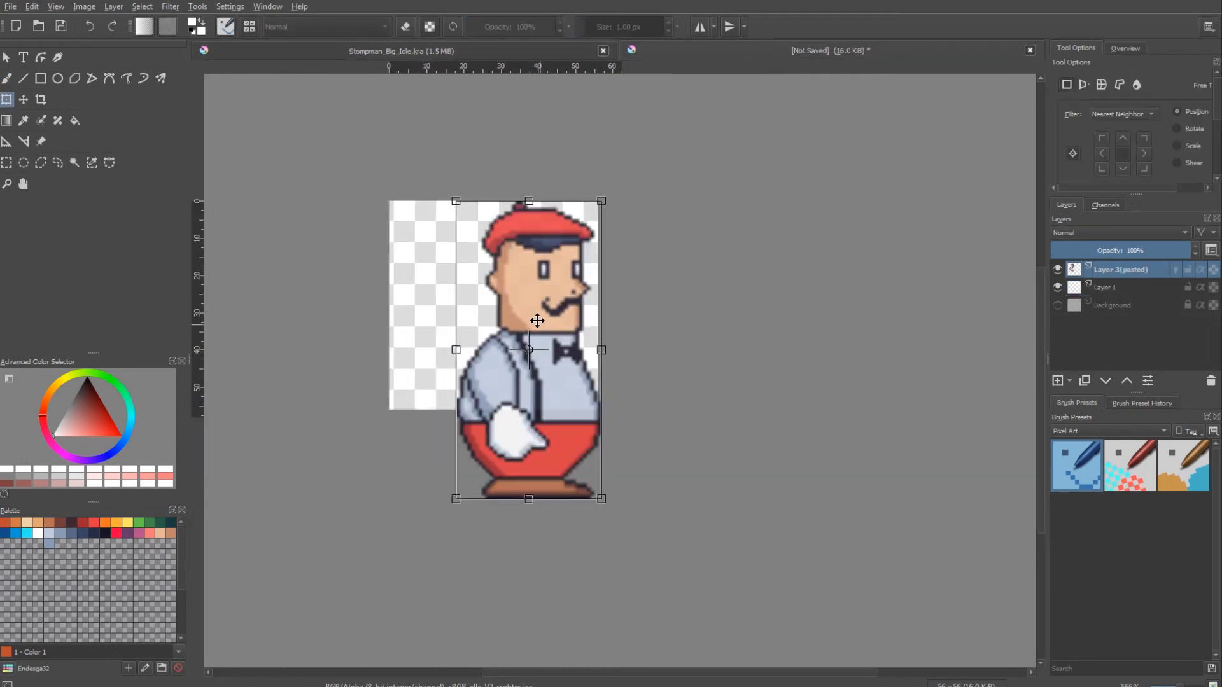
left_click_drag(537, 319, 502, 276)
left_click_drag(569, 152, 546, 202)
key("Return")
scroll(525, 285, "up", 1)
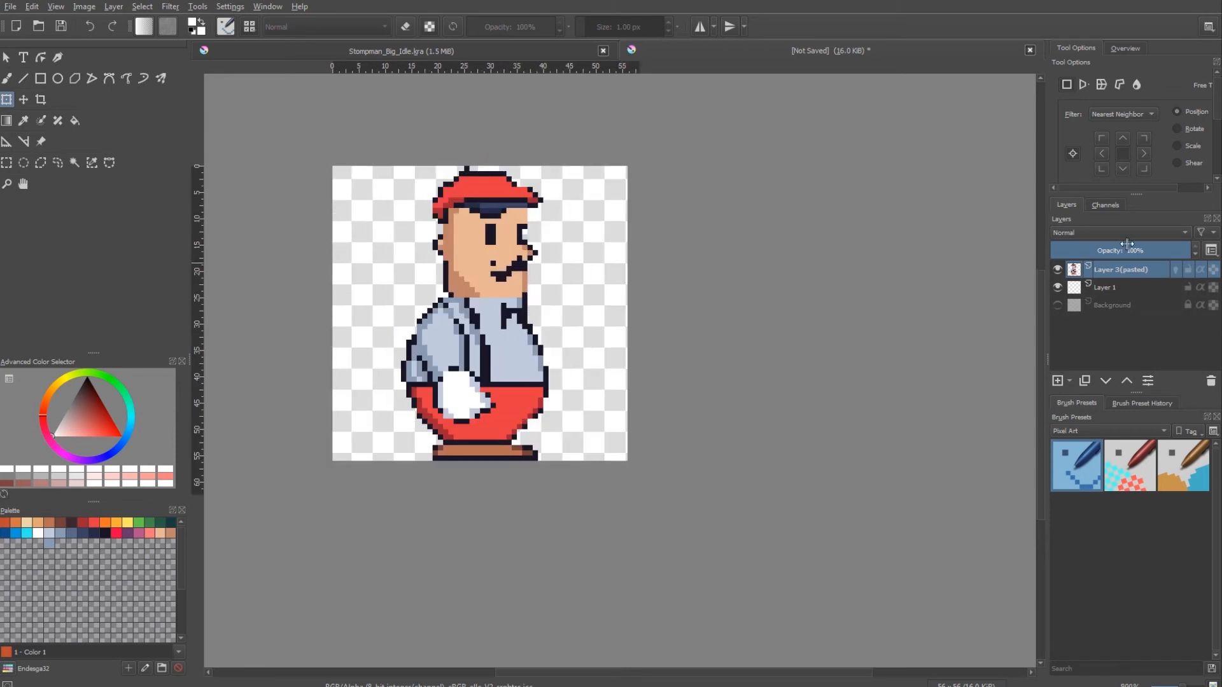
Fade the pasted character in the 56 × 56 px document and move Layer 1 above it for tracing.
left_click(1121, 249)
left_click_drag(1106, 287, 1106, 265)
Trace the beret's top and brim outline on Layer 1 with the 1 px brush in dark Color 51.
key("b")
left_click(105, 534)
scroll(436, 167, "up", 1)
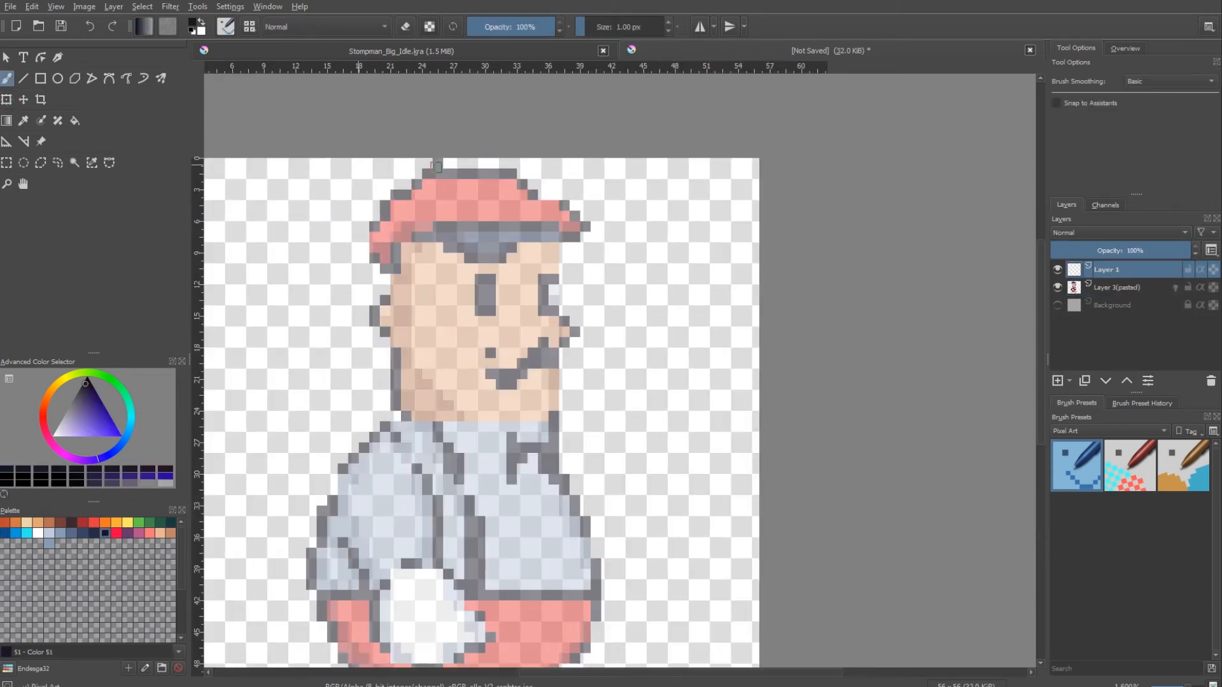
left_click_drag(437, 164, 524, 186)
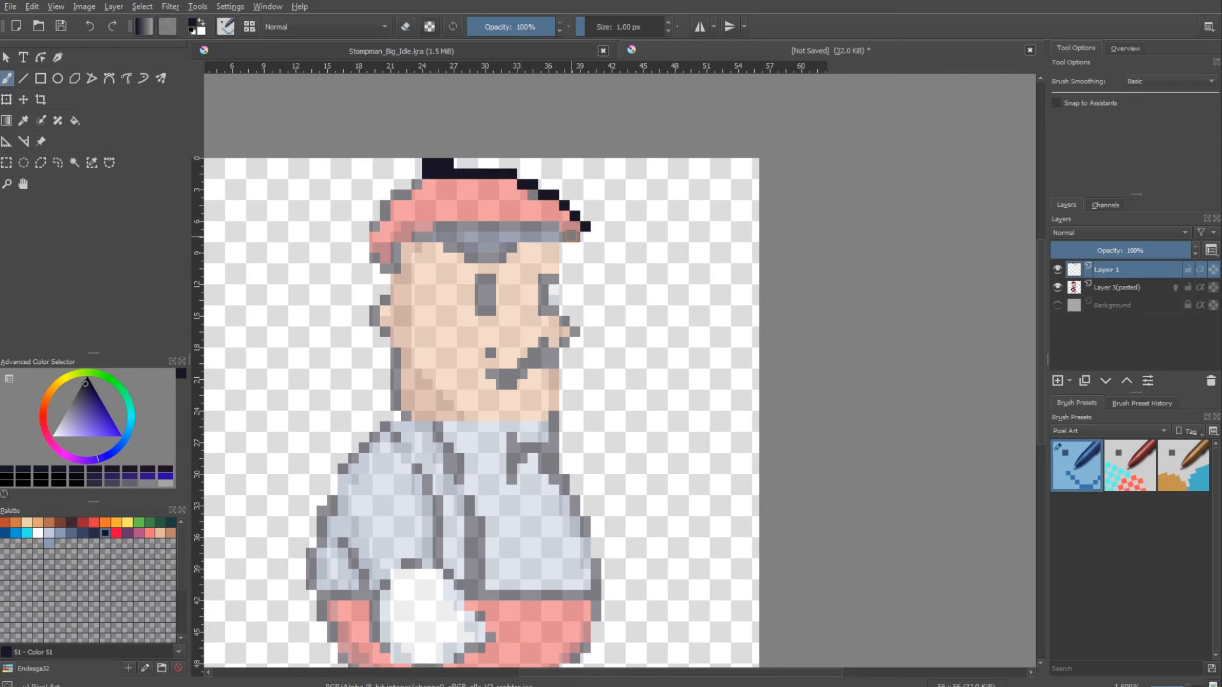
left_click_drag(571, 236, 437, 227)
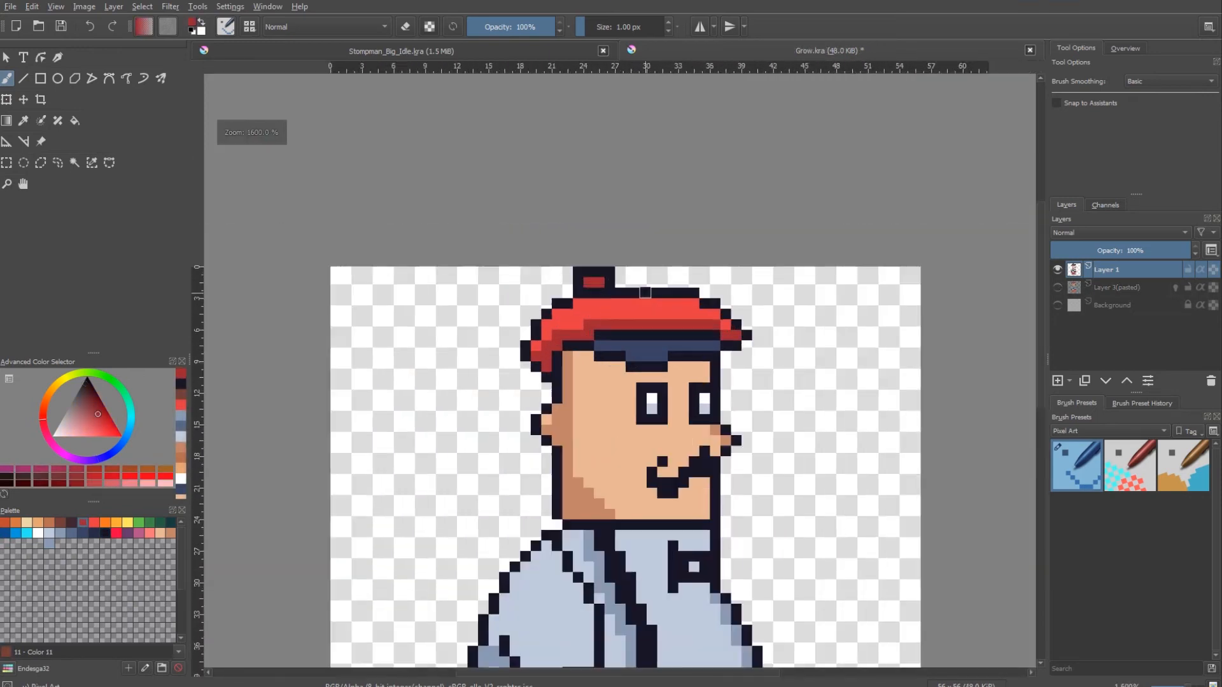
Sample the dark outline colour from the beret's top edge and save the finished character in Grow.kra.
left_click(644, 293, "ctrl")
scroll(621, 274, "up", 1)
scroll(636, 286, "down", 4)
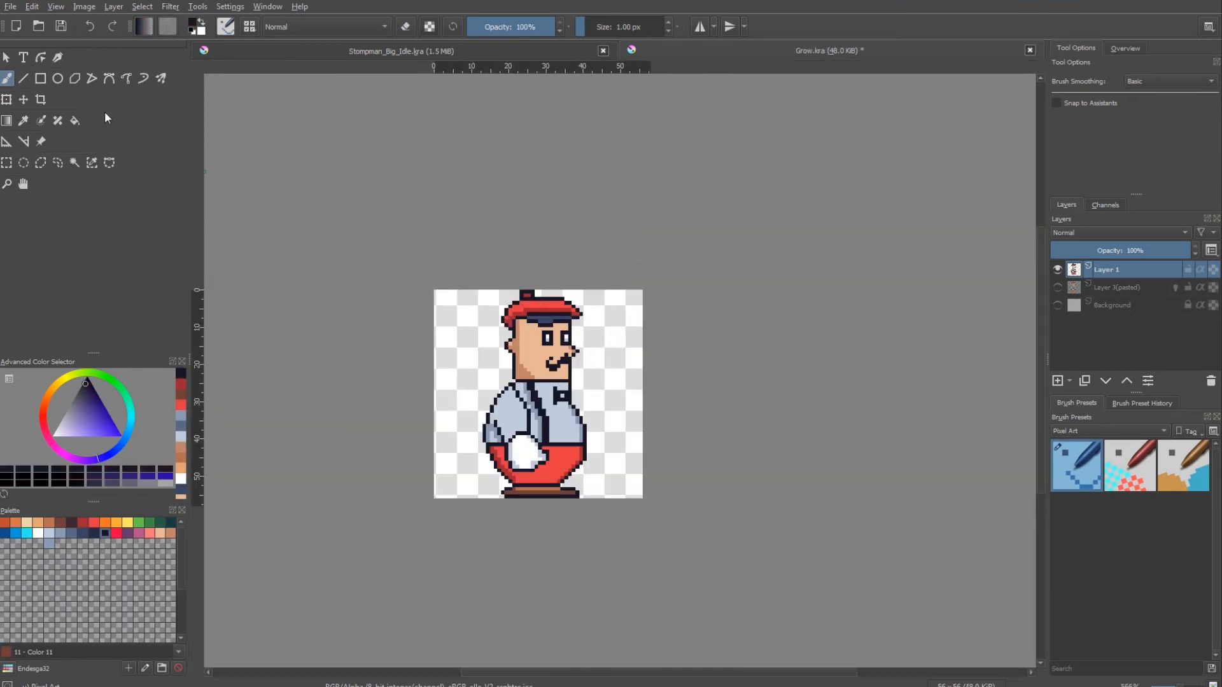
left_click(11, 6)
left_click(48, 67)
Export the character as a PNG image named GrowFrame in the GrowFrame folder inside Stompman.
left_click(10, 6)
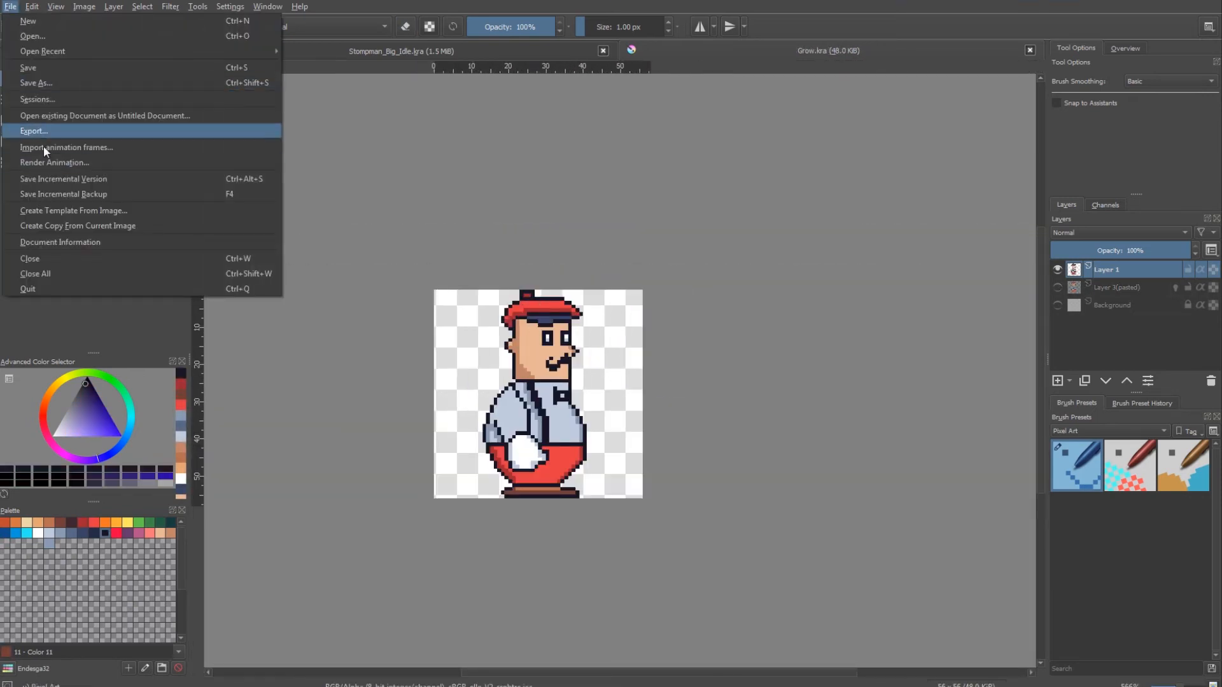
left_click(43, 132)
type("G")
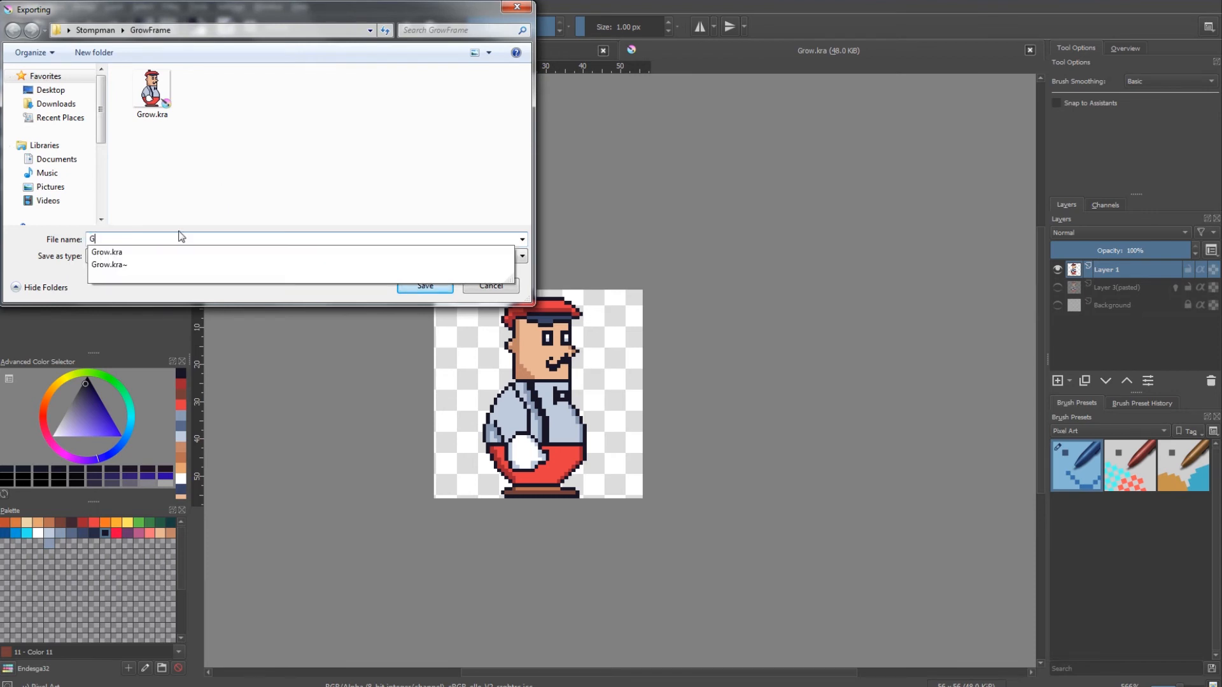
type("rowFrame")
left_click(174, 262)
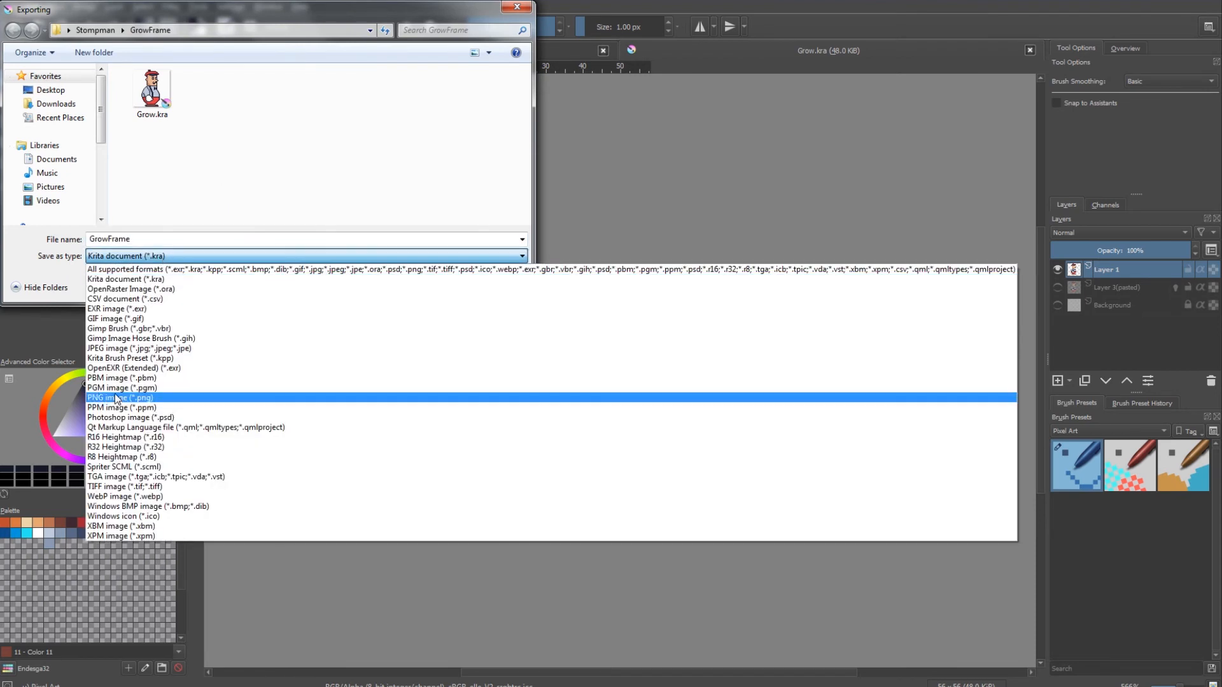
left_click(171, 384)
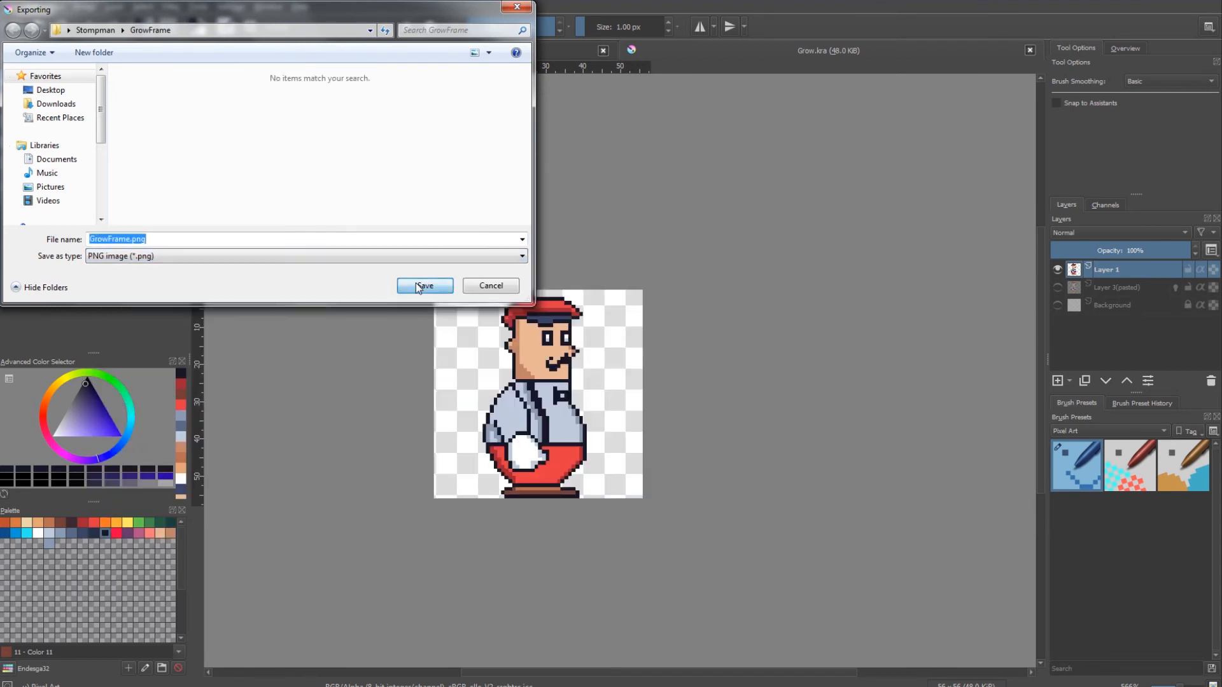
key("Return")
left_click(797, 512)
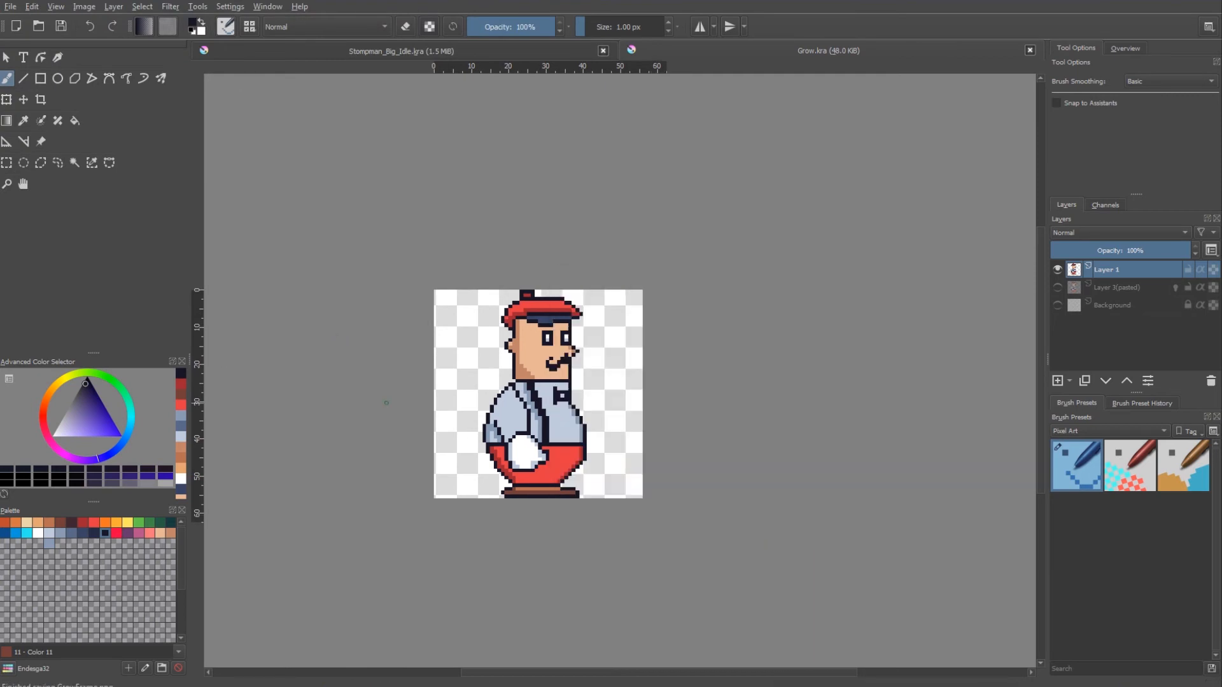
Quit without saving Stompman_Big_Idle, and view GrowFrame.png from the GrowFrame folder inside Stompman.
left_click(1207, 2)
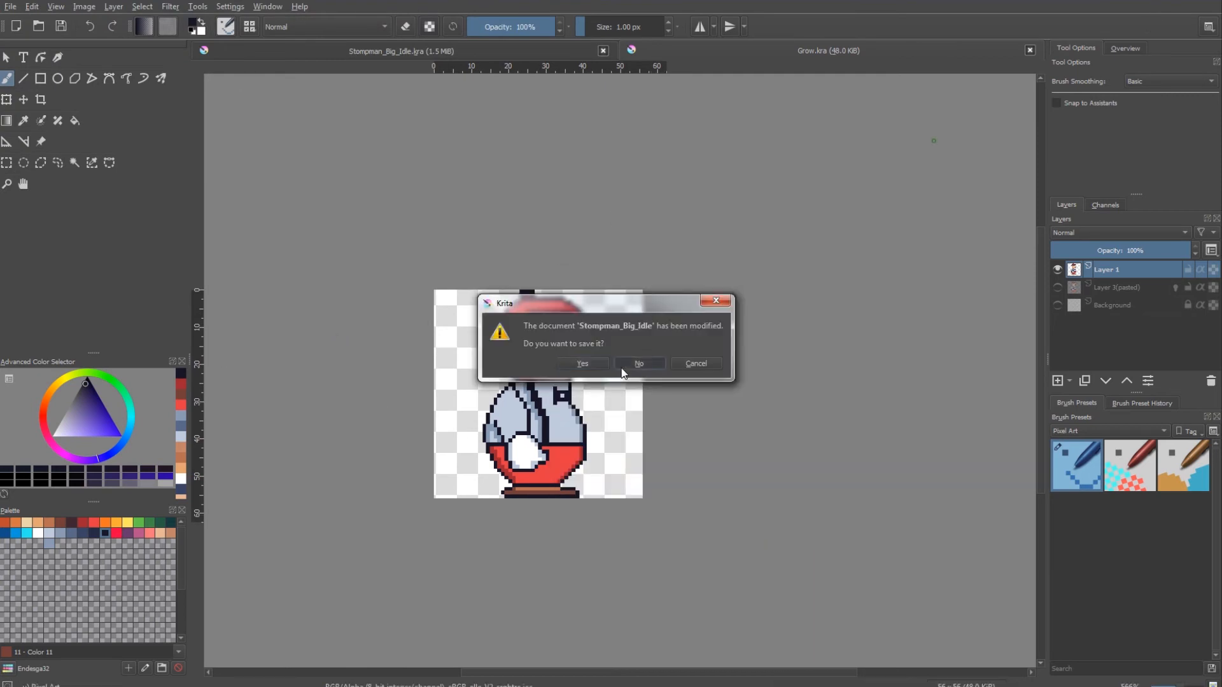
left_click(639, 363)
double_click(23, 137)
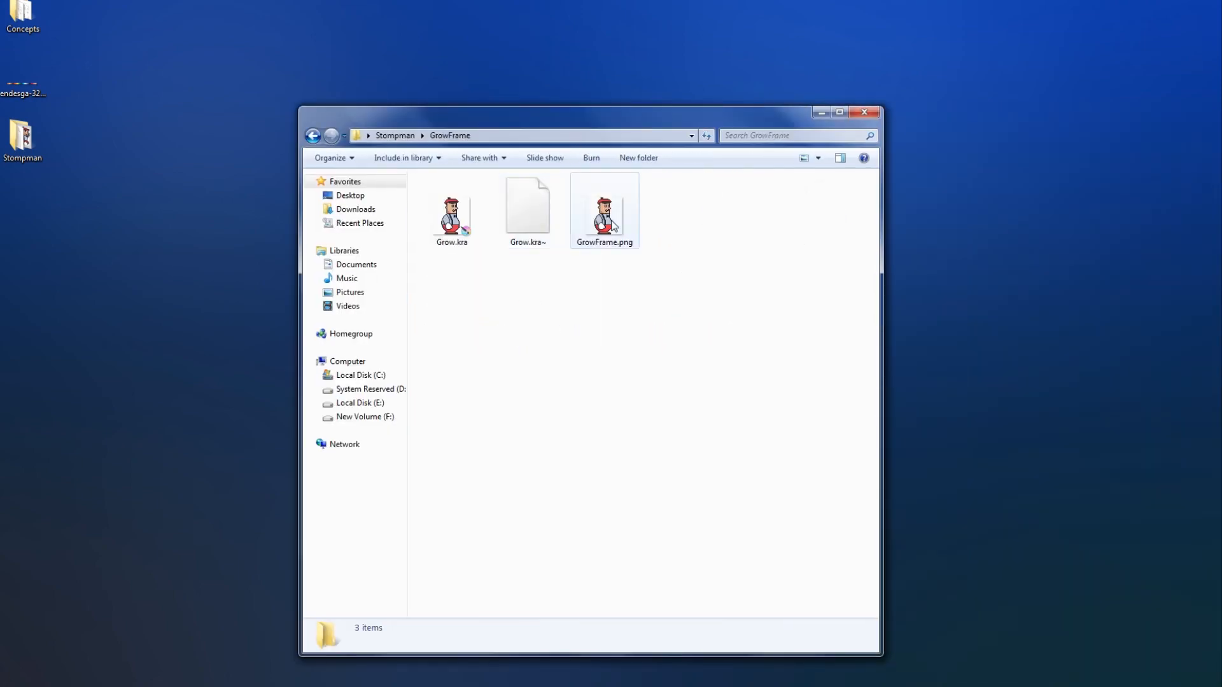
double_click(603, 212)
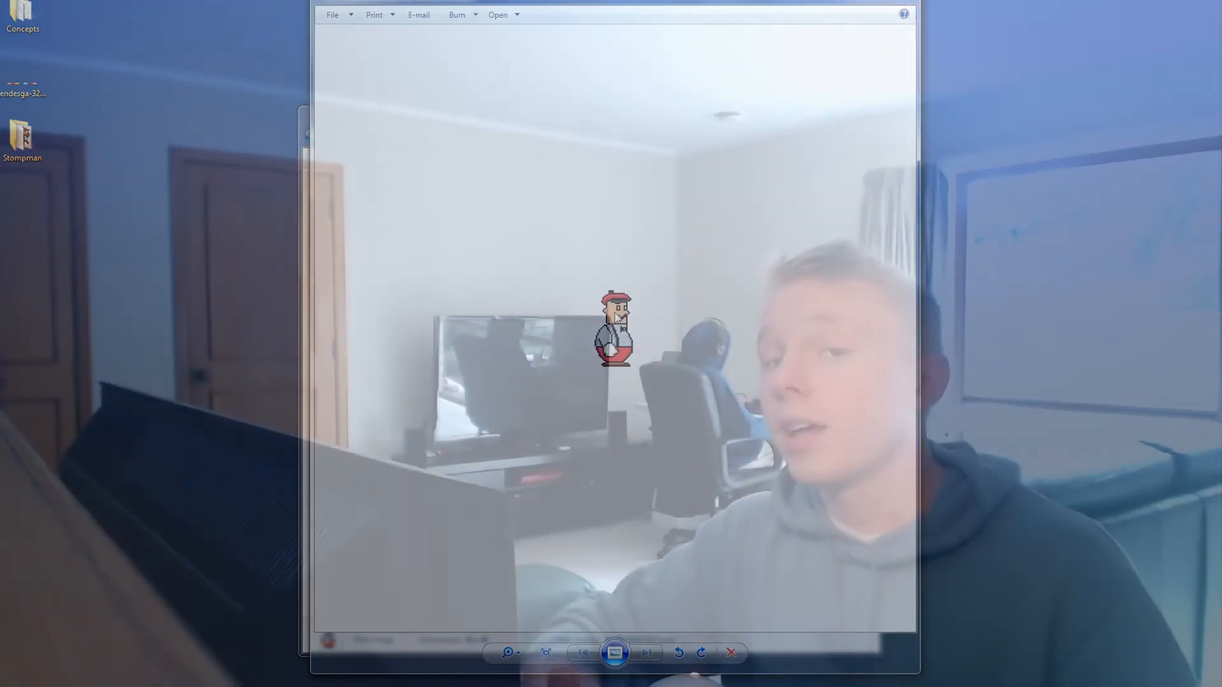